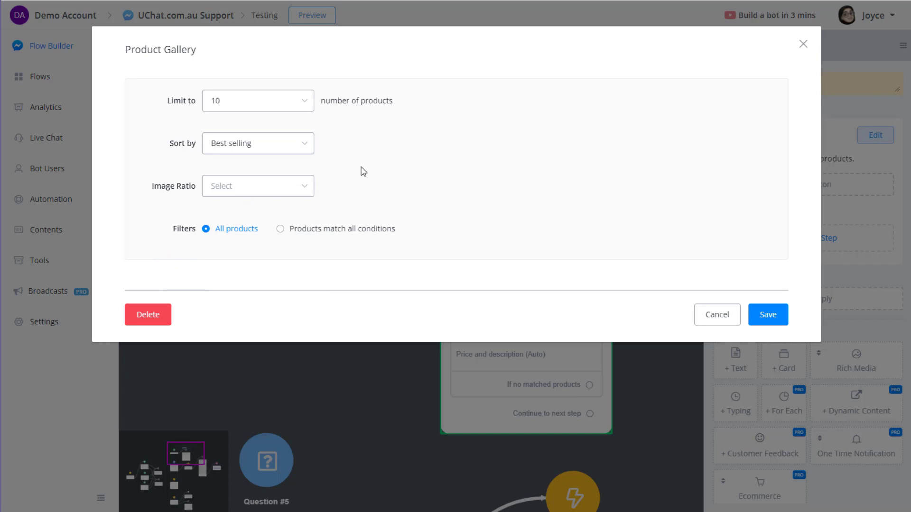
pyautogui.click(247, 105)
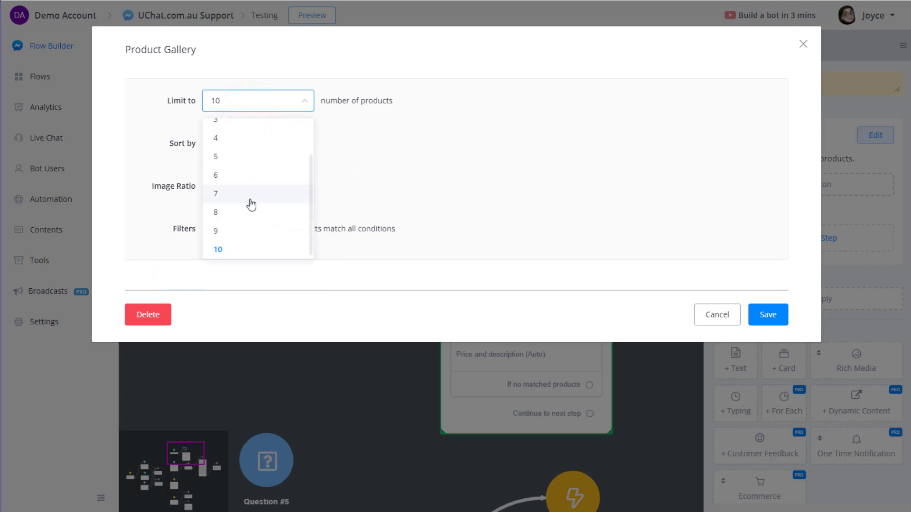
pyautogui.click(390, 150)
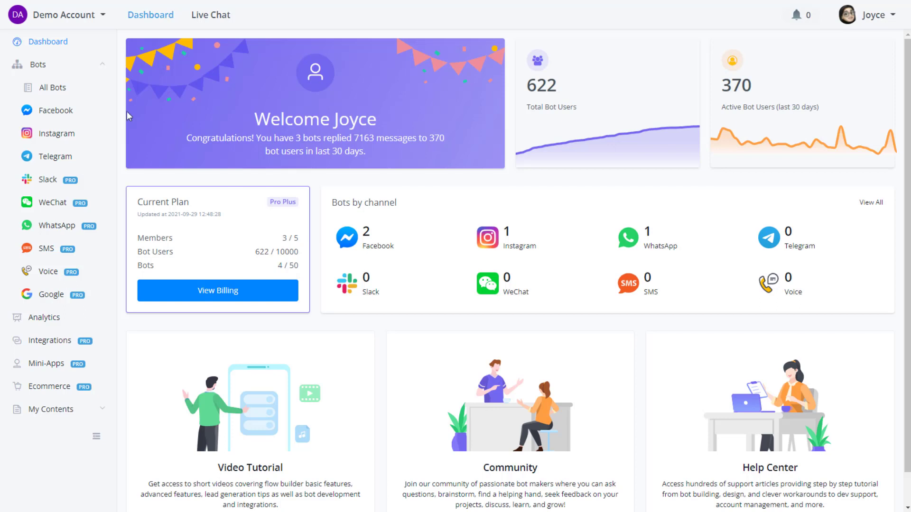
# Open the account's Ecommerce product list and review the Pizza S product's details, returning to the list.
pyautogui.click(84, 385)
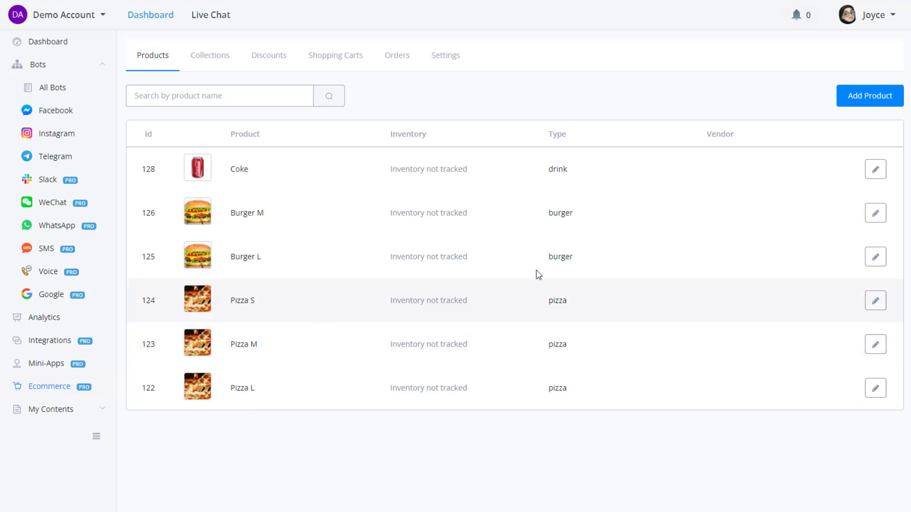
pyautogui.click(875, 300)
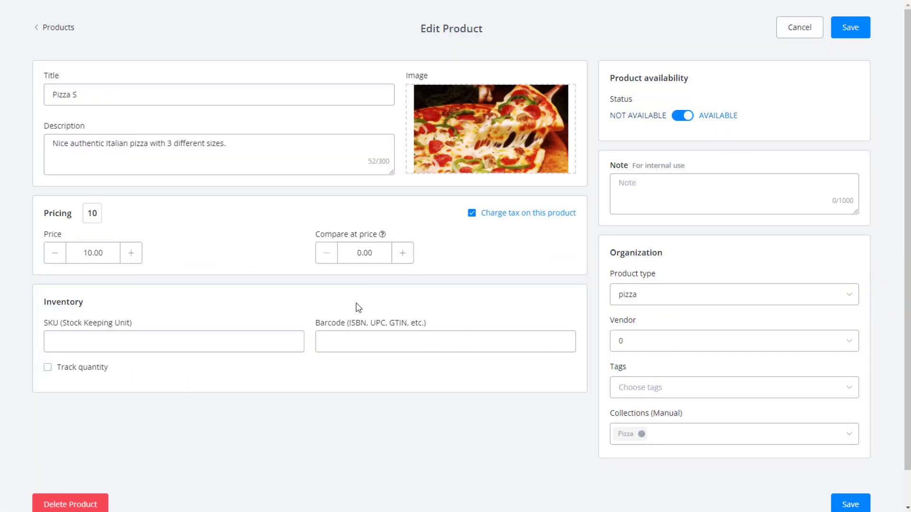
pyautogui.scroll(-2, 162, 313)
pyautogui.scroll(2, 143, 143)
pyautogui.click(60, 27)
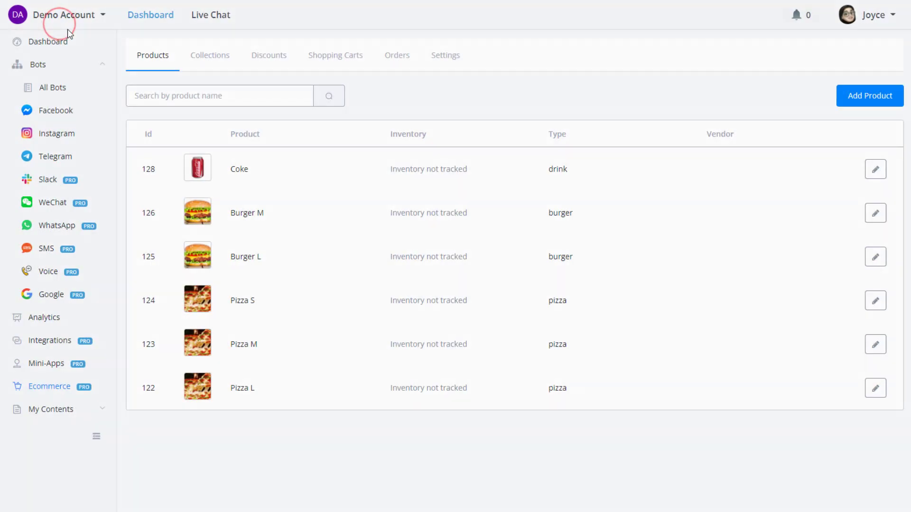
# Start a new product in the Ecommerce list and title it Phone.
pyautogui.click(869, 98)
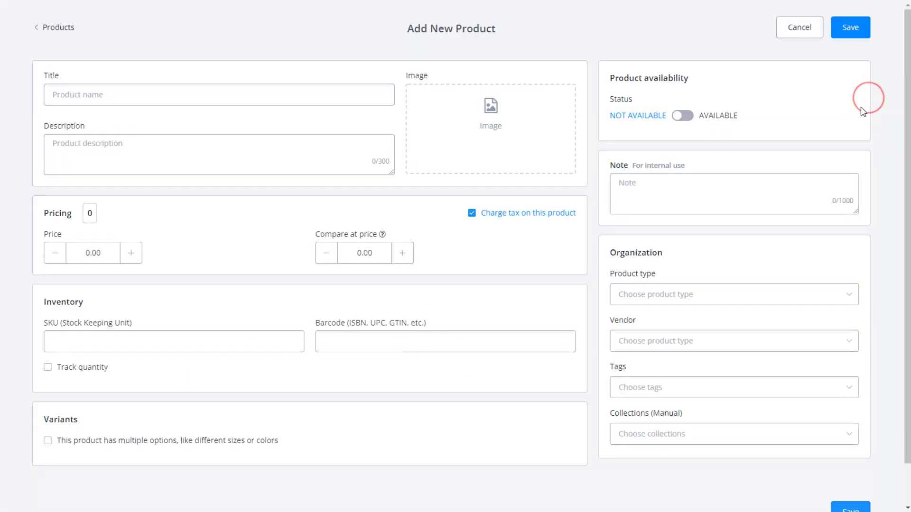
pyautogui.click(207, 94)
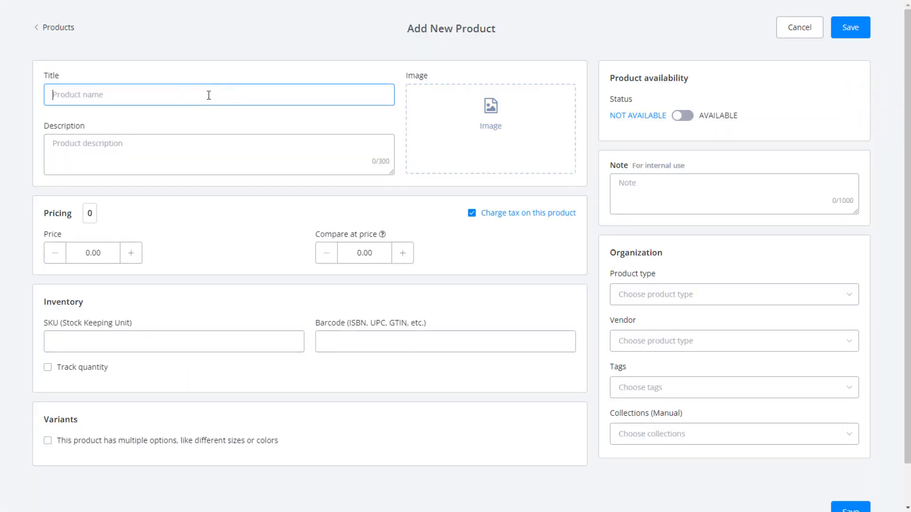
pyautogui.write('Phone')
pyautogui.click(504, 114)
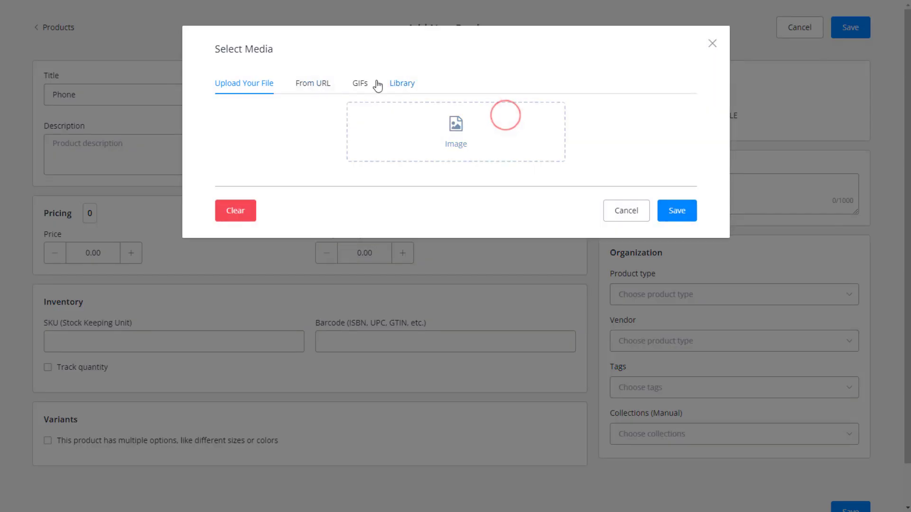
pyautogui.click(306, 82)
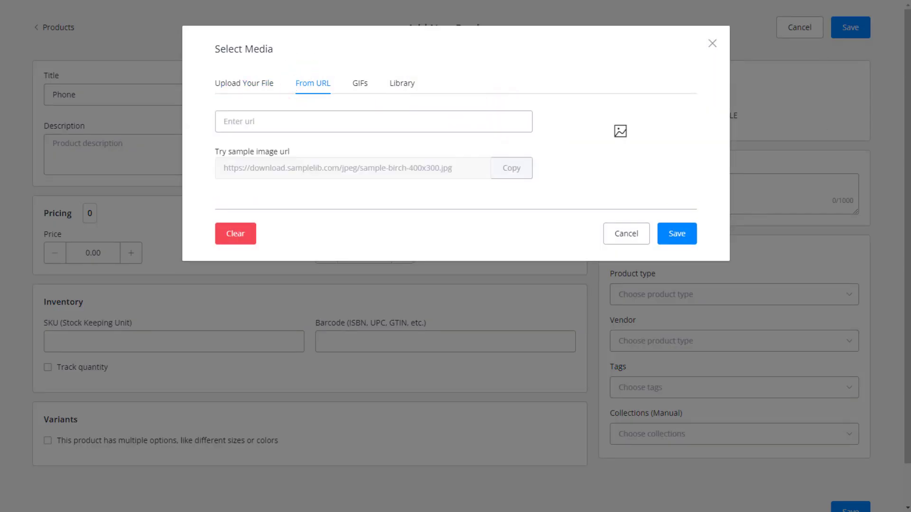
pyautogui.click(456, 128)
pyautogui.write('https://i.imgur.com/AtgkqMl.png')
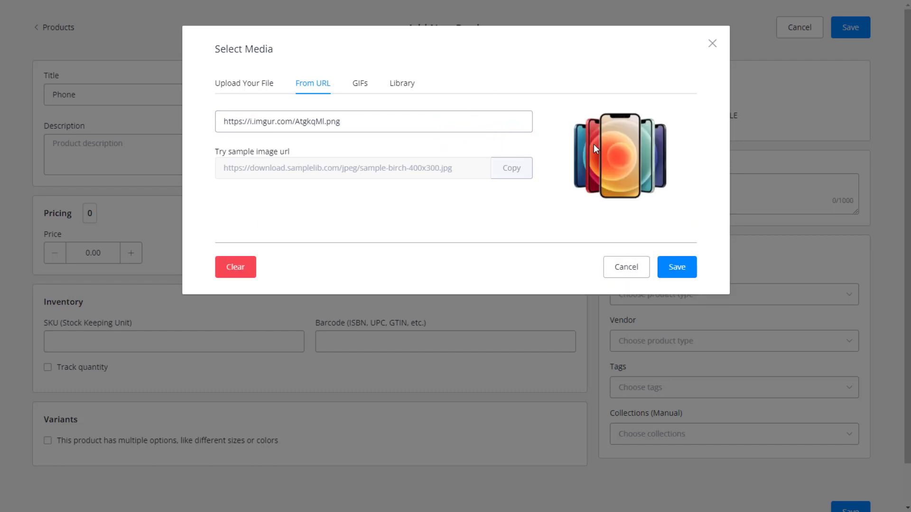
pyautogui.click(675, 267)
# Enter sdfsadf as the product description.
pyautogui.click(277, 151)
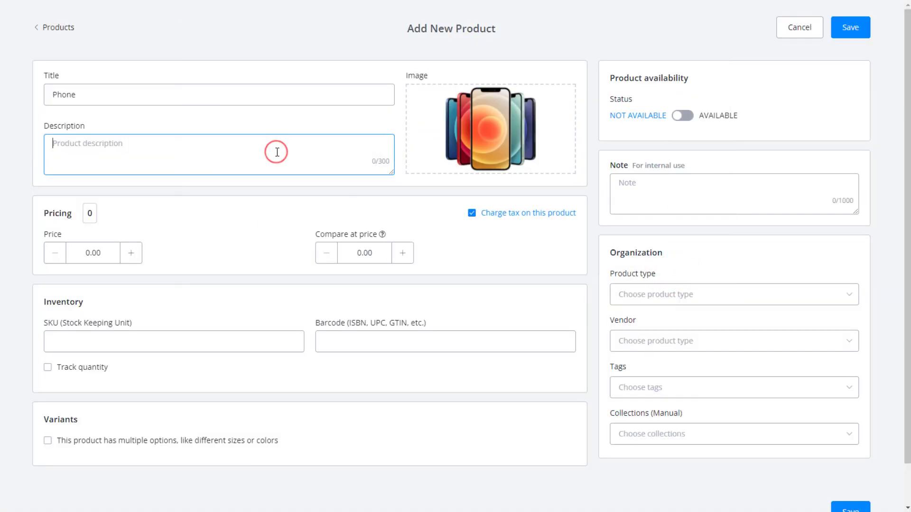
pyautogui.write('sdfsadf')
pyautogui.click(220, 244)
# Enable multiple options for the product's variants and name the first option Color.
pyautogui.scroll(-1, 216, 252)
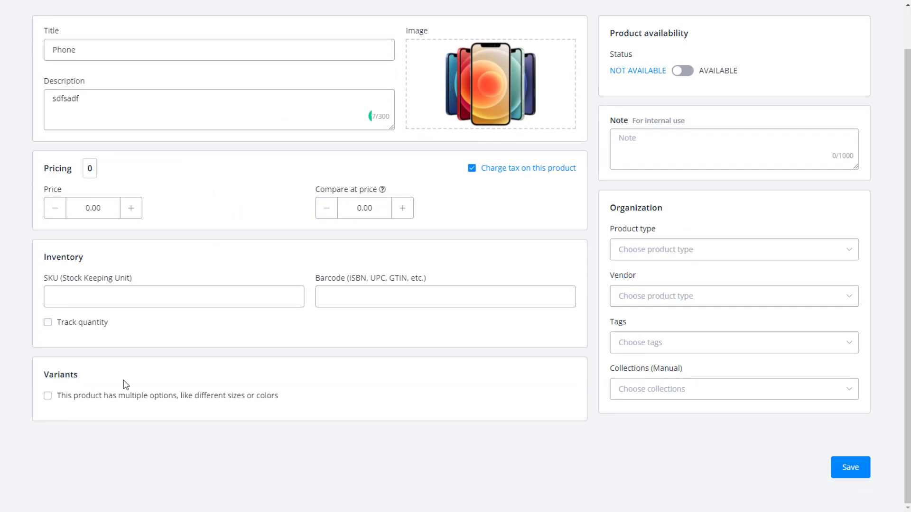
pyautogui.hotkey('ctrl', '+')
pyautogui.hotkey('ctrl', '+')
pyautogui.hotkey('ctrl', '+')
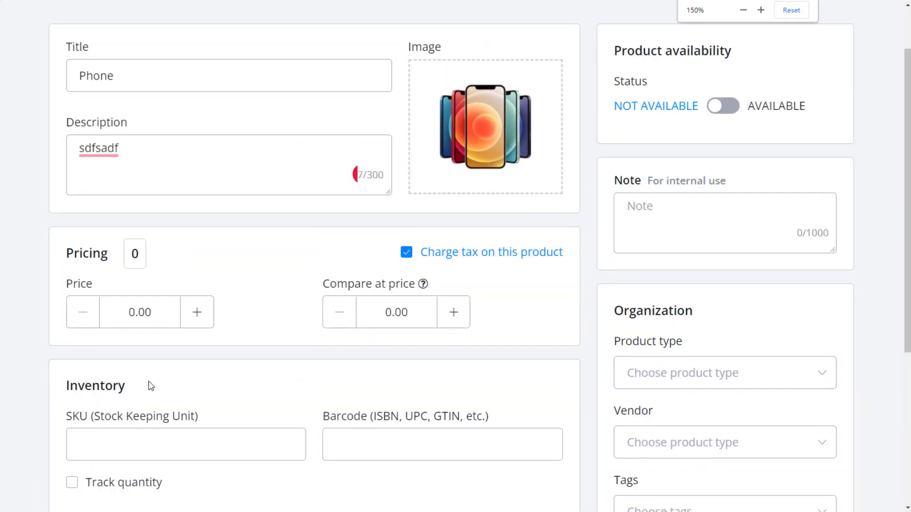
pyautogui.scroll(-5, 151, 385)
pyautogui.click(71, 337)
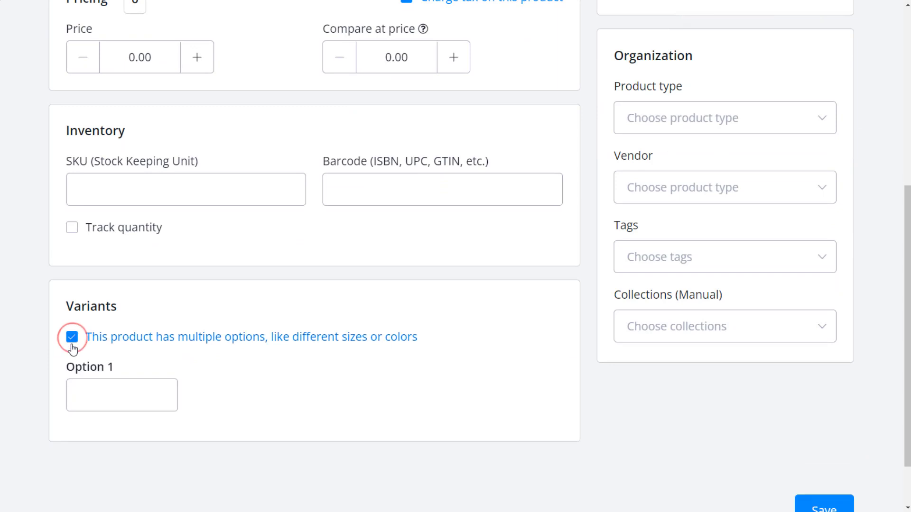
pyautogui.click(95, 394)
pyautogui.scroll(-1, 95, 394)
pyautogui.click(95, 328)
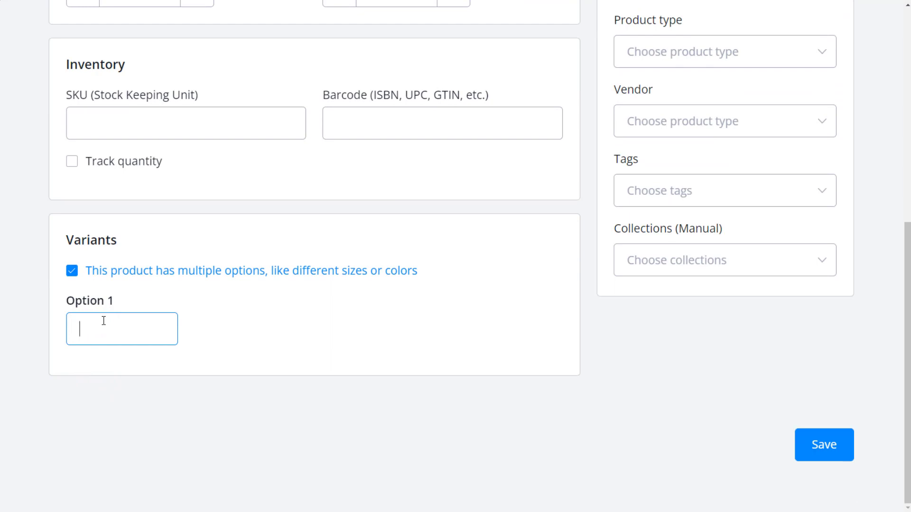
pyautogui.write('Color')
pyautogui.click(229, 320)
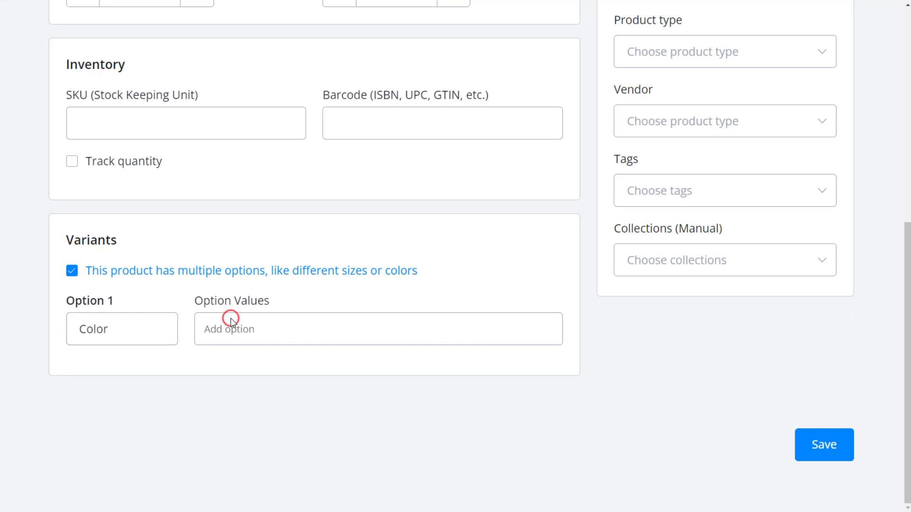
# Add Black and White as the values of the Color option.
pyautogui.click(224, 330)
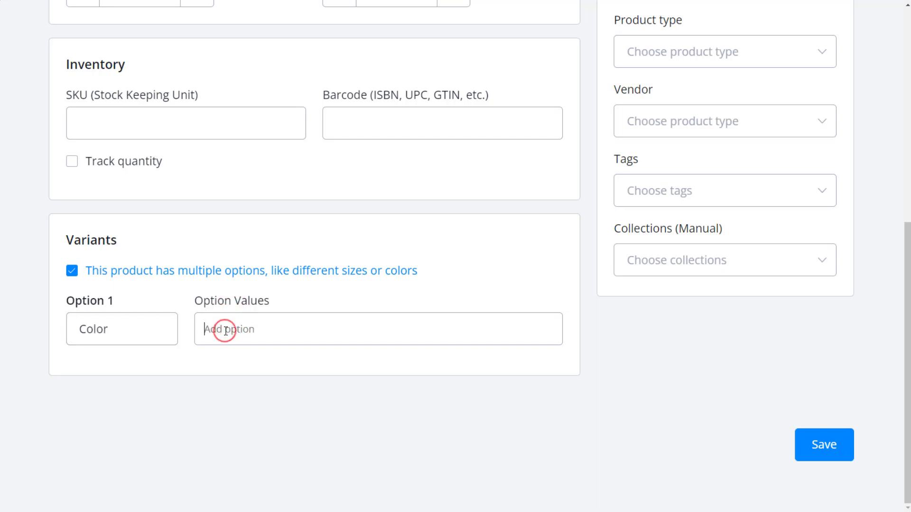
pyautogui.click(252, 324)
pyautogui.write('Black')
pyautogui.press('Return')
pyautogui.scroll(-1, 265, 304)
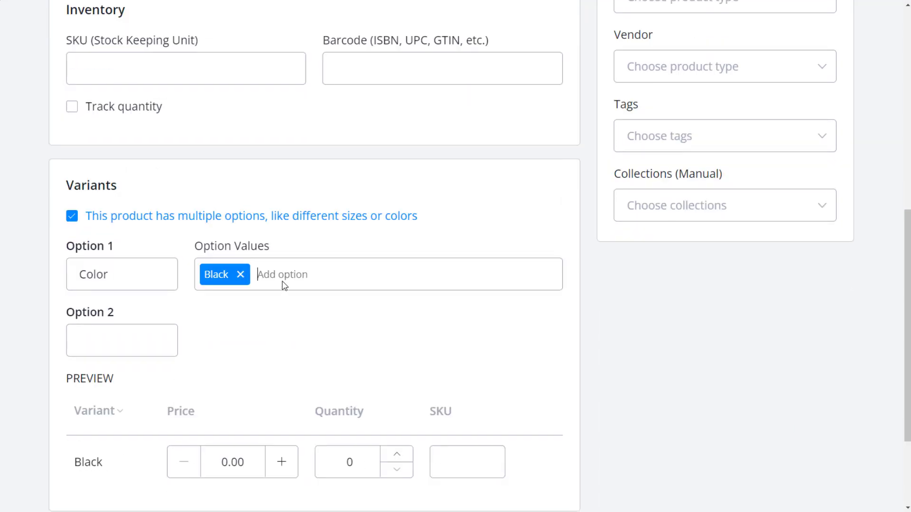
pyautogui.click(275, 271)
pyautogui.write('White')
pyautogui.press('Return')
pyautogui.click(235, 342)
pyautogui.scroll(-1, 145, 295)
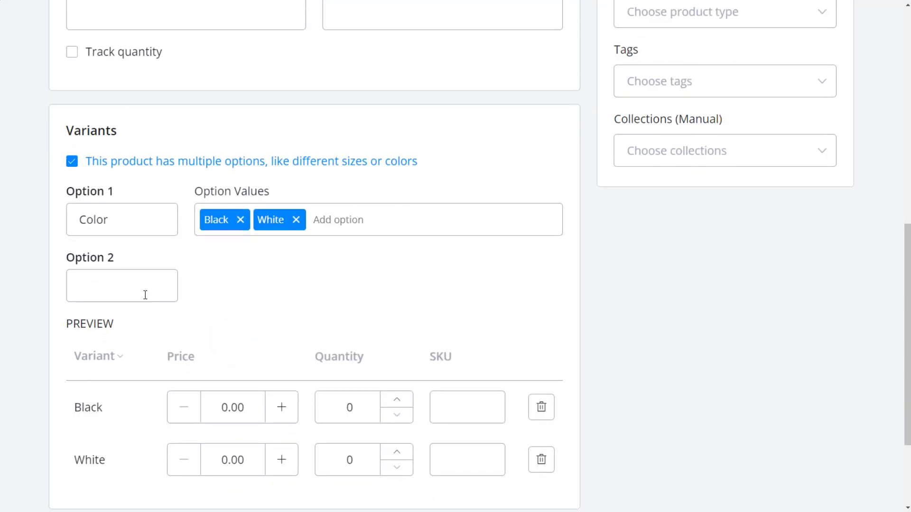
# Name the second variant option Size and add the values 64G and 128G to it.
pyautogui.click(106, 295)
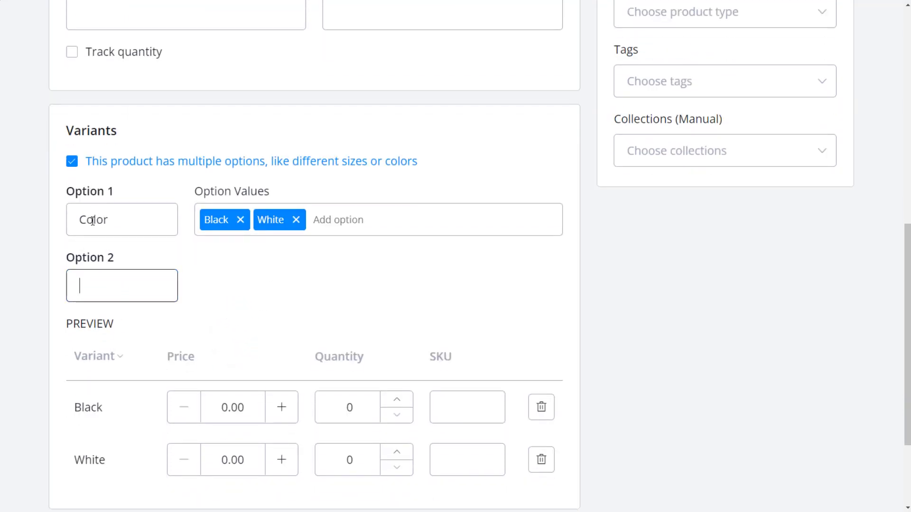
pyautogui.click(90, 284)
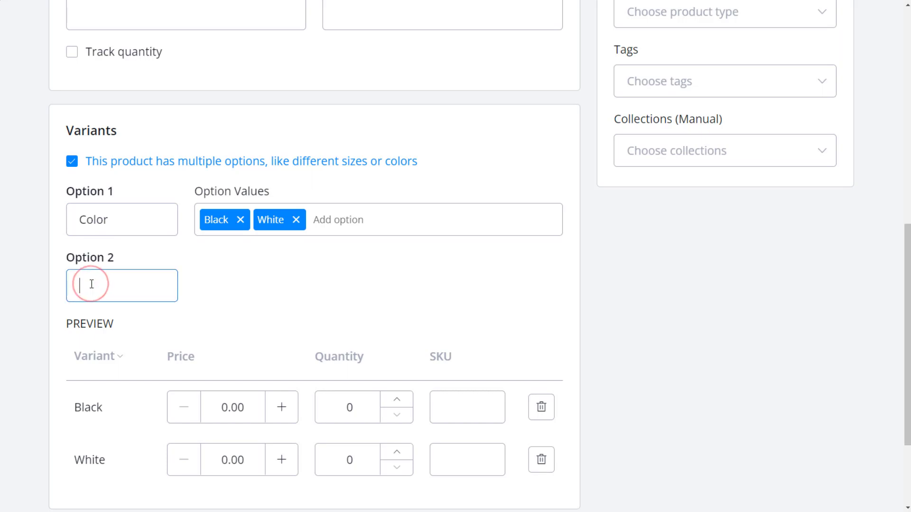
pyautogui.write('Size')
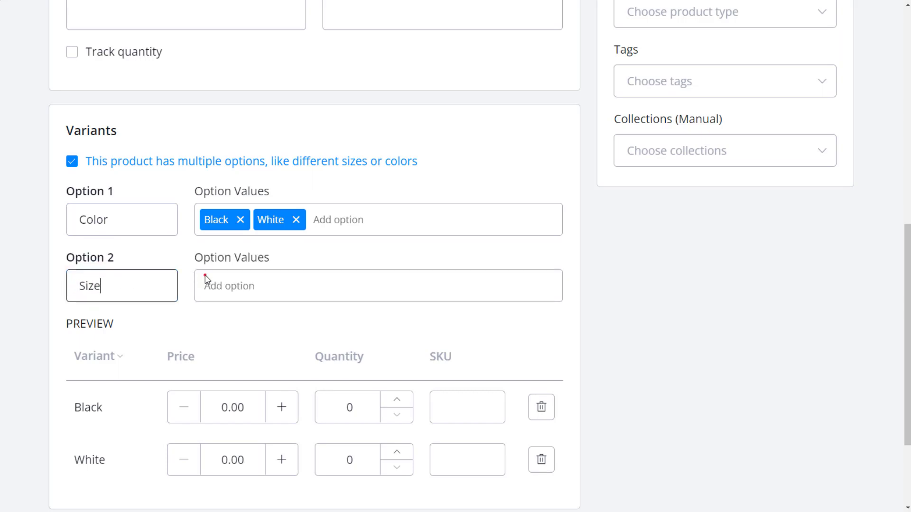
pyautogui.click(224, 288)
pyautogui.write('64')
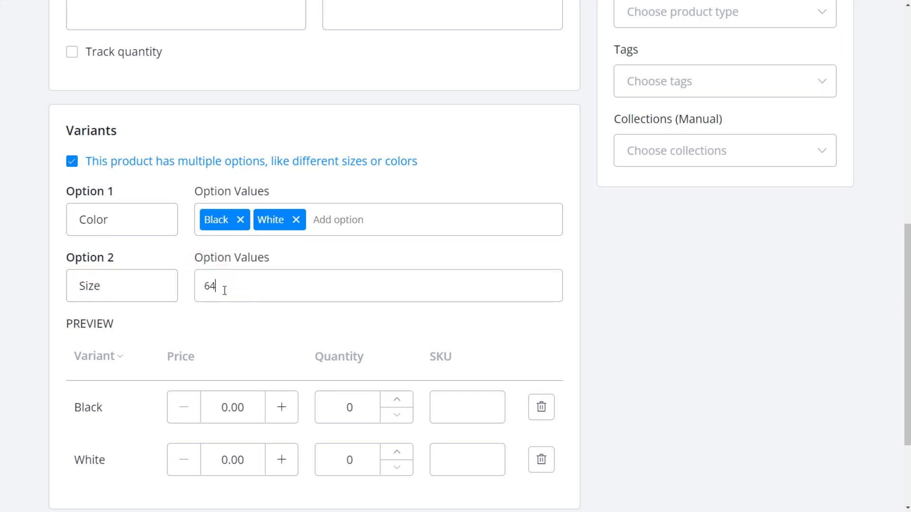
pyautogui.write('G')
pyautogui.press('Return')
pyautogui.write('12')
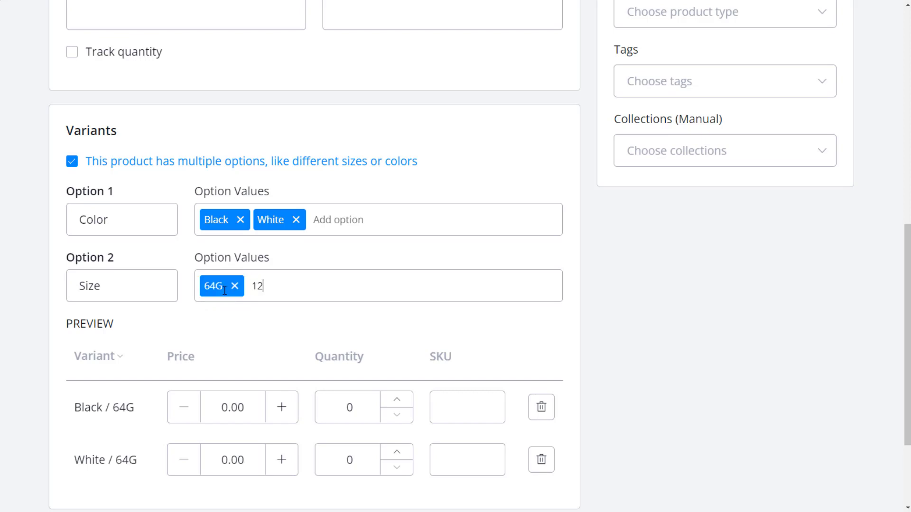
pyautogui.write('8G')
pyautogui.press('Return')
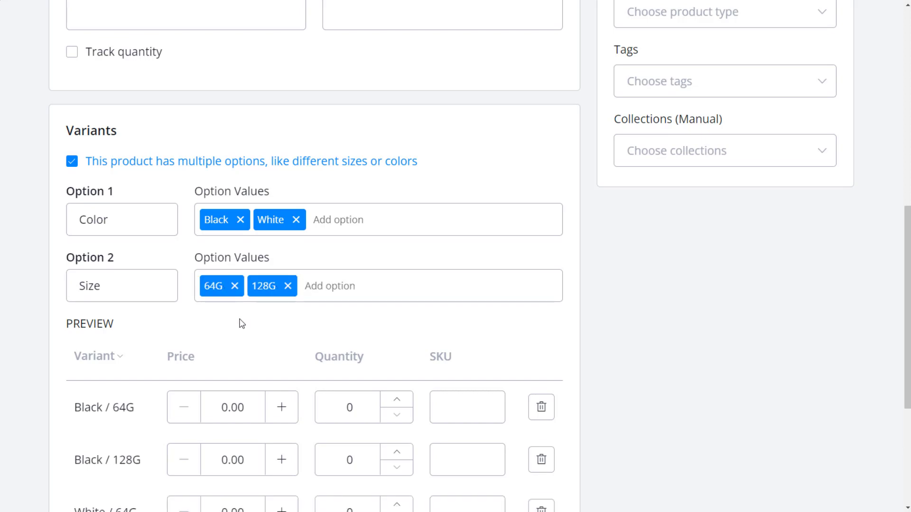
# Set the price of the Black / 64G and White / 64G variants to 64.
pyautogui.scroll(-4, 242, 324)
pyautogui.scroll(1, 220, 301)
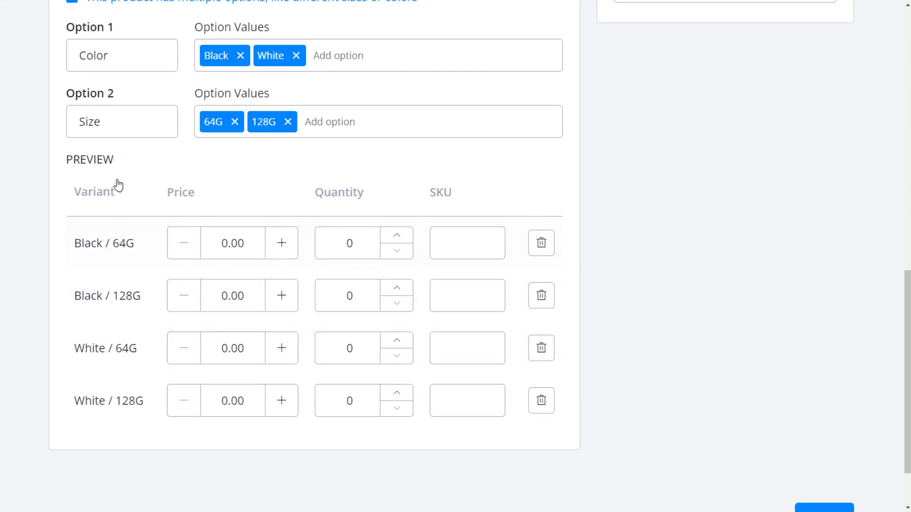
pyautogui.scroll(1, 118, 185)
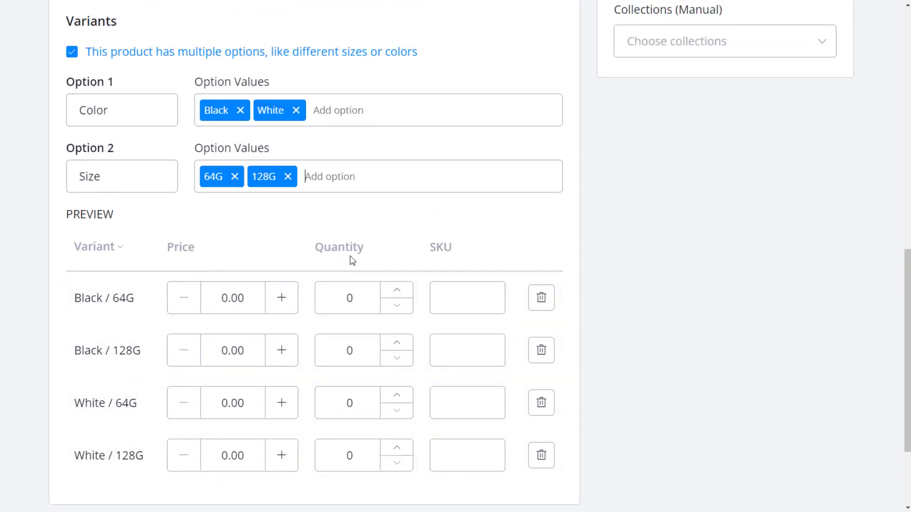
pyautogui.moveTo(219, 299); pyautogui.dragTo(226, 297)
pyautogui.write('64')
pyautogui.moveTo(219, 403); pyautogui.dragTo(226, 402)
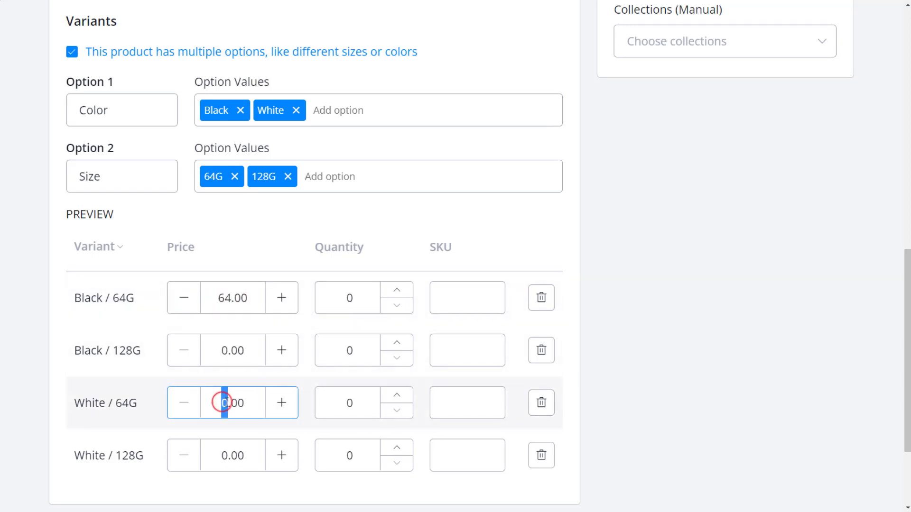
pyautogui.write('64')
# Set the price of the Black / 128G and White / 128G variants to 128.
pyautogui.moveTo(220, 350); pyautogui.dragTo(227, 350)
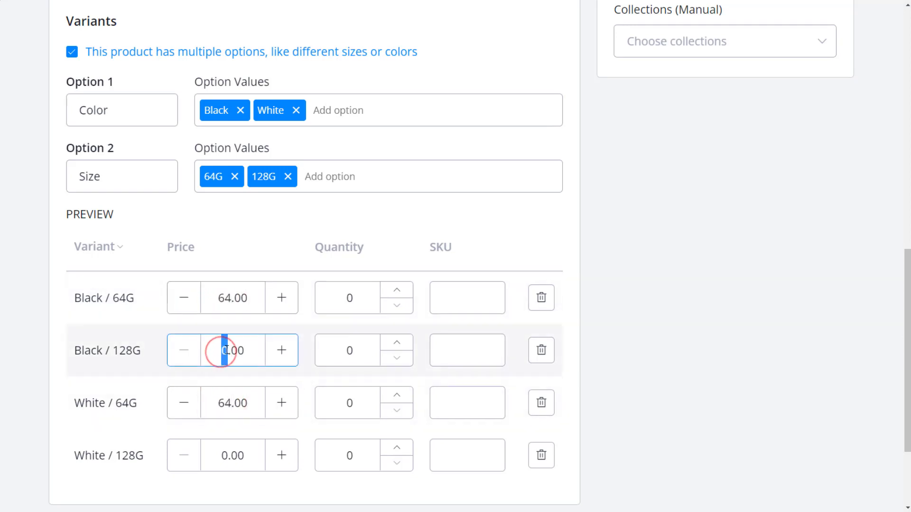
pyautogui.write('128')
pyautogui.moveTo(219, 454); pyautogui.dragTo(227, 453)
pyautogui.write('128')
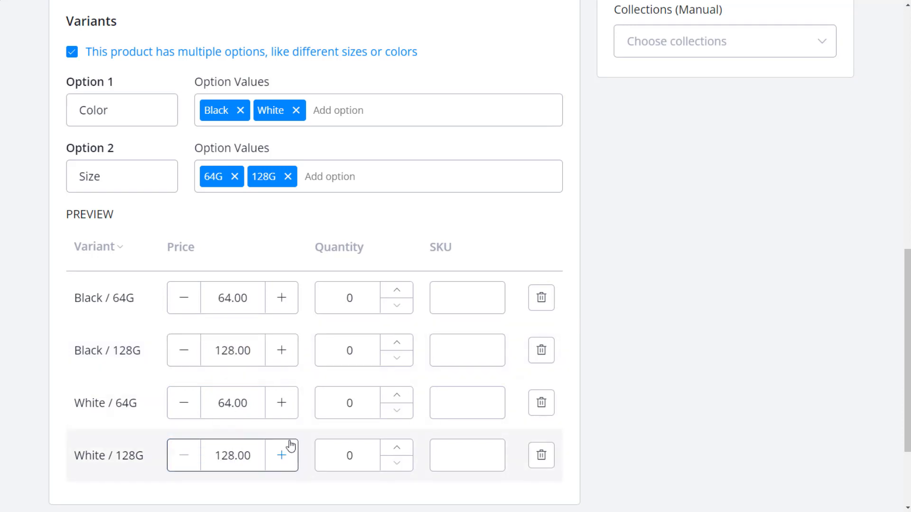
# Switch the Phone product's status to available and save the new product.
pyautogui.scroll(-2, 482, 401)
pyautogui.scroll(7, 482, 402)
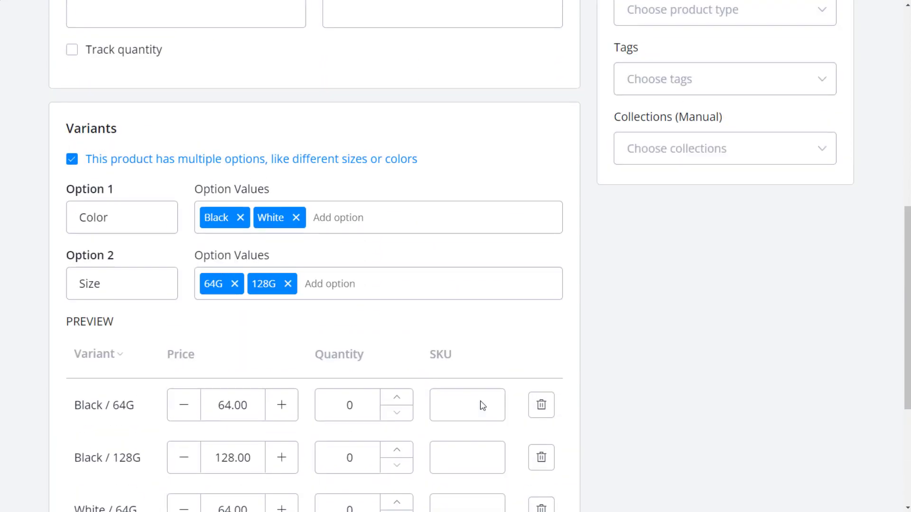
pyautogui.scroll(7, 631, 200)
pyautogui.click(722, 167)
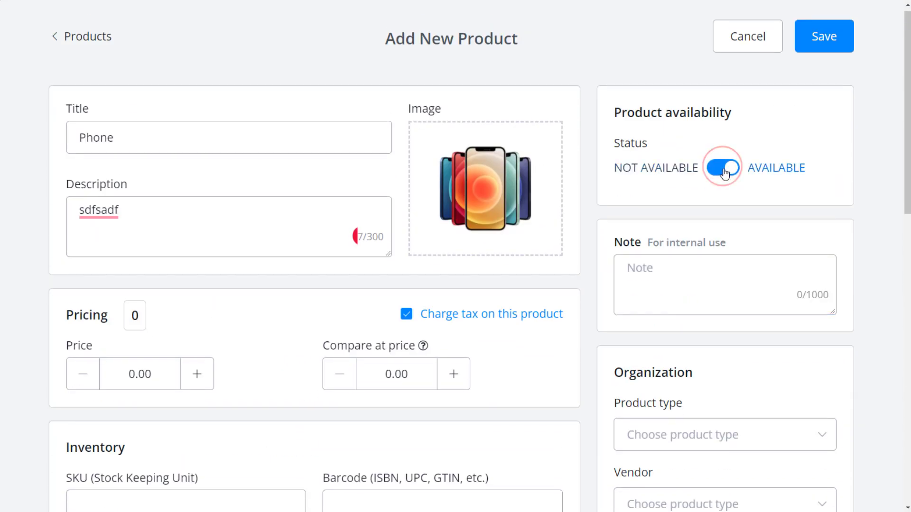
pyautogui.scroll(-1, 774, 179)
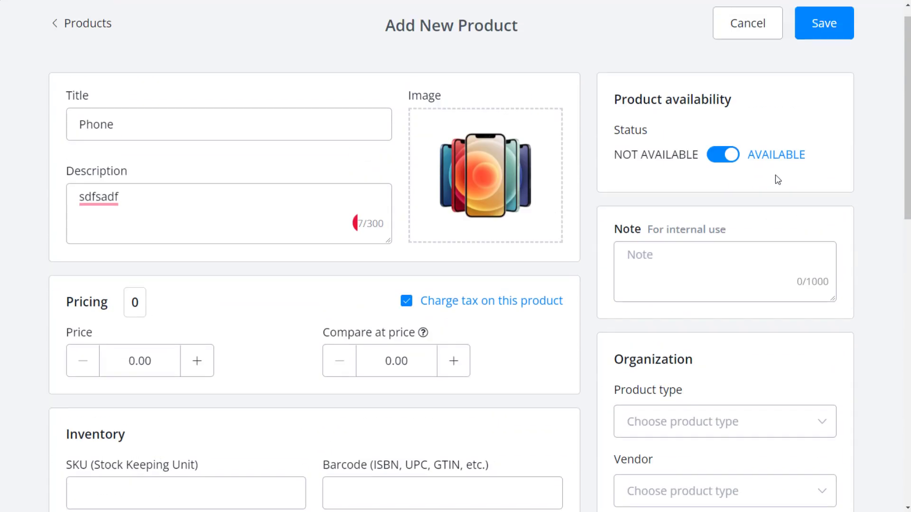
pyautogui.scroll(1, 822, 43)
pyautogui.click(822, 42)
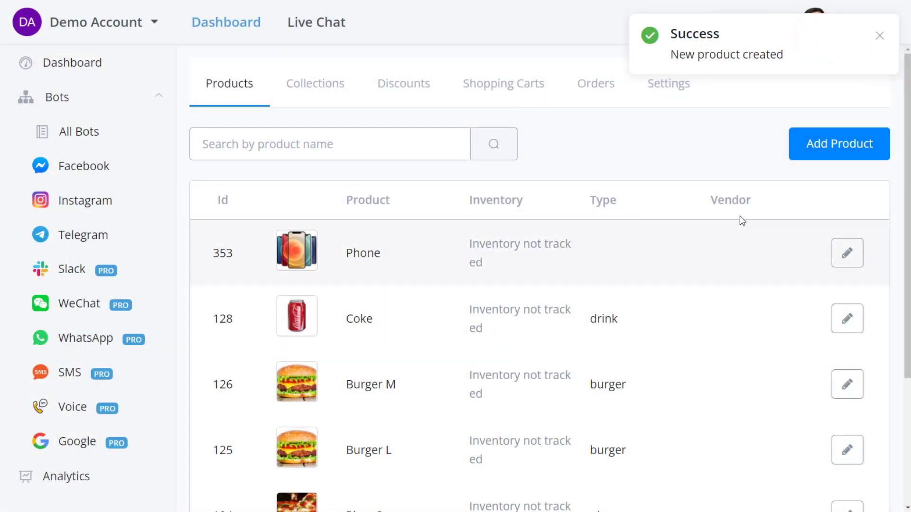
pyautogui.scroll(-1, 715, 218)
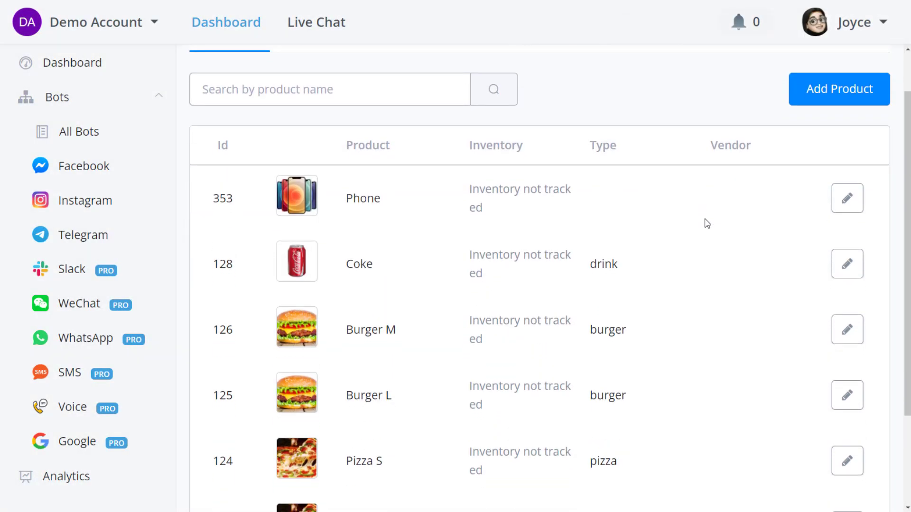
# Open the Phone product for editing and expand the details of its Black / 64G variant.
pyautogui.click(847, 198)
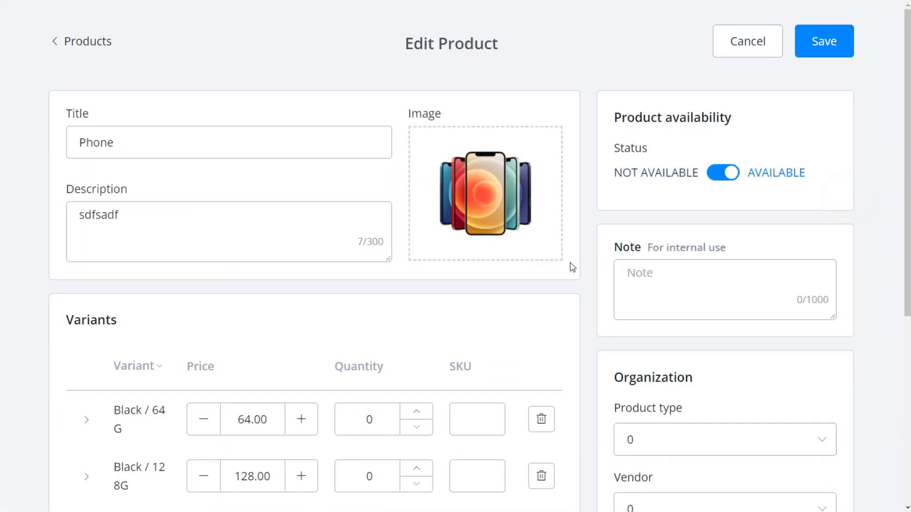
pyautogui.scroll(-2, 477, 320)
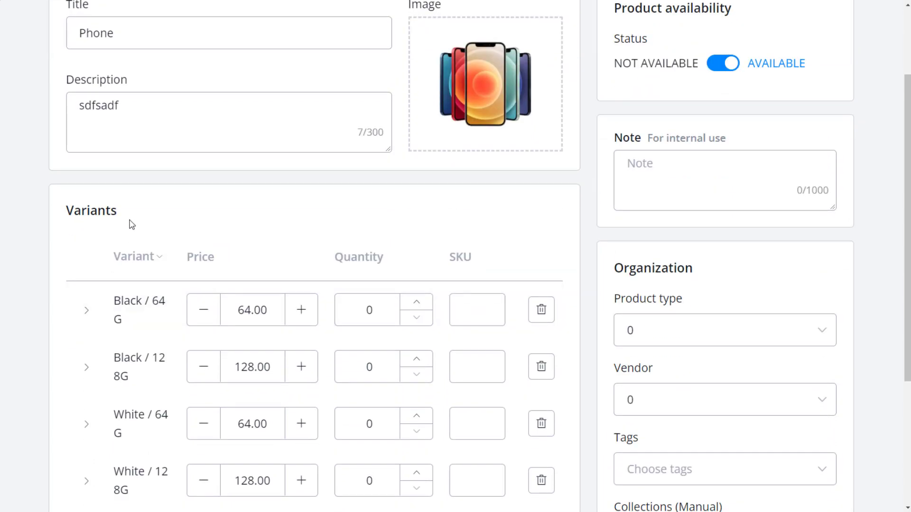
pyautogui.scroll(-1, 132, 225)
pyautogui.click(89, 255)
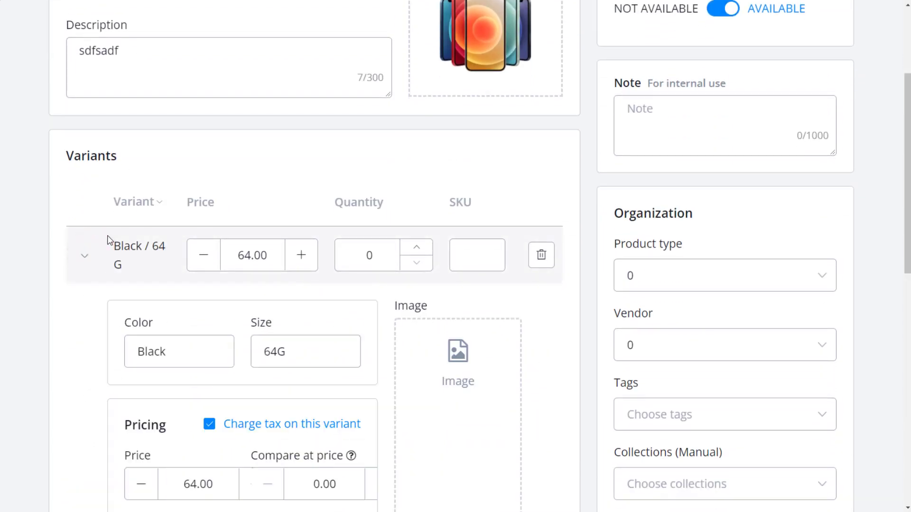
pyautogui.scroll(-1, 95, 223)
pyautogui.click(81, 203)
pyautogui.click(81, 203)
pyautogui.scroll(-1, 397, 232)
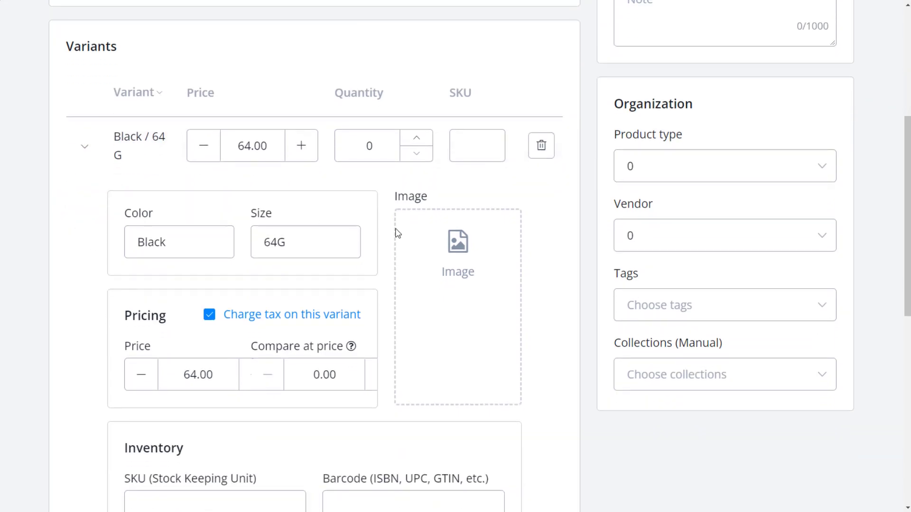
pyautogui.click(417, 232)
pyautogui.click(380, 112)
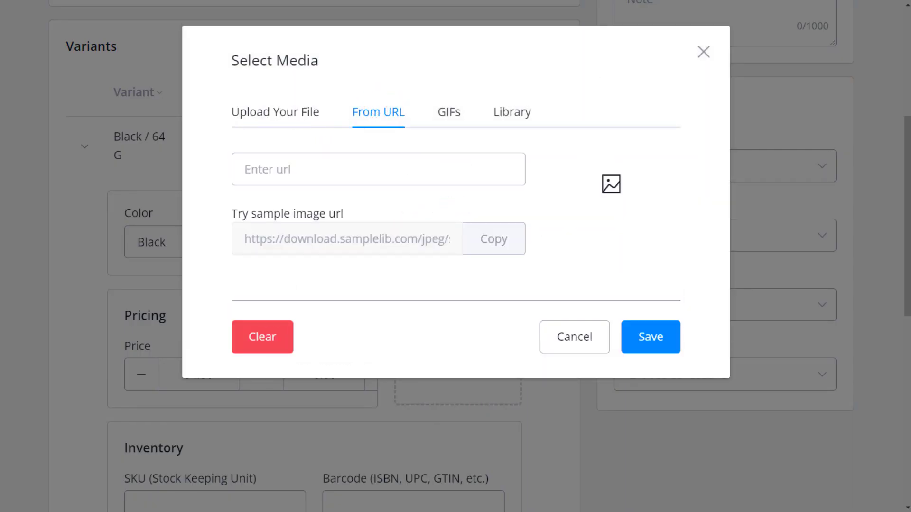
pyautogui.click(426, 162)
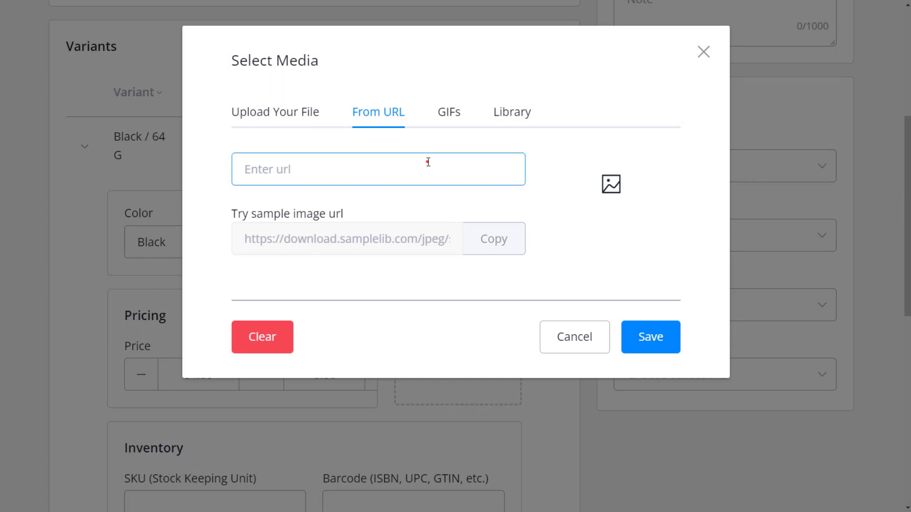
pyautogui.write('https://i.imgur.com/3YU5Dty.png')
pyautogui.click(445, 291)
pyautogui.click(656, 415)
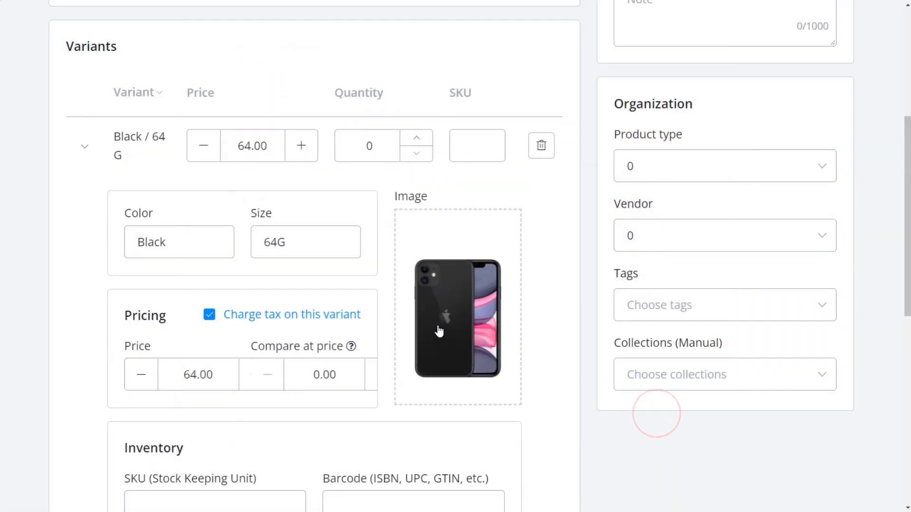
pyautogui.click(83, 147)
pyautogui.click(88, 201)
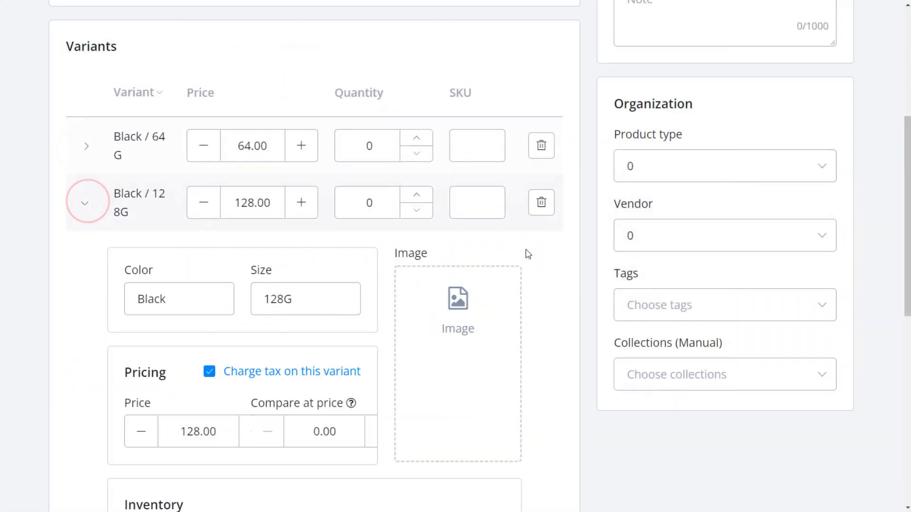
pyautogui.click(451, 300)
pyautogui.click(379, 112)
pyautogui.click(325, 169)
pyautogui.write('https://i.imgur.com/3YU5Dty.png')
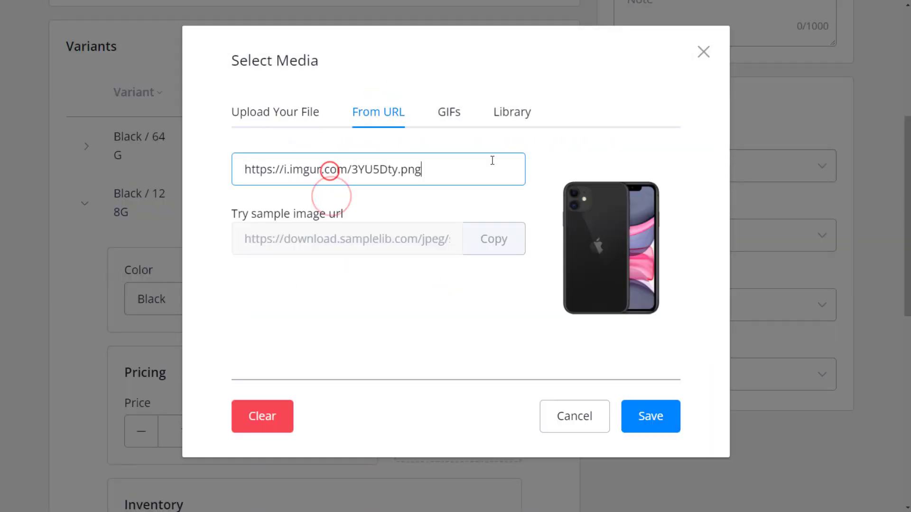
pyautogui.click(650, 409)
pyautogui.click(87, 204)
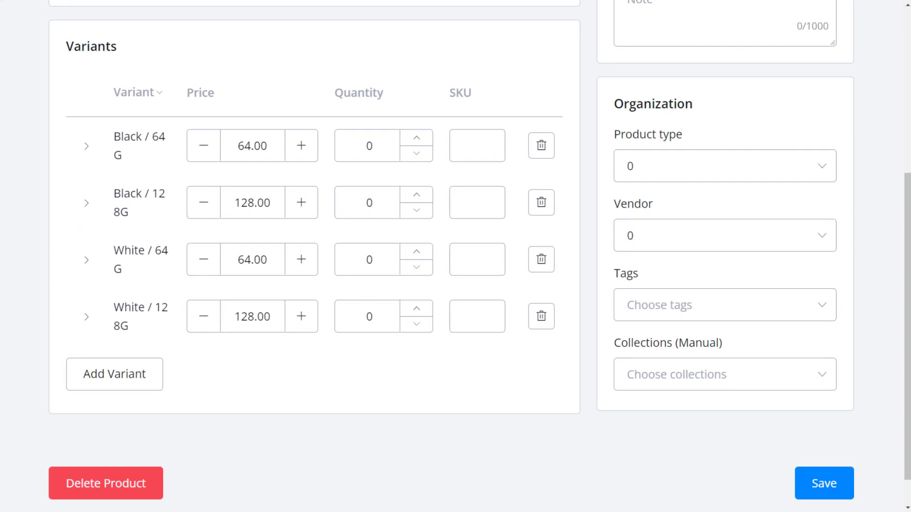
pyautogui.click(85, 260)
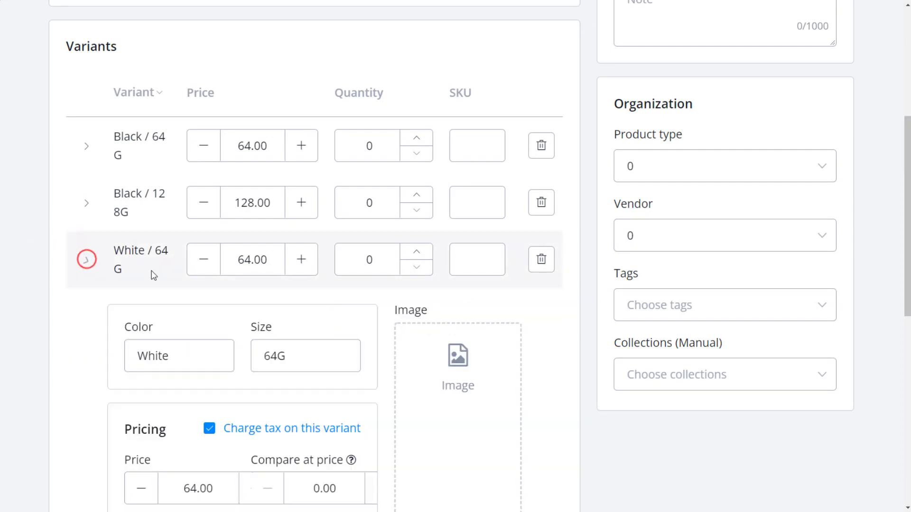
pyautogui.click(463, 353)
pyautogui.click(368, 118)
pyautogui.click(358, 159)
pyautogui.write('https://i.imgur.com/NgVVoaX.png')
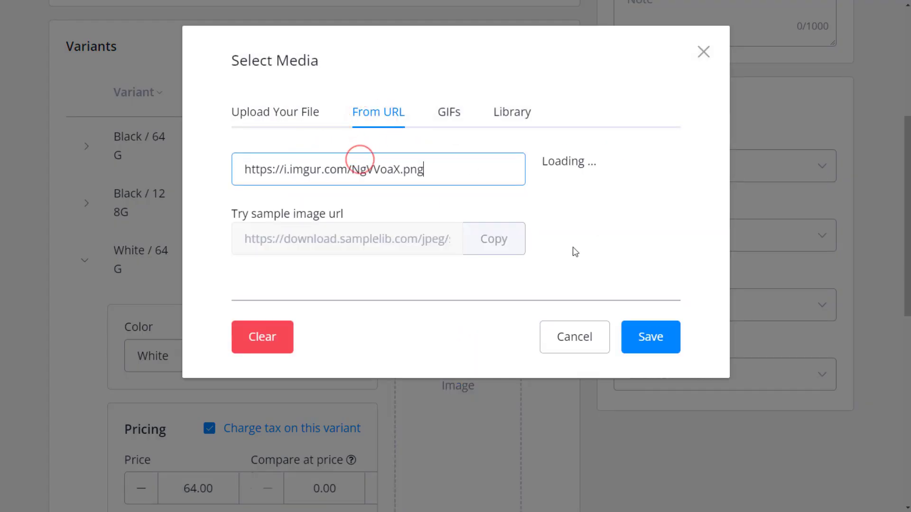
pyautogui.click(650, 416)
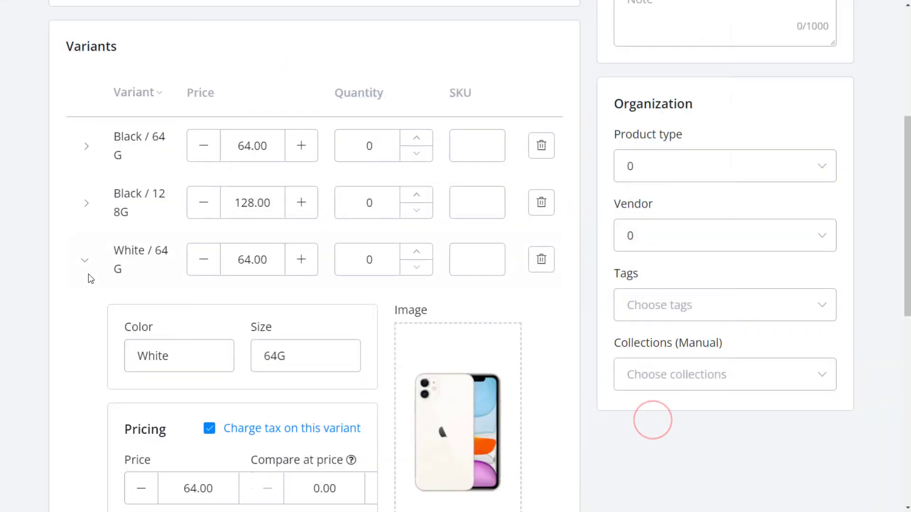
pyautogui.click(87, 262)
pyautogui.click(91, 316)
pyautogui.scroll(-3, 352, 359)
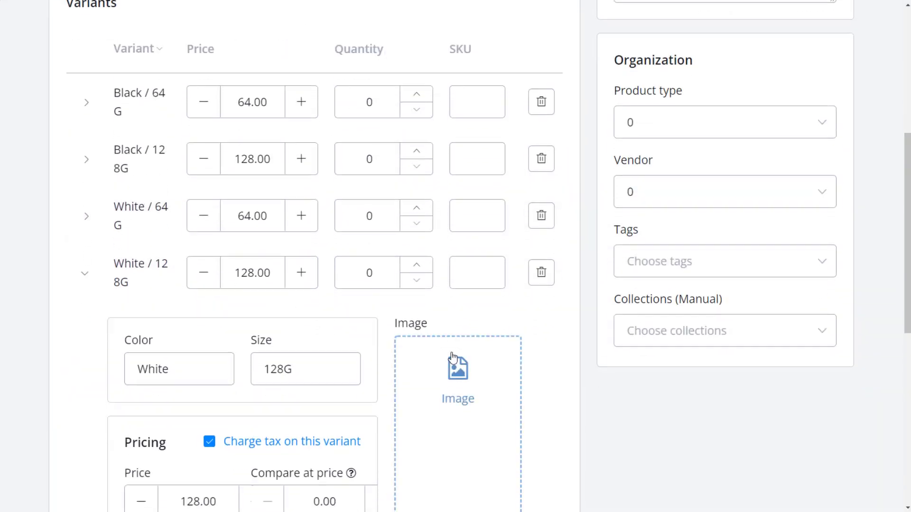
pyautogui.click(479, 321)
pyautogui.click(362, 115)
pyautogui.click(363, 165)
pyautogui.write('https://i.imgur.com/NgVVoaX.png')
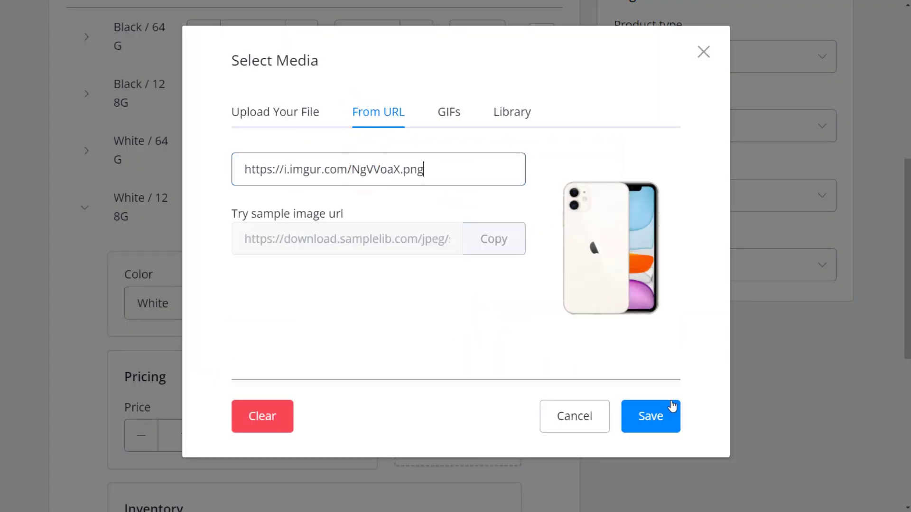
pyautogui.click(667, 406)
pyautogui.scroll(-3, 89, 224)
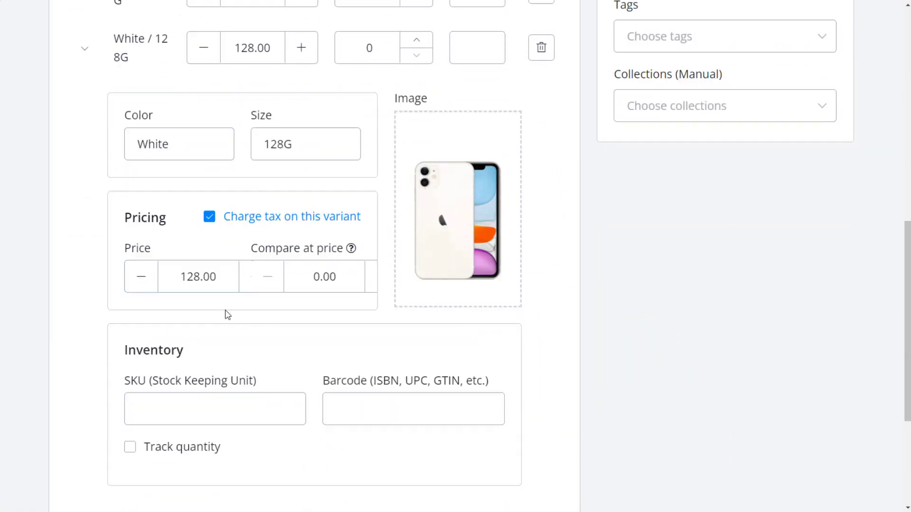
pyautogui.hotkey('ctrl', '-')
pyautogui.scroll(1, 97, 187)
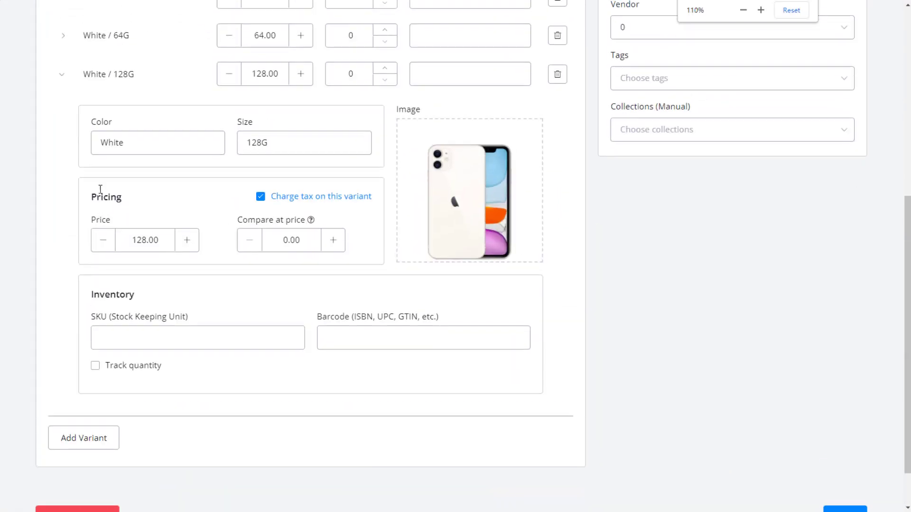
pyautogui.click(61, 73)
# Add an empty variant to the Phone product and delete it again.
pyautogui.scroll(2, 154, 248)
pyautogui.scroll(-1, 144, 354)
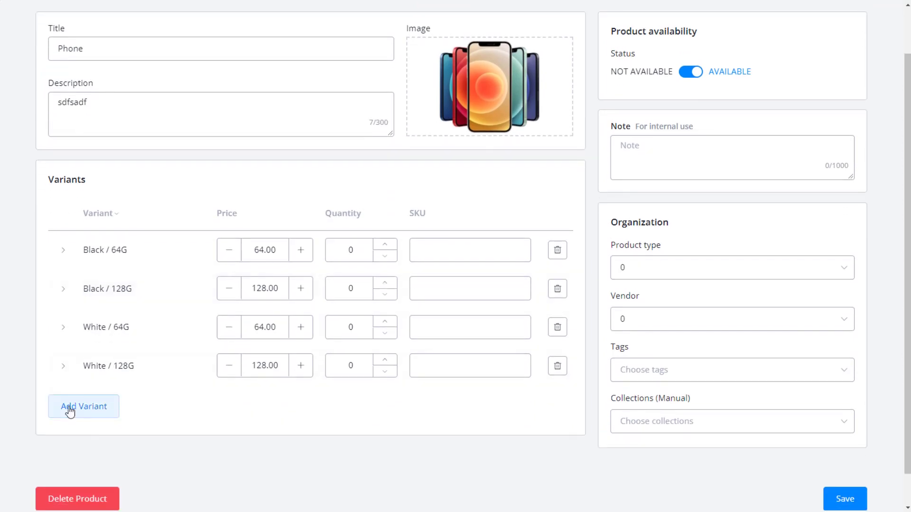
pyautogui.click(71, 406)
pyautogui.scroll(-2, 284, 380)
pyautogui.scroll(-2, 206, 397)
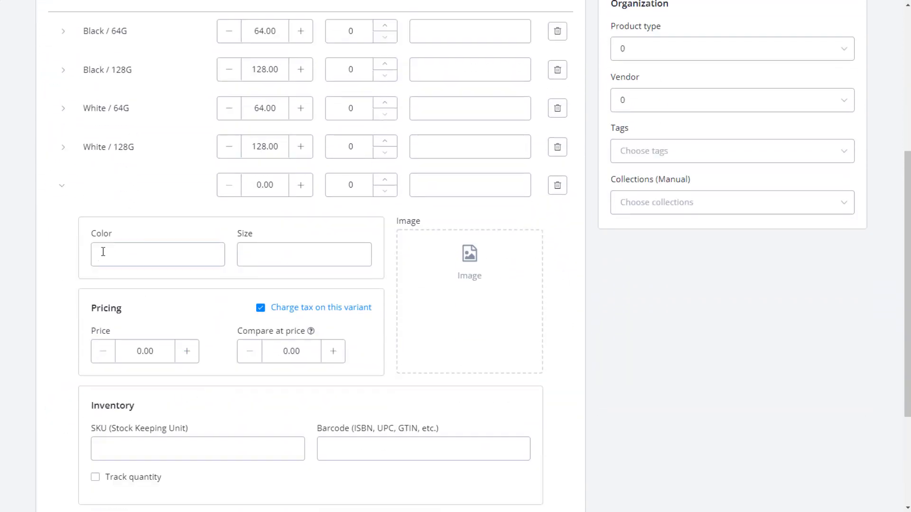
pyautogui.click(65, 184)
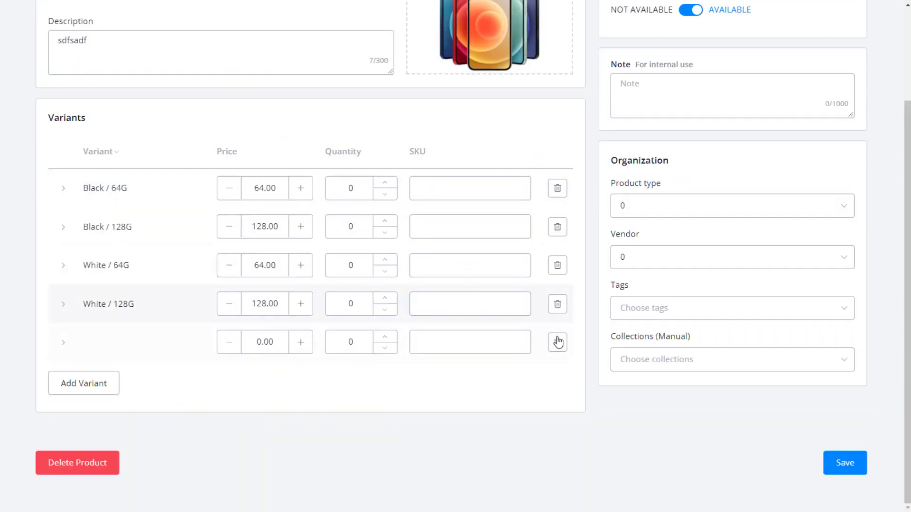
pyautogui.click(557, 342)
# Examine the Black / 64G variant's name, option values, price and image in its expanded details.
pyautogui.scroll(2, 437, 386)
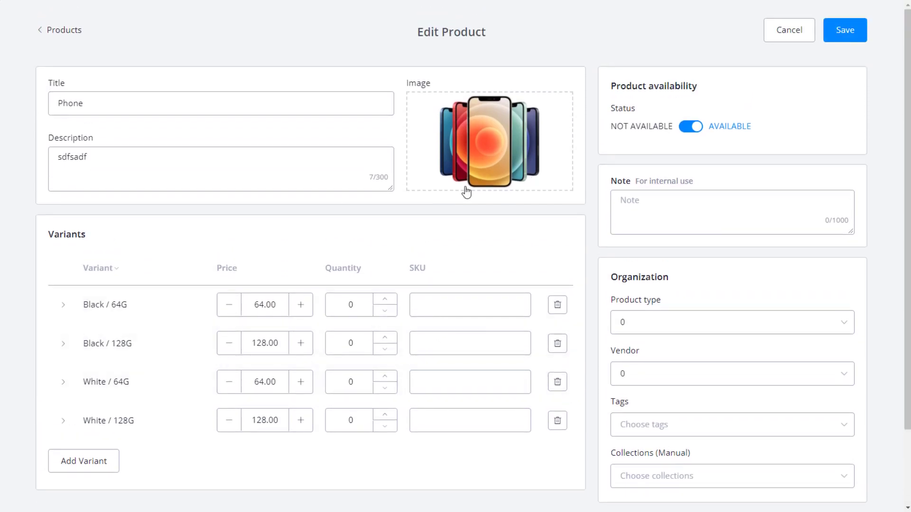
pyautogui.click(63, 305)
pyautogui.scroll(-1, 95, 316)
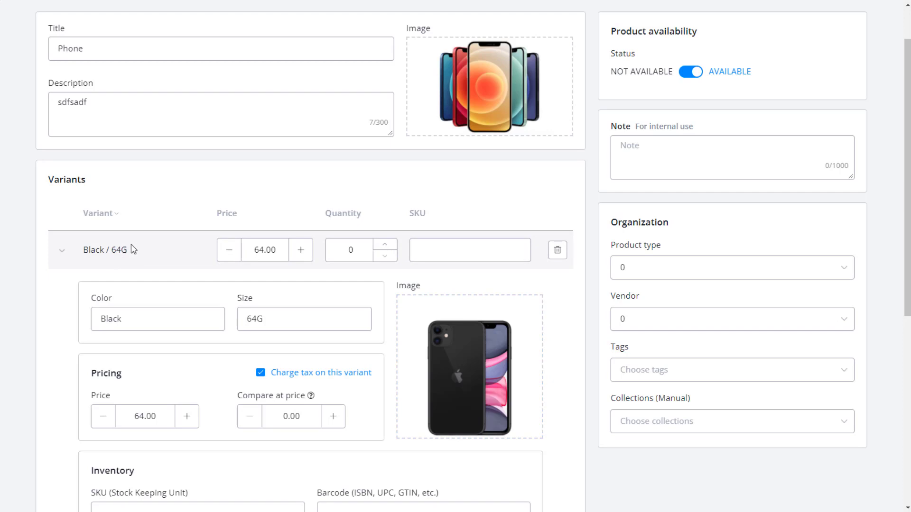
pyautogui.doubleClick(85, 249)
pyautogui.click(91, 250)
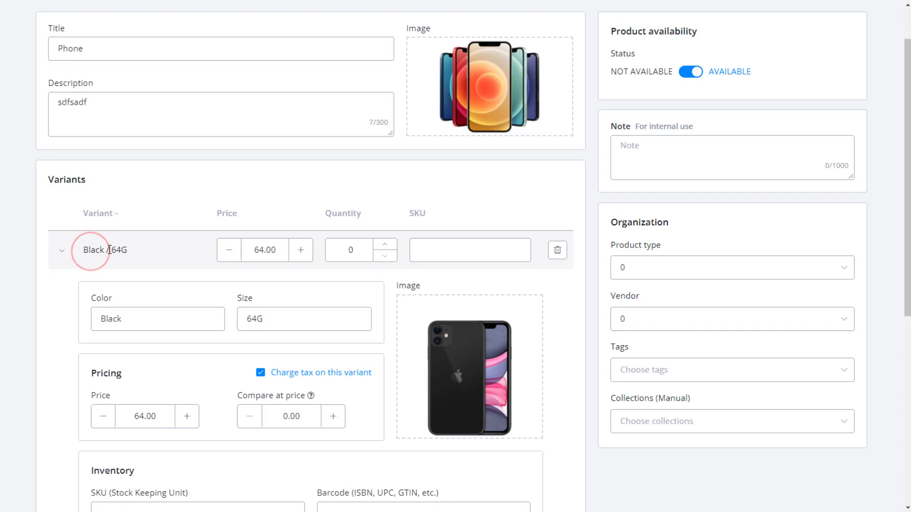
pyautogui.doubleClick(85, 250)
pyautogui.click(102, 252)
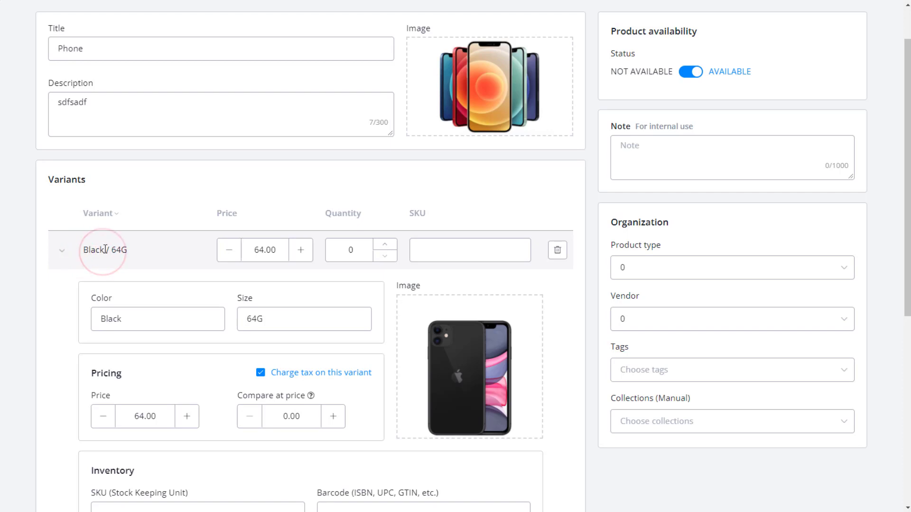
pyautogui.click(70, 255)
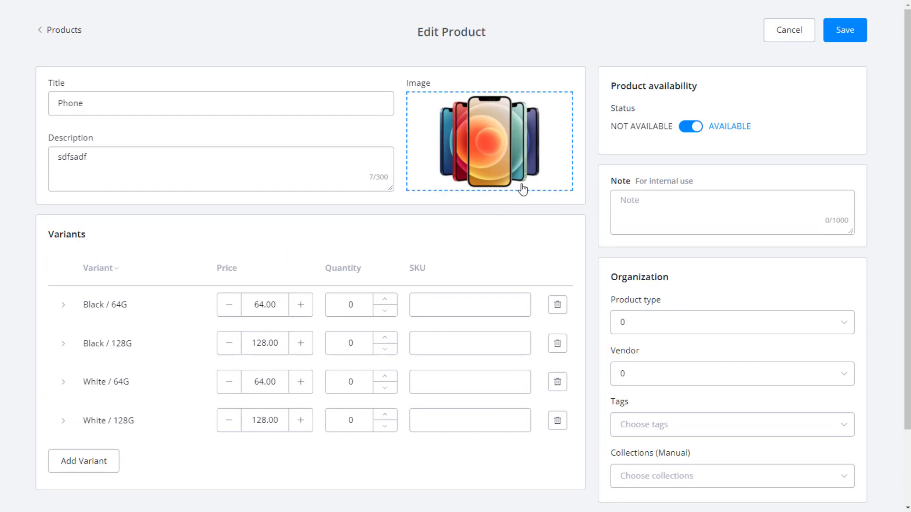
# Save the changes to the Phone product.
pyautogui.click(840, 33)
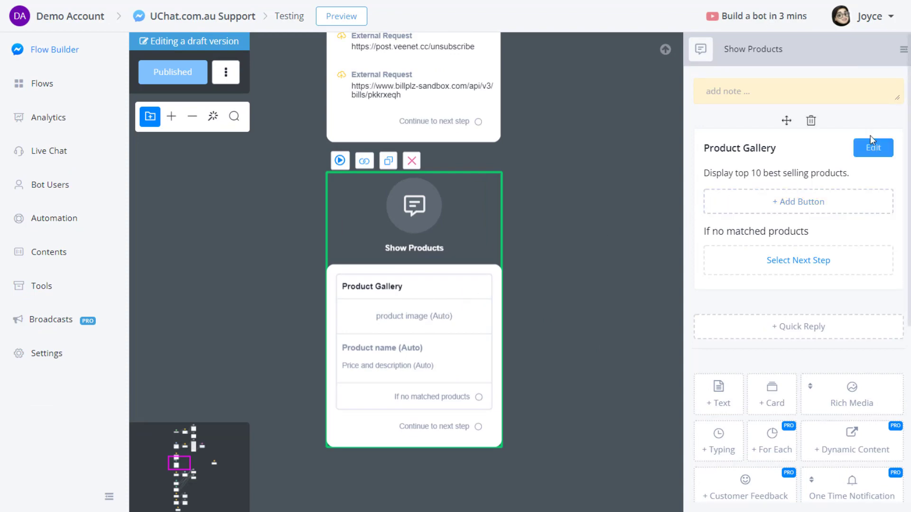
# Add a button titled Add to Cart to the Product Gallery in Show Products, with Add to cart as its next step.
pyautogui.click(872, 148)
pyautogui.click(708, 345)
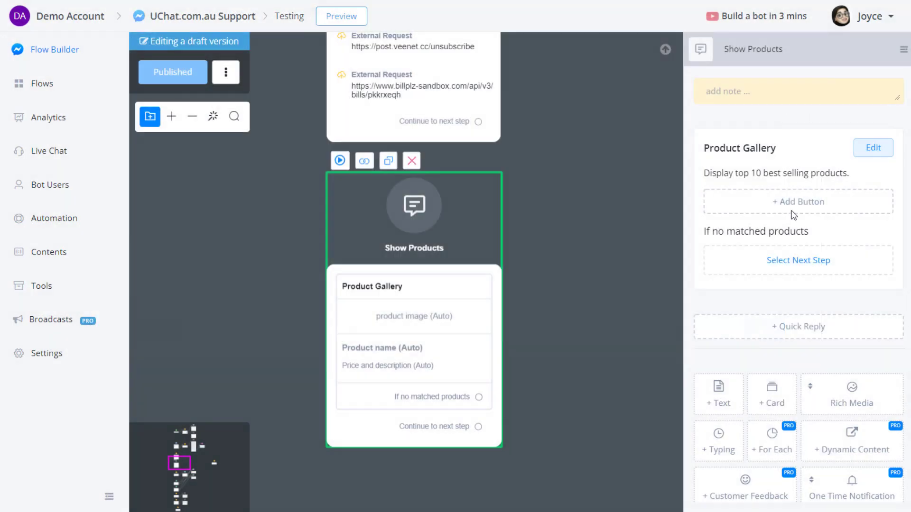
pyautogui.click(793, 202)
pyautogui.moveTo(426, 119); pyautogui.dragTo(335, 121)
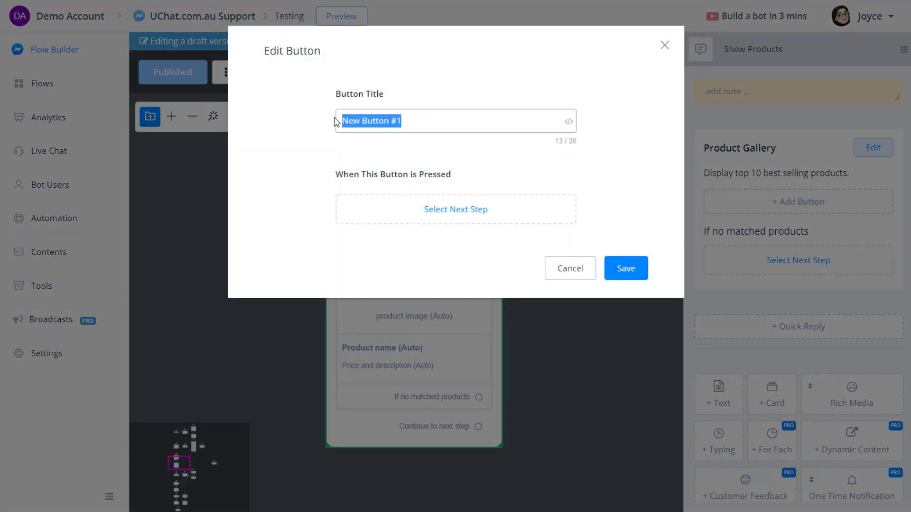
pyautogui.write('Add to Cart')
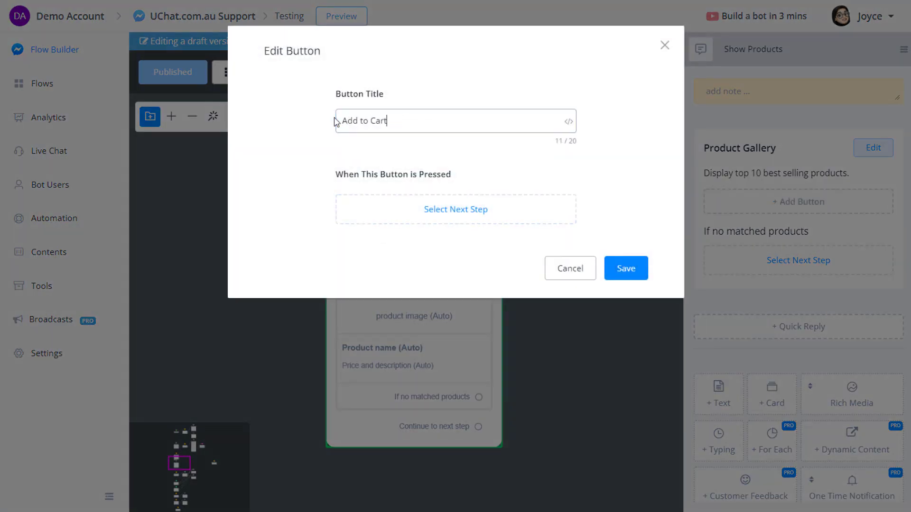
pyautogui.click(443, 212)
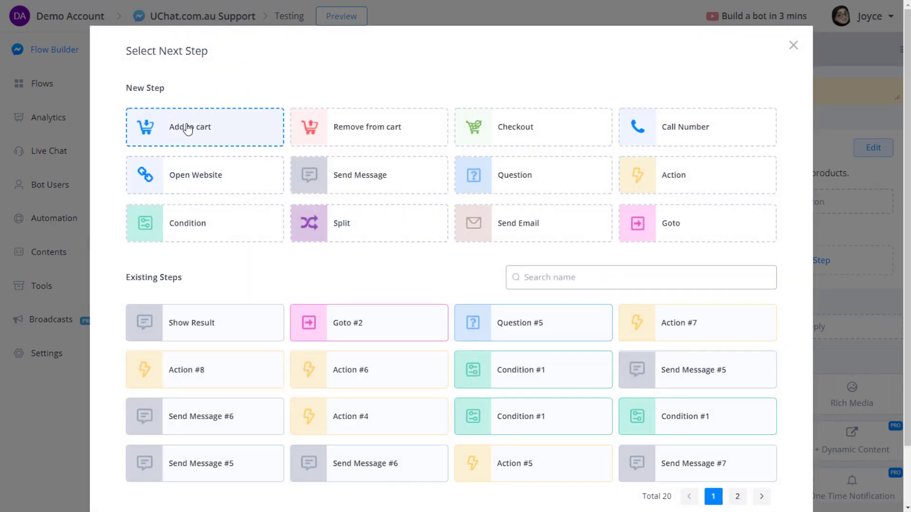
pyautogui.click(188, 128)
pyautogui.scroll(-1, 583, 338)
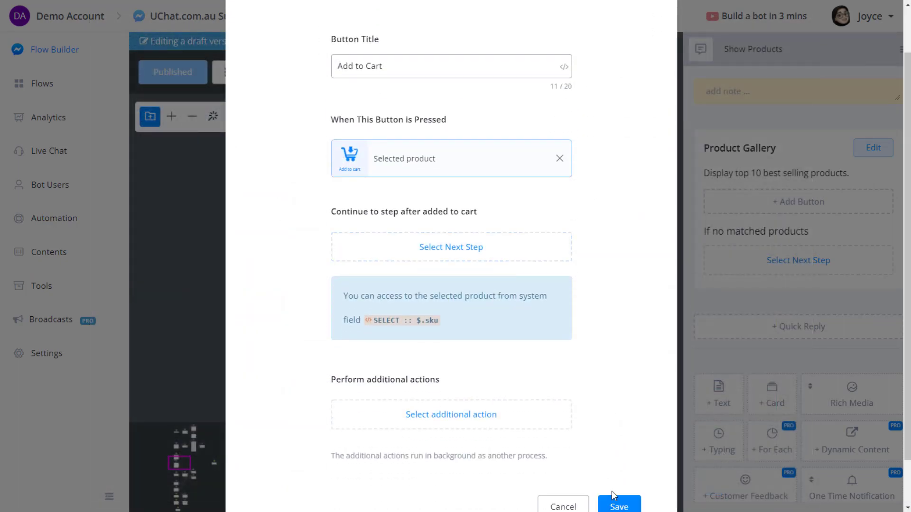
pyautogui.click(616, 502)
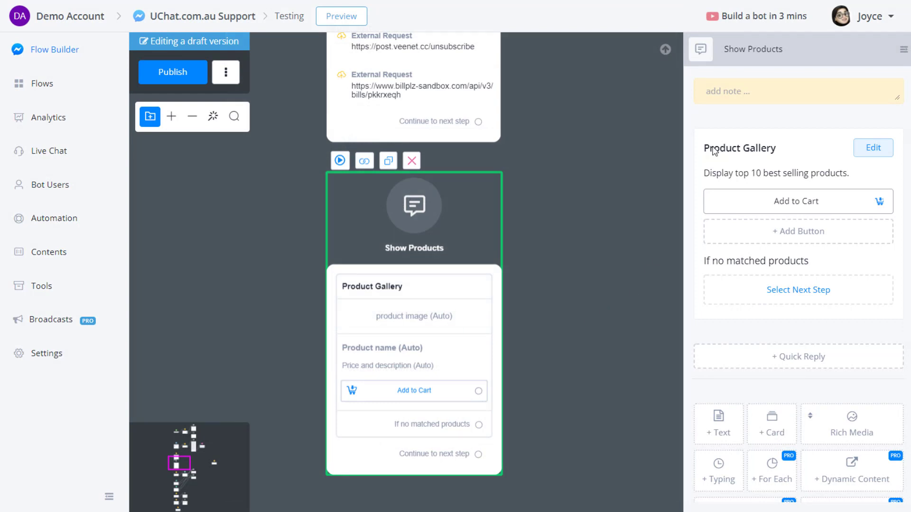
# Publish the flow and test the Show Products step in the Messenger chat.
pyautogui.click(184, 80)
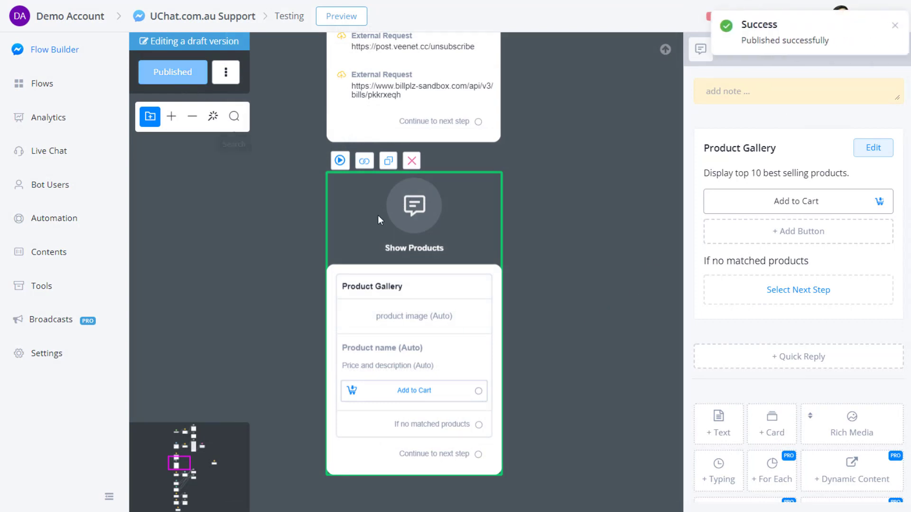
pyautogui.click(339, 160)
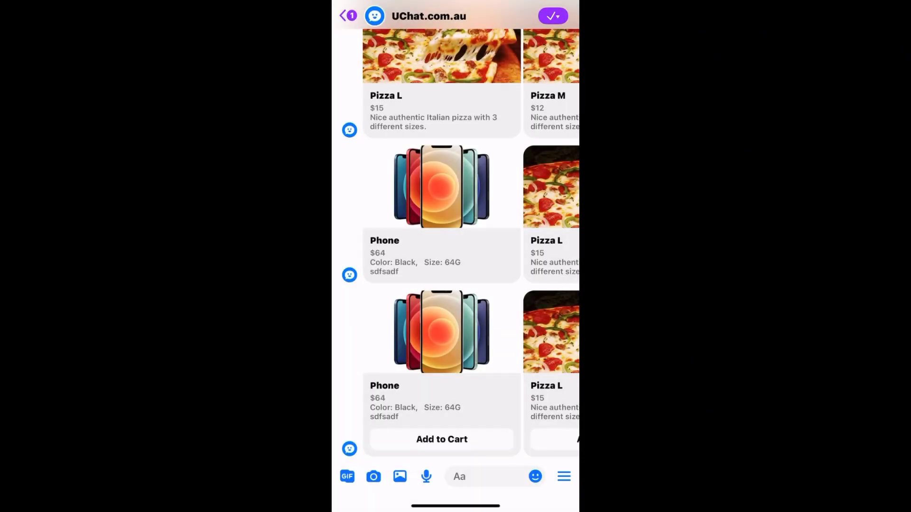
pyautogui.scroll(-1, 455, 246)
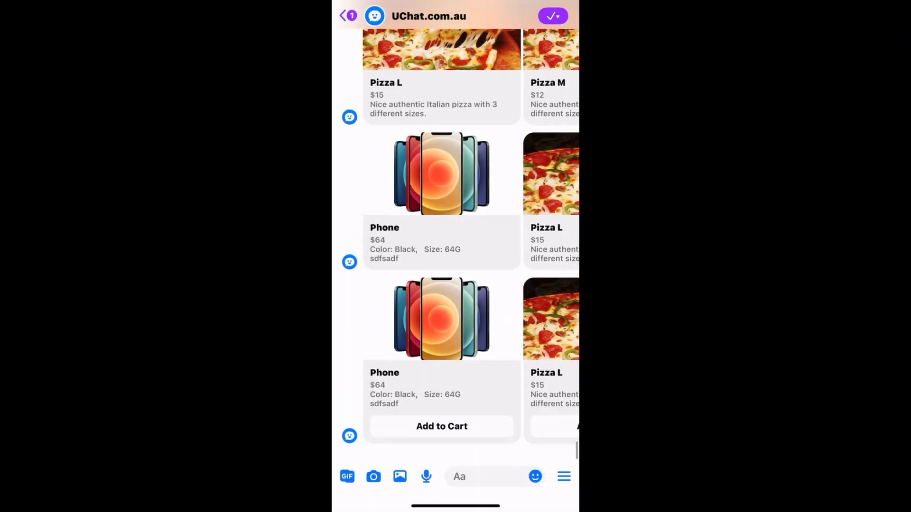
# Browse the newest product gallery in the chat and open the Phone's shop page with its Add to cart options.
pyautogui.hscroll(3, 455, 374)
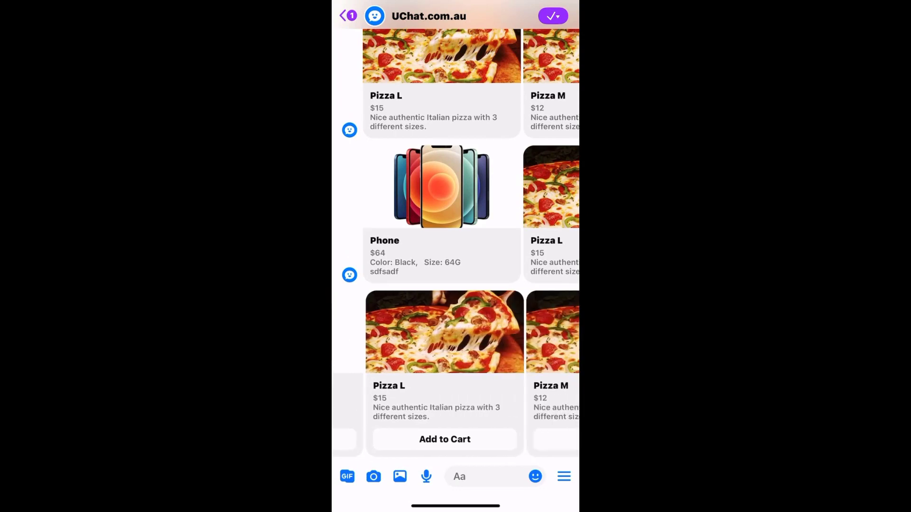
pyautogui.hscroll(-3, 456, 373)
pyautogui.click(441, 214)
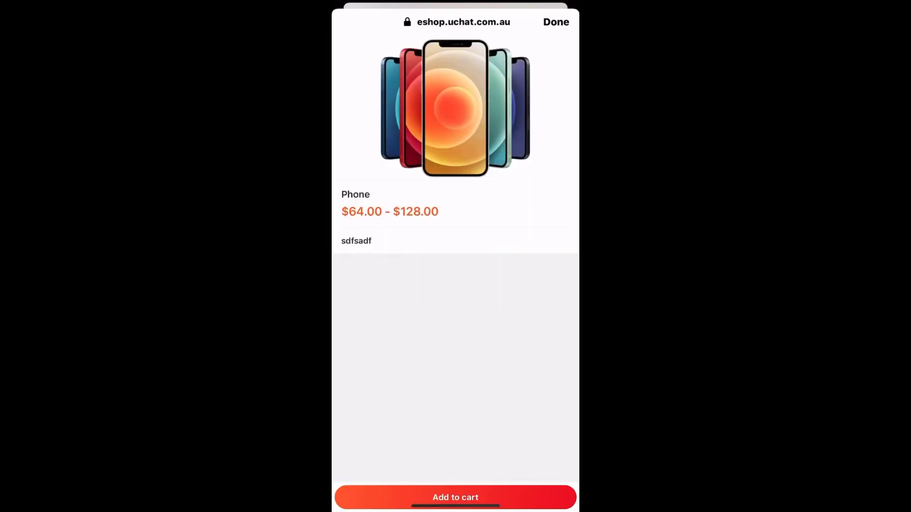
pyautogui.click(456, 497)
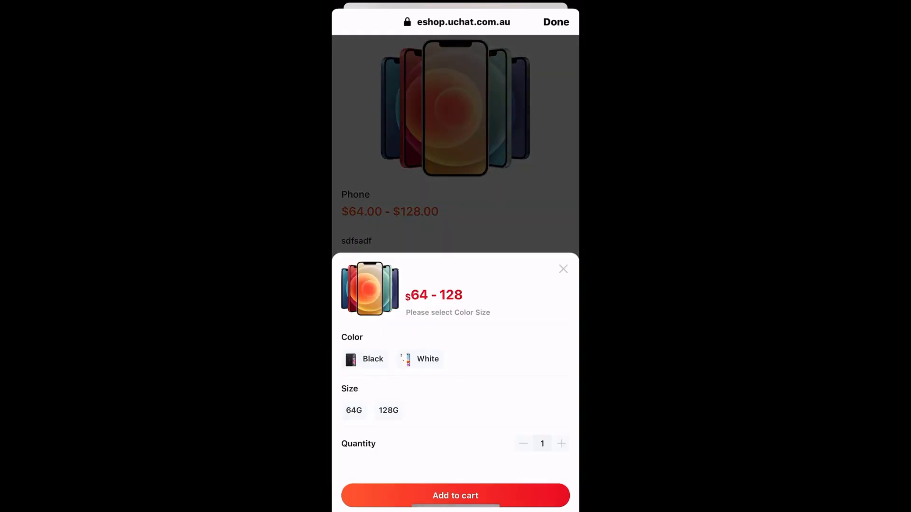
# Compare the Phone's Black and White colors and its 64G and 128G sizes in the purchase options.
pyautogui.click(366, 359)
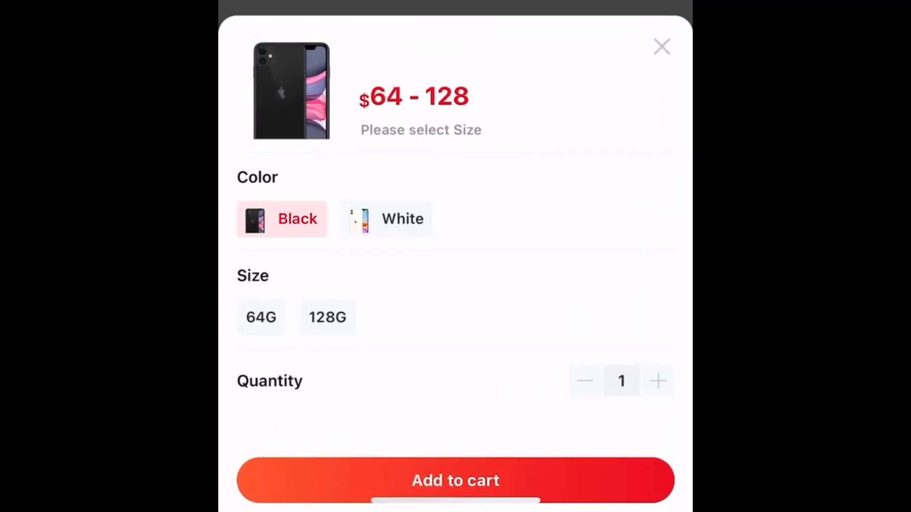
pyautogui.click(386, 219)
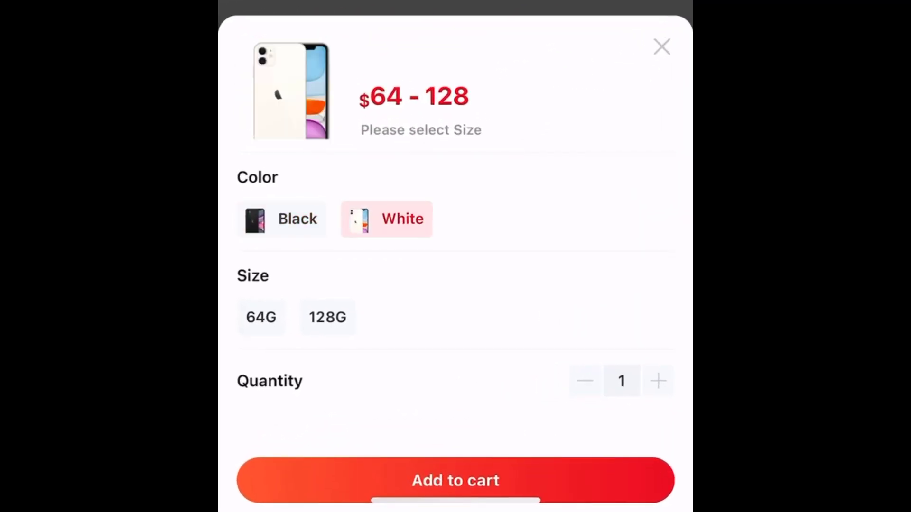
pyautogui.click(281, 219)
pyautogui.click(386, 219)
pyautogui.click(282, 219)
pyautogui.click(386, 219)
pyautogui.click(261, 317)
pyautogui.click(328, 318)
pyautogui.click(261, 317)
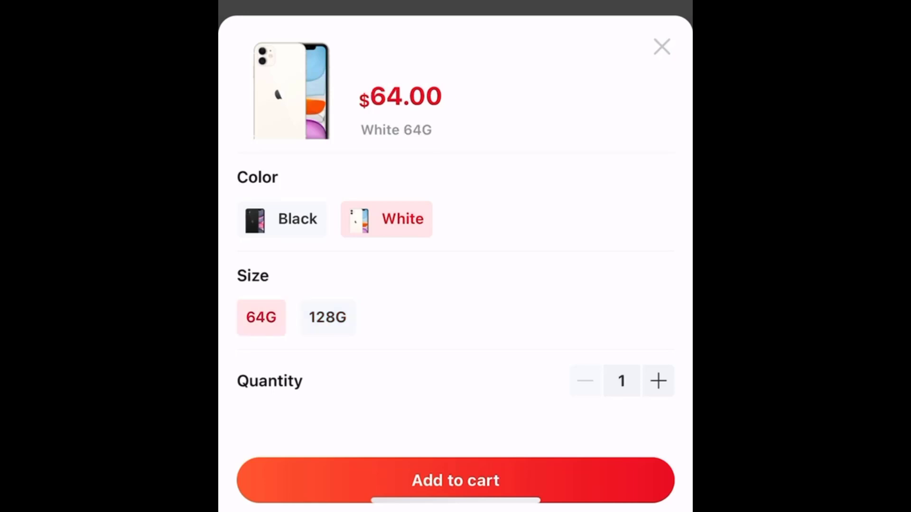
pyautogui.click(327, 317)
pyautogui.click(282, 219)
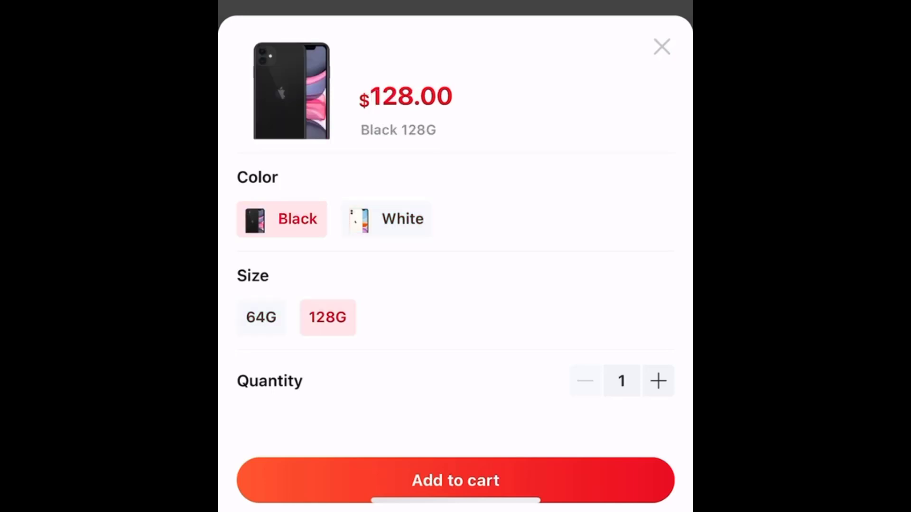
# Select the White 64G variant of the Phone and add it to the cart.
pyautogui.click(261, 317)
pyautogui.click(386, 219)
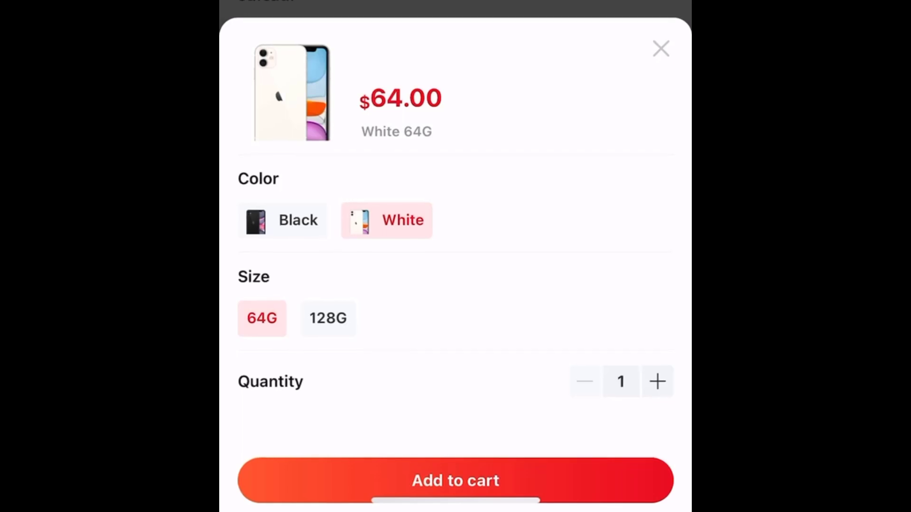
pyautogui.click(456, 480)
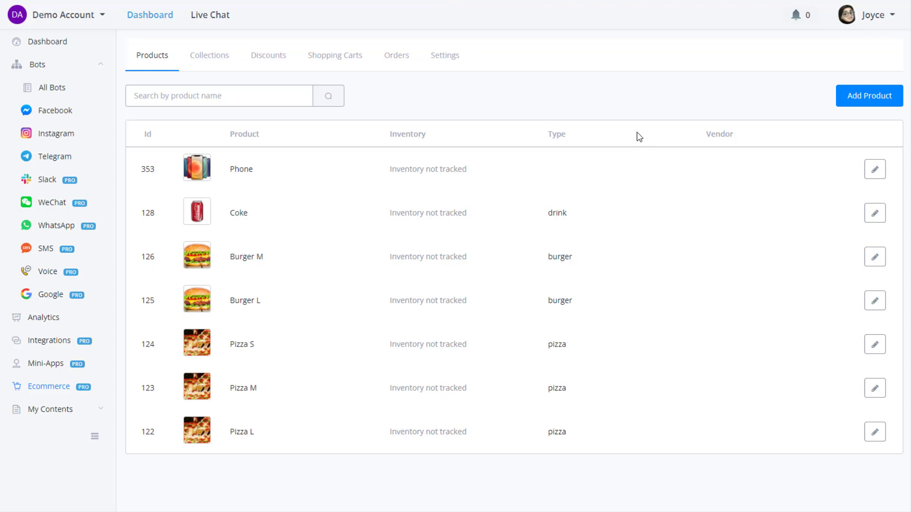
# Open the Burger M product for editing and examine its product type, vendor, tags and collections fields.
pyautogui.click(875, 257)
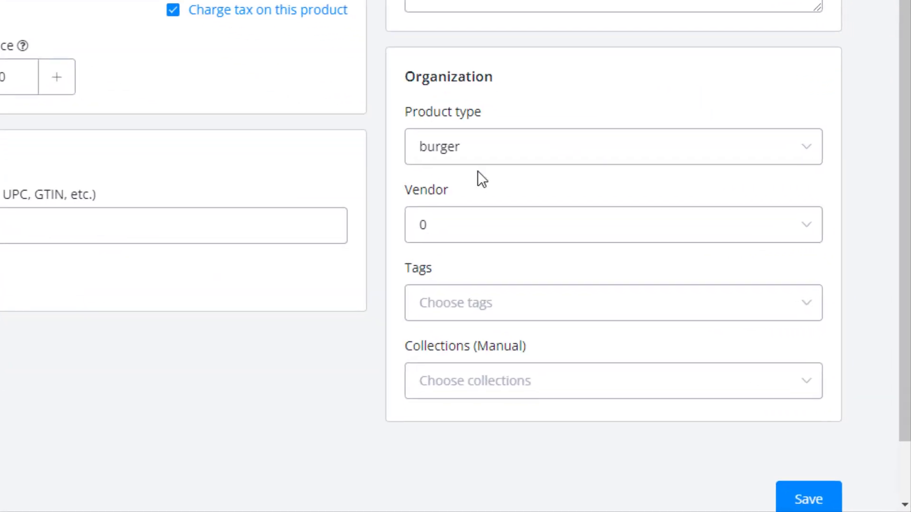
pyautogui.click(465, 112)
pyautogui.click(431, 190)
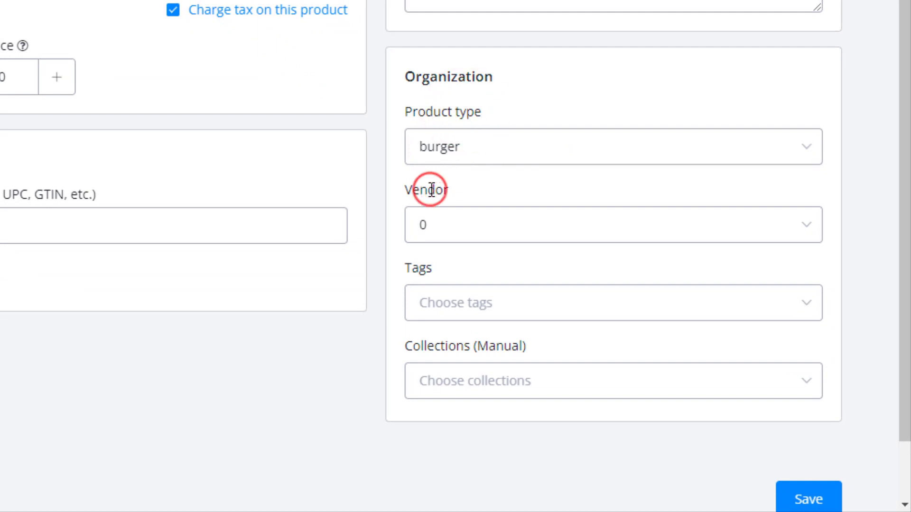
pyautogui.click(415, 268)
pyautogui.click(419, 346)
# Create a product type named new type and assign it to Burger M.
pyautogui.click(477, 151)
pyautogui.click(394, 172)
pyautogui.click(450, 149)
pyautogui.write('n')
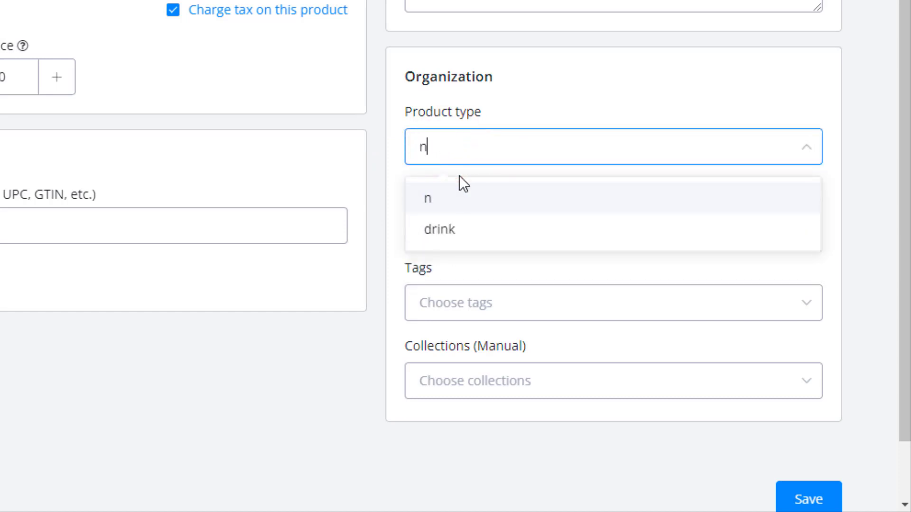
pyautogui.write('ew type')
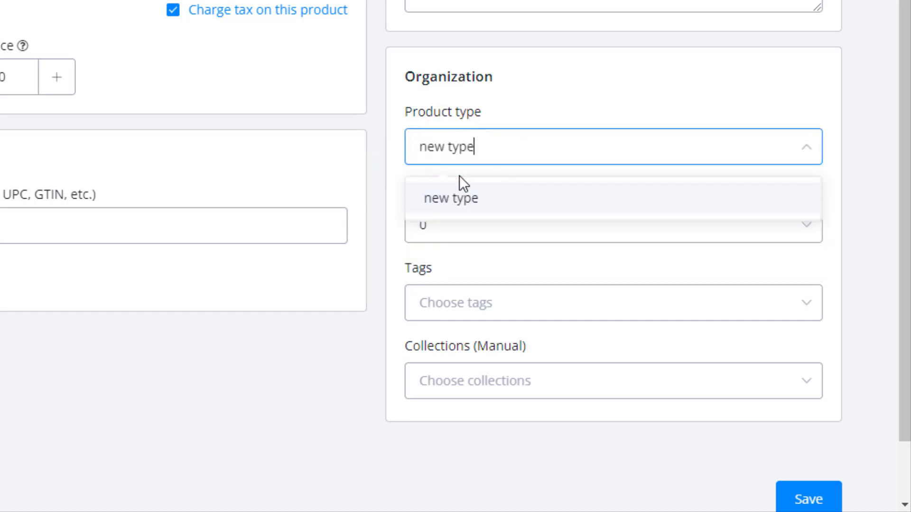
pyautogui.click(441, 209)
pyautogui.click(512, 142)
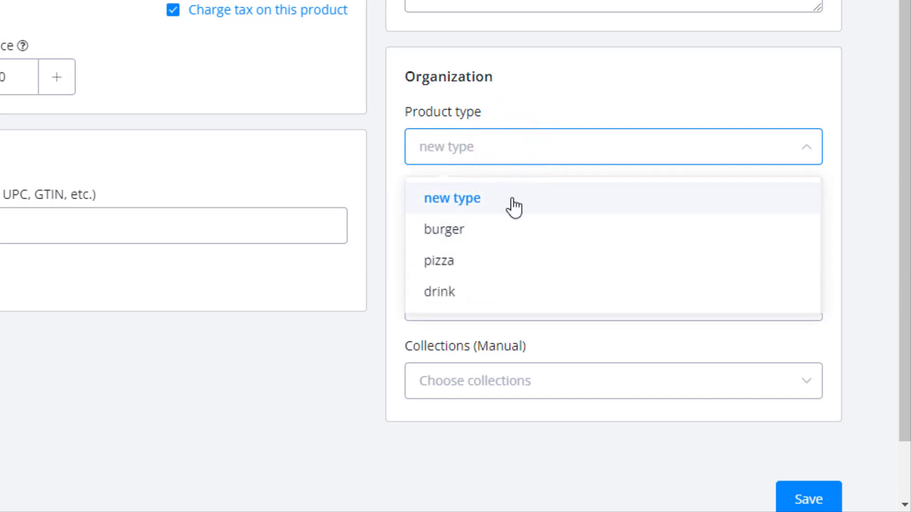
pyautogui.click(589, 71)
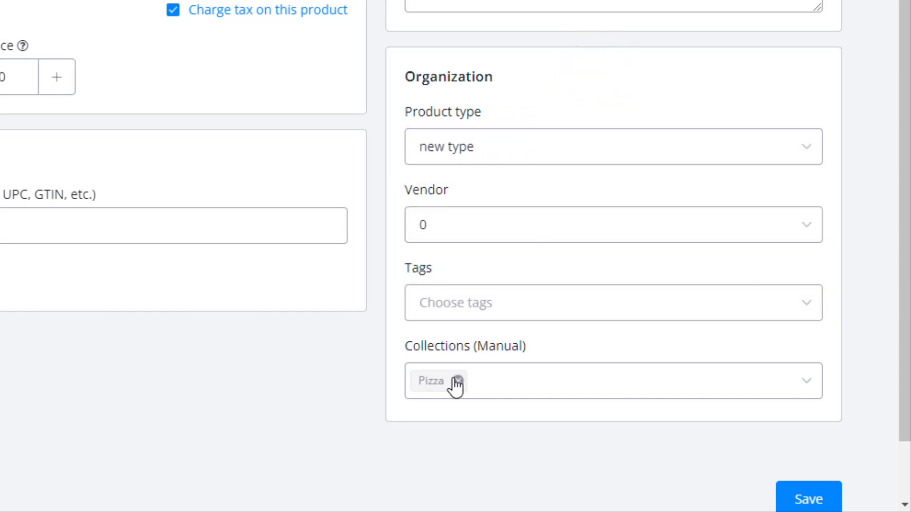
# Remove the Pizza collection from Burger M and set its product type to burger.
pyautogui.click(456, 382)
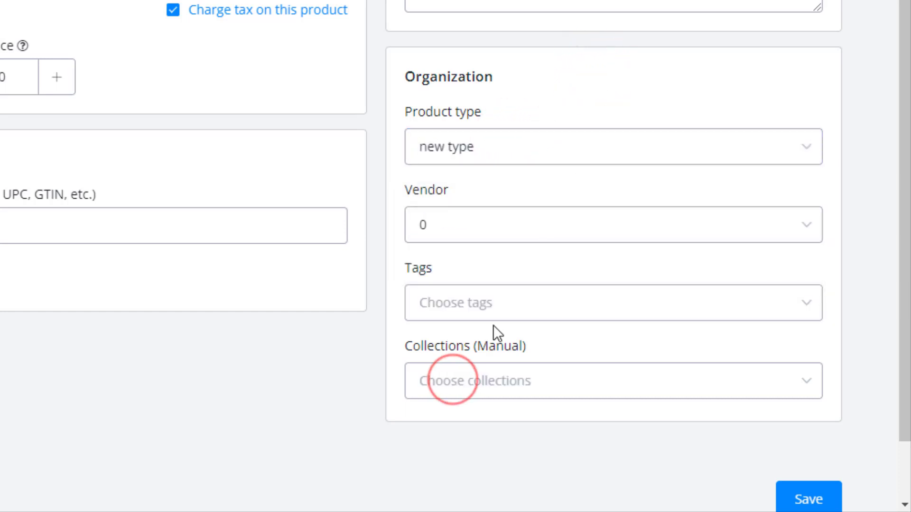
pyautogui.click(470, 116)
pyautogui.click(425, 190)
pyautogui.click(491, 161)
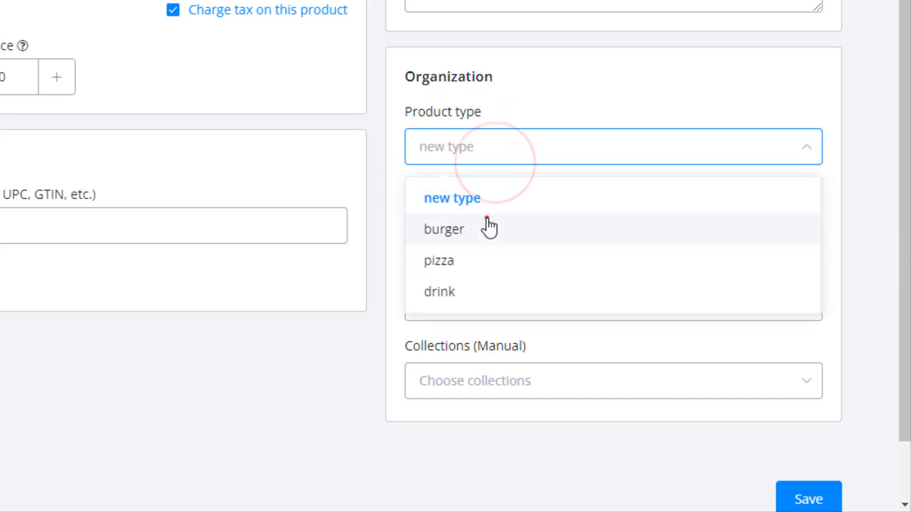
pyautogui.click(488, 228)
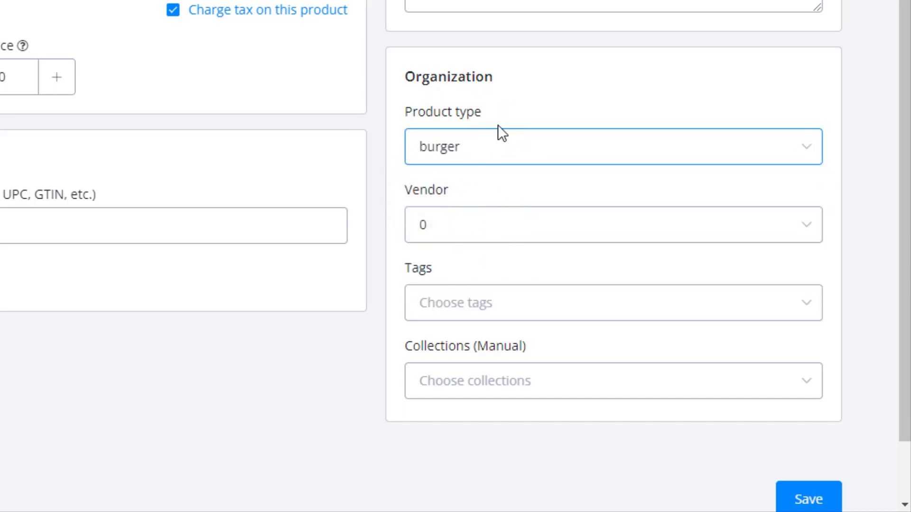
# Review Burger M's vendor choice and tag the product with pizza and burger.
pyautogui.click(468, 229)
pyautogui.click(445, 284)
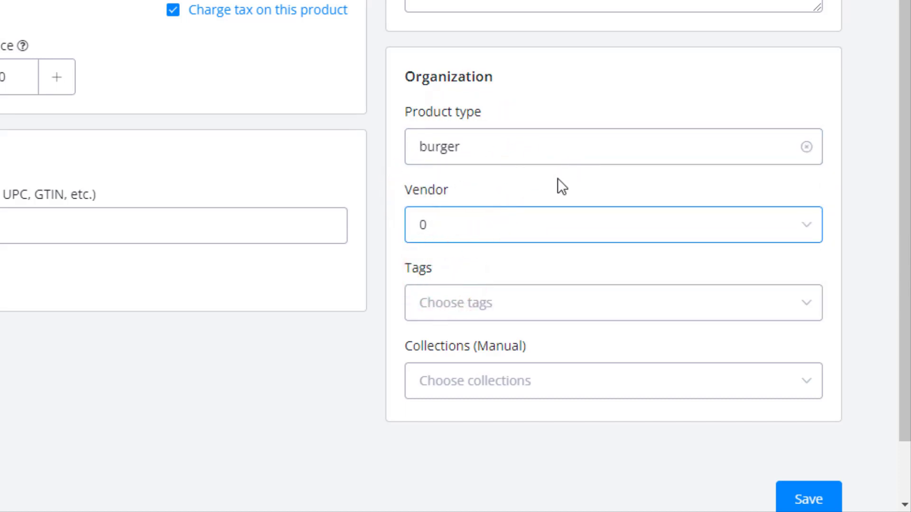
pyautogui.click(411, 271)
pyautogui.doubleClick(411, 270)
pyautogui.doubleClick(441, 347)
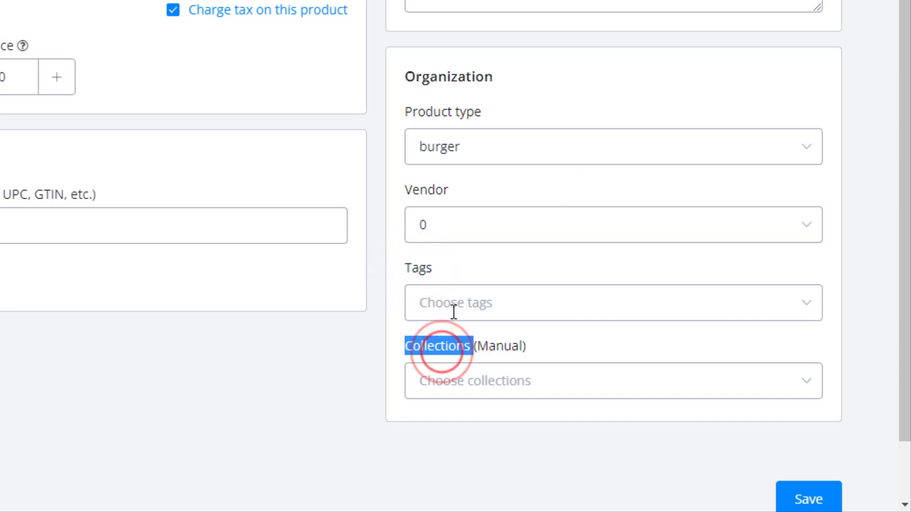
pyautogui.click(451, 309)
pyautogui.click(471, 352)
pyautogui.click(459, 387)
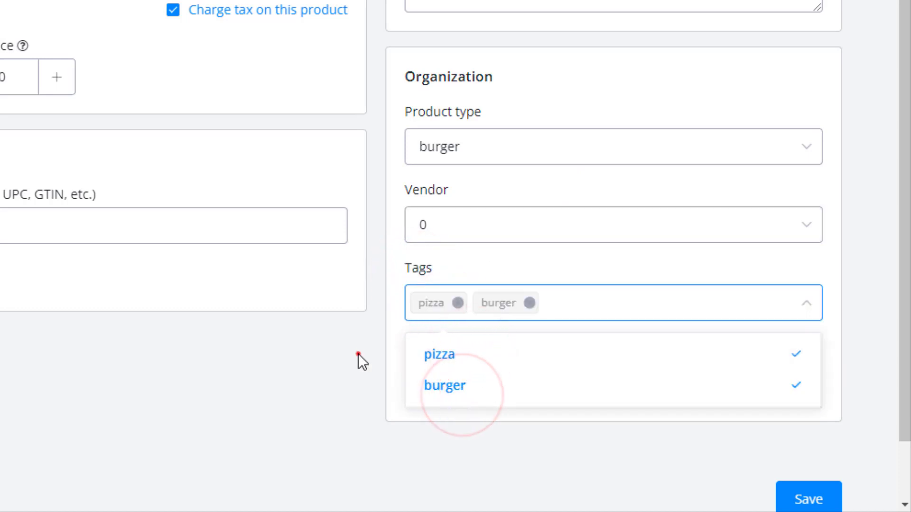
pyautogui.click(358, 357)
# Assign Burger M to the Pizza collection and leave the product without saving its edits.
pyautogui.click(471, 387)
pyautogui.click(475, 434)
pyautogui.click(590, 353)
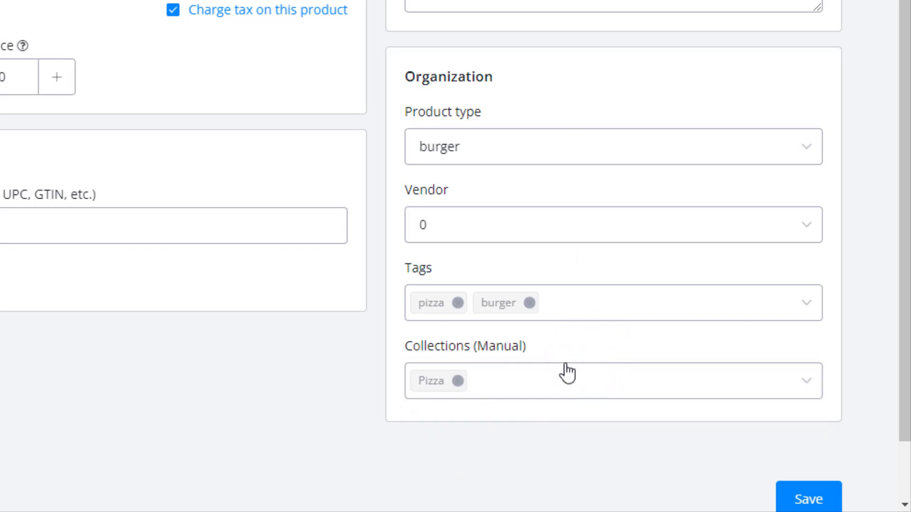
pyautogui.doubleClick(454, 347)
pyautogui.click(454, 346)
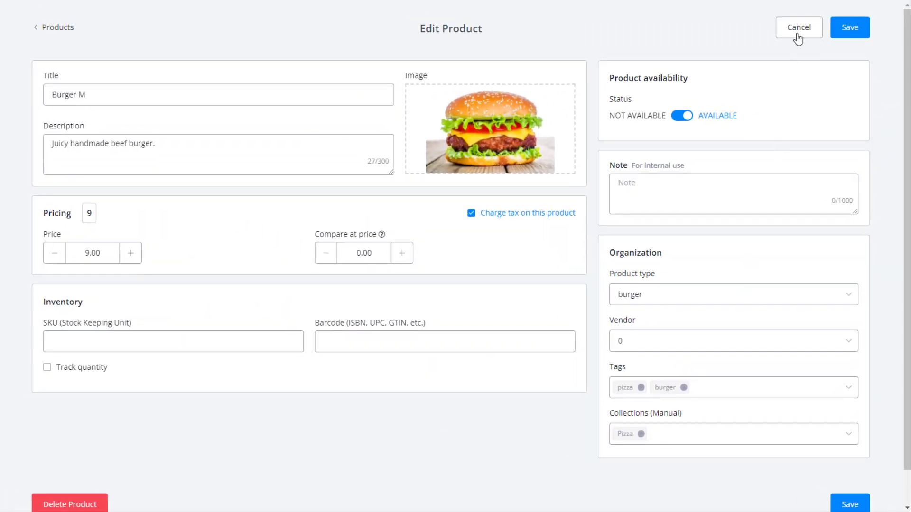
pyautogui.click(797, 36)
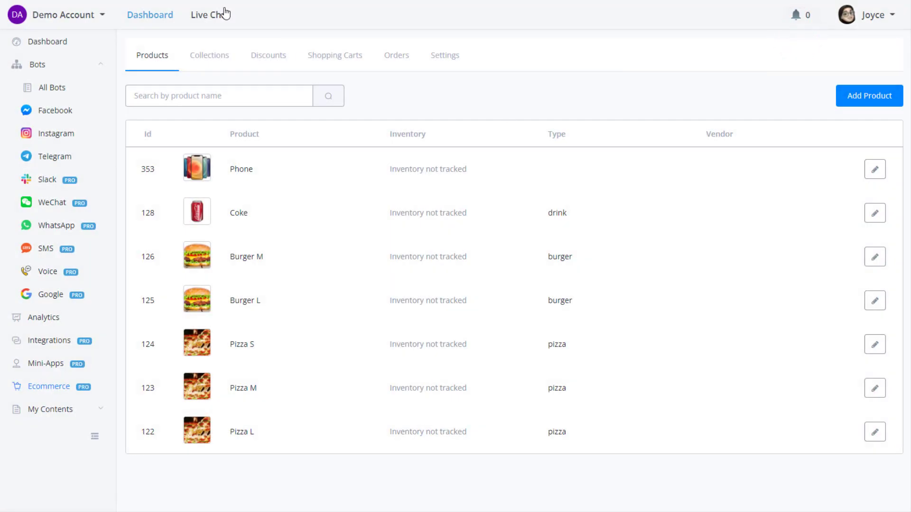
# Start a new collection in the store's collections and set its type to Automated.
pyautogui.click(202, 66)
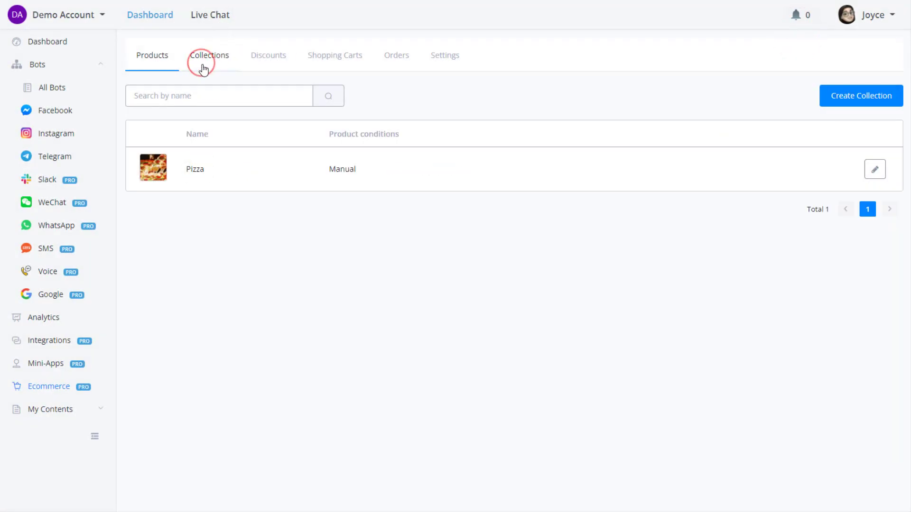
pyautogui.click(857, 96)
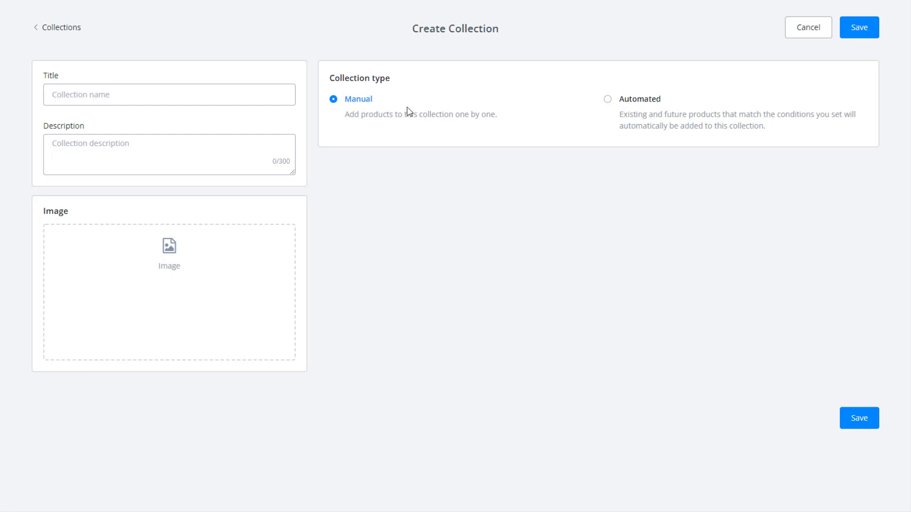
pyautogui.click(644, 105)
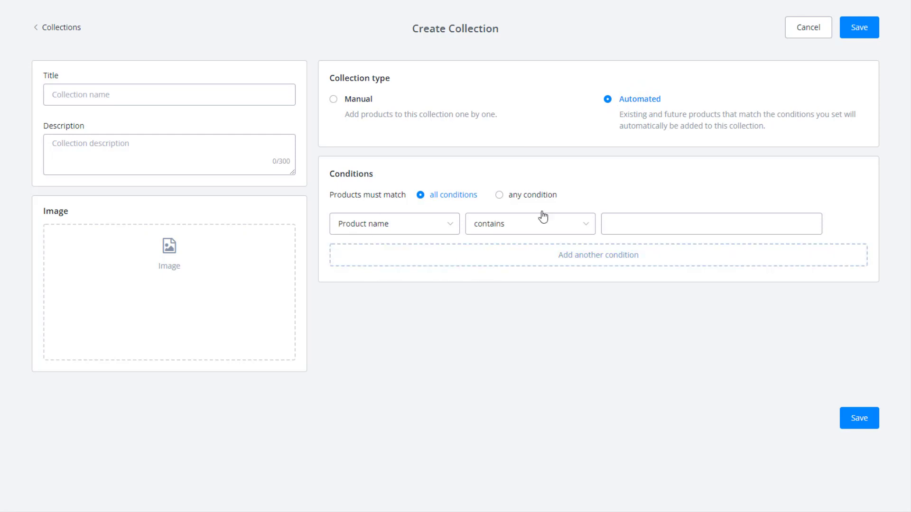
# Add two more product name conditions to the automated collection, and discard the new collection after switching it to Manual.
pyautogui.click(456, 254)
pyautogui.click(436, 284)
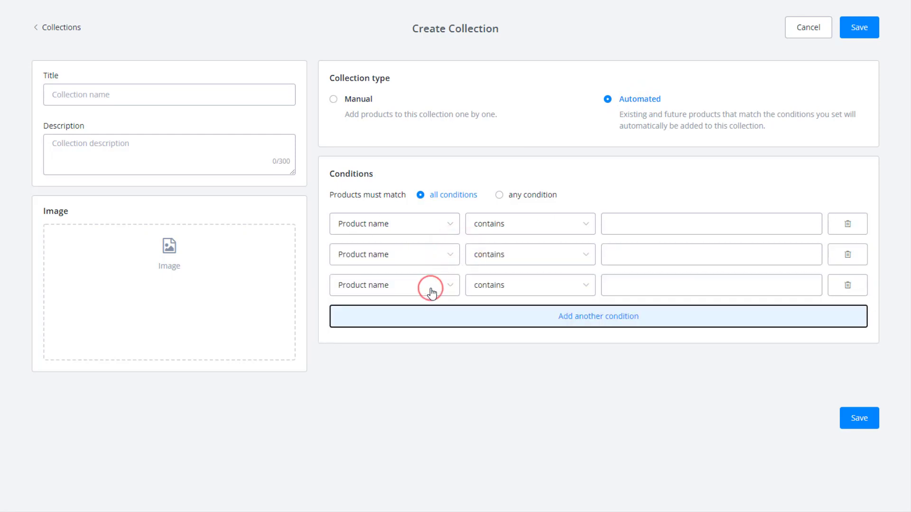
pyautogui.click(411, 224)
pyautogui.click(640, 223)
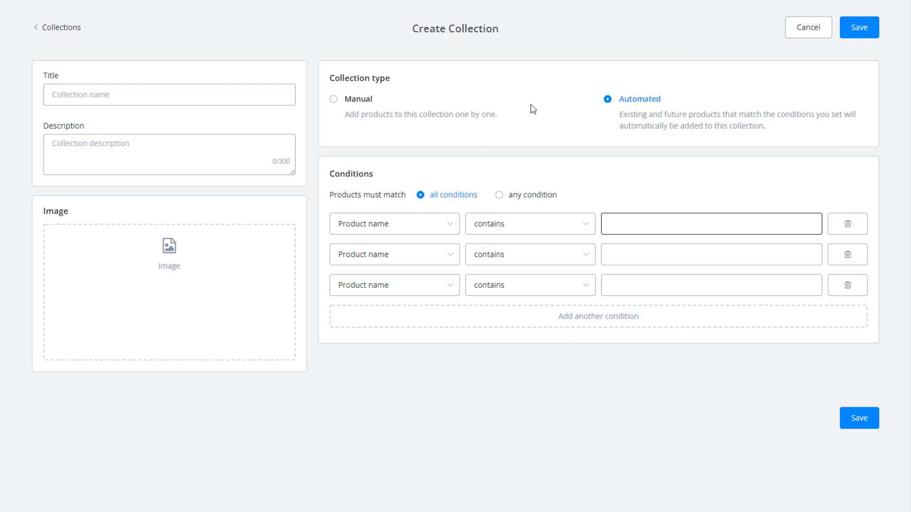
pyautogui.click(352, 106)
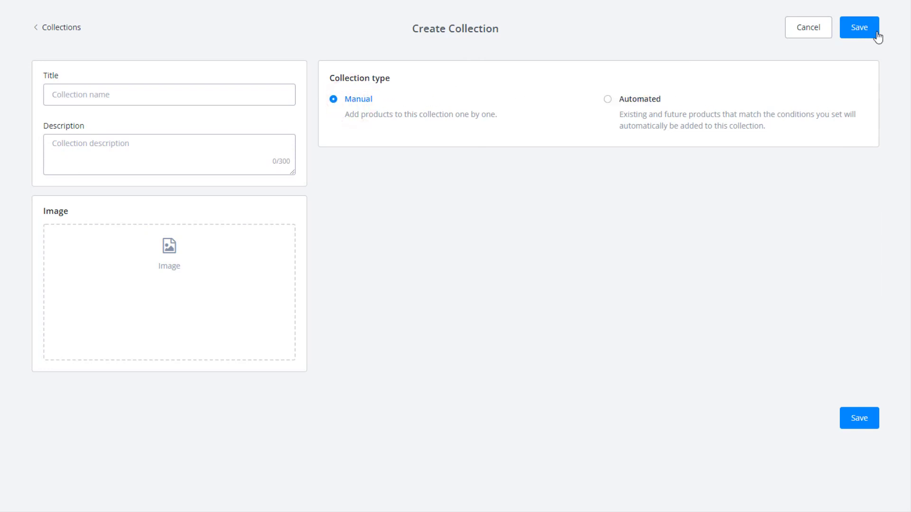
pyautogui.click(811, 34)
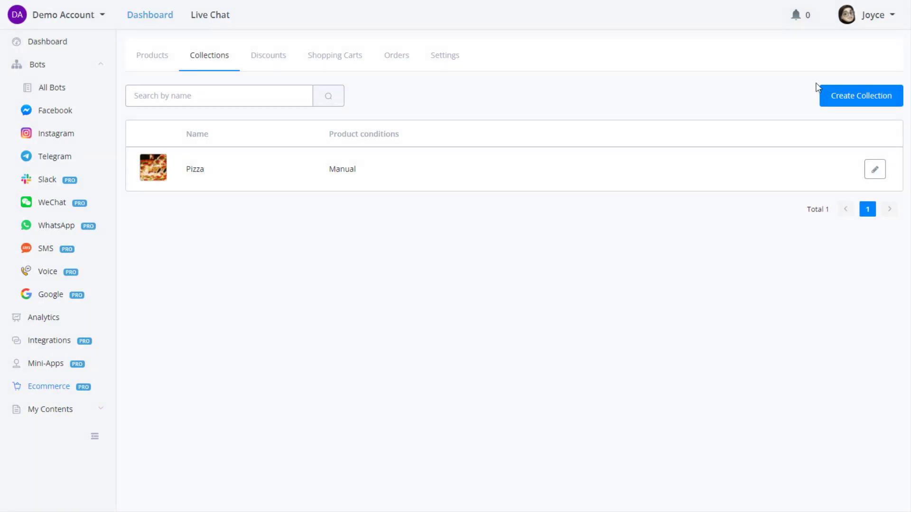
# Open the Pizza collection for editing and look through the products that can be added to it.
pyautogui.click(875, 170)
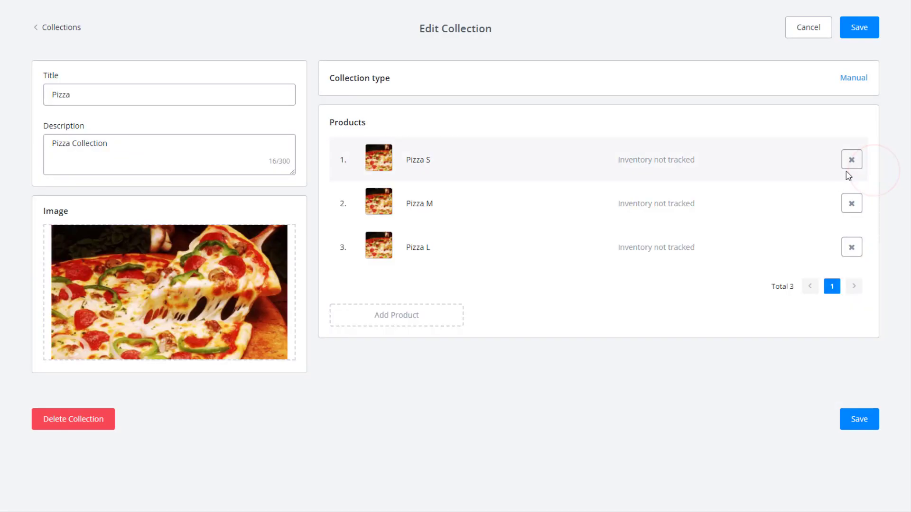
pyautogui.click(398, 315)
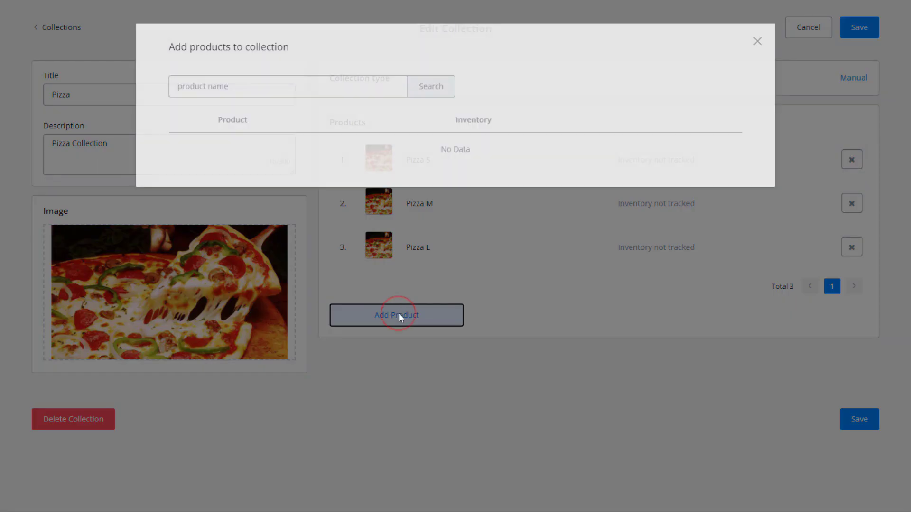
pyautogui.click(429, 94)
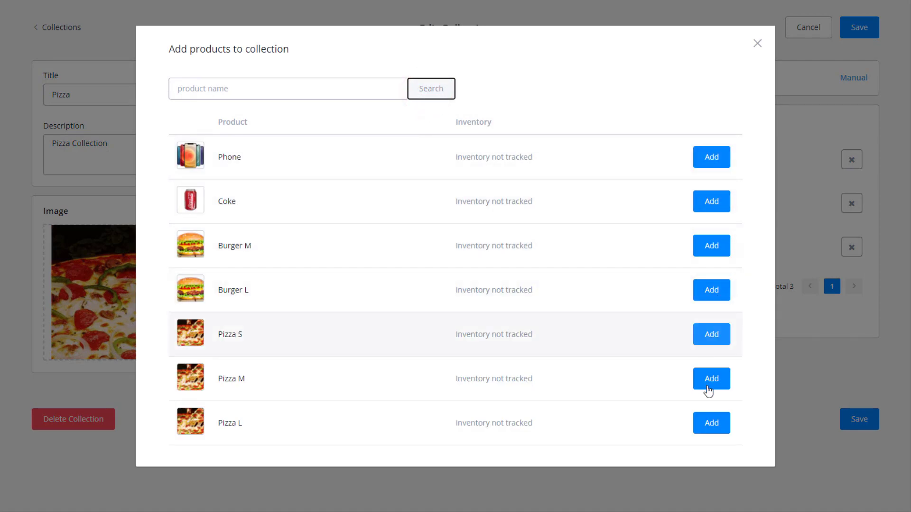
pyautogui.click(757, 43)
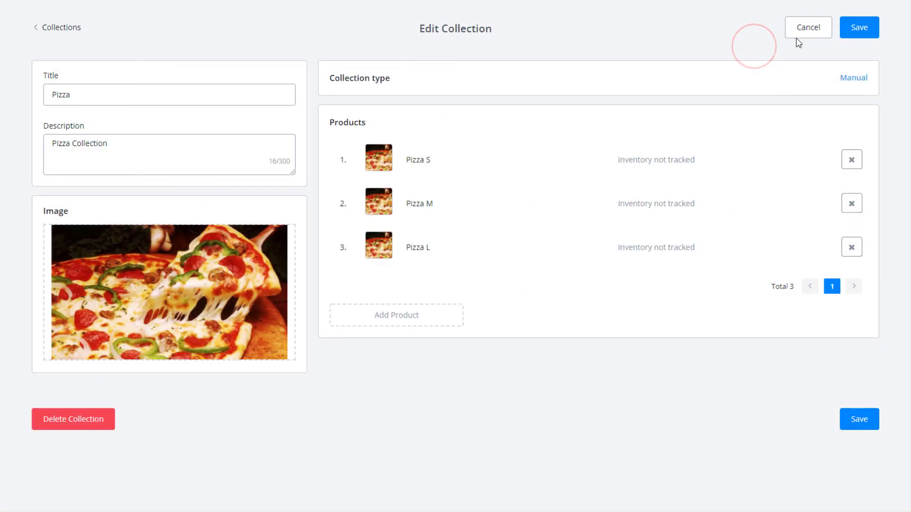
# Leave the Pizza collection without saving, and examine the Show Products gallery settings and the Send Message #9 step in the Testing flow.
pyautogui.click(801, 33)
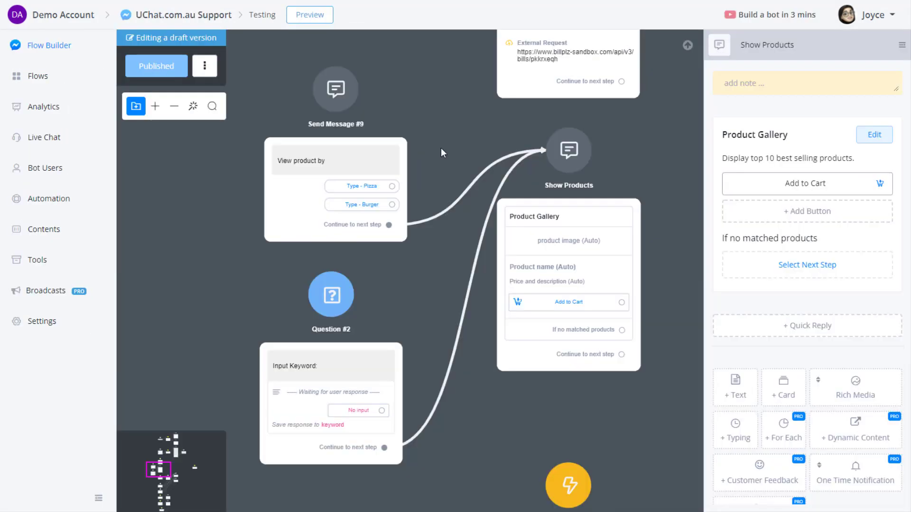
pyautogui.click(582, 261)
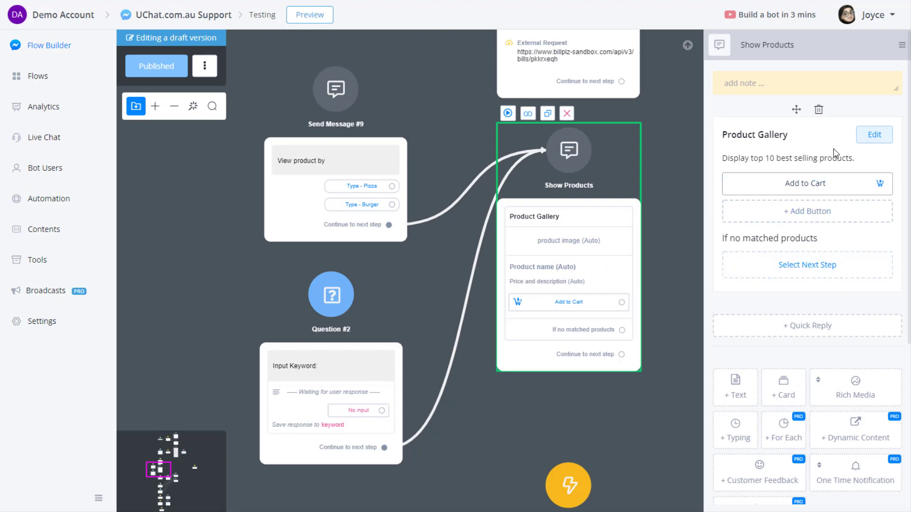
pyautogui.click(874, 135)
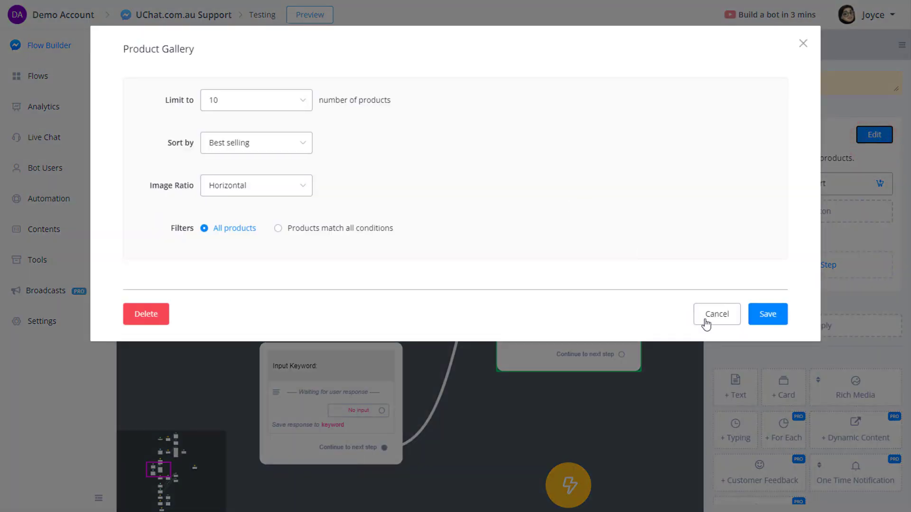
pyautogui.click(699, 311)
pyautogui.click(338, 144)
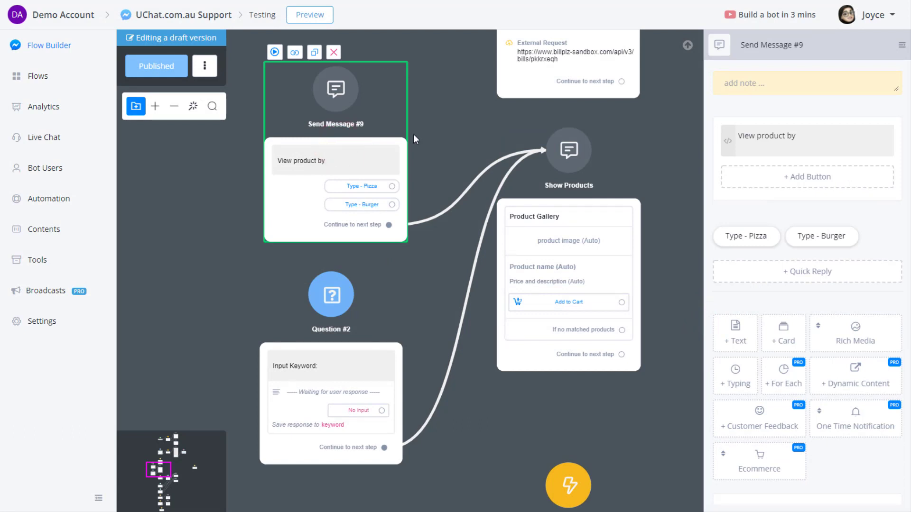
pyautogui.click(811, 138)
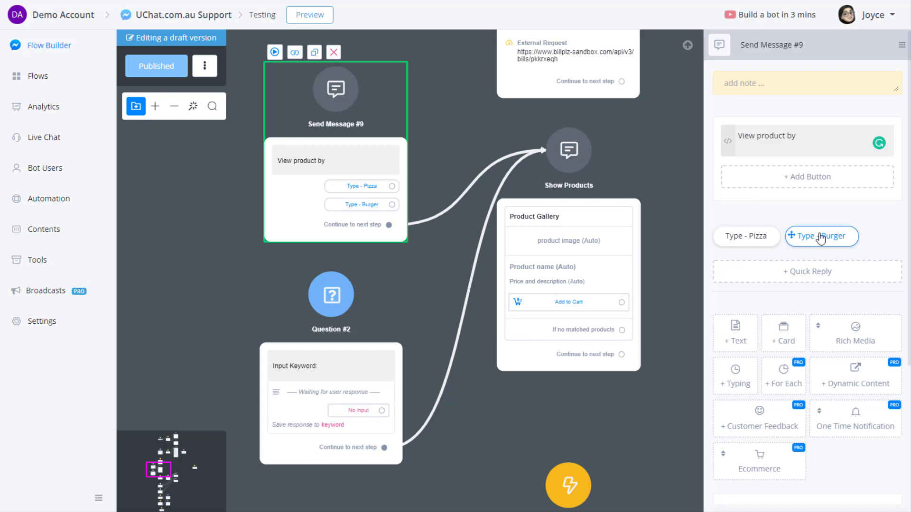
# Try filtering the Show Products gallery with product vendor and product price conditions, and discard the changes.
pyautogui.click(562, 238)
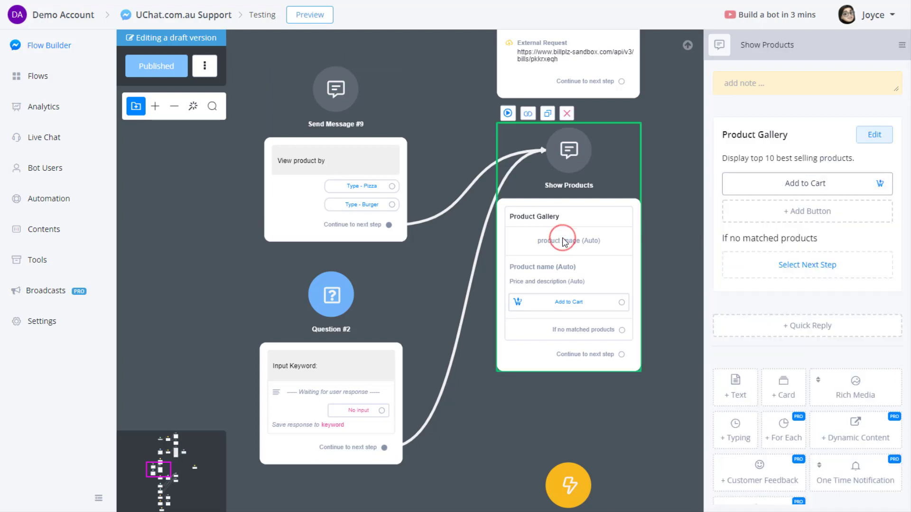
pyautogui.click(874, 135)
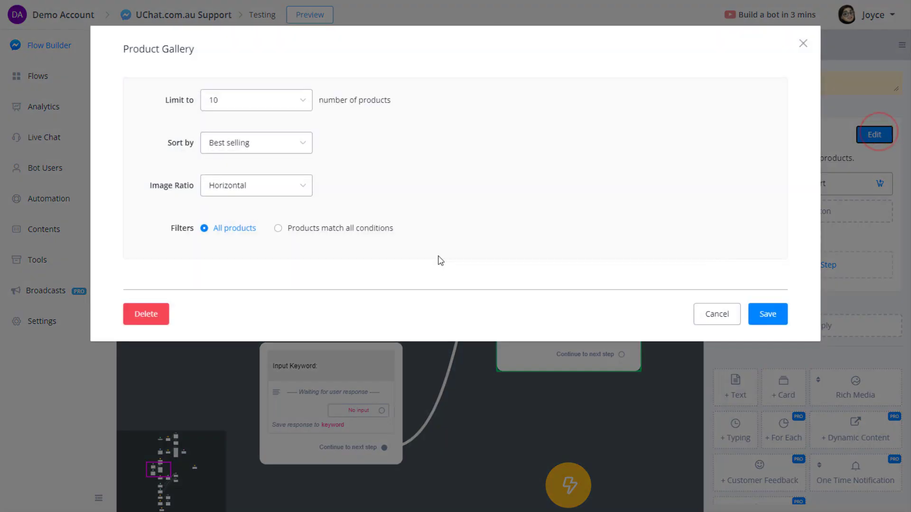
pyautogui.click(330, 232)
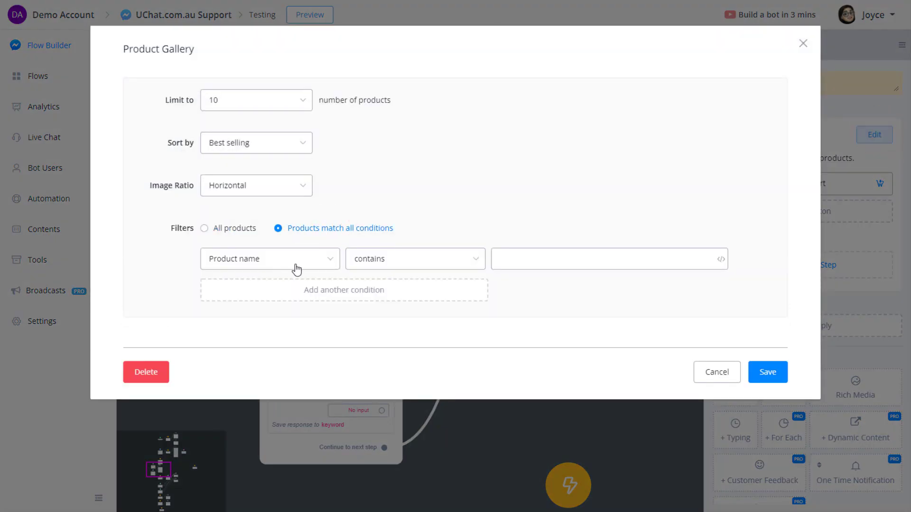
pyautogui.click(309, 290)
pyautogui.click(312, 265)
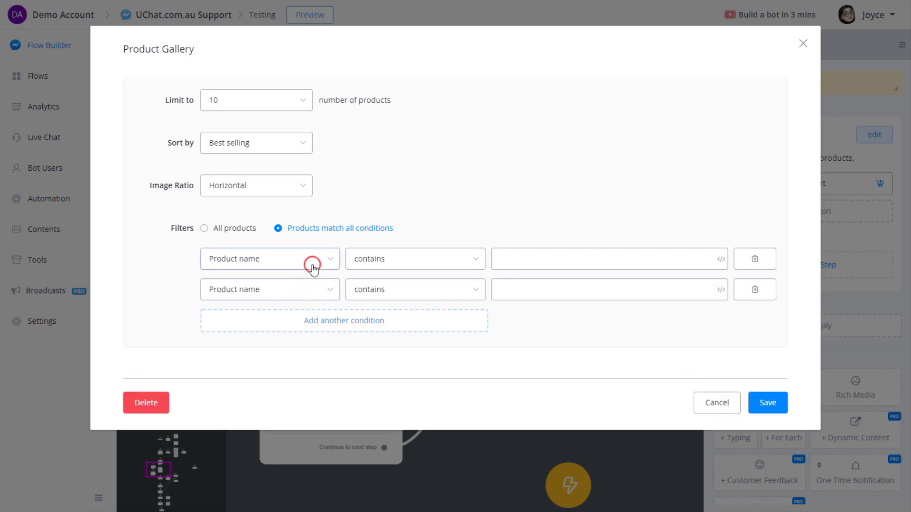
pyautogui.click(266, 323)
pyautogui.click(506, 264)
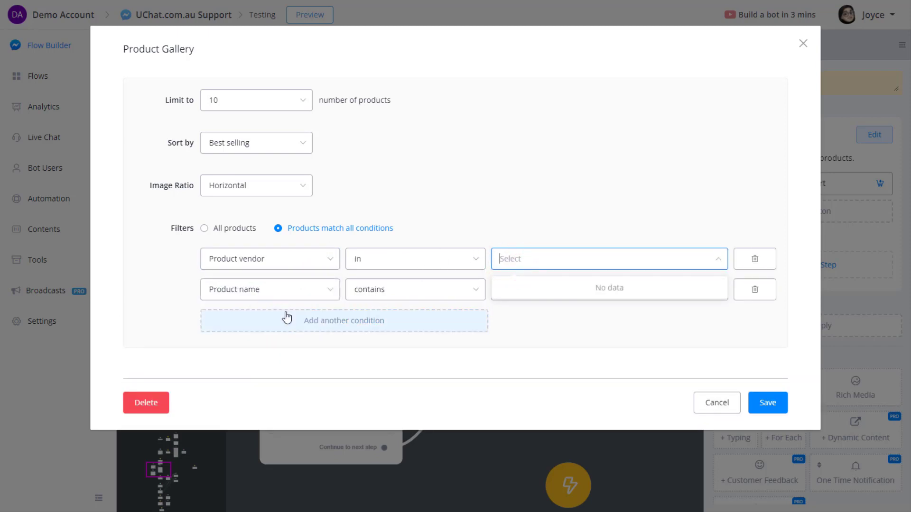
pyautogui.click(290, 297)
pyautogui.click(312, 277)
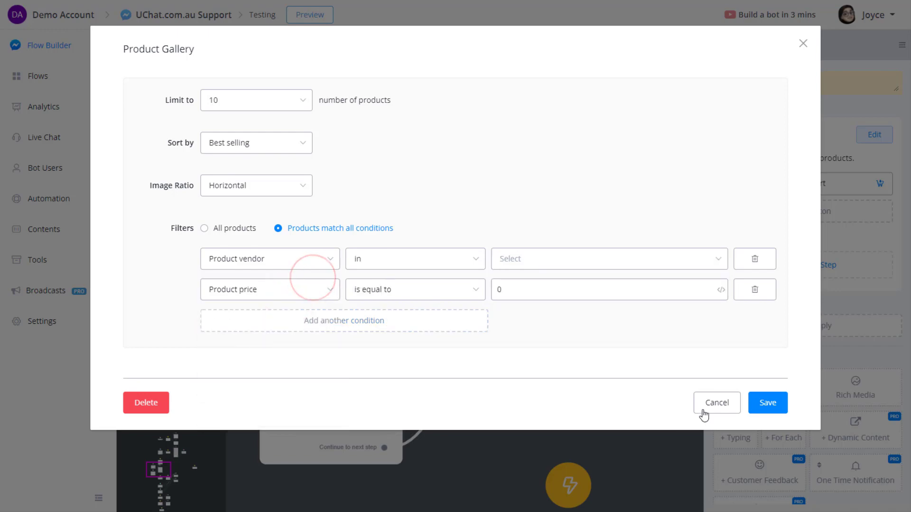
pyautogui.click(706, 402)
# Examine the Question #2 step's keyword prompt and where its response is saved.
pyautogui.click(332, 363)
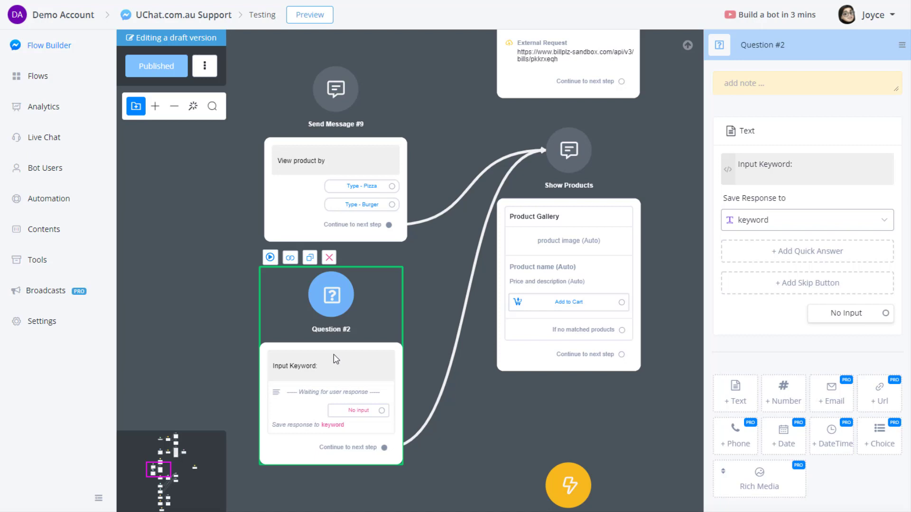
pyautogui.click(341, 376)
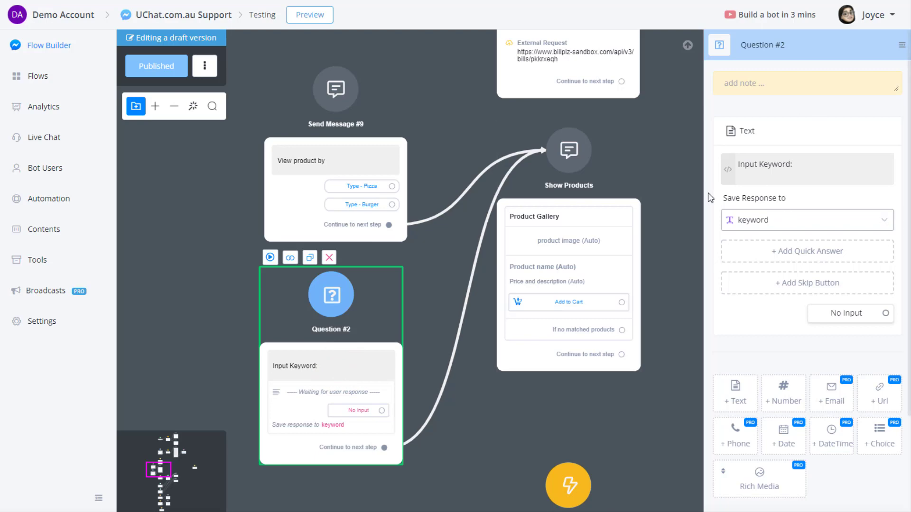
pyautogui.click(780, 164)
# Filter the Show Products gallery to products whose name contains the keyword variable.
pyautogui.click(565, 227)
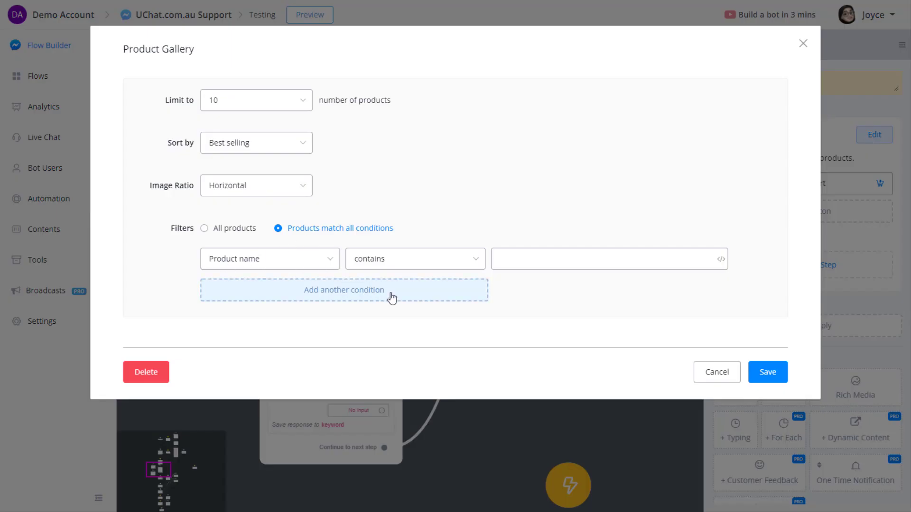
pyautogui.click(400, 265)
pyautogui.click(396, 325)
pyautogui.click(524, 256)
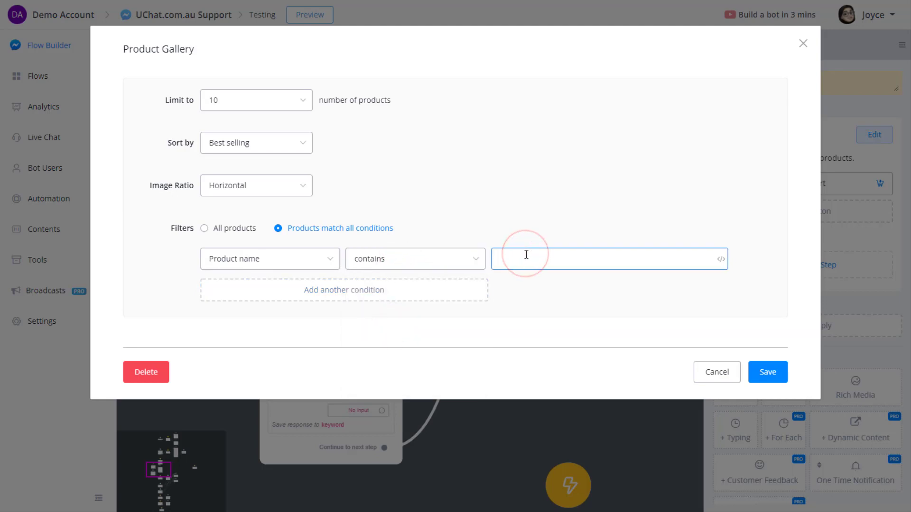
pyautogui.write('{{key')
pyautogui.click(550, 272)
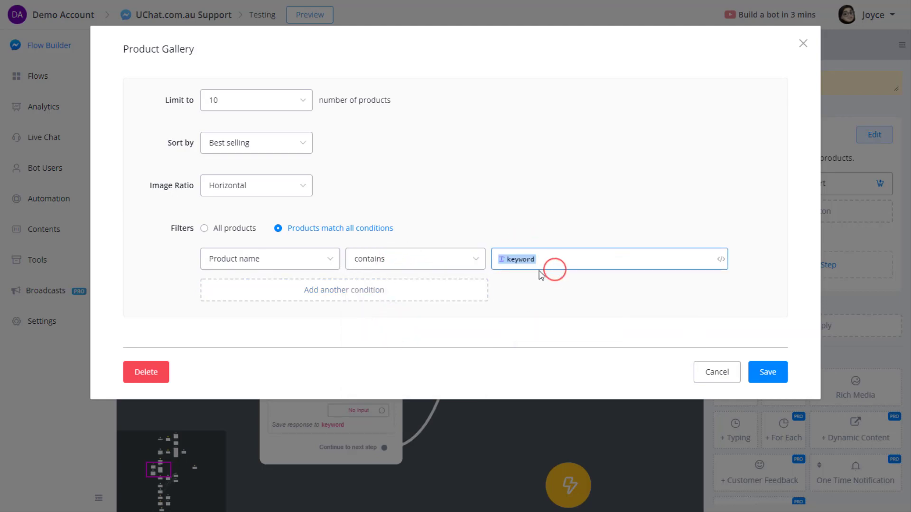
pyautogui.click(759, 292)
# Add a second gallery condition requiring the product price to be less than or equal to 100.
pyautogui.click(341, 292)
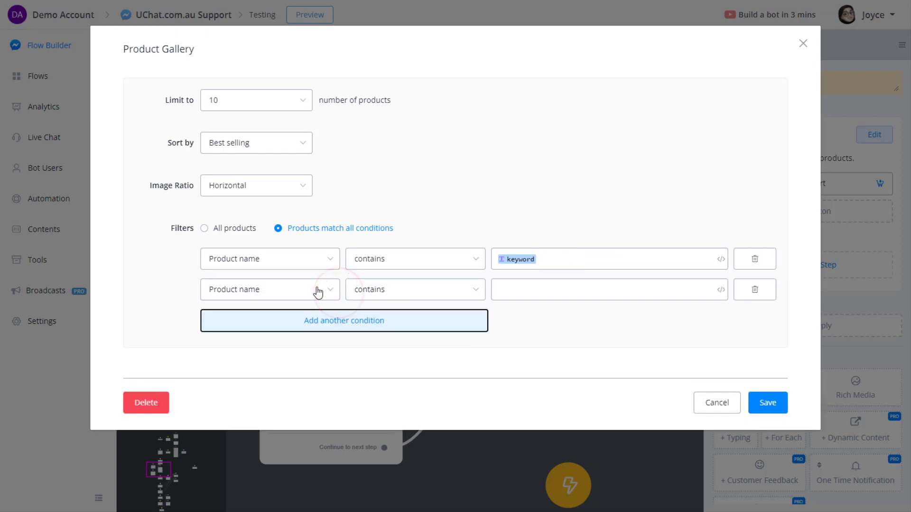
pyautogui.click(315, 288)
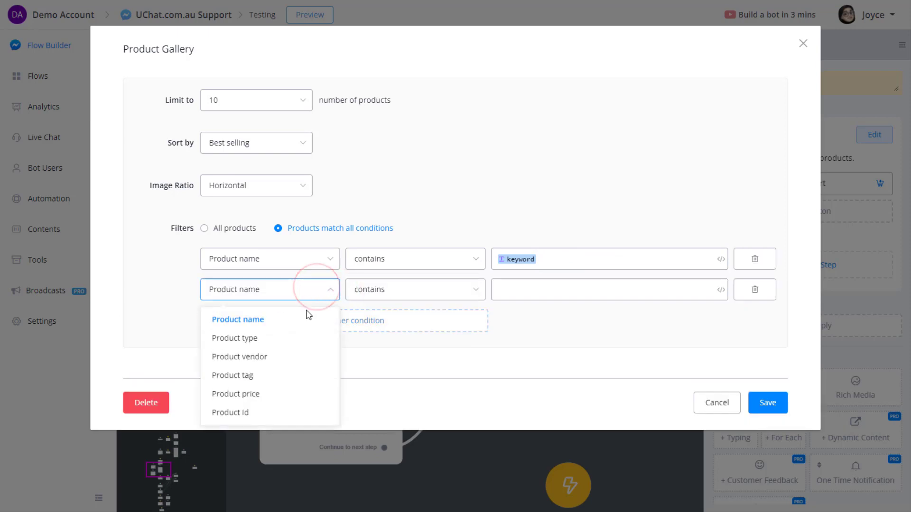
pyautogui.click(260, 394)
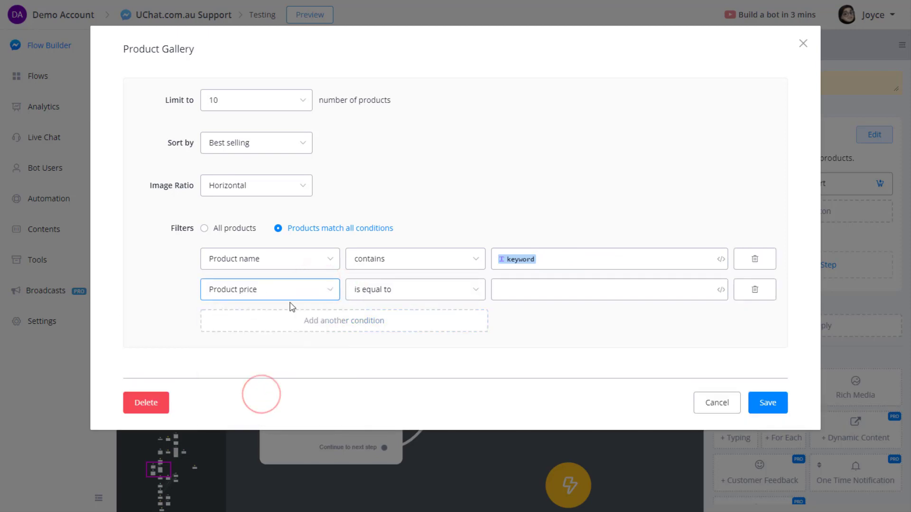
pyautogui.click(404, 297)
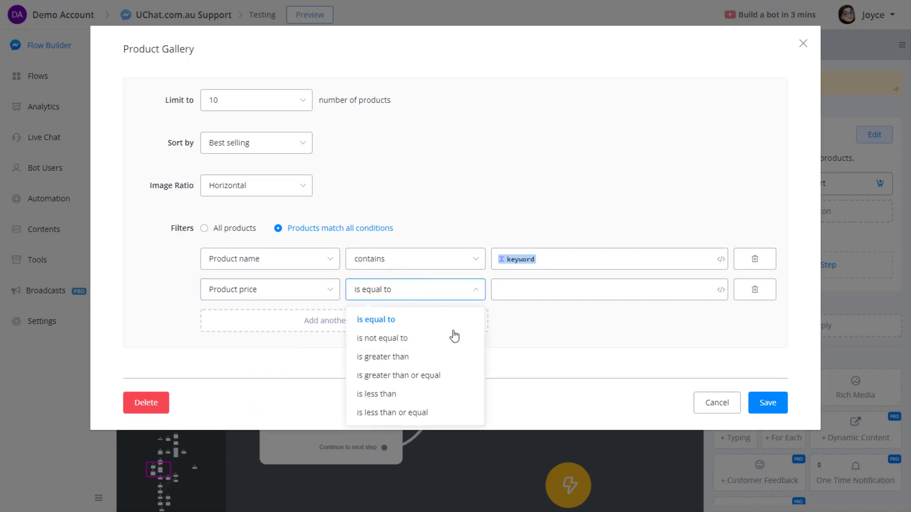
pyautogui.click(434, 412)
pyautogui.click(522, 289)
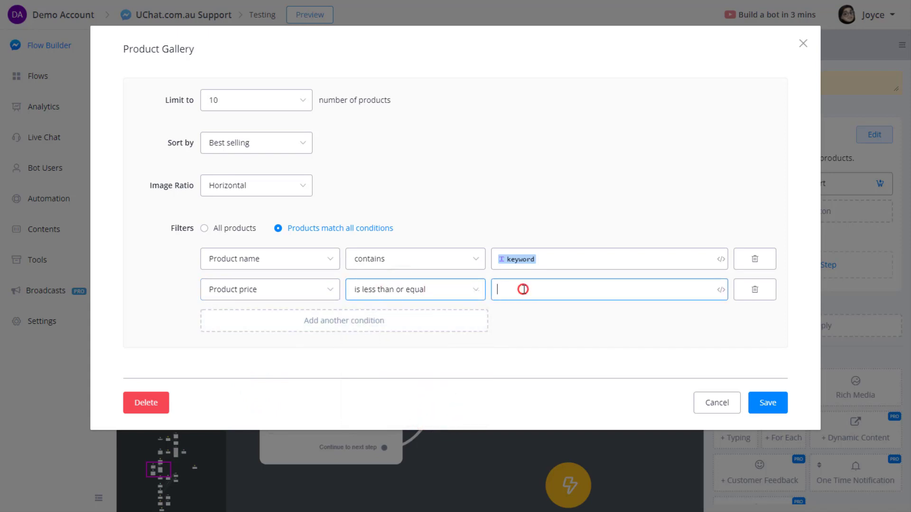
pyautogui.write('100')
pyautogui.click(543, 319)
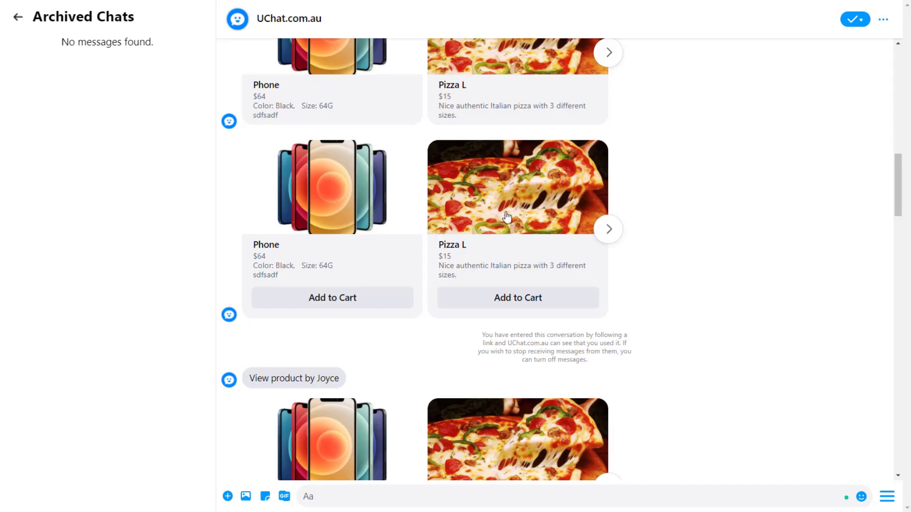
pyautogui.scroll(1, 399, 256)
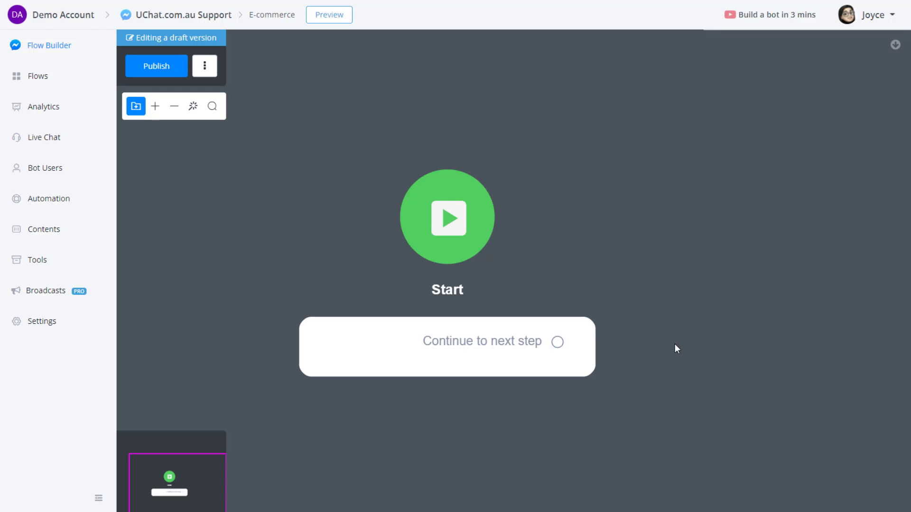
# Add a Send Message step connected to the Start step in the E-commerce flow.
pyautogui.scroll(-3, 670, 348)
pyautogui.moveTo(686, 349); pyautogui.dragTo(584, 335)
pyautogui.click(513, 338)
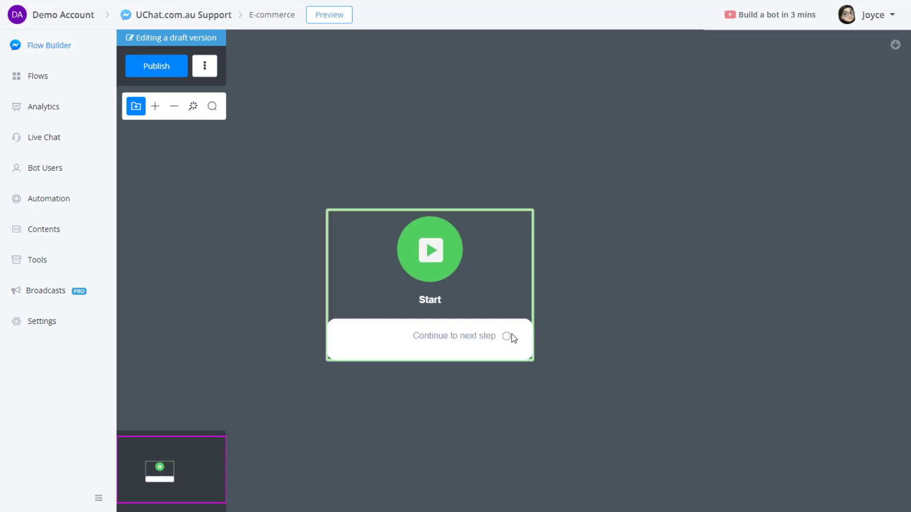
pyautogui.moveTo(508, 336); pyautogui.dragTo(631, 287)
pyautogui.click(677, 262)
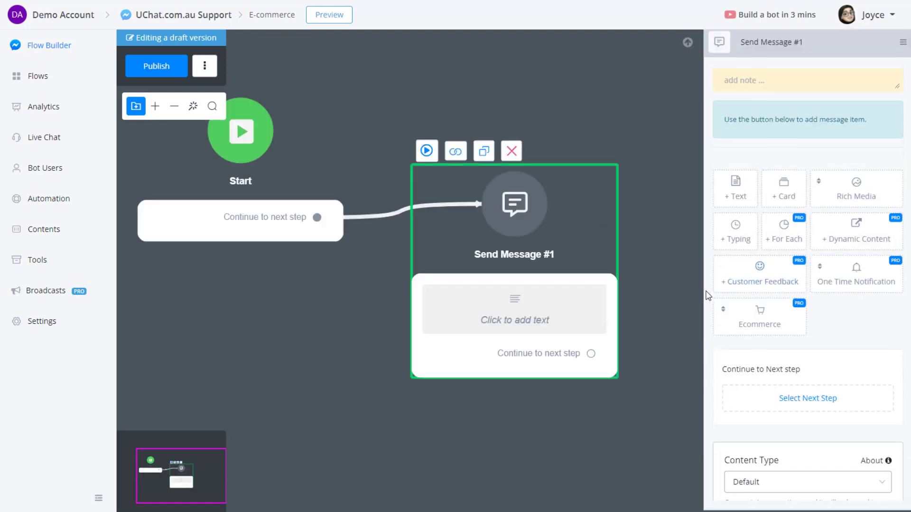
# Rename the new Send Message step as Welcome.
pyautogui.click(771, 45)
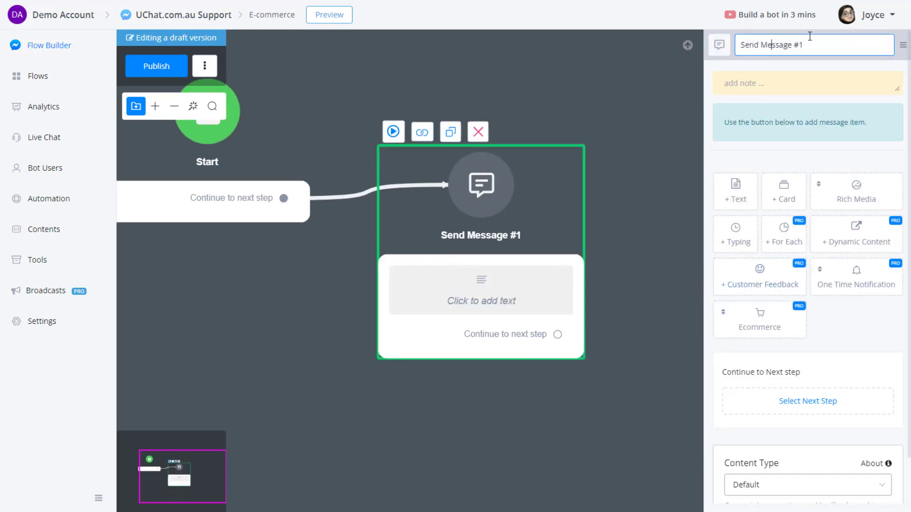
pyautogui.moveTo(808, 46); pyautogui.dragTo(738, 44)
pyautogui.write('Welcome')
pyautogui.press('Return')
# Add a text message to the Welcome step reading "Welcome, " followed by the First Name variable.
pyautogui.click(735, 194)
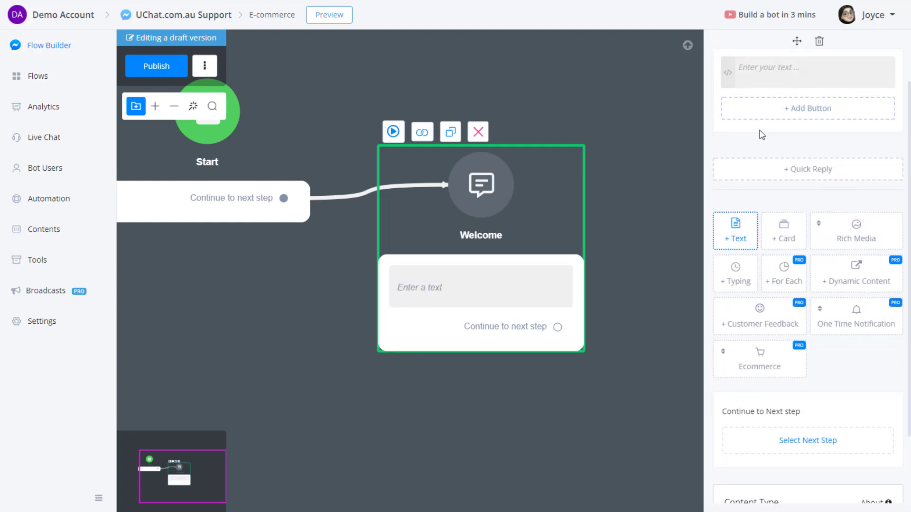
pyautogui.write('Welco')
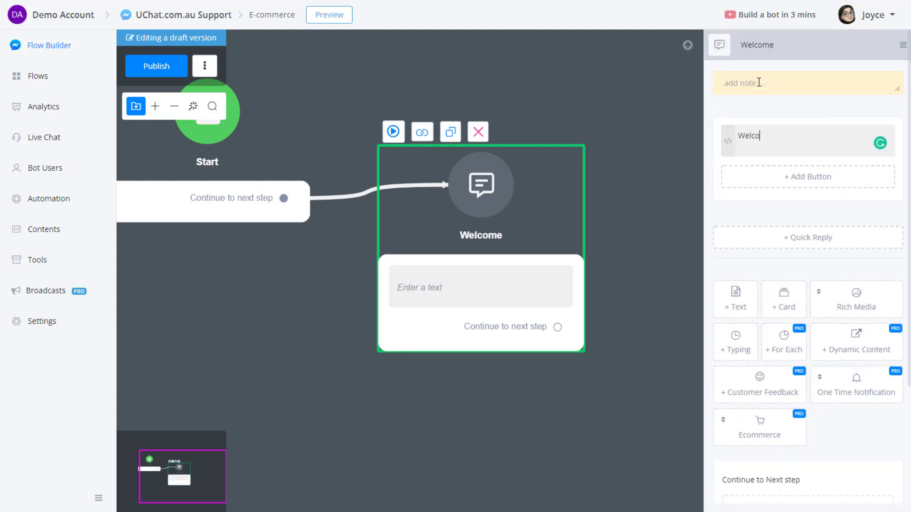
pyautogui.write('me, {{f')
pyautogui.press('Return')
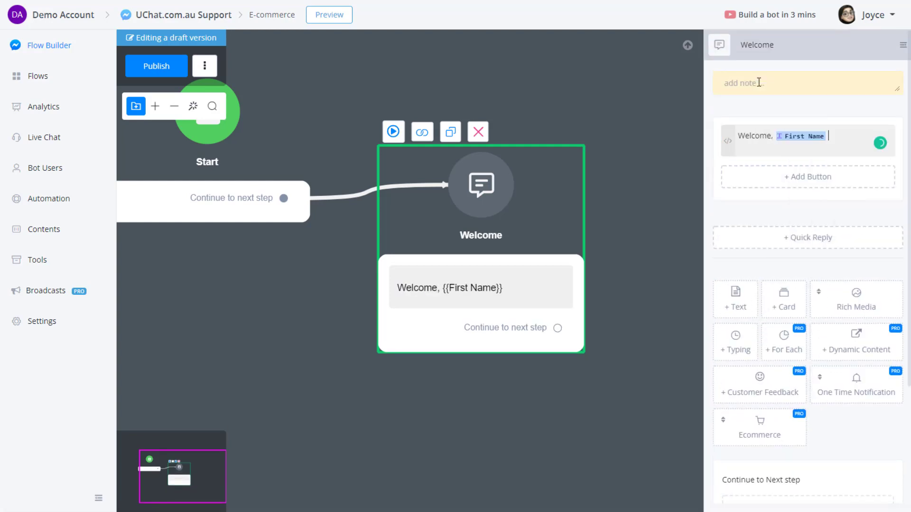
# Add a button titled View Menu to the welcome message, without assigning a next step.
pyautogui.click(799, 183)
pyautogui.moveTo(457, 113); pyautogui.dragTo(311, 140)
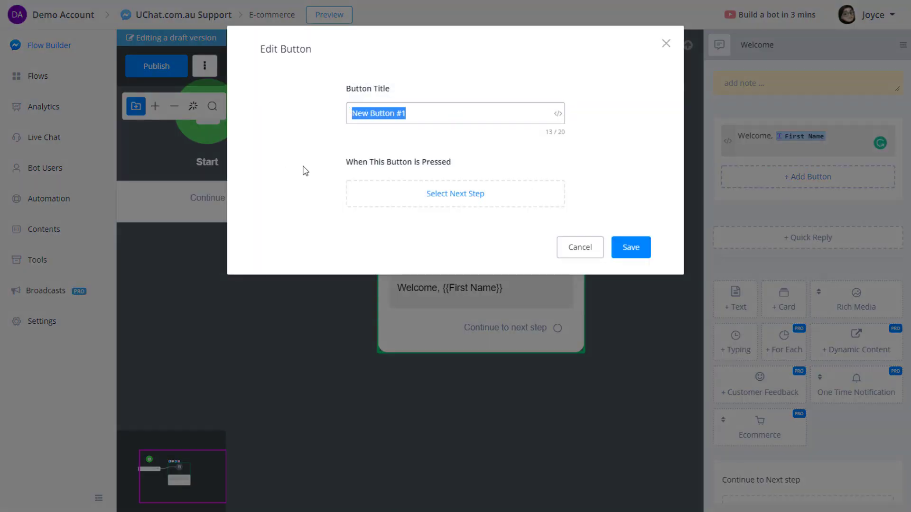
pyautogui.write('View')
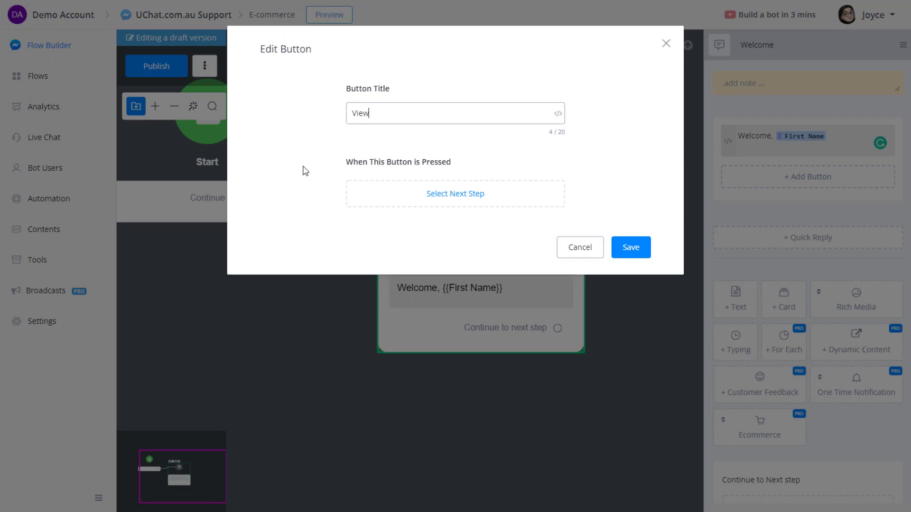
pyautogui.write(' Menu')
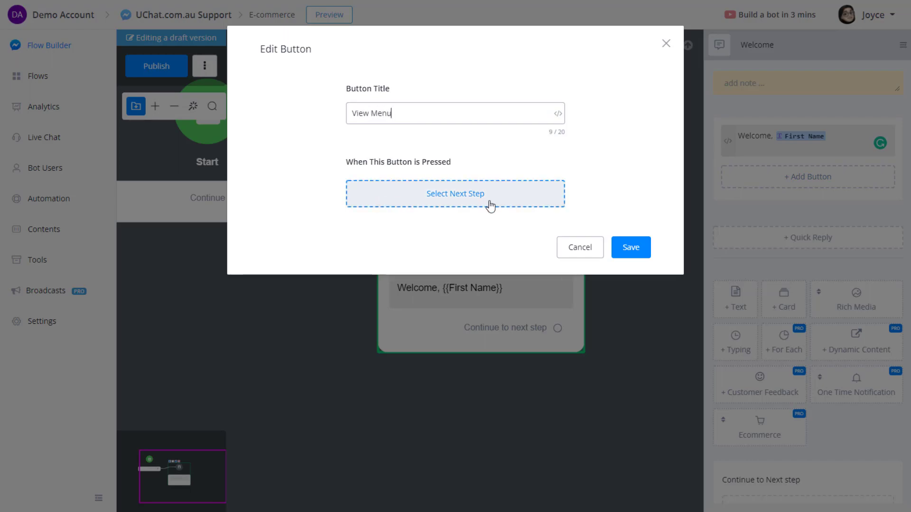
pyautogui.click(630, 247)
# Add a second button titled View Cart to the welcome message and save it.
pyautogui.click(746, 203)
pyautogui.click(431, 116)
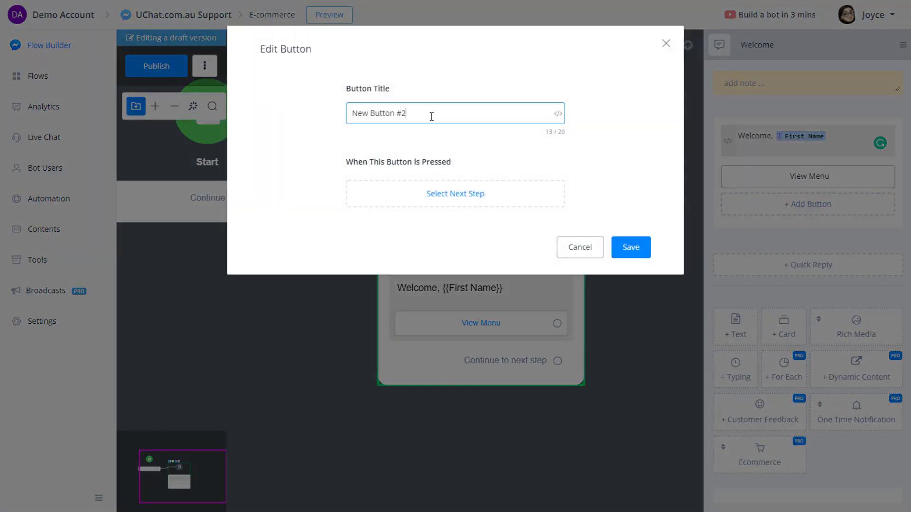
pyautogui.moveTo(380, 114); pyautogui.dragTo(318, 112)
pyautogui.write('View Cart')
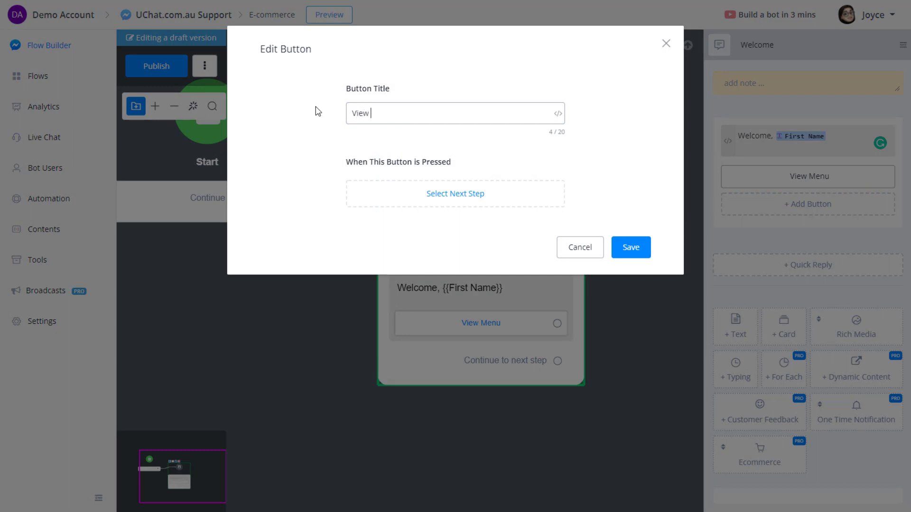
pyautogui.click(638, 249)
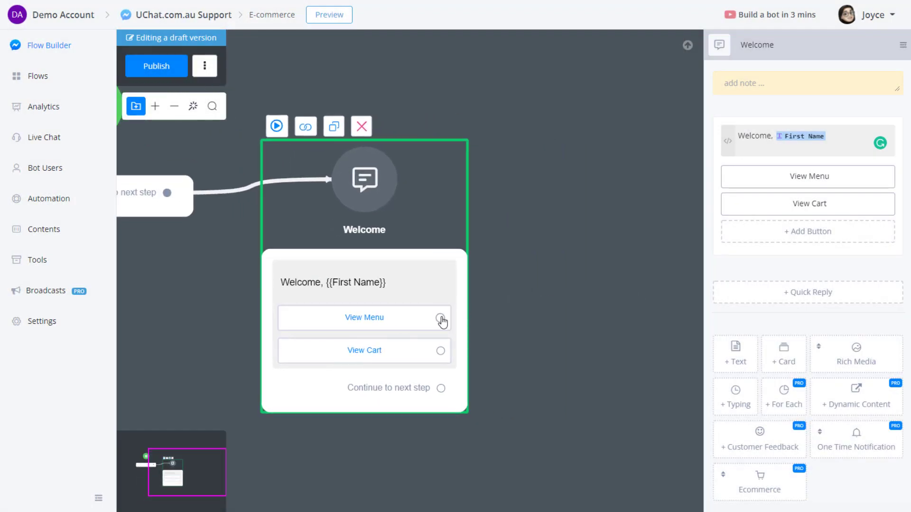
# Create a Send Message step from the Welcome step's View Menu button and add a For Each block to it.
pyautogui.moveTo(439, 318); pyautogui.dragTo(548, 235)
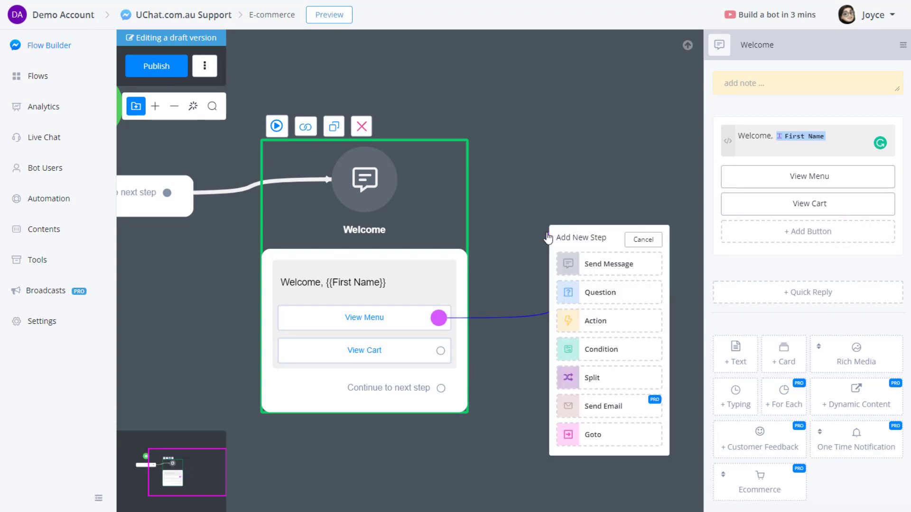
pyautogui.click(607, 270)
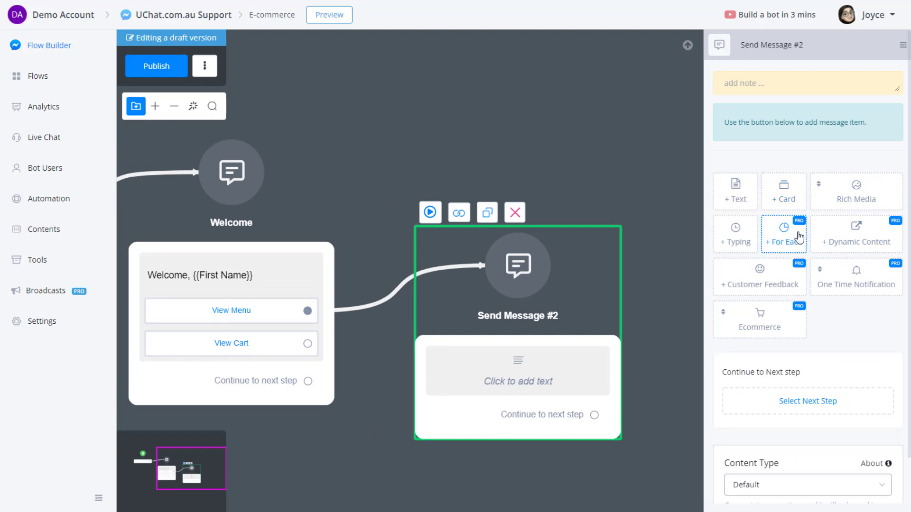
pyautogui.click(780, 243)
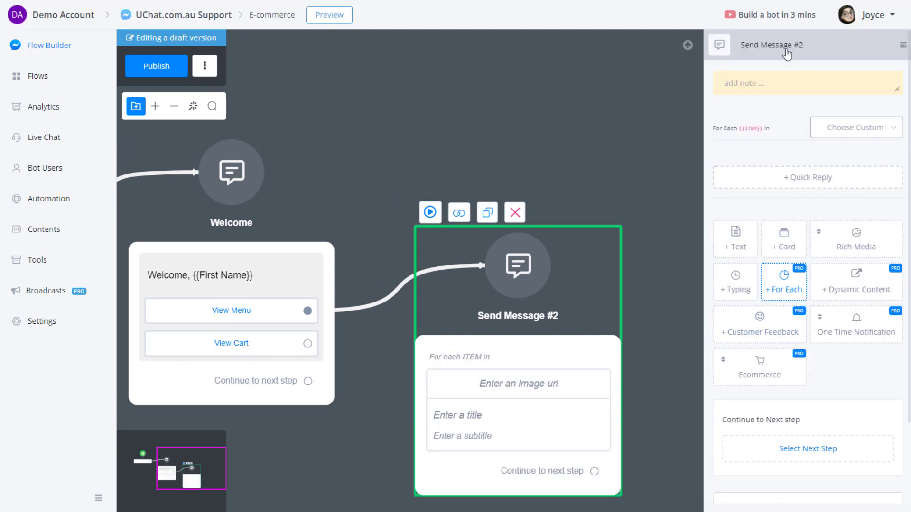
# Rename the new message step as Show Product and move it further away from the Welcome step.
pyautogui.click(783, 48)
pyautogui.moveTo(814, 52); pyautogui.dragTo(733, 45)
pyautogui.write('Show Product')
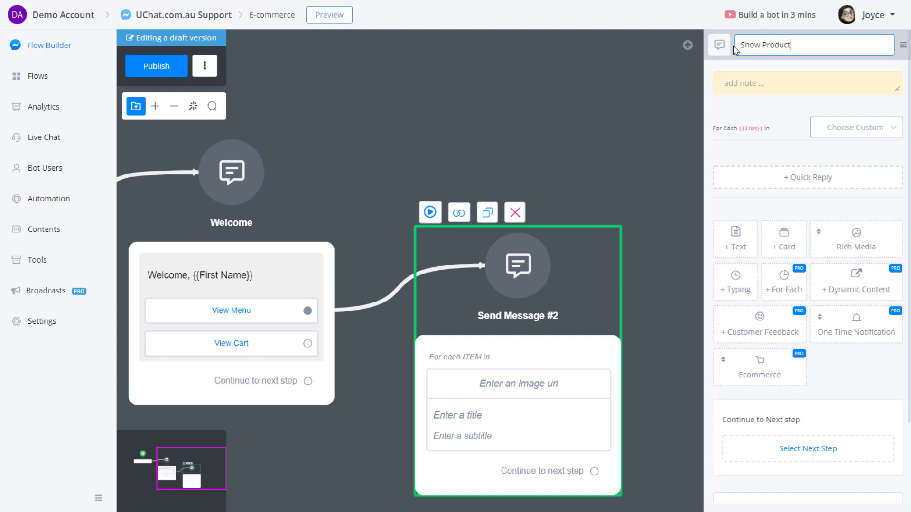
pyautogui.press('Return')
pyautogui.moveTo(578, 283); pyautogui.dragTo(585, 243)
# Insert an Action step between Welcome and Show Product and auto-arrange the flow.
pyautogui.moveTo(444, 228)
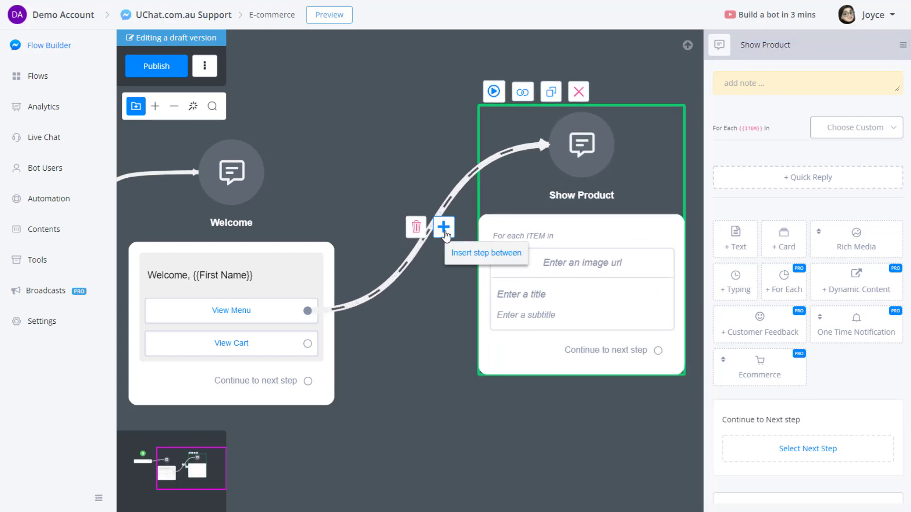
pyautogui.click(444, 227)
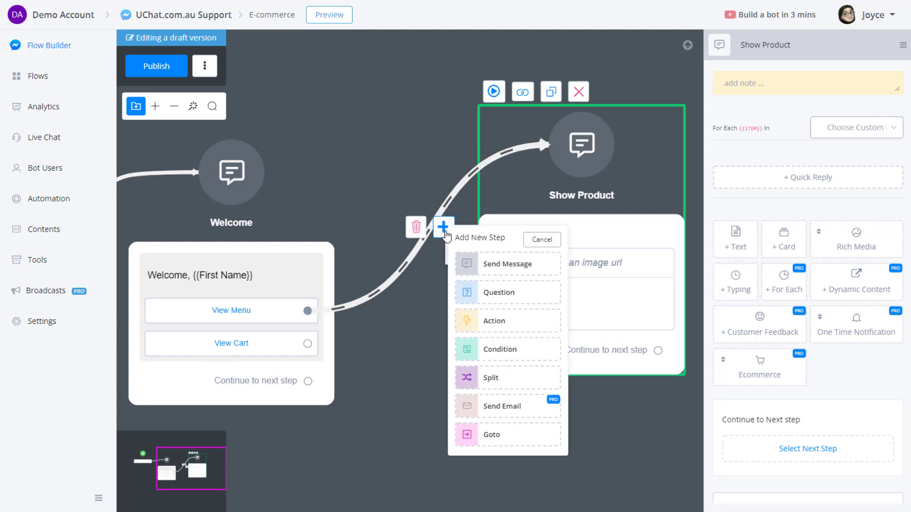
pyautogui.click(496, 321)
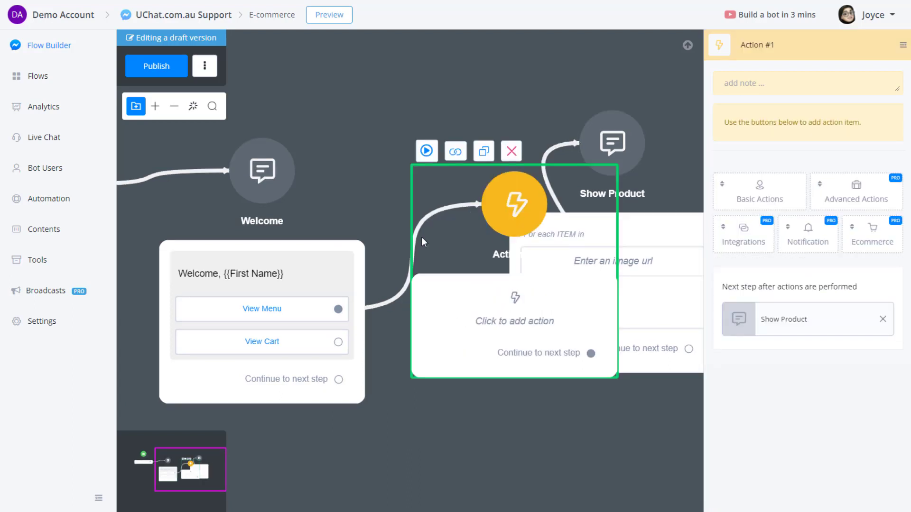
pyautogui.click(192, 105)
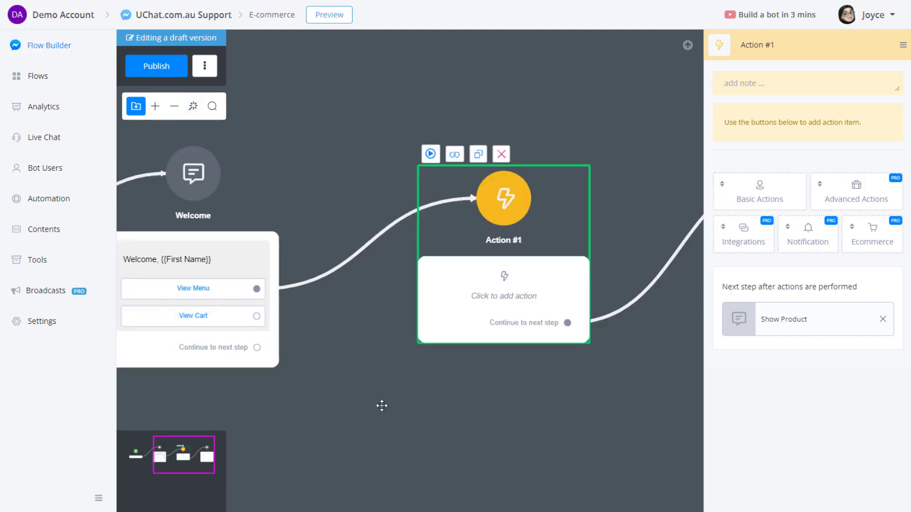
# Rename the new Action step as Get Product.
pyautogui.click(774, 45)
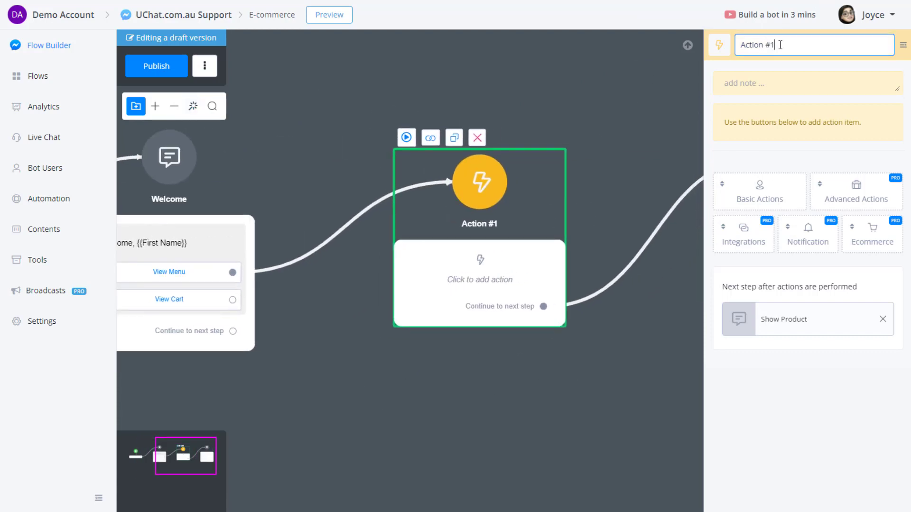
pyautogui.moveTo(775, 44); pyautogui.dragTo(732, 43)
pyautogui.write('Get Product')
pyautogui.press('Return')
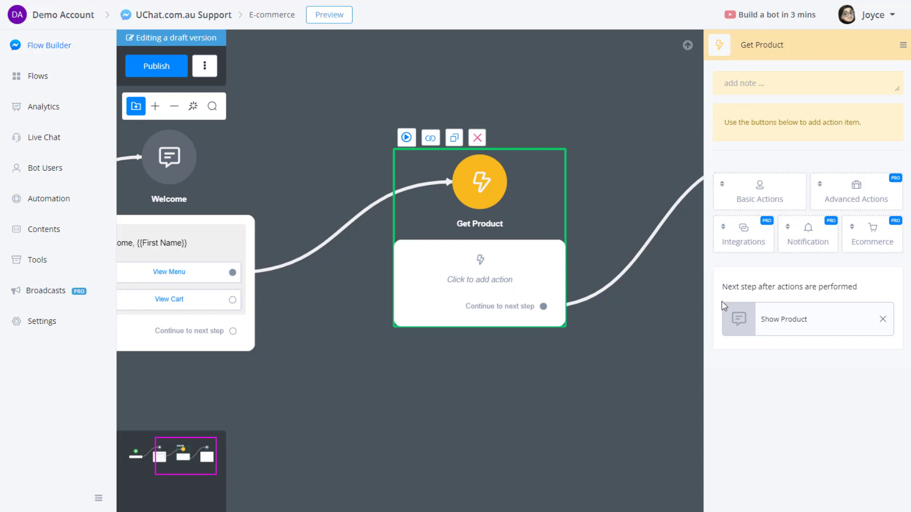
# Add the e-commerce Get Products action to the Get Product step and limit it to 50 products.
pyautogui.click(880, 247)
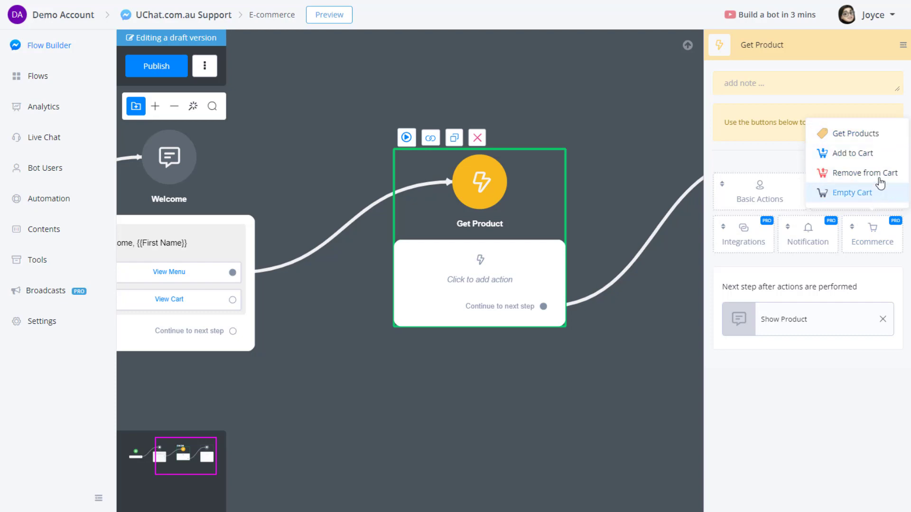
pyautogui.click(846, 135)
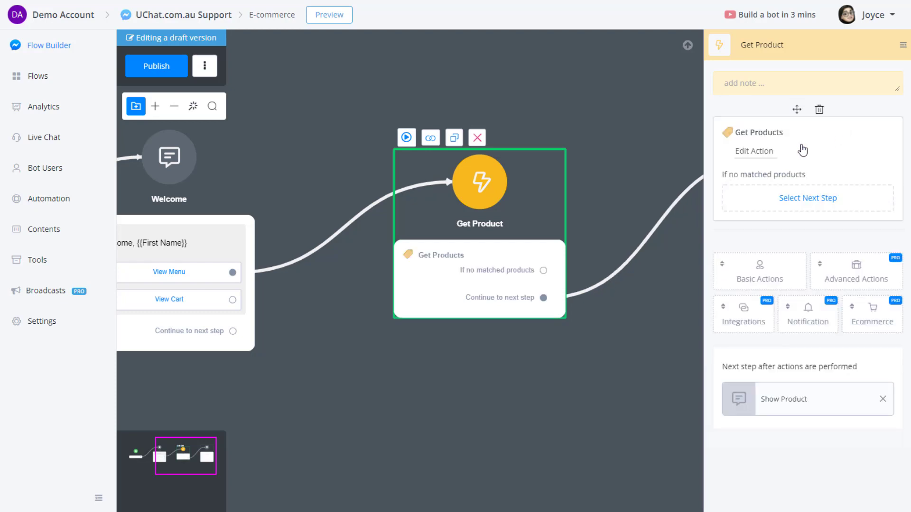
pyautogui.click(747, 152)
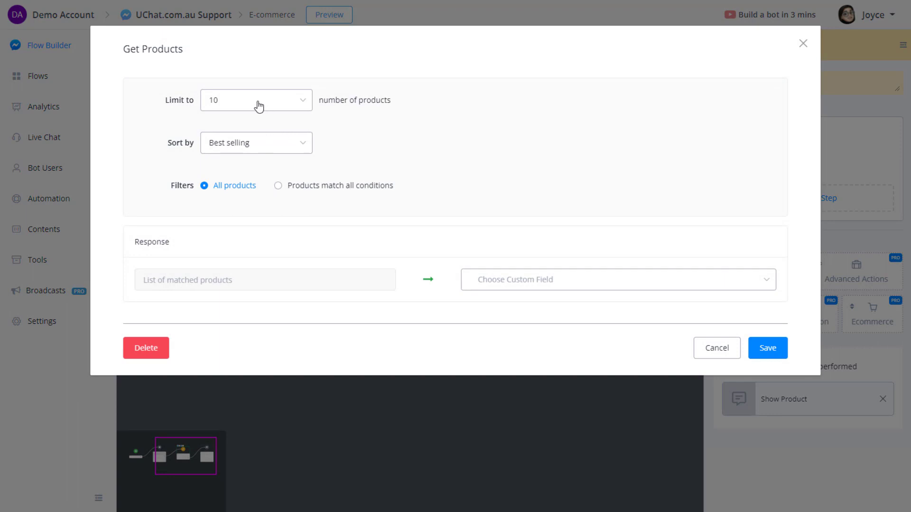
pyautogui.click(258, 106)
pyautogui.scroll(-15, 254, 217)
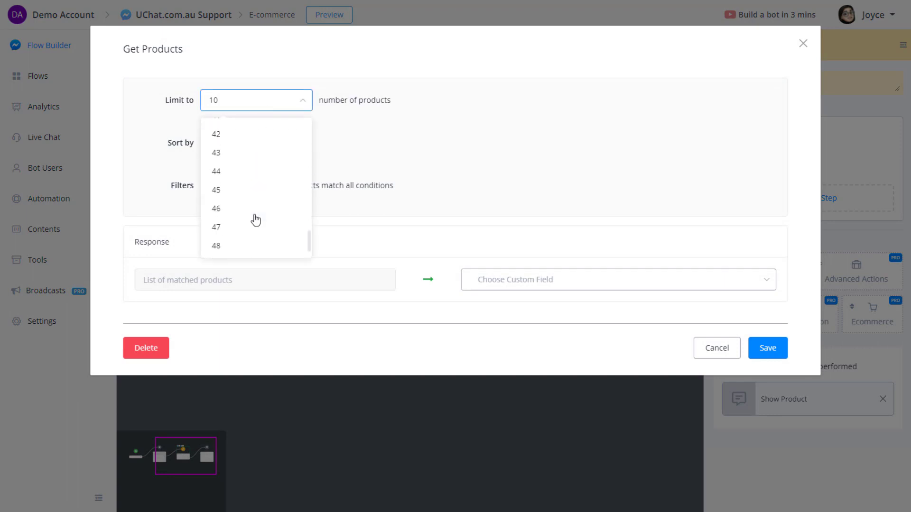
pyautogui.scroll(-2, 255, 219)
pyautogui.click(217, 246)
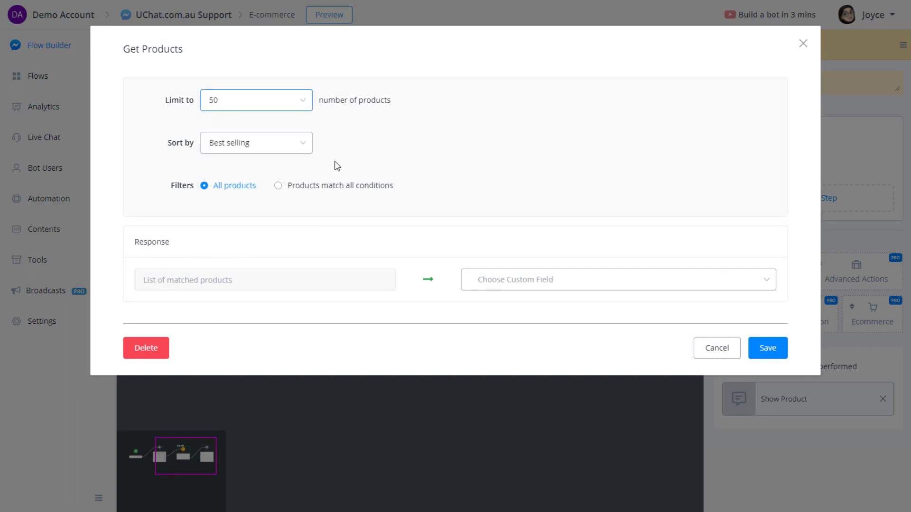
# Keep the Best selling sort order, store the list of matched products in the products custom field, and save the action.
pyautogui.click(305, 147)
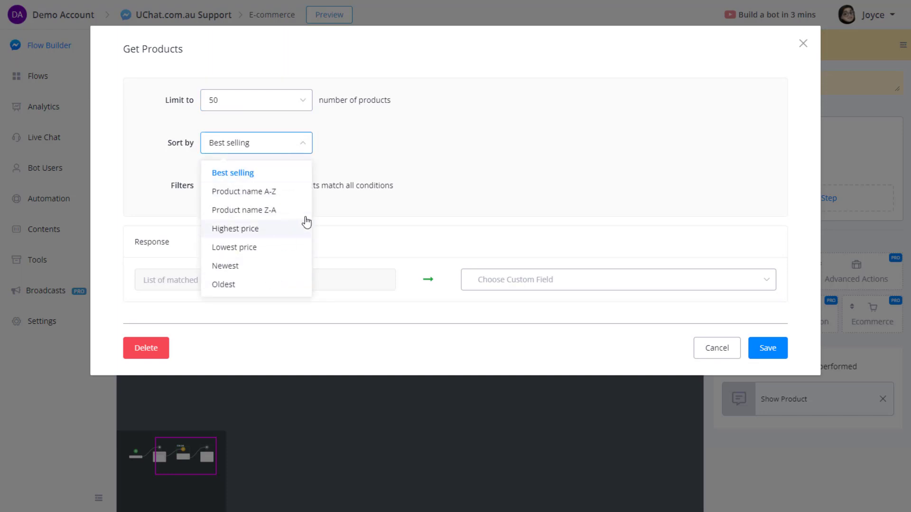
pyautogui.click(377, 163)
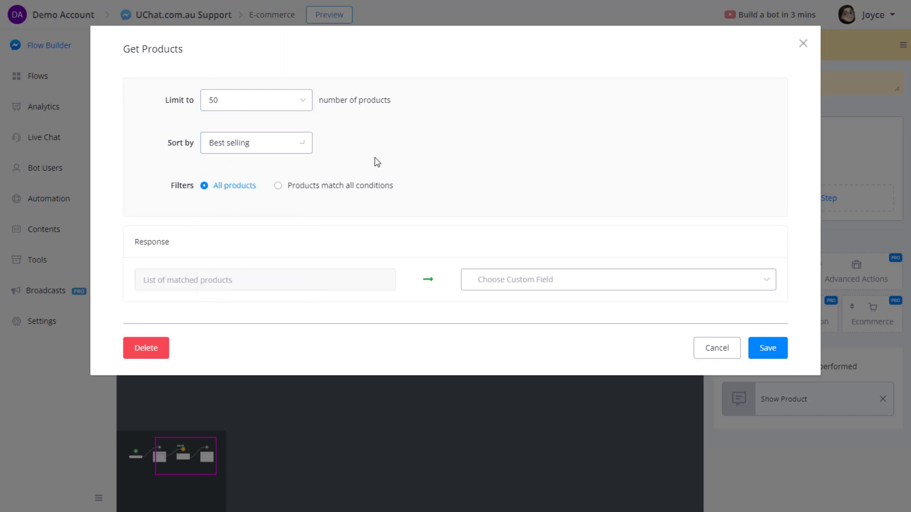
pyautogui.click(267, 151)
pyautogui.click(163, 136)
pyautogui.click(505, 285)
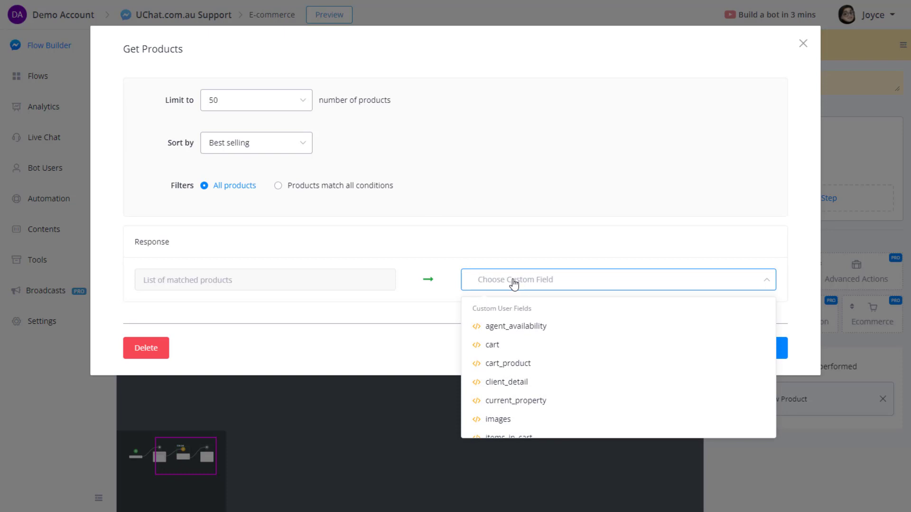
pyautogui.write('prod')
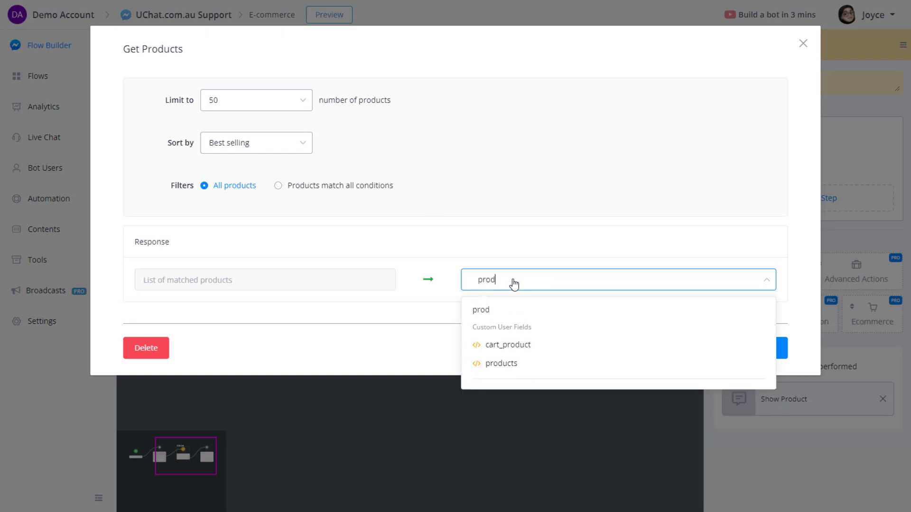
pyautogui.click(508, 364)
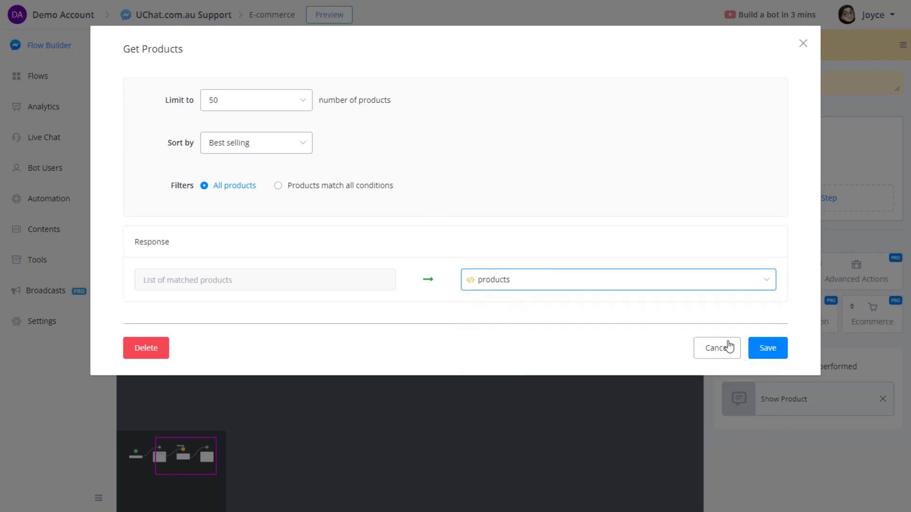
pyautogui.click(767, 349)
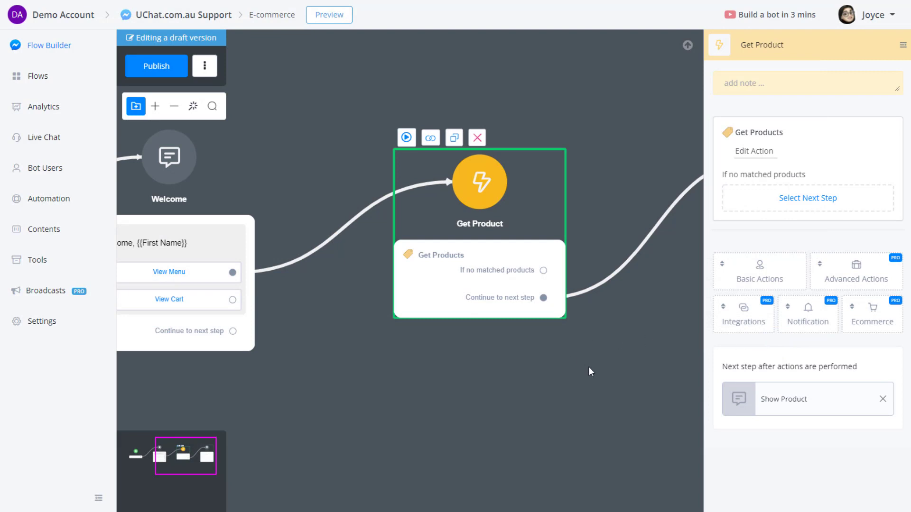
# Set the For Each block in the Show Product step to loop through the products custom field.
pyautogui.scroll(-2, 525, 390)
pyautogui.moveTo(588, 367); pyautogui.dragTo(445, 390)
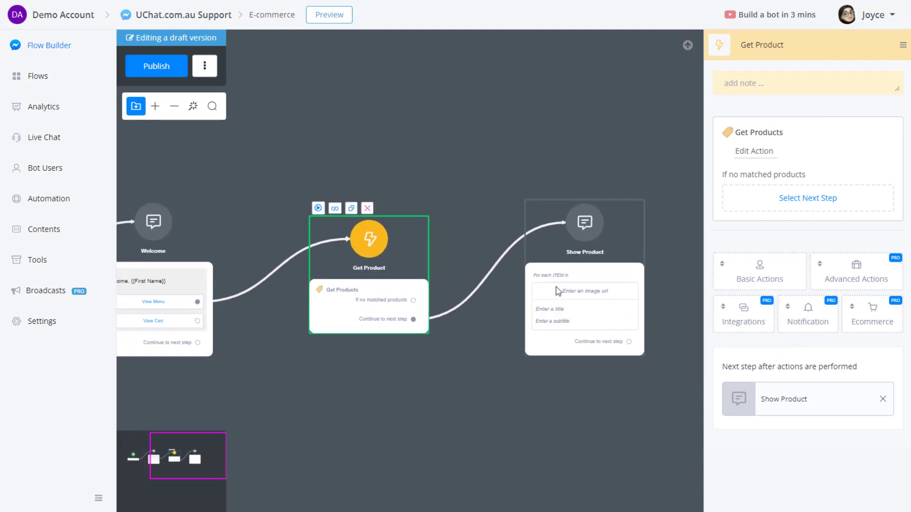
pyautogui.click(559, 290)
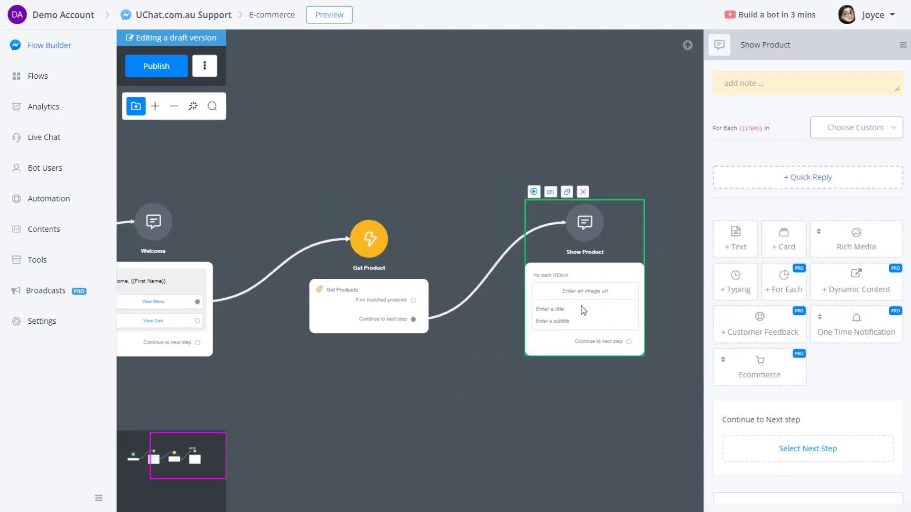
pyautogui.click(852, 129)
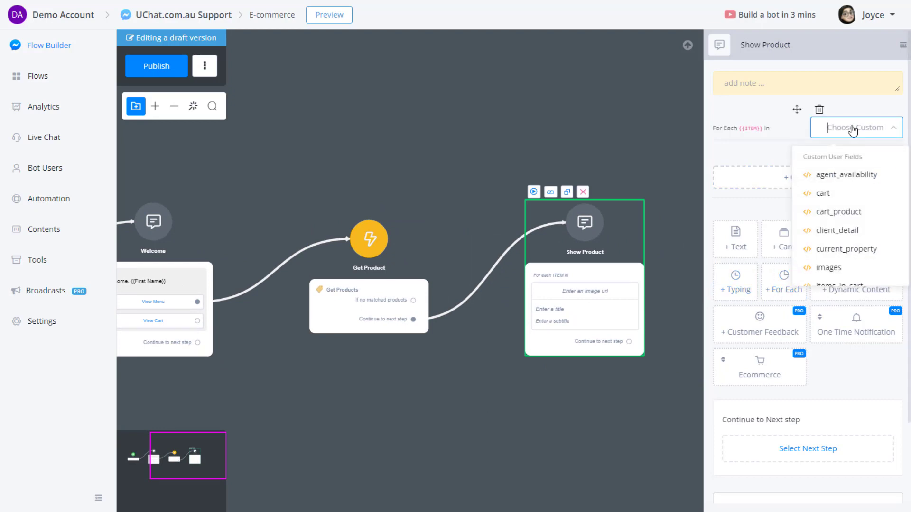
pyautogui.write('pro')
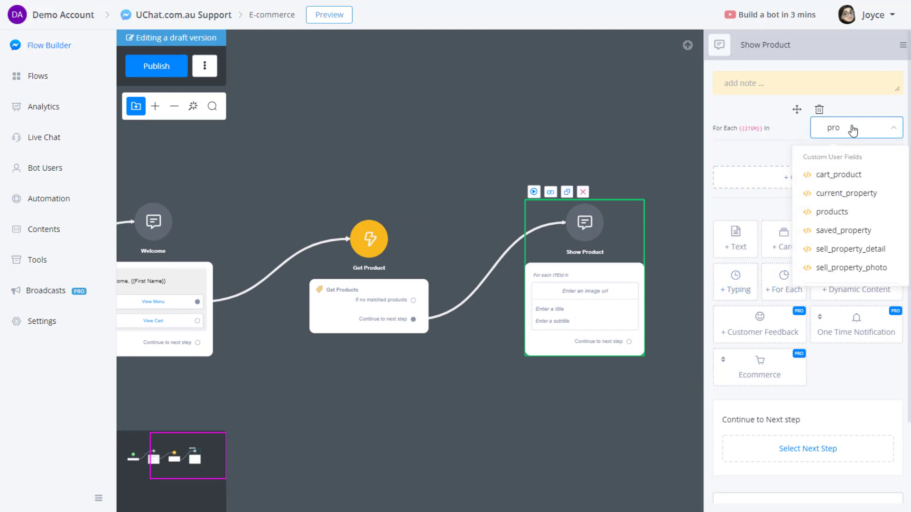
pyautogui.click(838, 212)
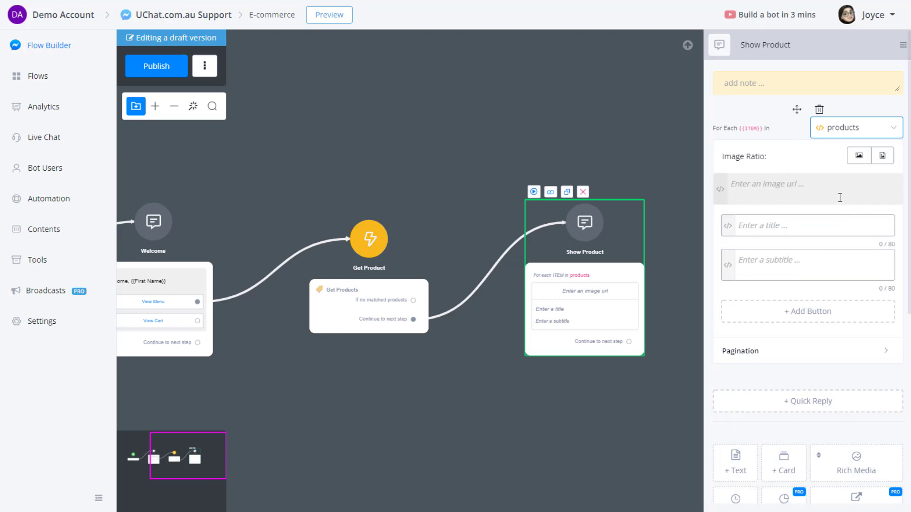
# Set the For Each card's image URL to the ITEM variable with JSON path $.image.
pyautogui.click(749, 192)
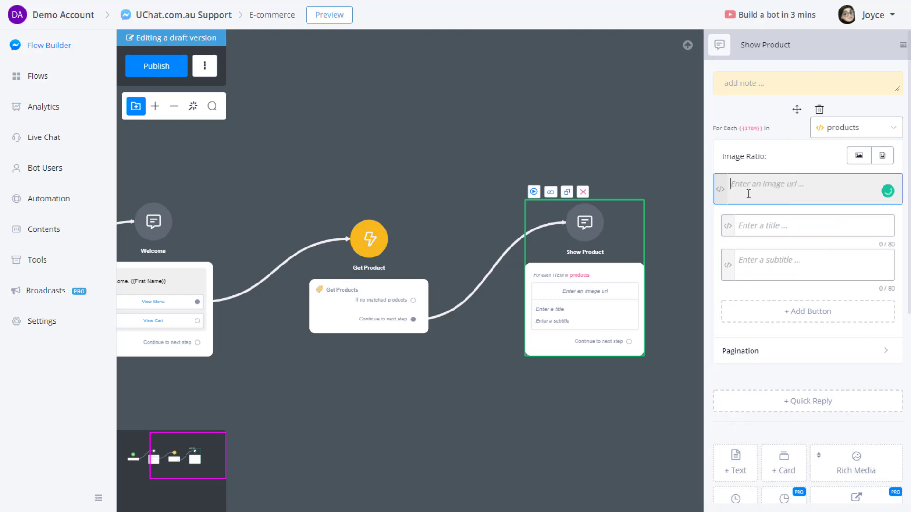
pyautogui.click(721, 194)
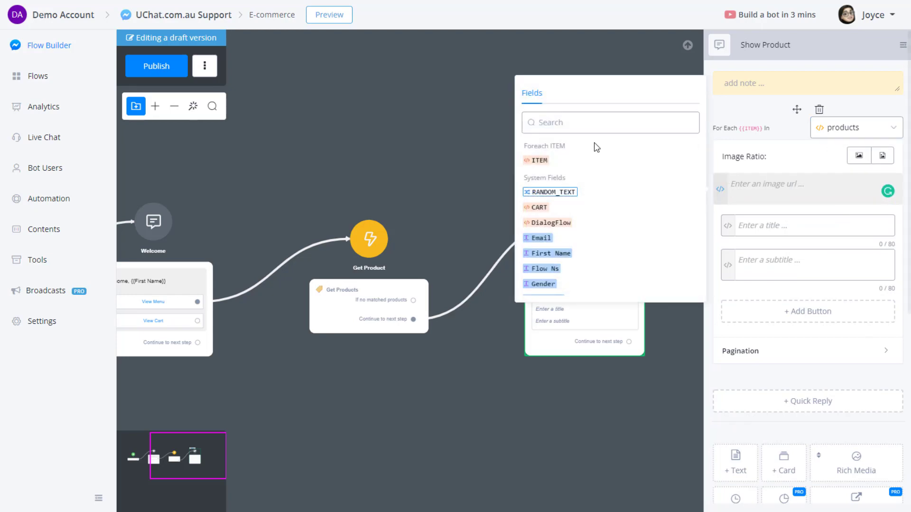
pyautogui.click(535, 162)
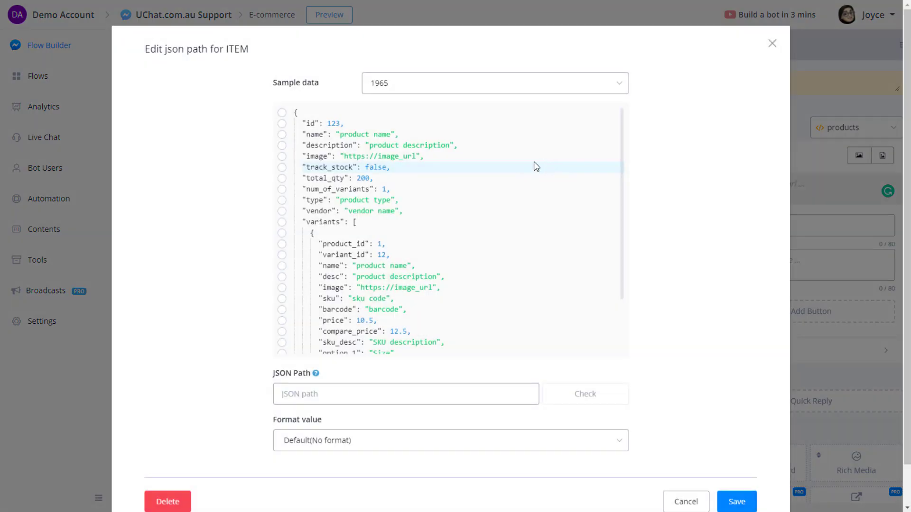
pyautogui.click(313, 158)
pyautogui.click(738, 499)
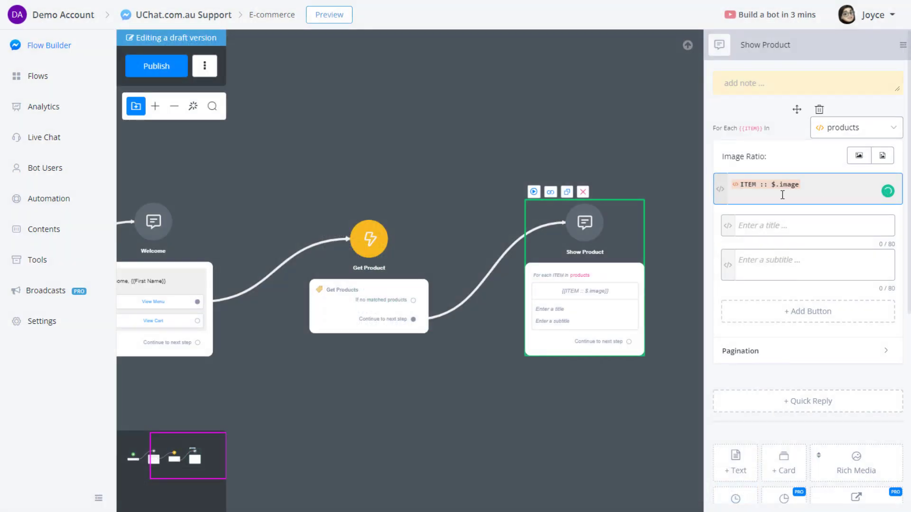
# Set the For Each card's title to the ITEM variable with JSON path $.name.
pyautogui.click(727, 226)
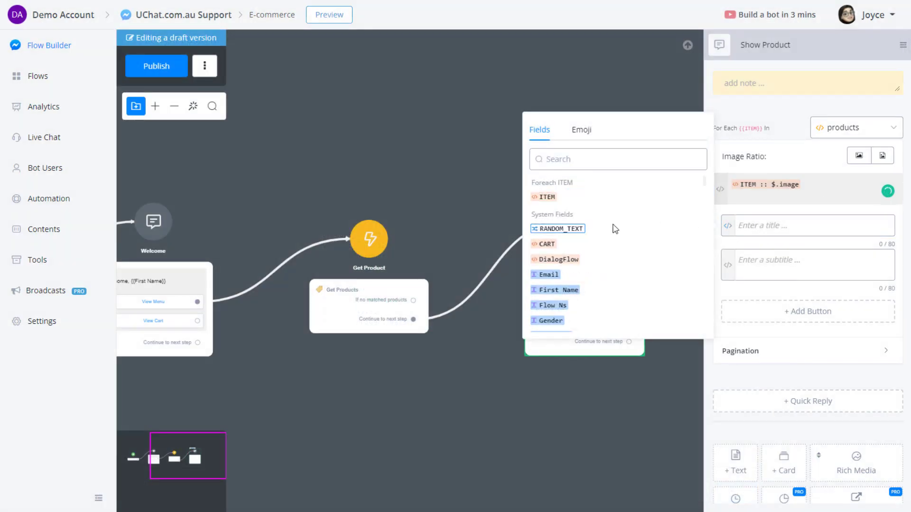
pyautogui.click(544, 197)
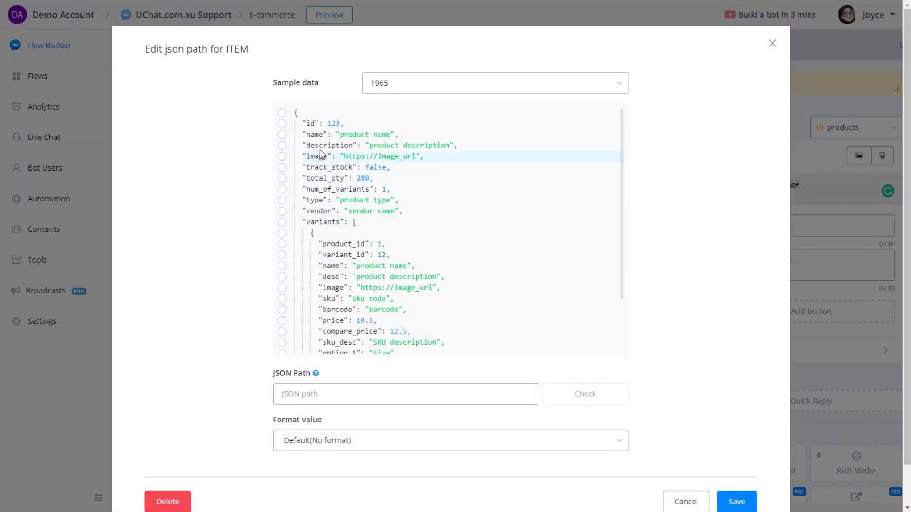
pyautogui.click(313, 135)
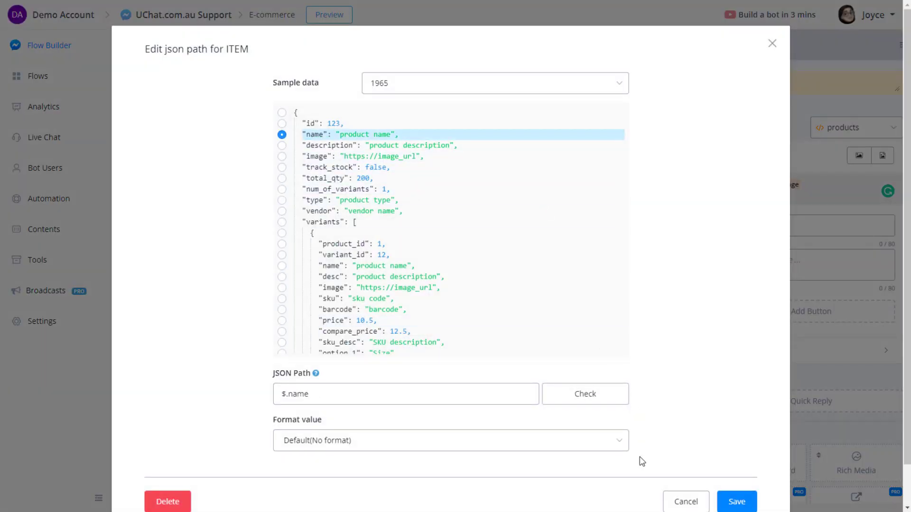
pyautogui.click(737, 501)
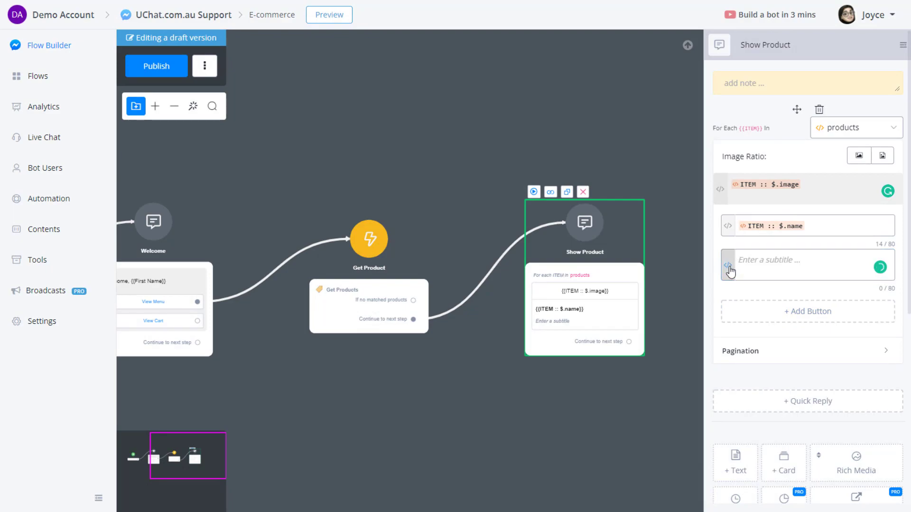
# Set the For Each card's subtitle to ¥ followed by the ITEM variable with JSON path $.variants[0].price and number format F02.
pyautogui.click(728, 267)
pyautogui.click(544, 237)
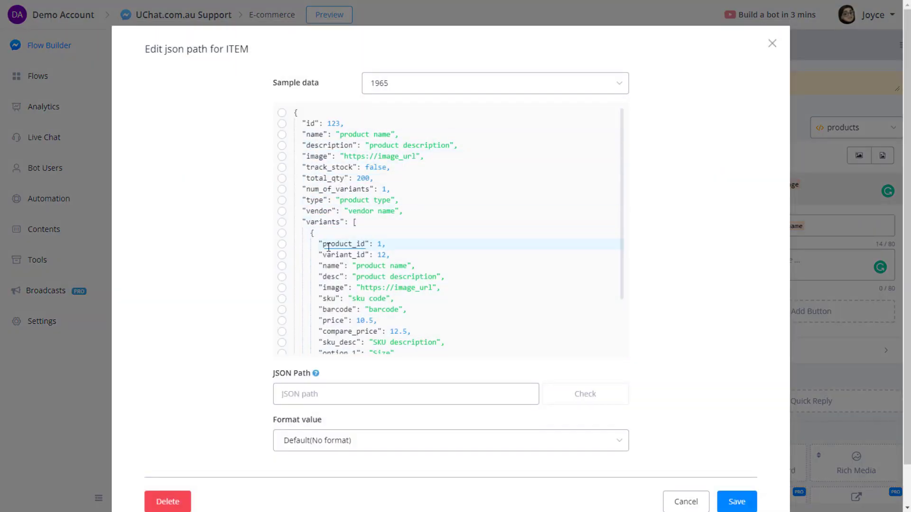
pyautogui.scroll(-1, 332, 249)
pyautogui.click(332, 265)
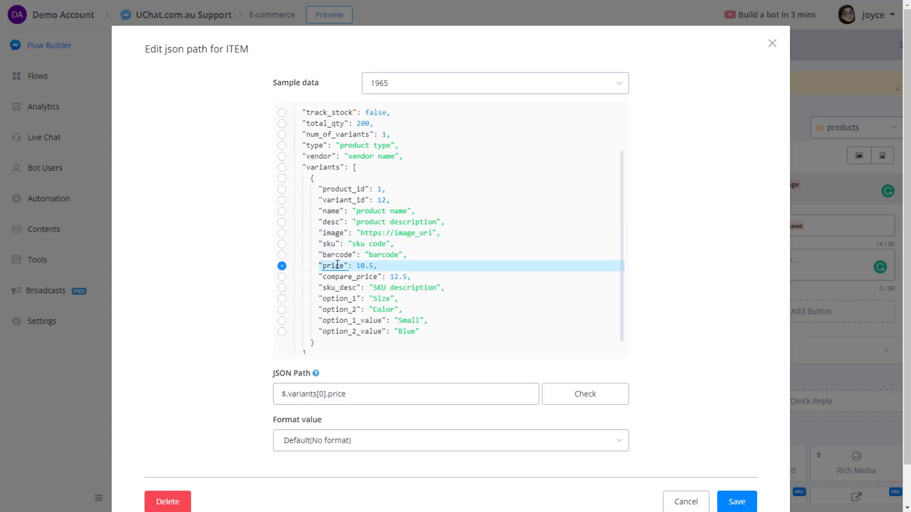
pyautogui.click(347, 442)
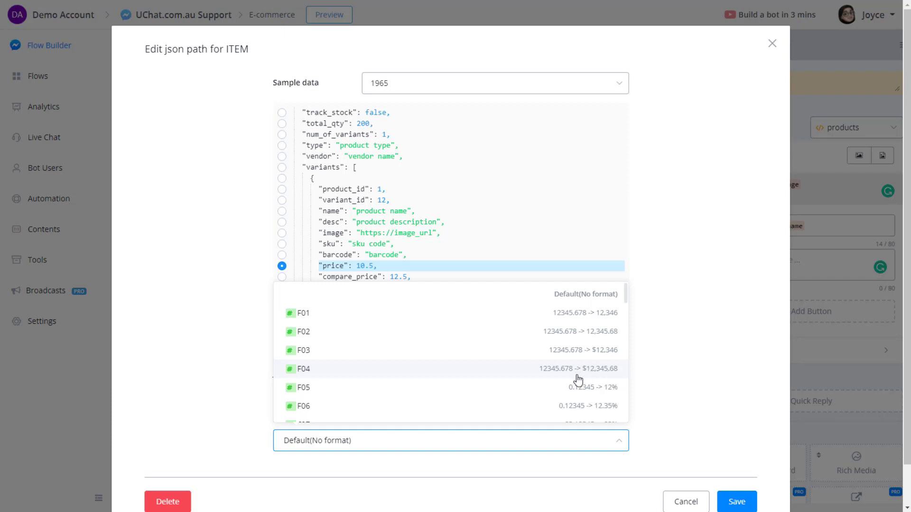
pyautogui.click(691, 368)
pyautogui.click(359, 440)
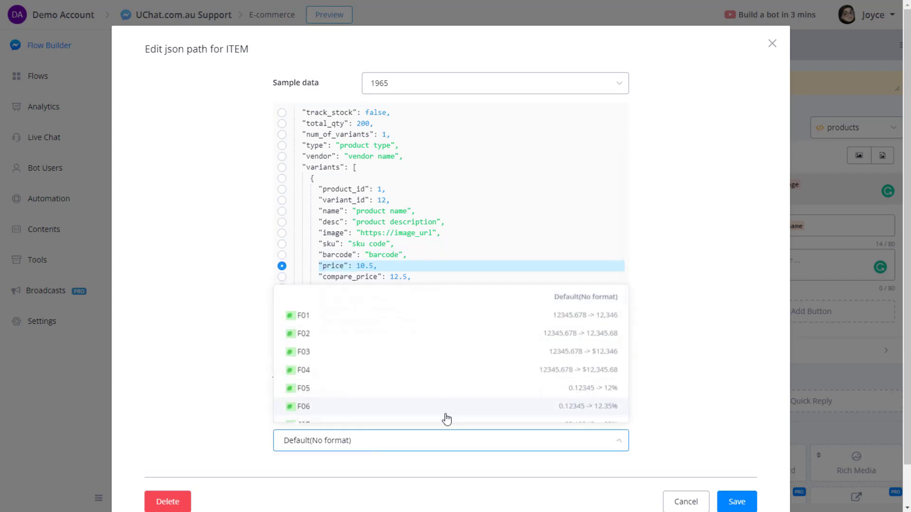
pyautogui.click(594, 334)
pyautogui.click(734, 504)
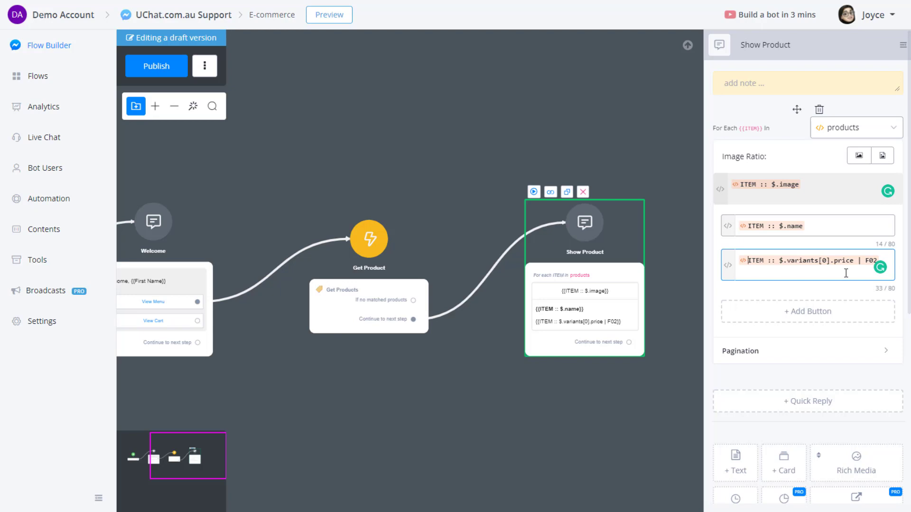
pyautogui.write('¥')
pyautogui.click(765, 294)
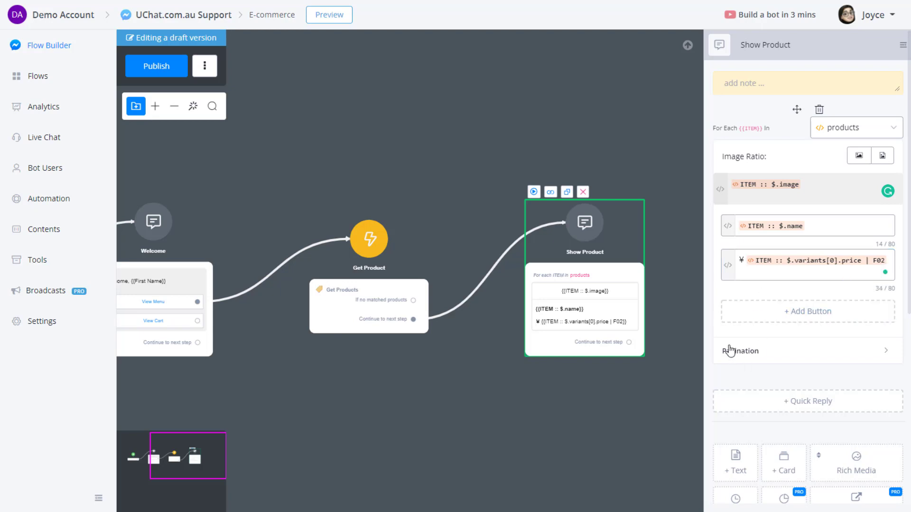
# Set the For Each block's pagination to 10 items per page, 50 maximum total items and the next page button text "Next Page".
pyautogui.click(756, 354)
pyautogui.scroll(-1, 759, 354)
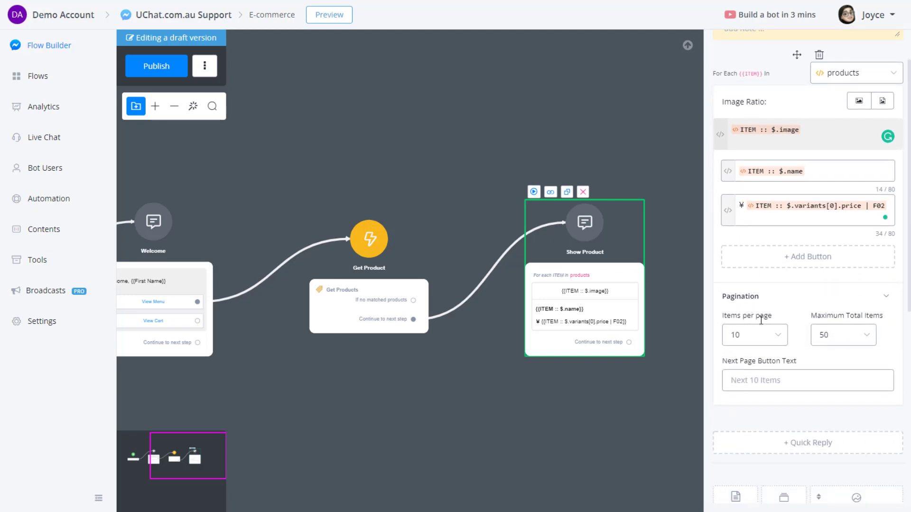
pyautogui.click(763, 341)
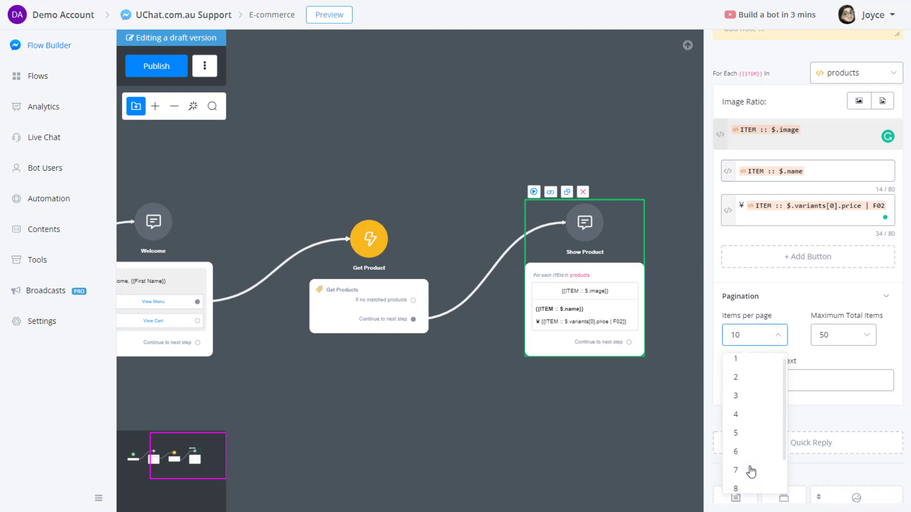
pyautogui.scroll(-1, 751, 471)
pyautogui.click(746, 484)
pyautogui.click(823, 342)
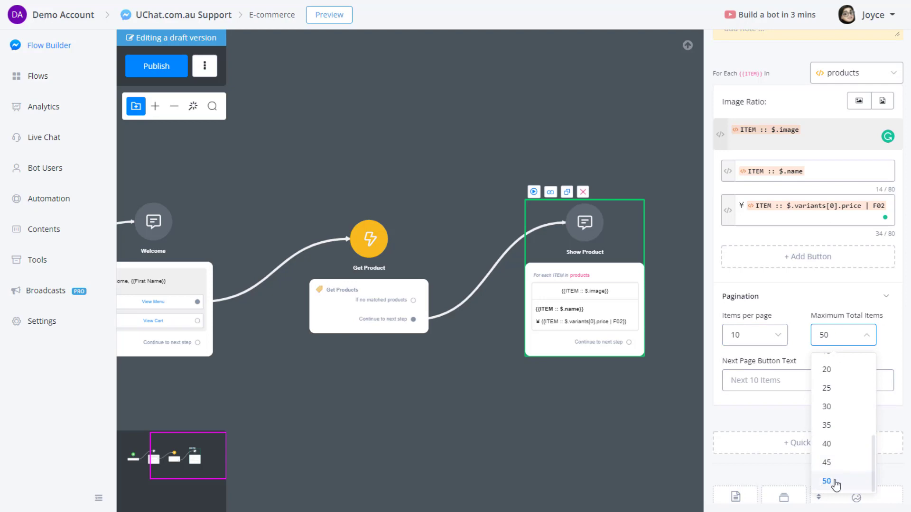
pyautogui.click(832, 483)
pyautogui.click(749, 382)
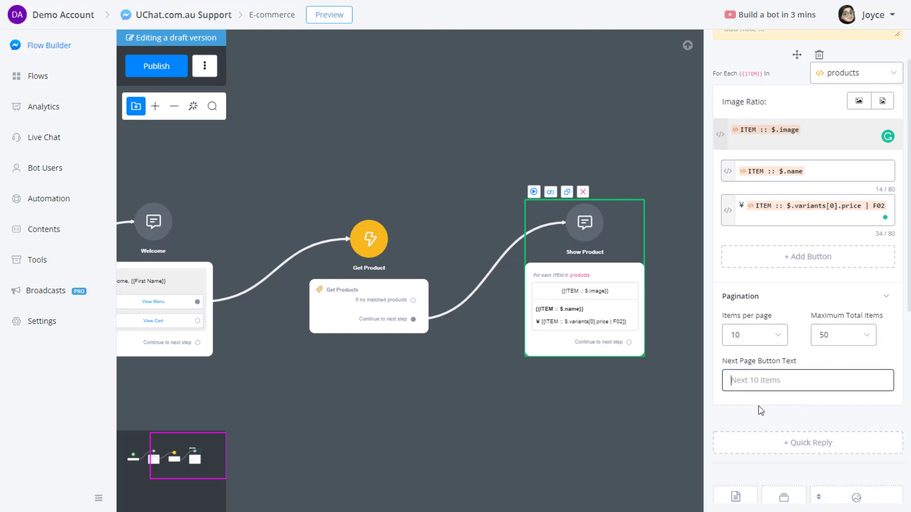
pyautogui.write('Next Page')
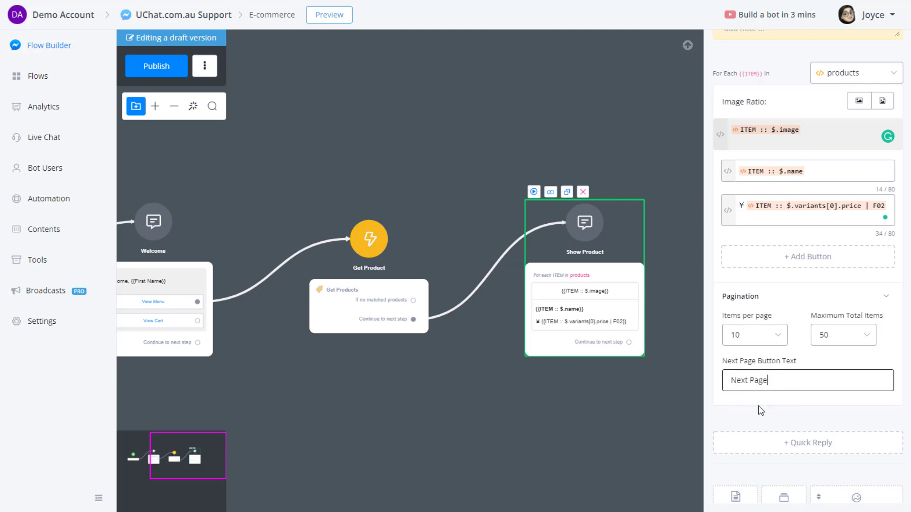
pyautogui.click(778, 395)
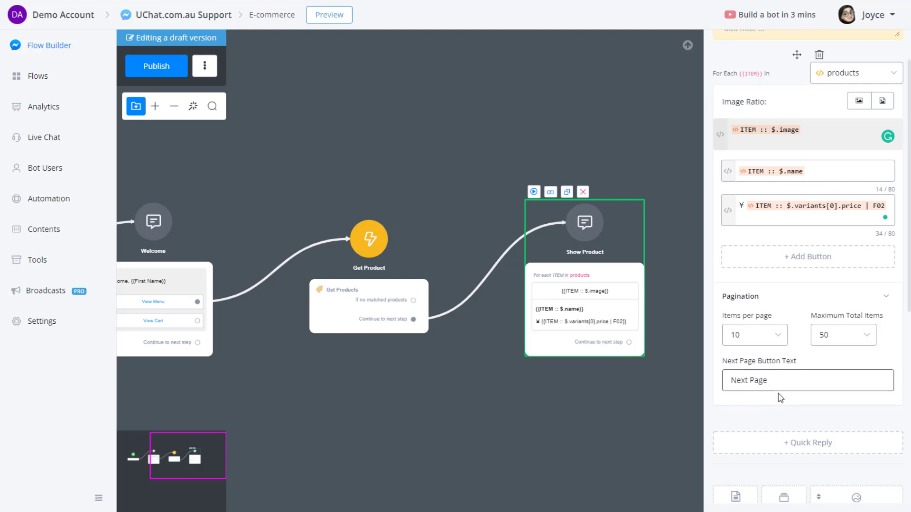
pyautogui.click(781, 301)
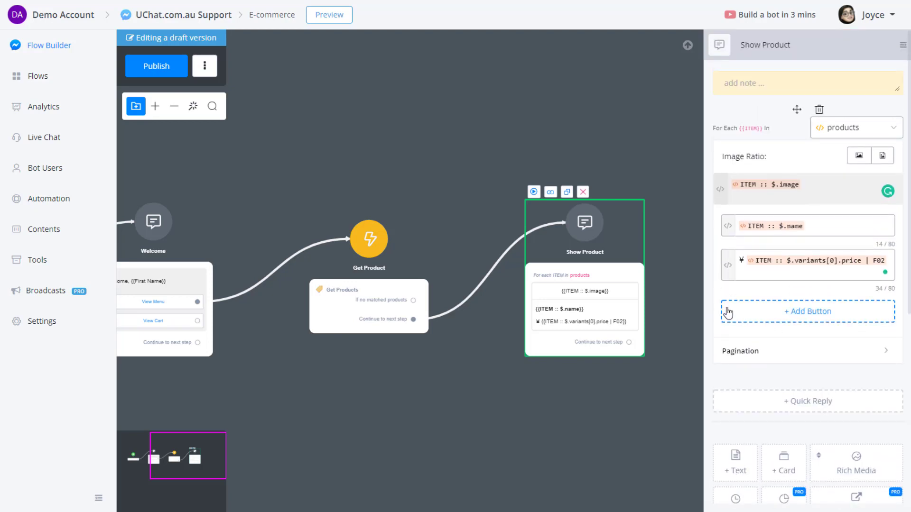
# Publish the E-commerce flow with the completed product card.
pyautogui.scroll(4, 494, 355)
pyautogui.moveTo(593, 403); pyautogui.dragTo(510, 392)
pyautogui.scroll(-3, 536, 317)
pyautogui.click(142, 67)
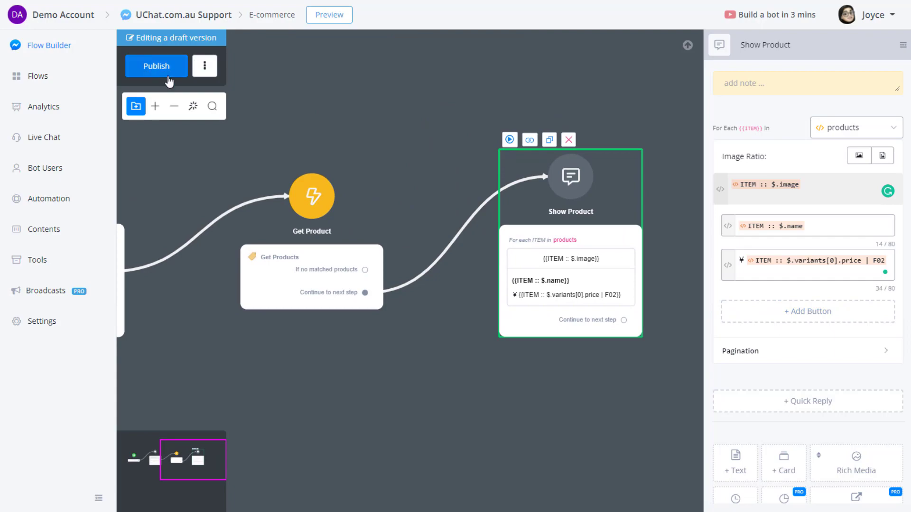
# Preview the Show Product step in Messenger and browse the product gallery's names, images and prices.
pyautogui.click(509, 140)
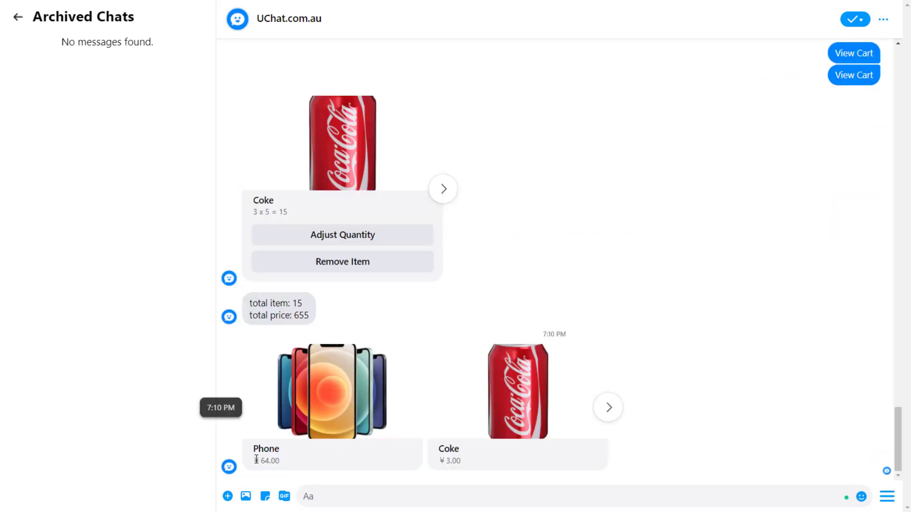
pyautogui.click(269, 465)
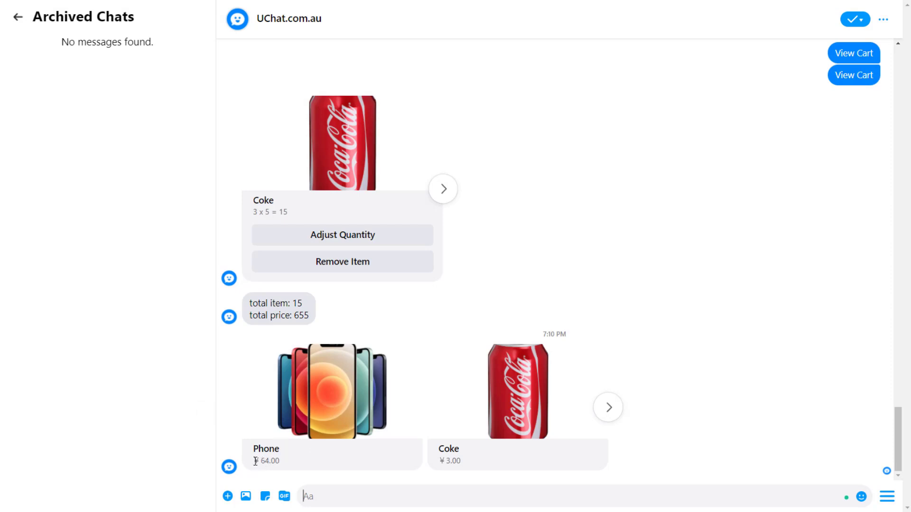
pyautogui.click(294, 470)
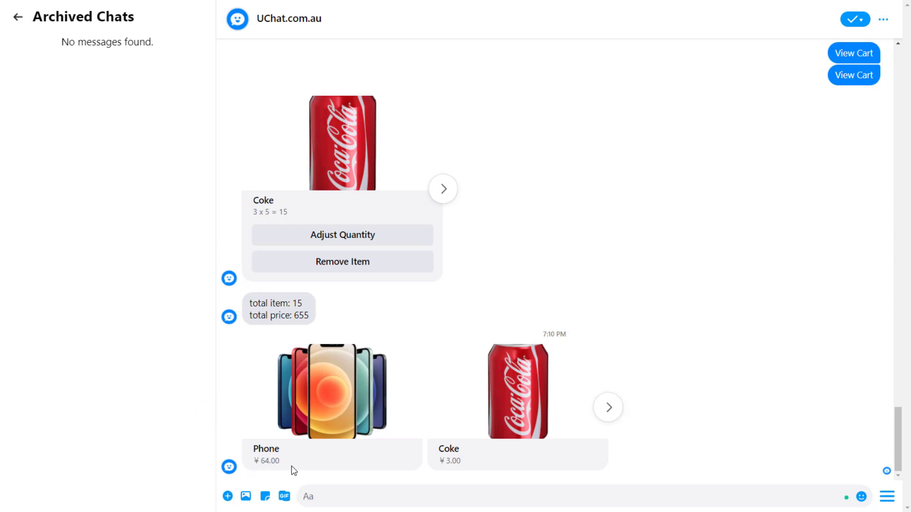
pyautogui.doubleClick(451, 449)
pyautogui.click(456, 448)
pyautogui.click(606, 407)
pyautogui.click(606, 407)
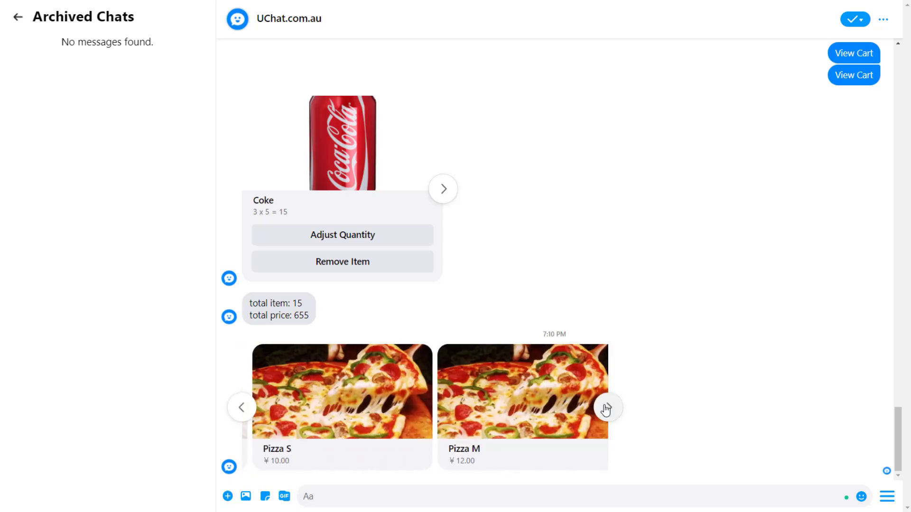
pyautogui.click(606, 407)
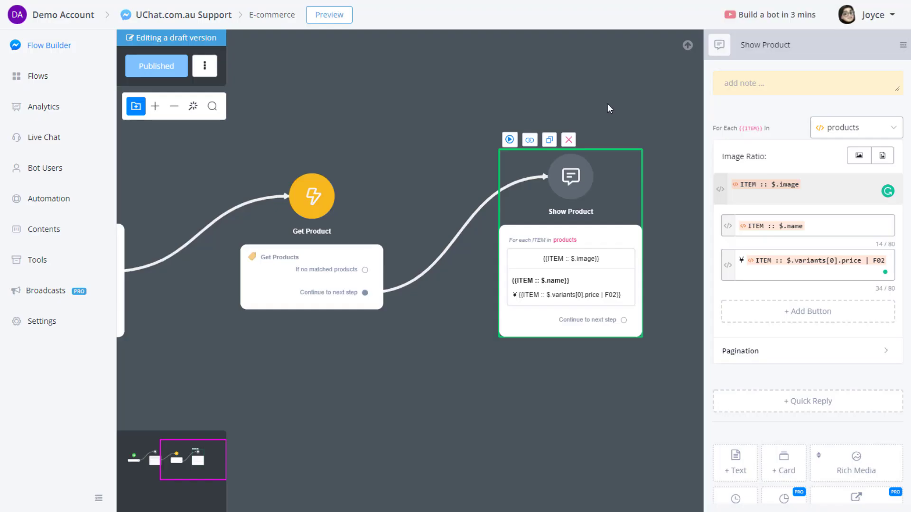
# Add an "Add to Cart" button to the product card that selects the item and continues to a new Action step.
pyautogui.click(804, 315)
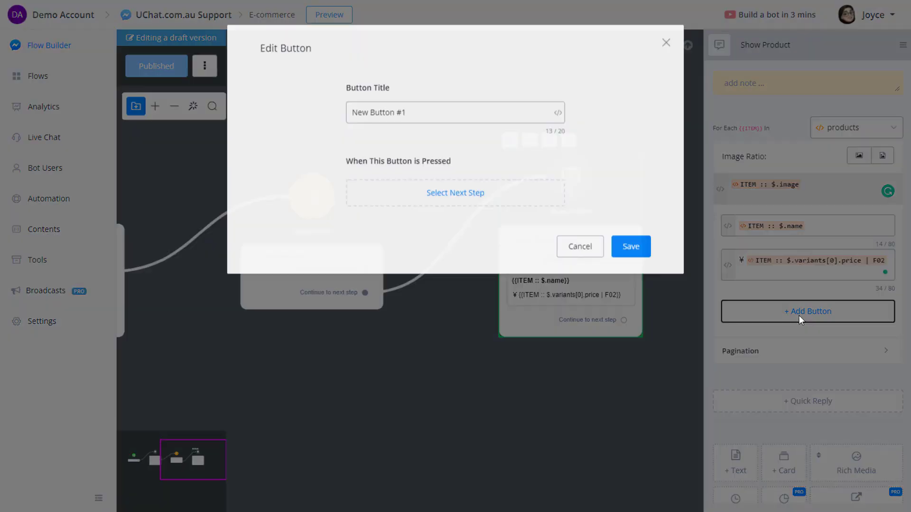
pyautogui.moveTo(430, 118); pyautogui.dragTo(336, 117)
pyautogui.write('Add to Cart')
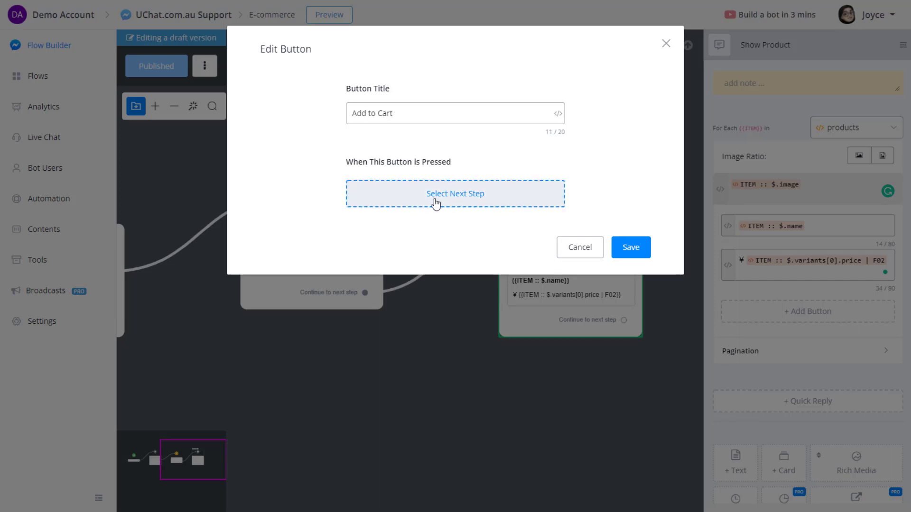
pyautogui.click(452, 199)
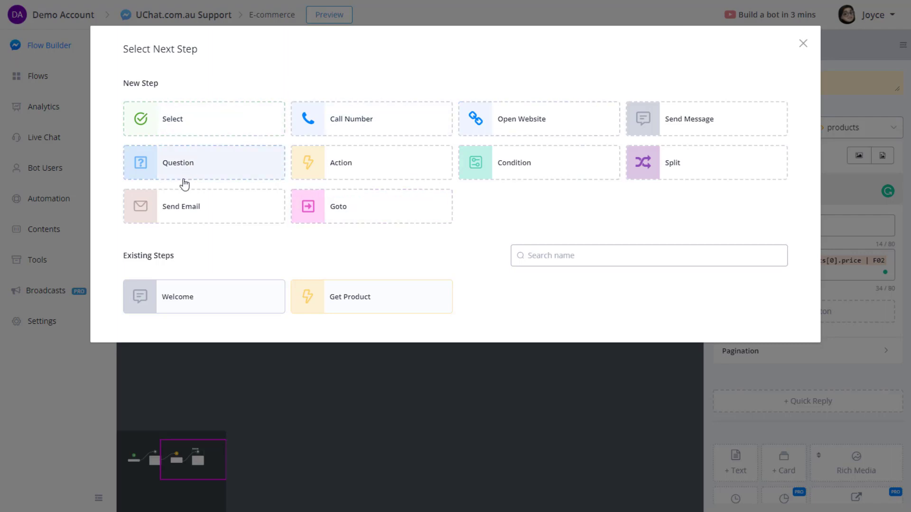
pyautogui.click(191, 123)
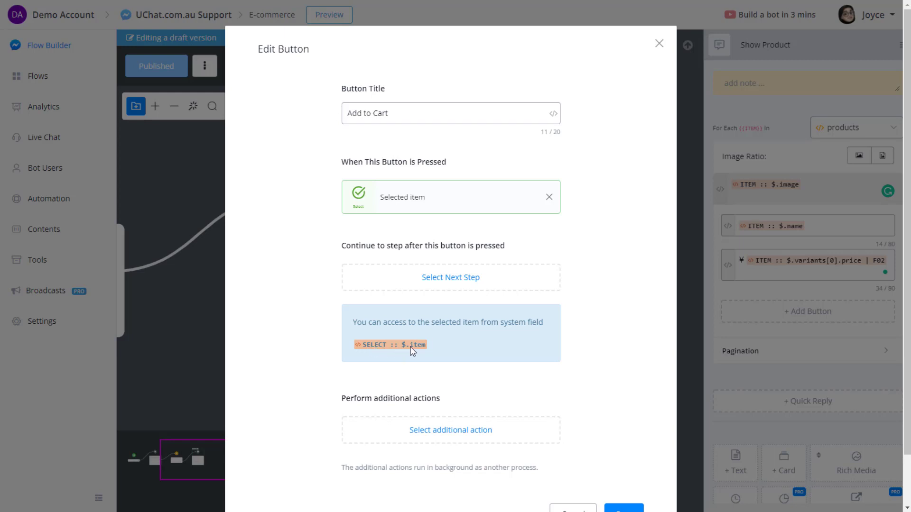
pyautogui.click(472, 280)
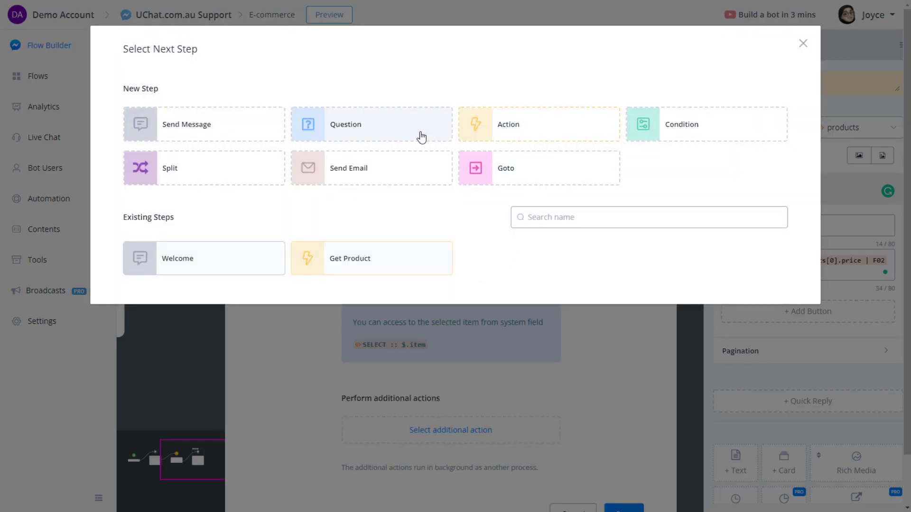
pyautogui.click(547, 128)
pyautogui.scroll(-1, 579, 332)
pyautogui.click(619, 460)
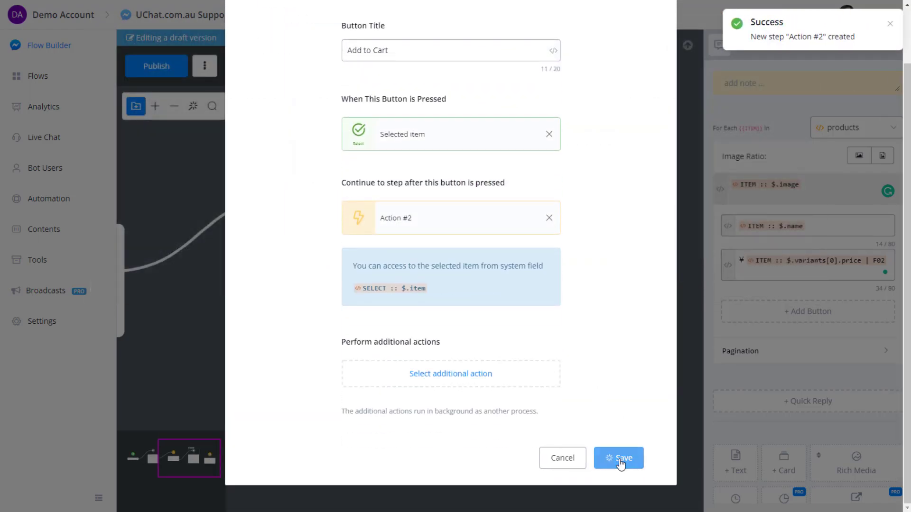
# Add the ecommerce Add to Cart action to the new Action step and rename the step "Add to Cart".
pyautogui.moveTo(618, 391); pyautogui.dragTo(407, 422)
pyautogui.click(524, 362)
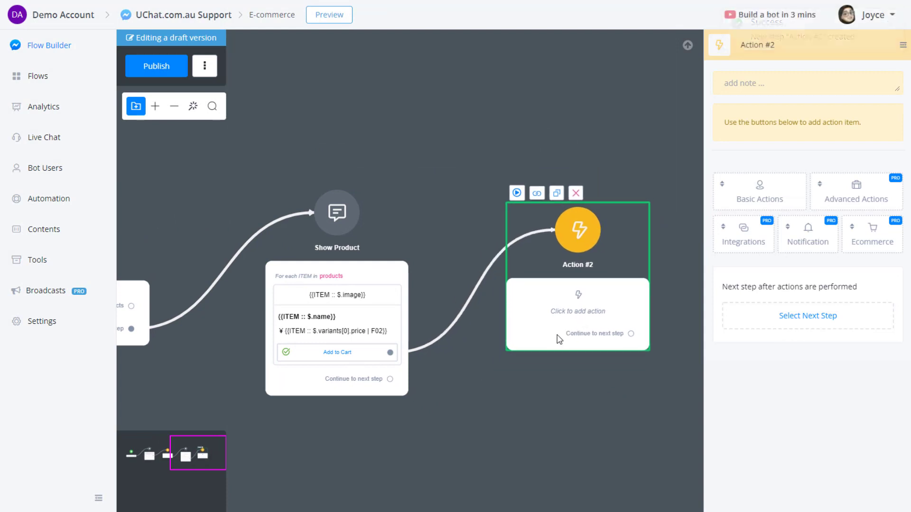
pyautogui.click(876, 233)
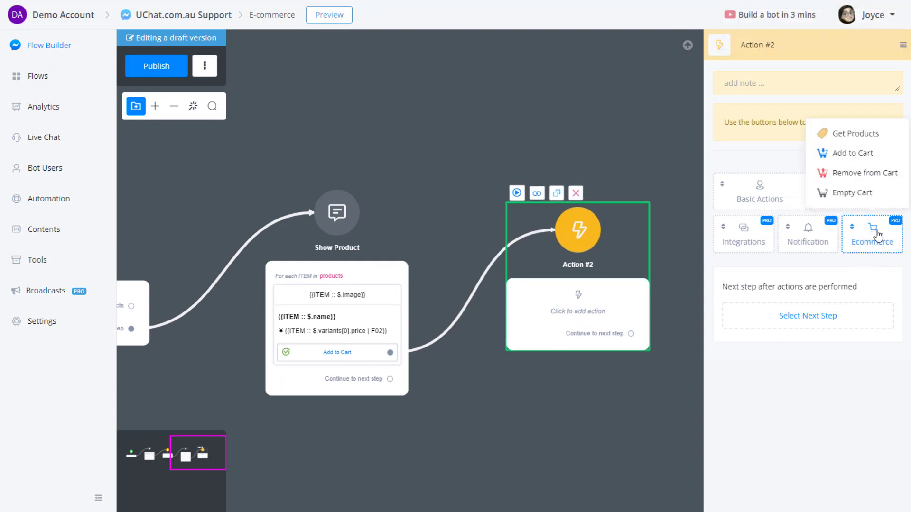
pyautogui.click(853, 154)
pyautogui.click(737, 45)
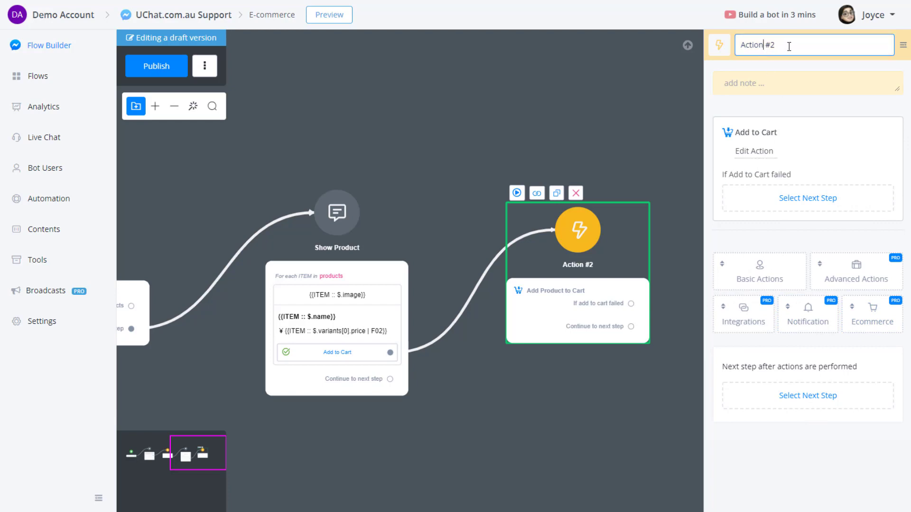
pyautogui.write('Add to Cart')
pyautogui.press('Return')
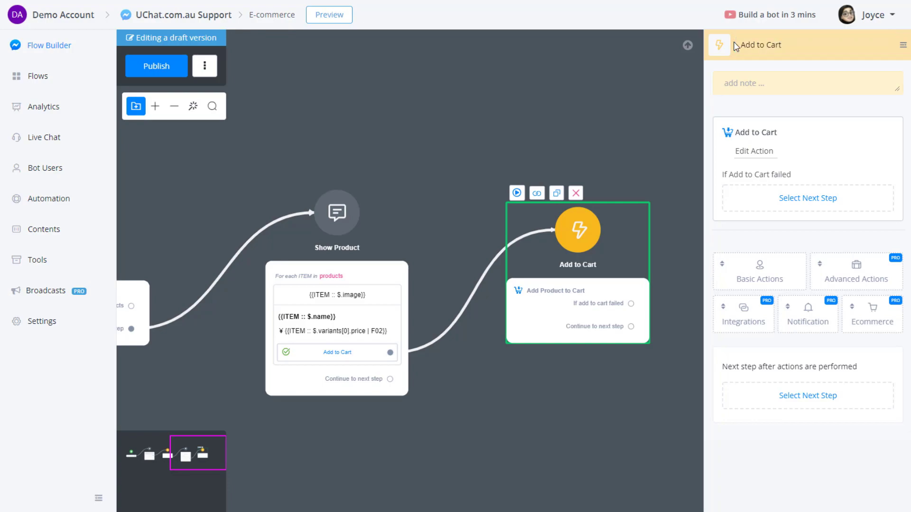
# Examine the Variant Id and Quantity settings of the Add to Cart action, leaving both blank.
pyautogui.click(763, 159)
pyautogui.click(229, 98)
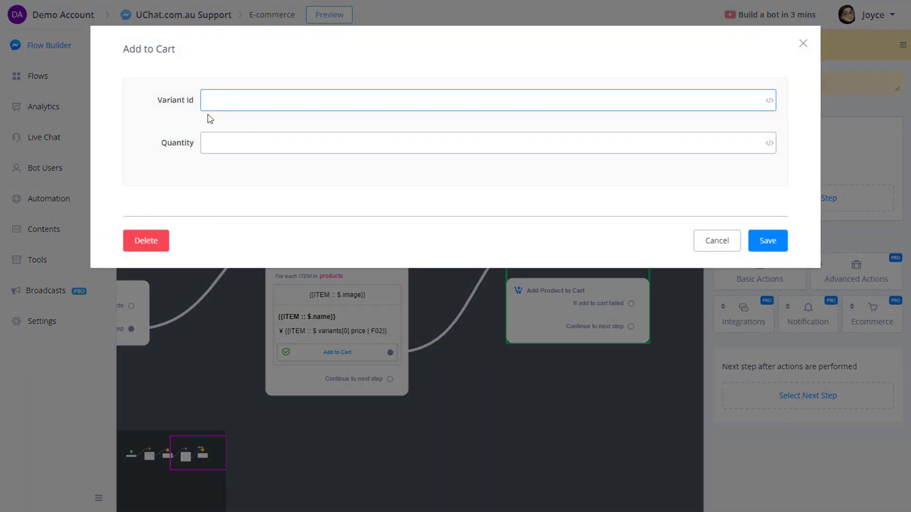
pyautogui.click(224, 104)
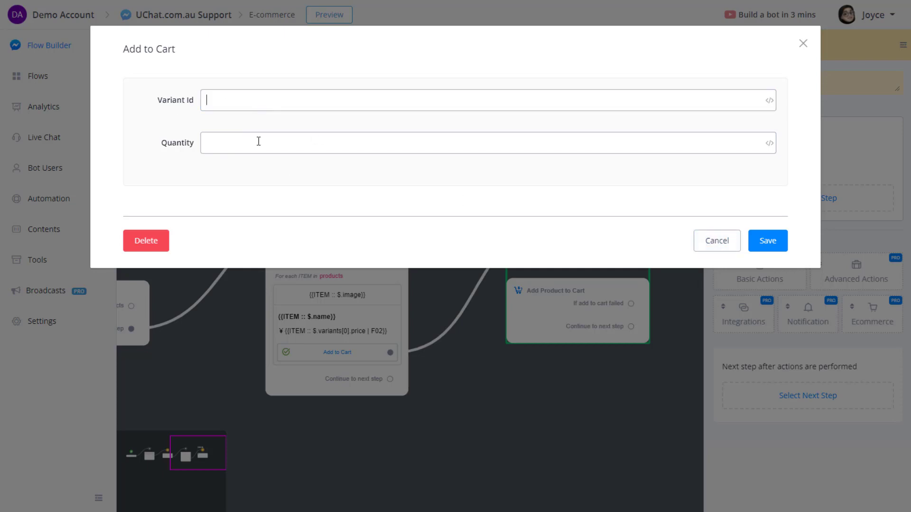
pyautogui.click(767, 242)
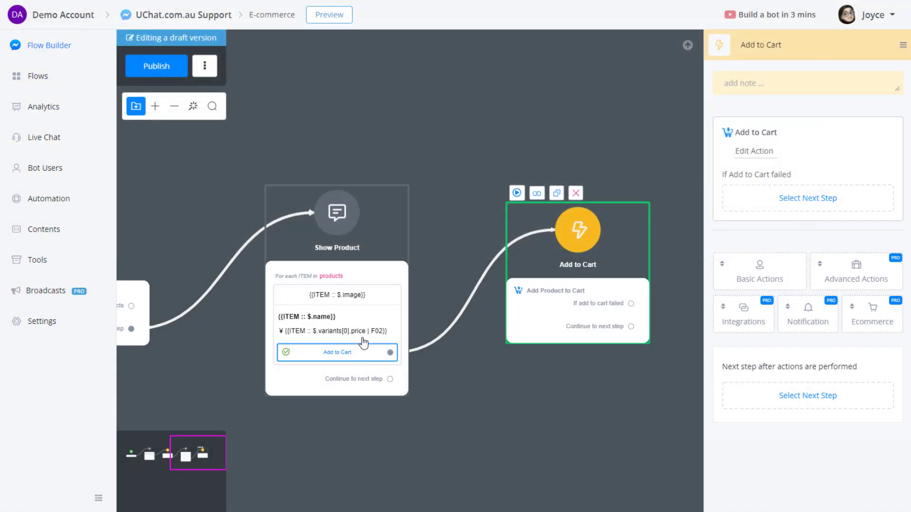
# Look up the JSON path of the first variant's variant_id in ITEM's sample data from the Show Product step, leaving the card unchanged.
pyautogui.click(362, 333)
pyautogui.click(719, 198)
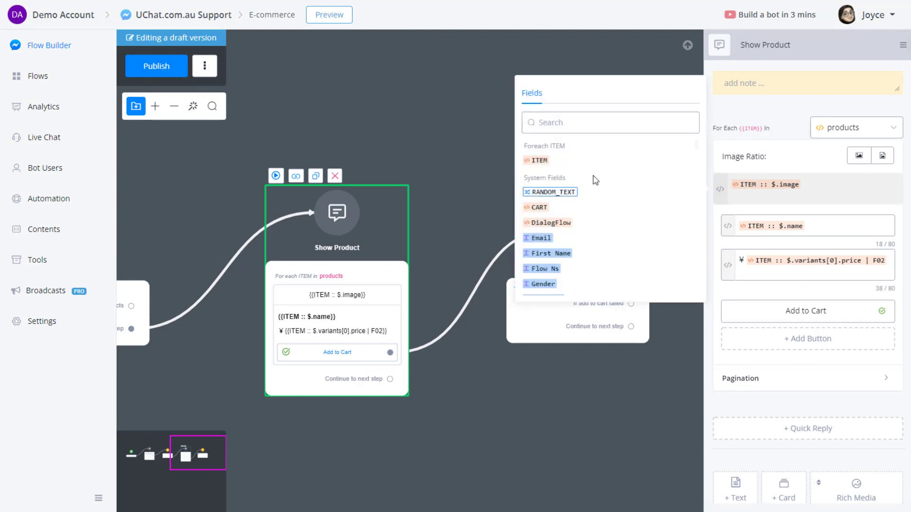
pyautogui.click(535, 161)
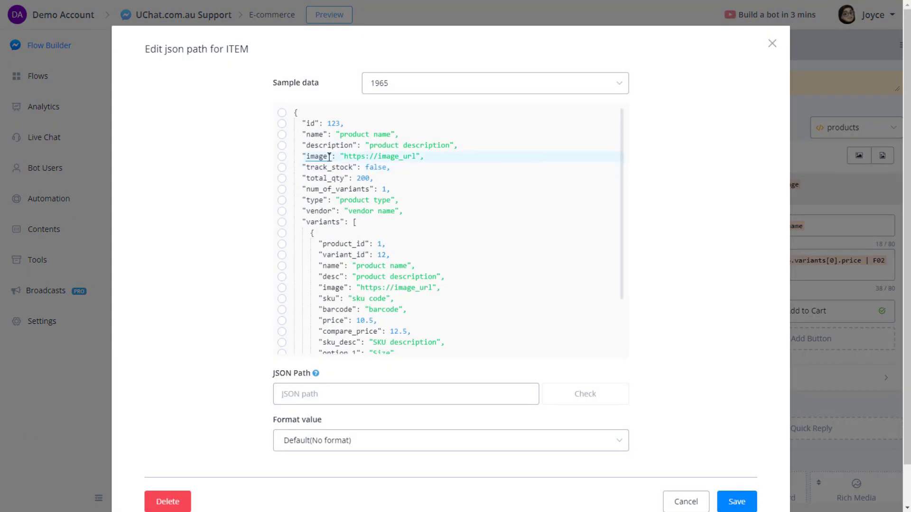
pyautogui.doubleClick(332, 255)
pyautogui.click(343, 257)
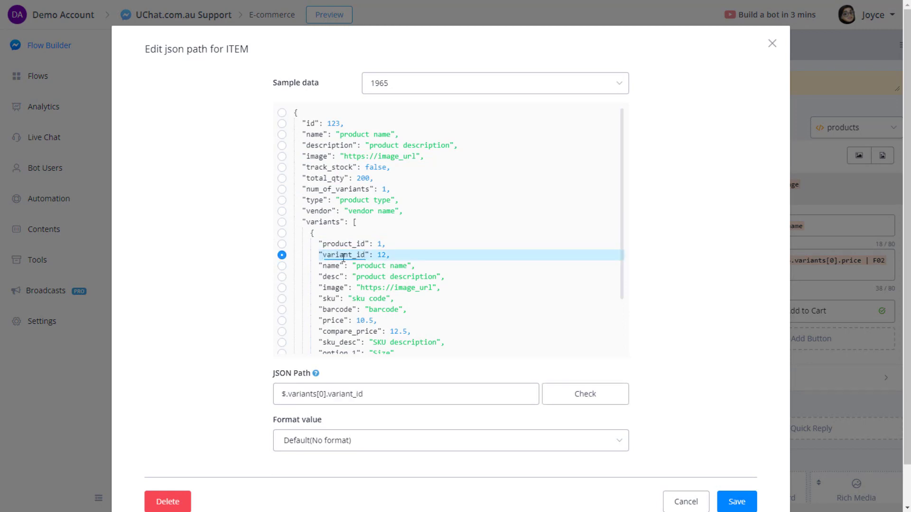
pyautogui.doubleClick(356, 255)
pyautogui.click(356, 255)
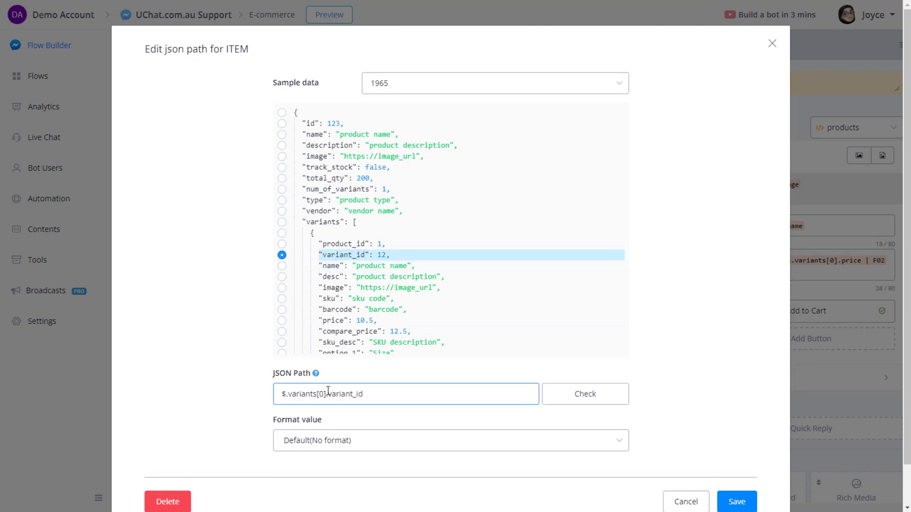
pyautogui.moveTo(382, 393); pyautogui.dragTo(279, 394)
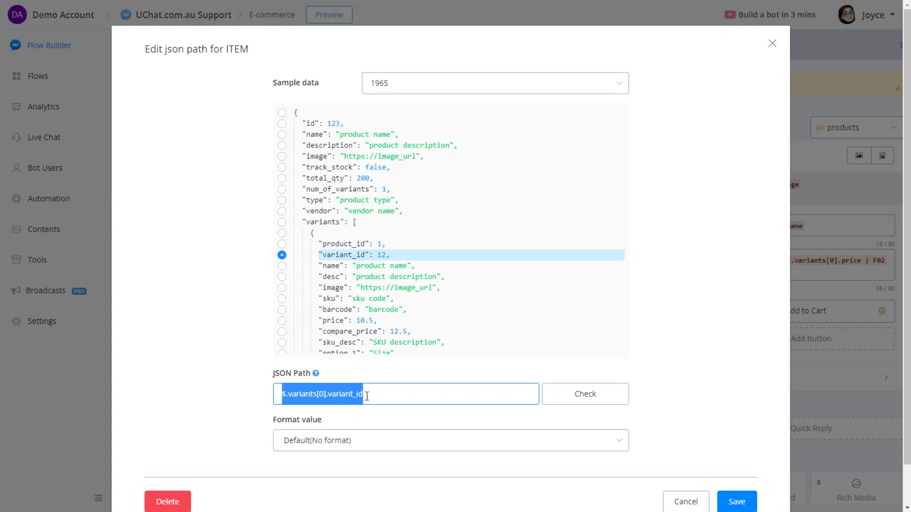
pyautogui.click(387, 398)
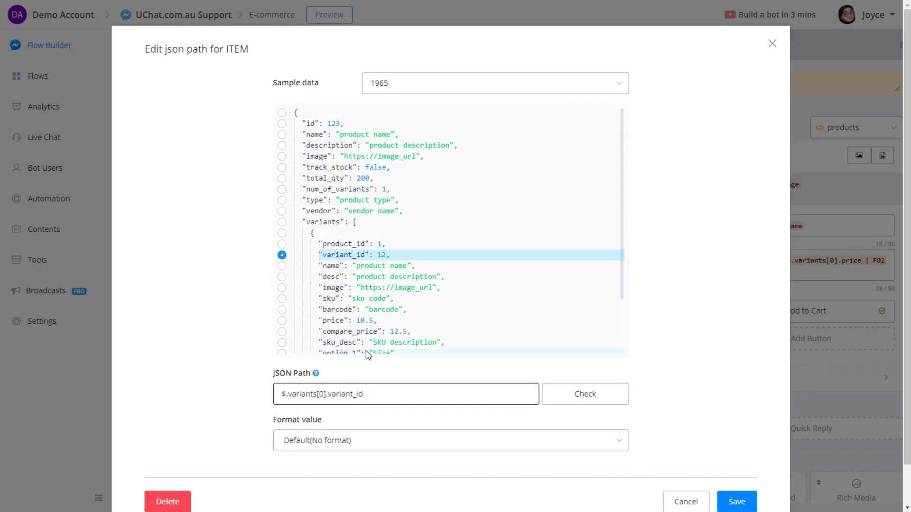
pyautogui.click(685, 501)
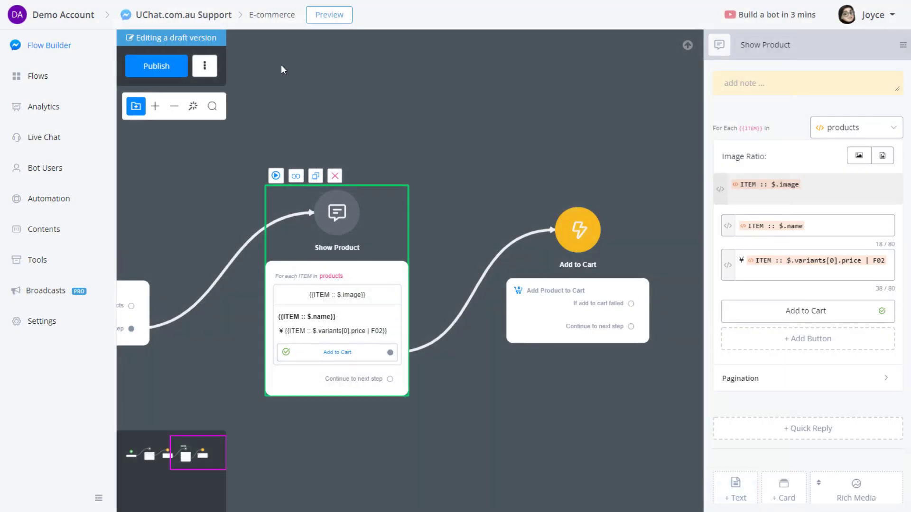
# Publish the E-commerce flow and open the UChat.com.au Support bot from the account dashboard in a second browser tab.
pyautogui.click(159, 65)
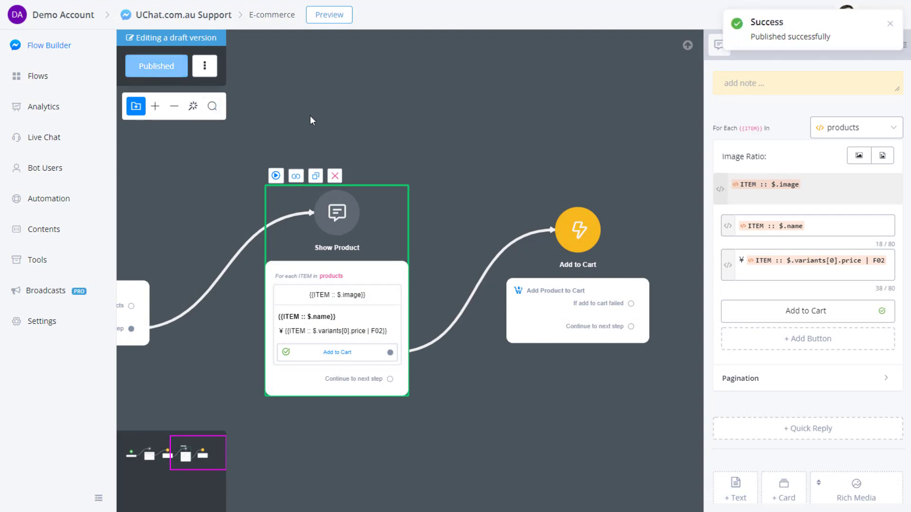
pyautogui.rightClick(48, 46)
pyautogui.rightClick(51, 16)
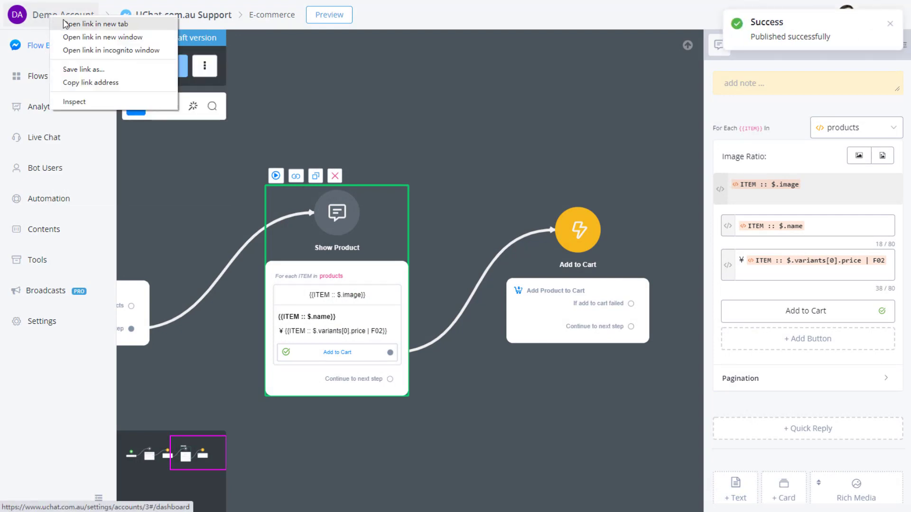
pyautogui.click(64, 24)
pyautogui.click(430, 1)
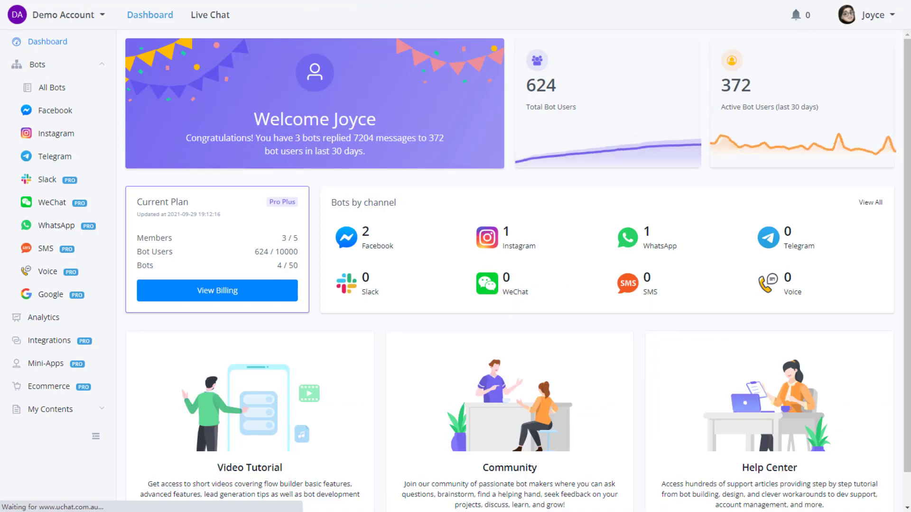
pyautogui.click(61, 87)
pyautogui.click(195, 99)
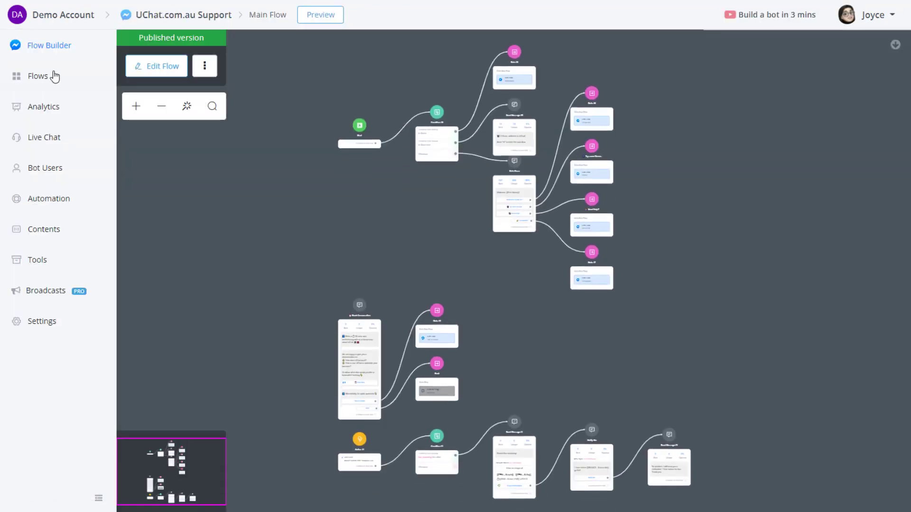
# Open the E-commerce sub flow in the second tab and put it into editing mode.
pyautogui.click(38, 76)
pyautogui.scroll(-3, 542, 449)
pyautogui.click(238, 407)
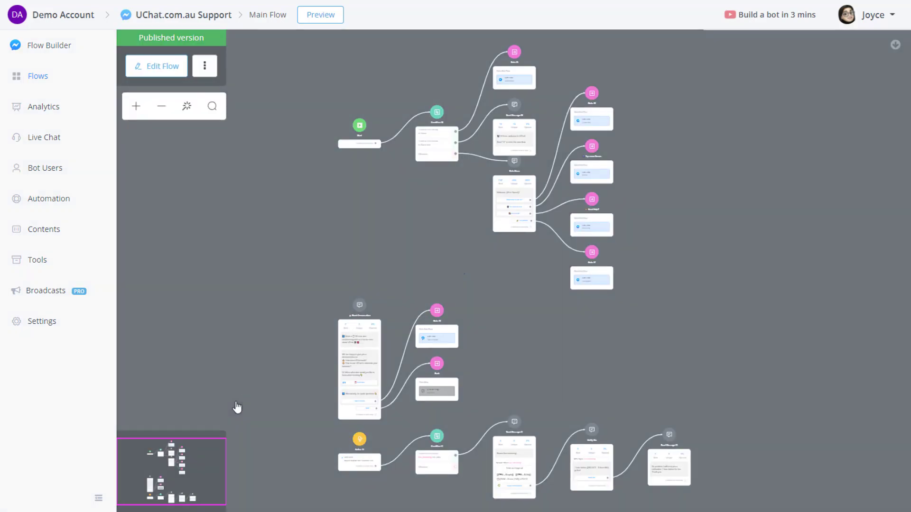
pyautogui.click(50, 77)
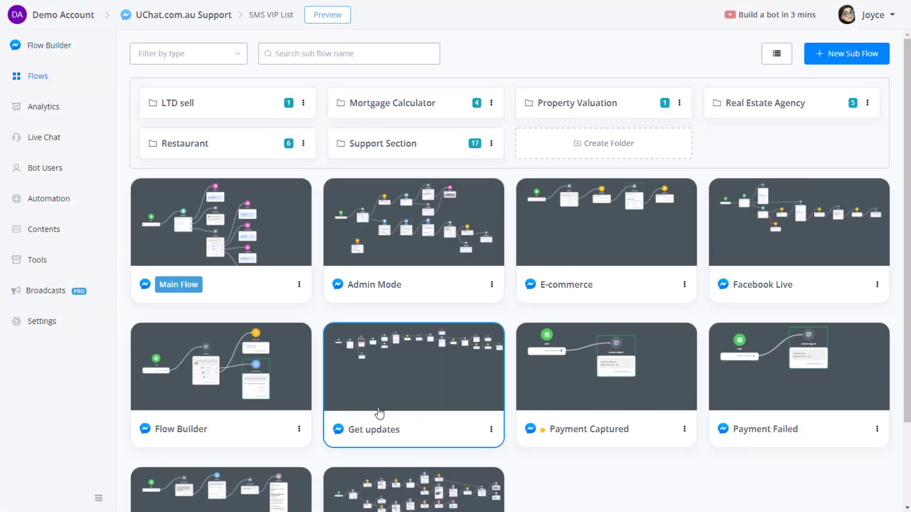
pyautogui.click(593, 234)
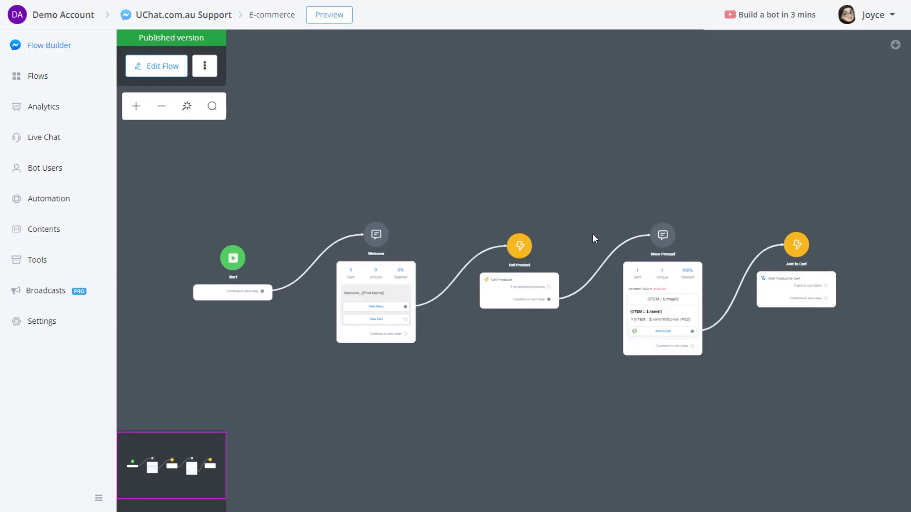
pyautogui.click(150, 76)
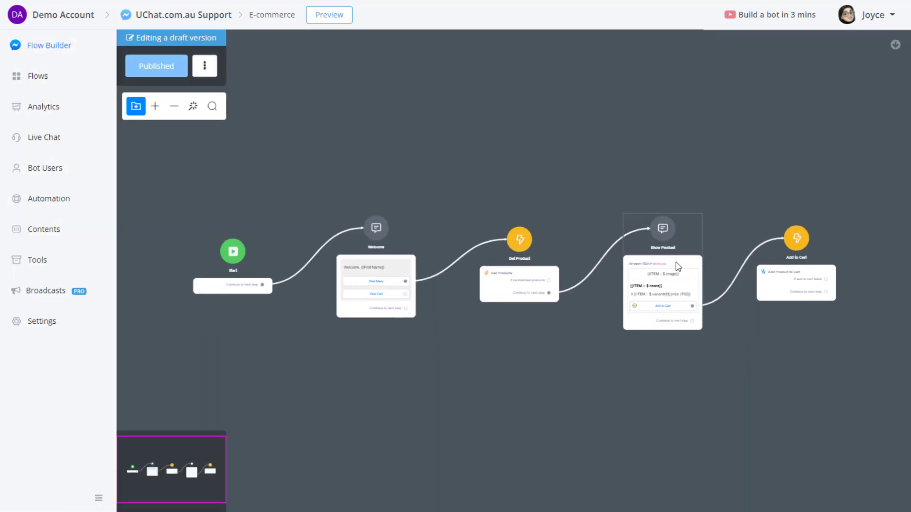
# Open ITEM's JSON path editor from Show Product in the second tab and the Add to Cart action's settings in the original tab.
pyautogui.click(639, 298)
pyautogui.click(719, 189)
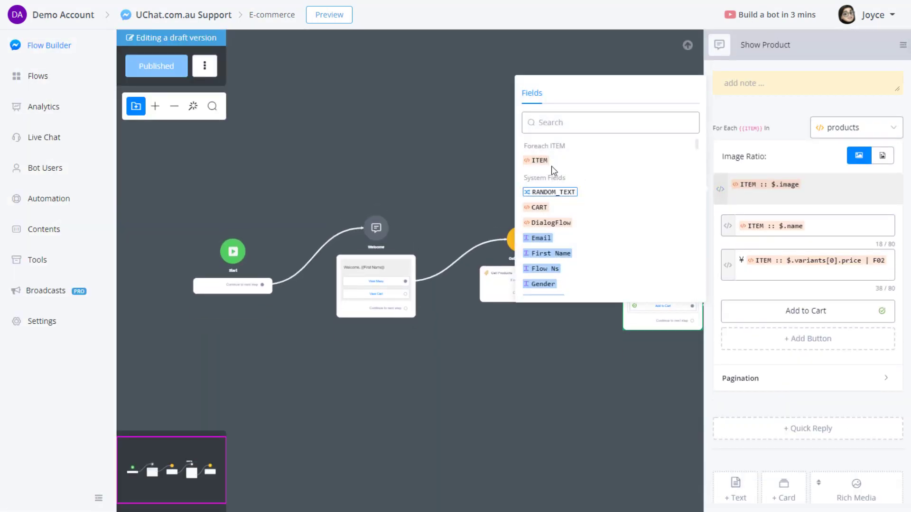
pyautogui.click(540, 163)
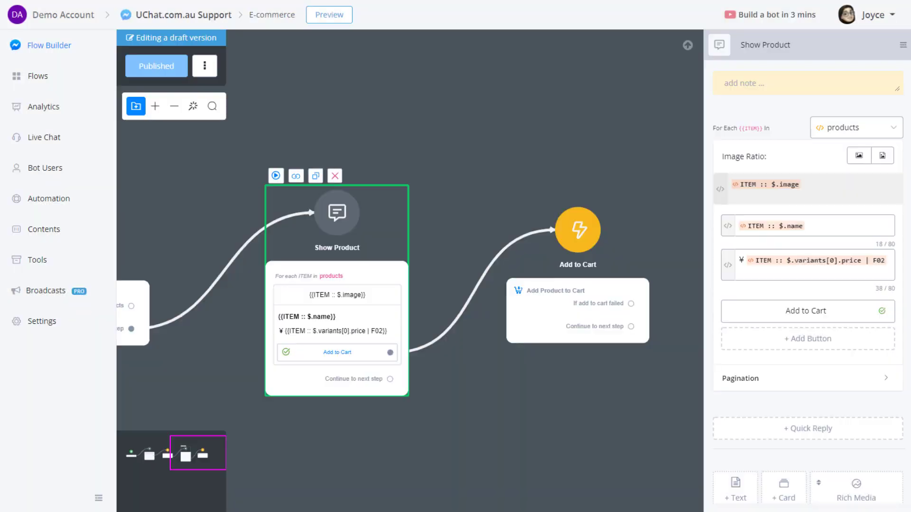
pyautogui.moveTo(600, 389); pyautogui.dragTo(531, 367)
pyautogui.click(510, 279)
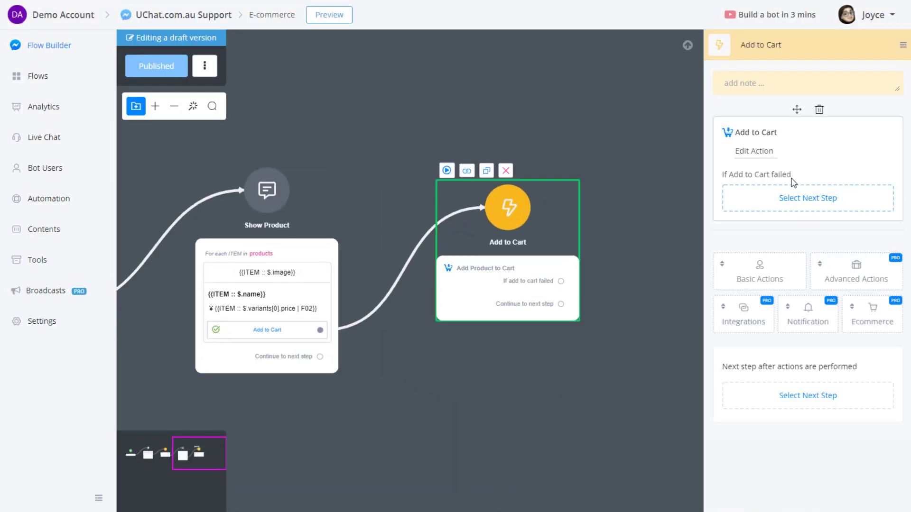
pyautogui.click(754, 157)
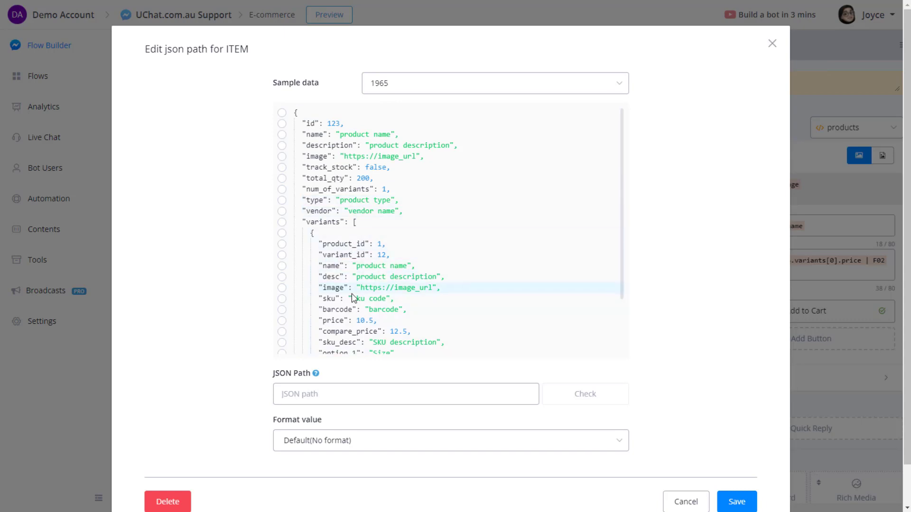
# Select variant_id in ITEM's sample data and copy its JSON path $.variants[0].variant_id.
pyautogui.click(345, 255)
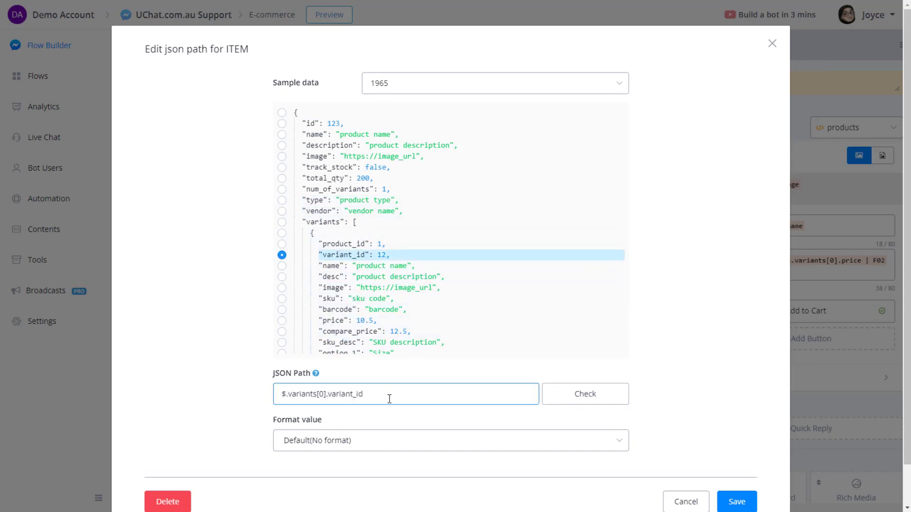
pyautogui.moveTo(386, 394); pyautogui.dragTo(269, 417)
pyautogui.hotkey('ctrl', 'c')
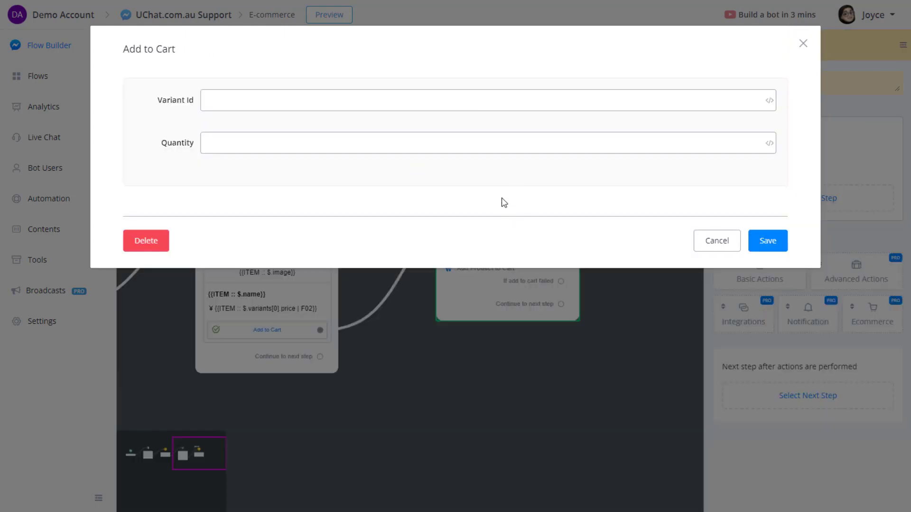
# Set the Add to Cart action's Variant Id to the SELECT field with JSON path $.item.variants[0].variant_id.
pyautogui.click(359, 100)
pyautogui.click(372, 145)
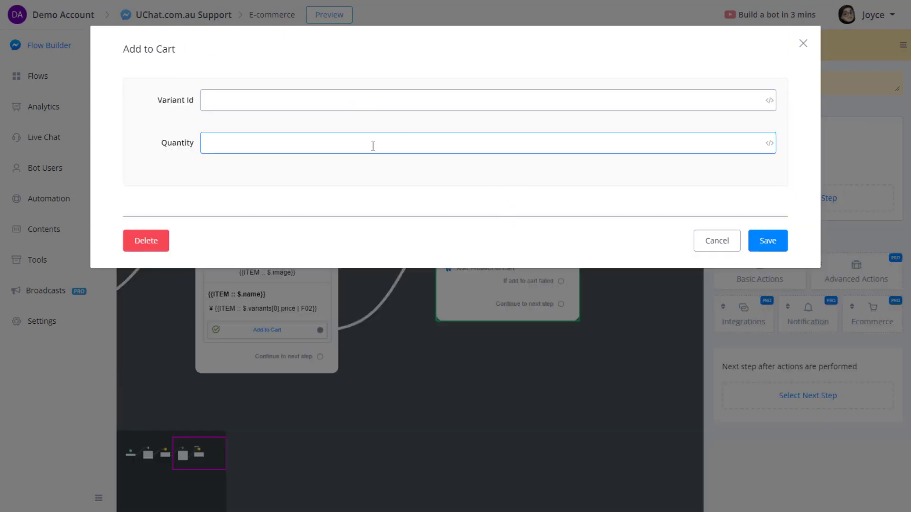
pyautogui.write('{{se')
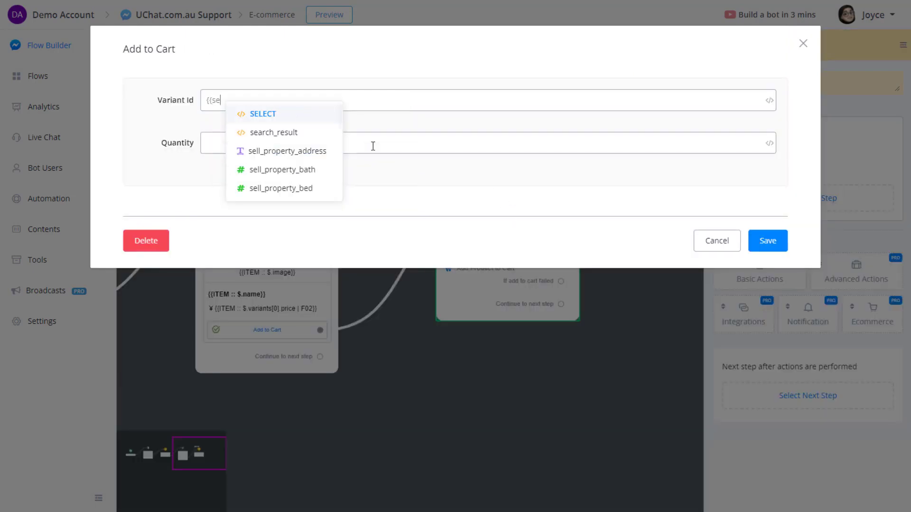
pyautogui.click(259, 114)
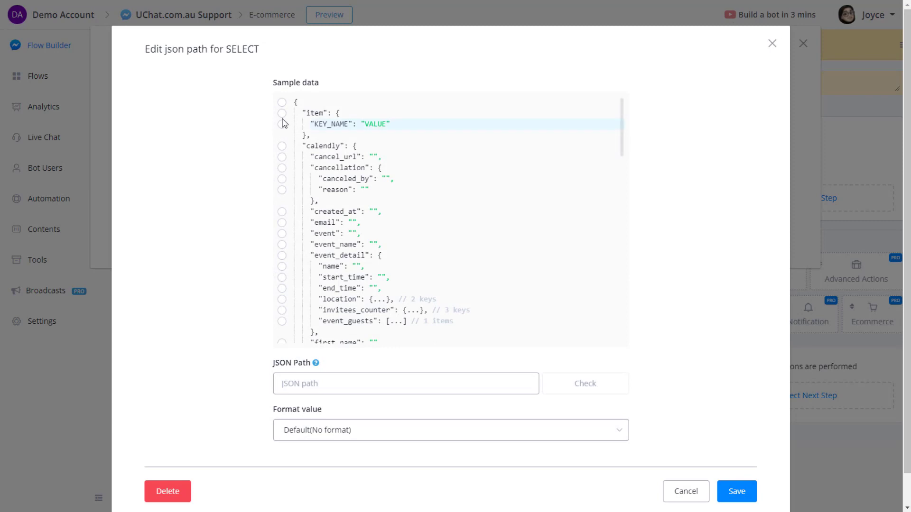
pyautogui.click(282, 113)
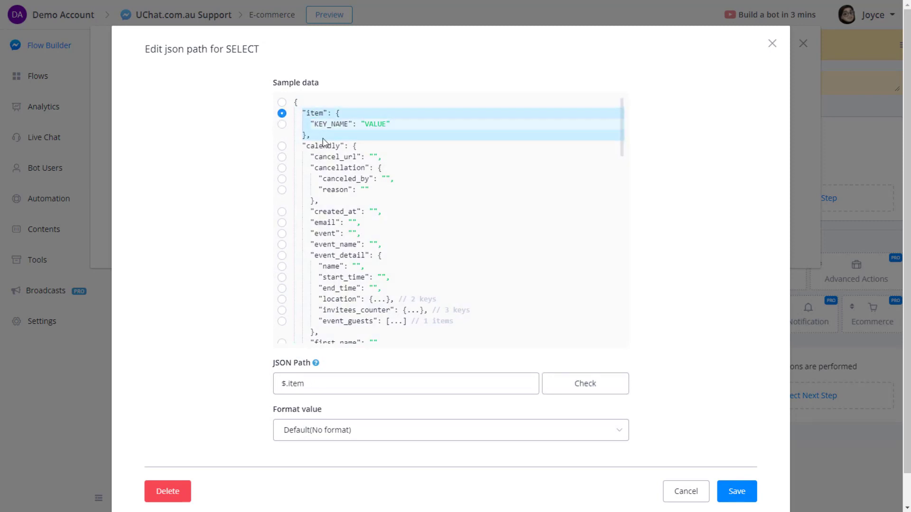
pyautogui.click(319, 385)
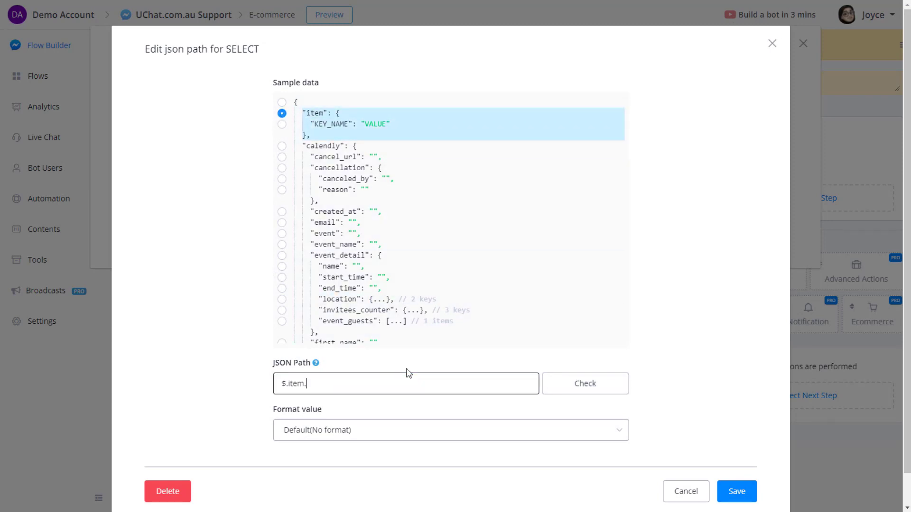
pyautogui.write('.')
pyautogui.hotkey('ctrl', 'v')
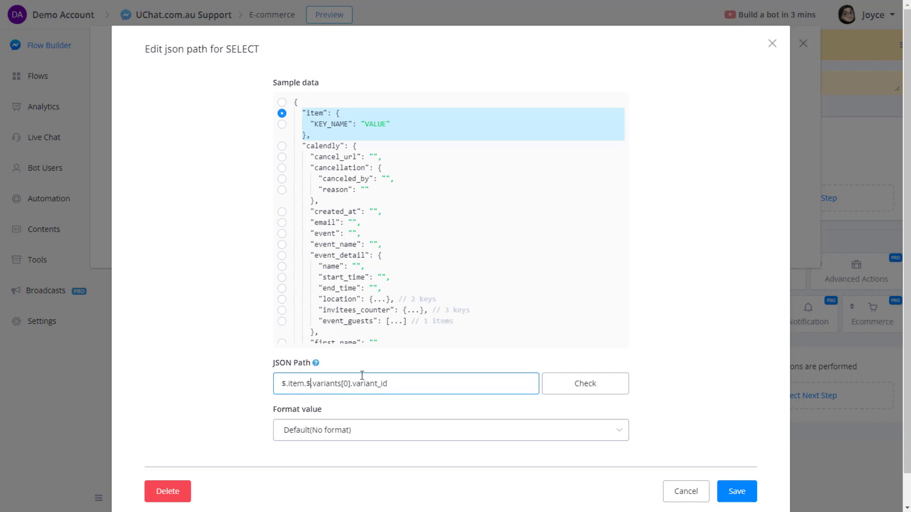
pyautogui.press('BackSpace')
pyautogui.press('BackSpace')
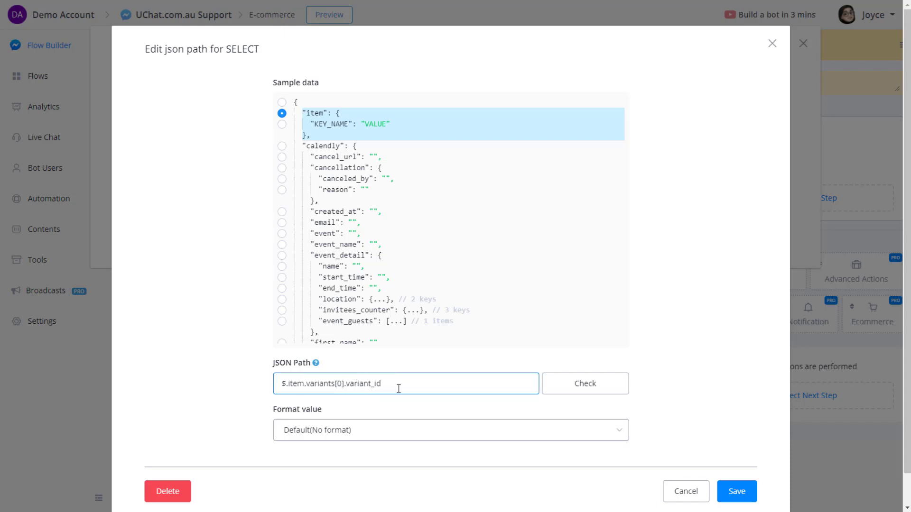
pyautogui.click(741, 492)
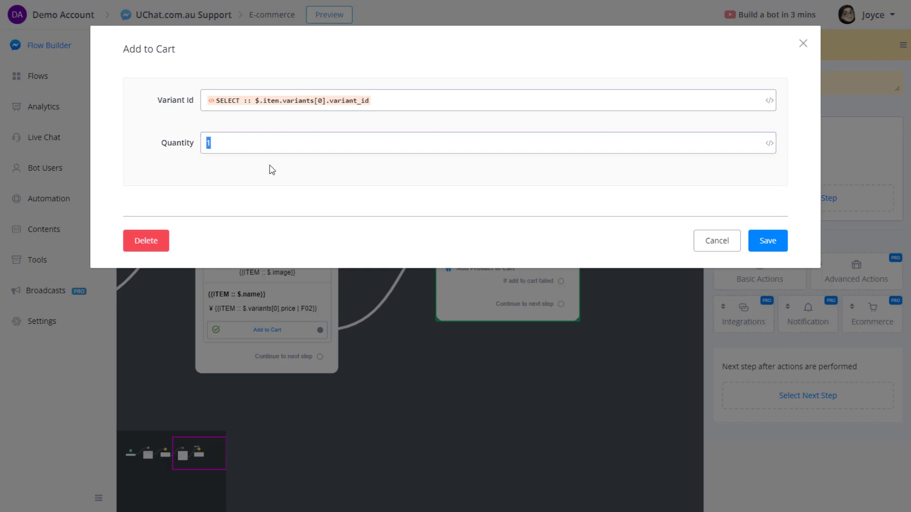
# Set the Add to Cart action's Quantity to the quantity custom field and save the action.
pyautogui.write('{{quan')
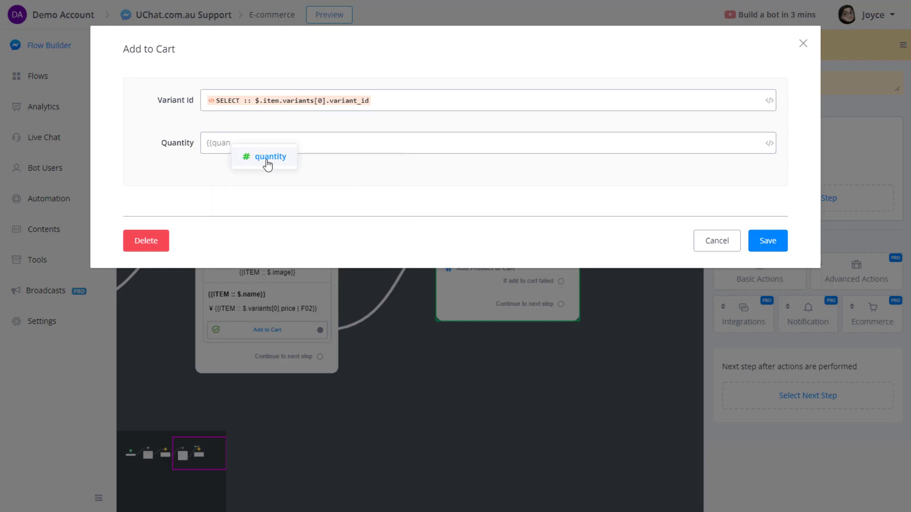
pyautogui.click(268, 163)
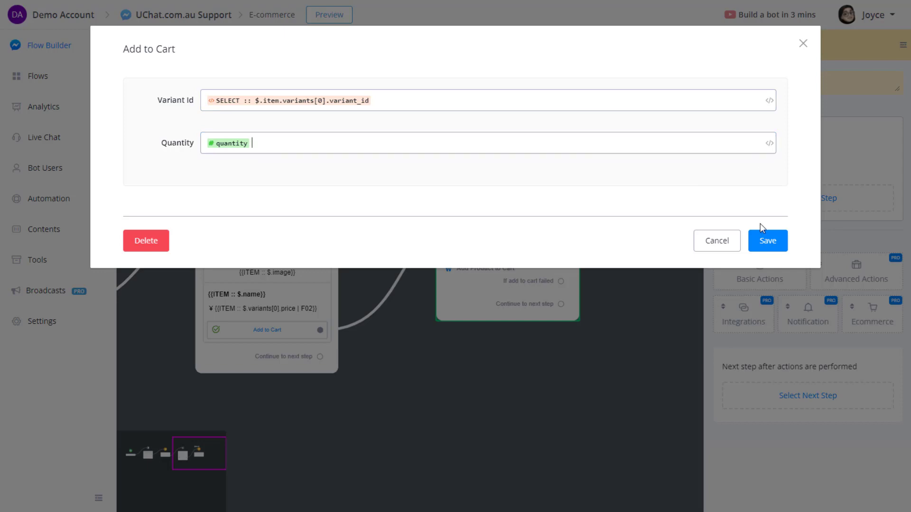
pyautogui.click(766, 240)
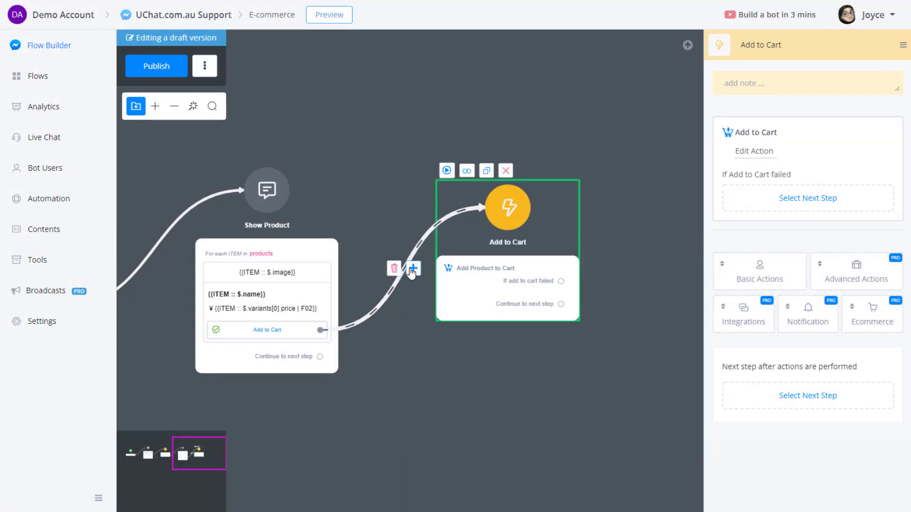
# Insert a Question step between Show Product and Add to Cart and auto-arrange the flow.
pyautogui.click(412, 275)
pyautogui.click(451, 292)
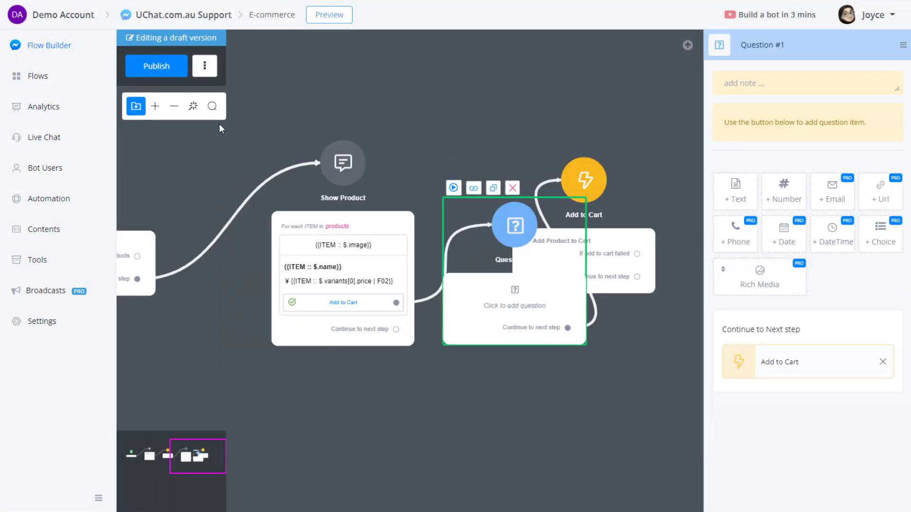
pyautogui.click(192, 106)
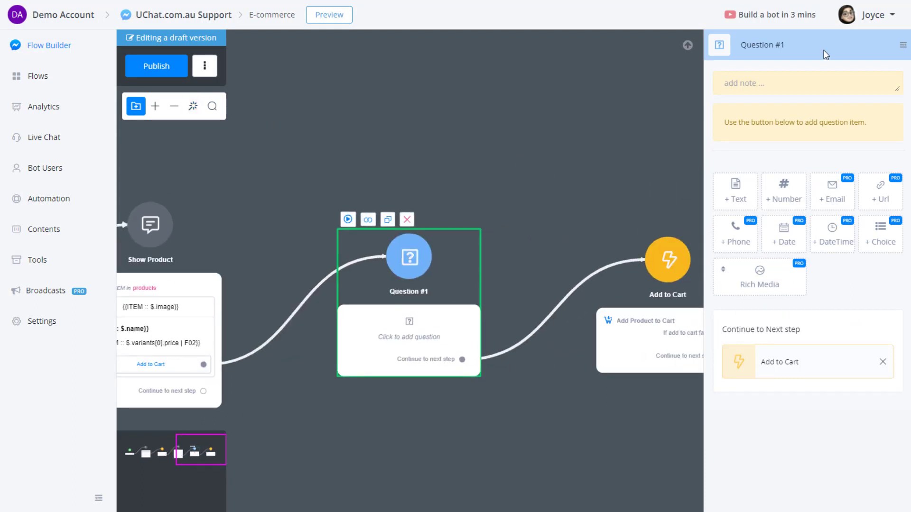
# Rename the new Question step as "Input Quantity".
pyautogui.click(772, 47)
pyautogui.moveTo(811, 42); pyautogui.dragTo(720, 48)
pyautogui.write('Inp')
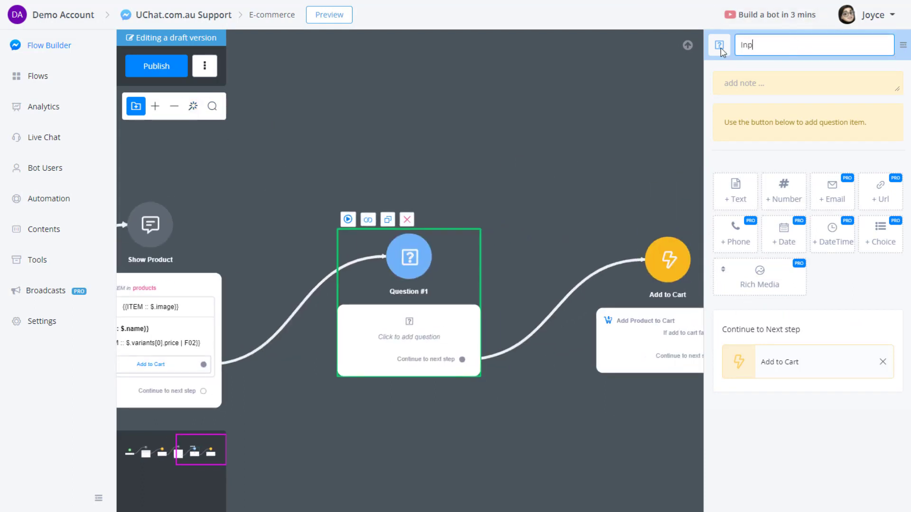
pyautogui.write('ut Quantity')
pyautogui.click(745, 107)
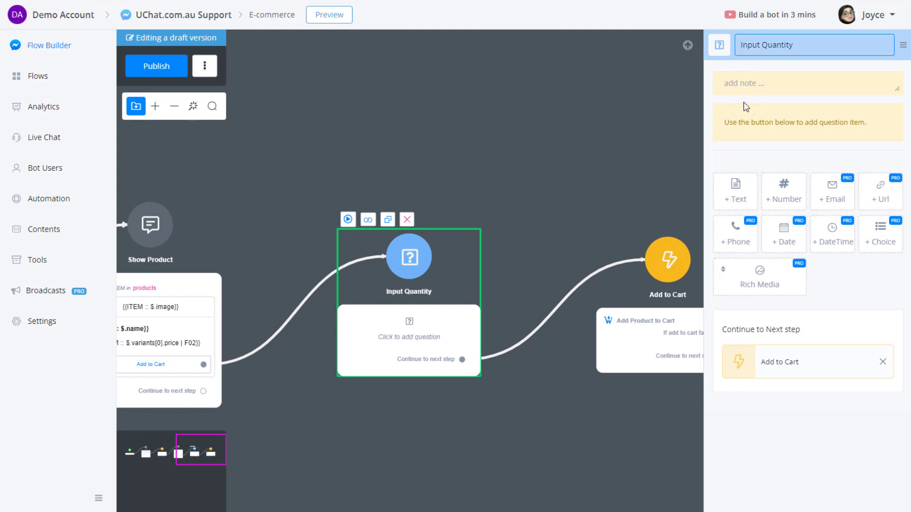
# Add a Number question reading "Input Quantity:" and save its response to the quantity custom field.
pyautogui.click(783, 189)
pyautogui.click(791, 172)
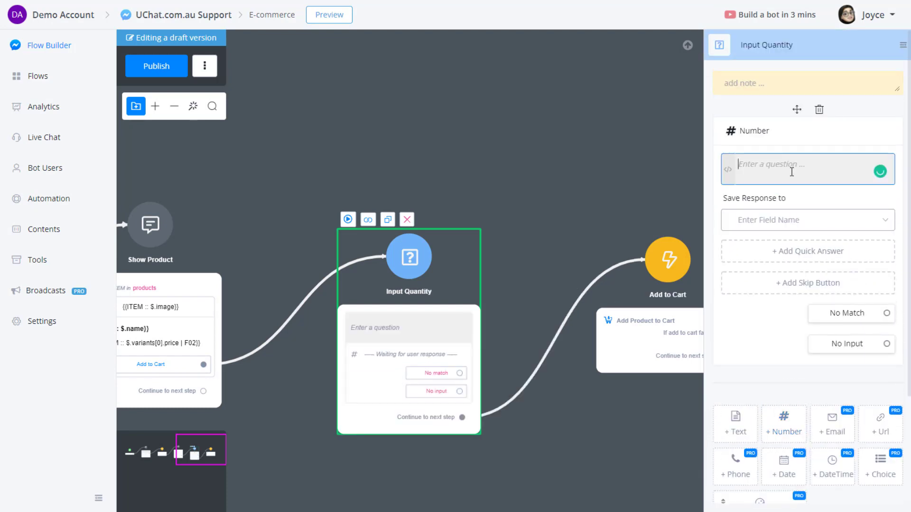
pyautogui.write('Input Quantity:')
pyautogui.click(798, 220)
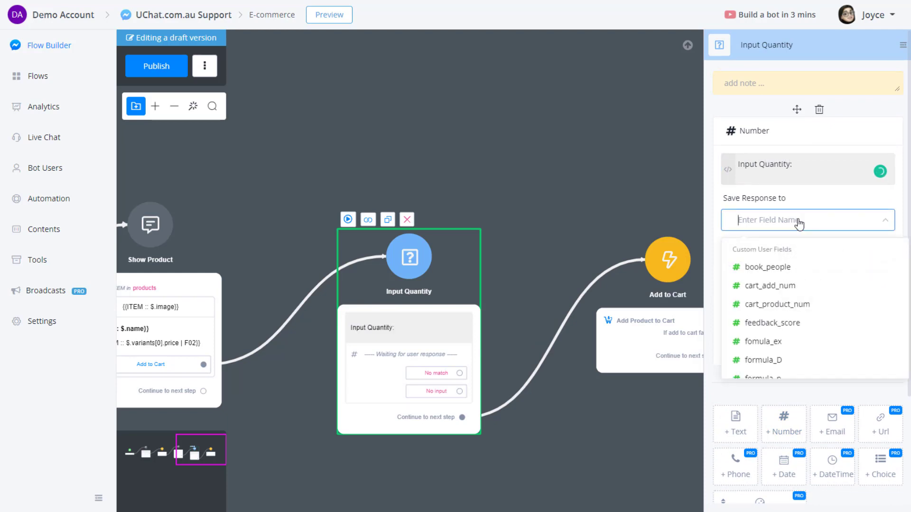
pyautogui.write('quan')
pyautogui.click(781, 284)
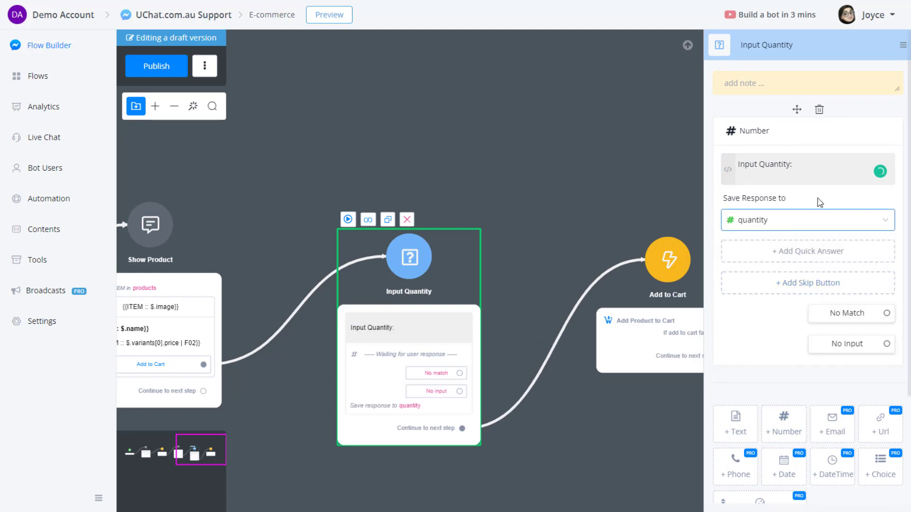
# Review the Variant Id and Quantity settings of the Add to Cart action, leaving it without saving.
pyautogui.hscroll(2, 572, 374)
pyautogui.click(590, 334)
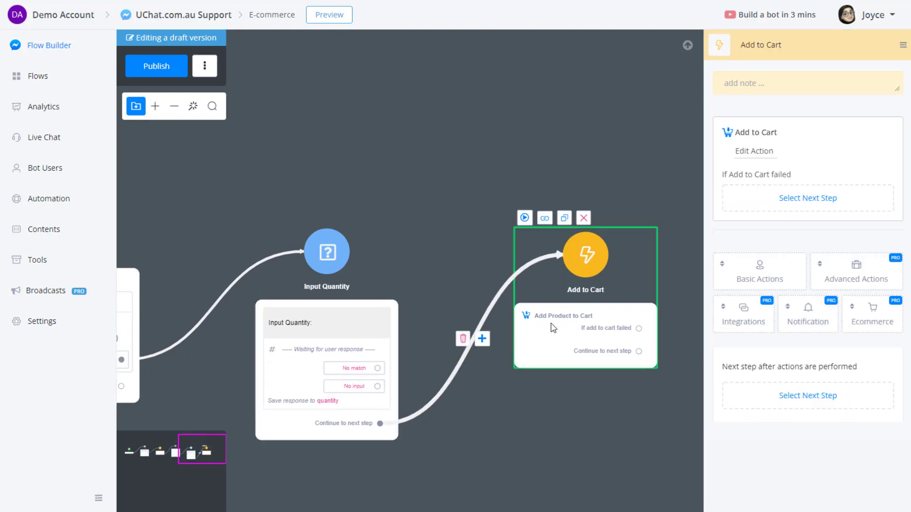
pyautogui.click(753, 151)
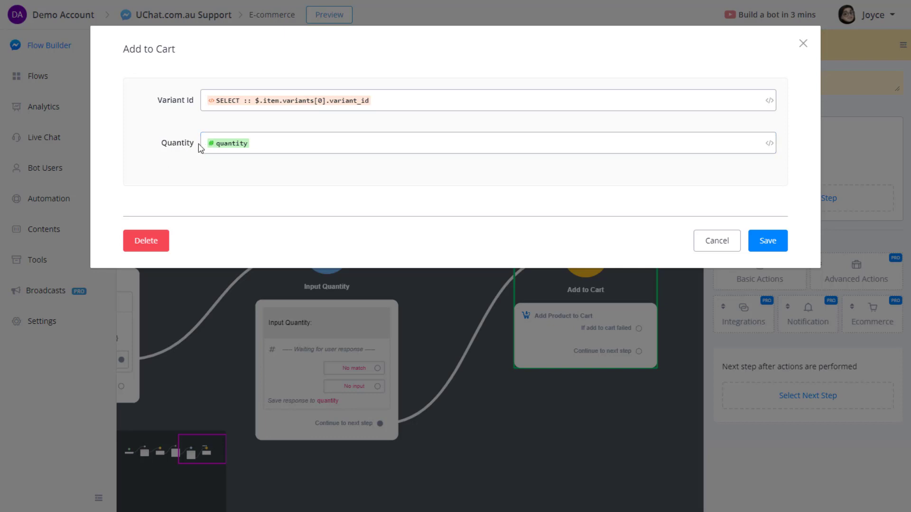
pyautogui.click(716, 240)
# Add a Send Message step after Add to Cart's continue-to-next-step output and name it "Item Added".
pyautogui.moveTo(517, 343); pyautogui.dragTo(663, 262)
pyautogui.click(692, 263)
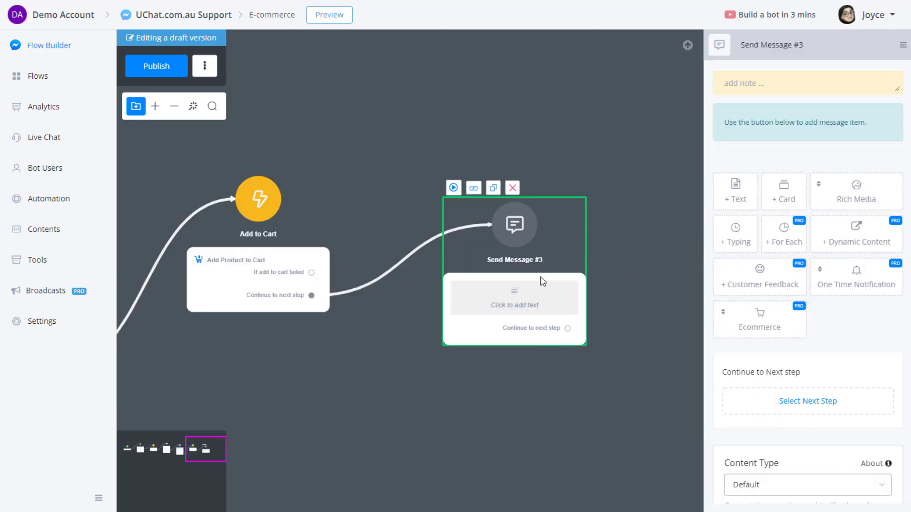
pyautogui.click(778, 44)
pyautogui.moveTo(814, 42); pyautogui.dragTo(725, 47)
pyautogui.press('BackSpace')
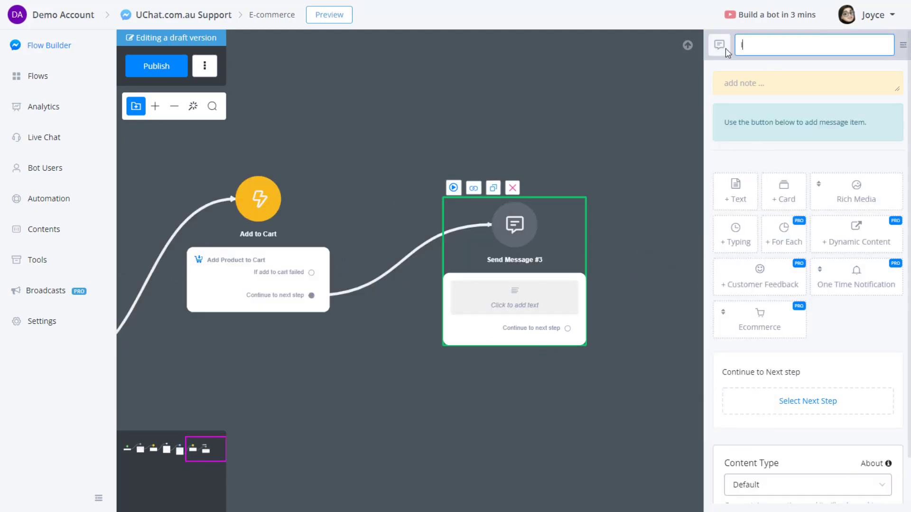
pyautogui.write('Item Added')
pyautogui.press('Return')
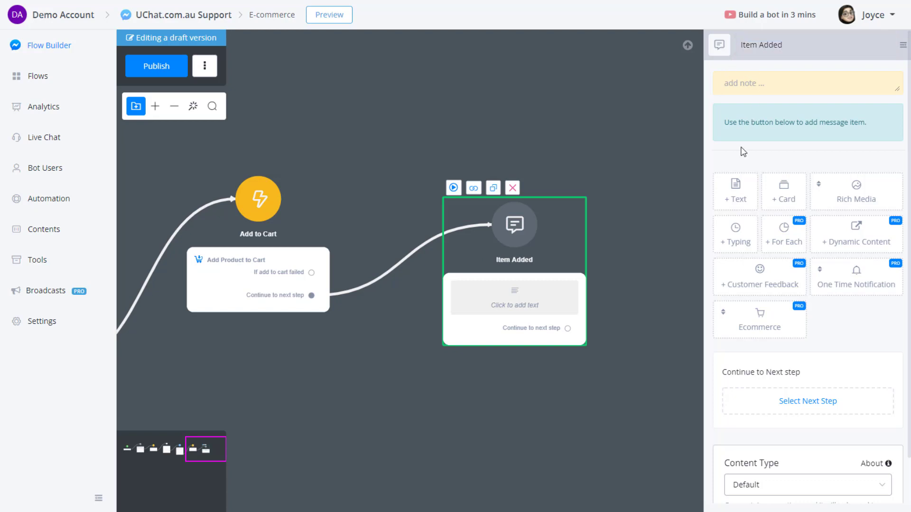
# Add a text block to Item Added and copy the product name's JSON path $.name from ITEM's sample data.
pyautogui.click(730, 196)
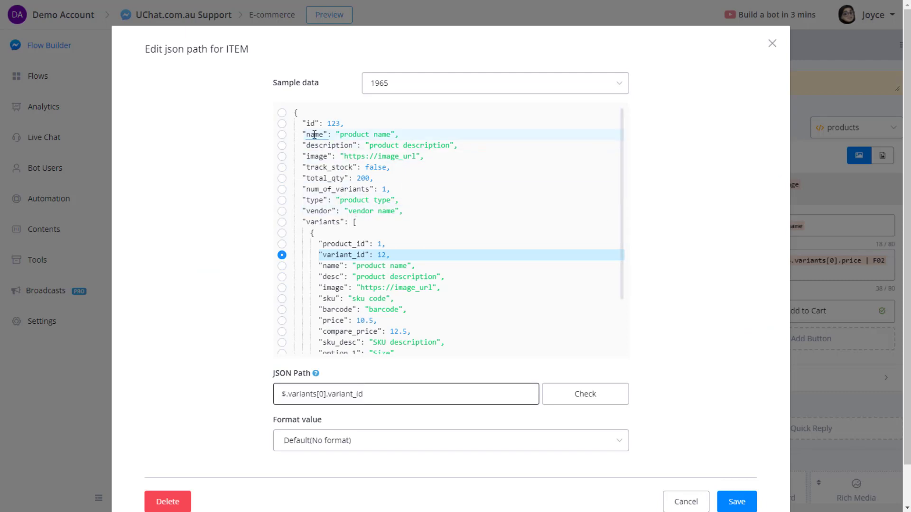
pyautogui.click(304, 136)
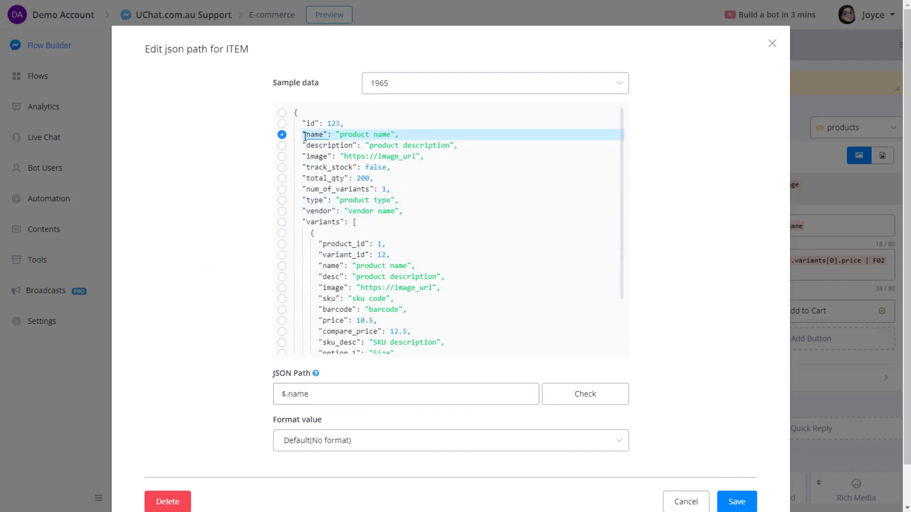
pyautogui.moveTo(310, 398); pyautogui.dragTo(283, 398)
pyautogui.click(331, 381)
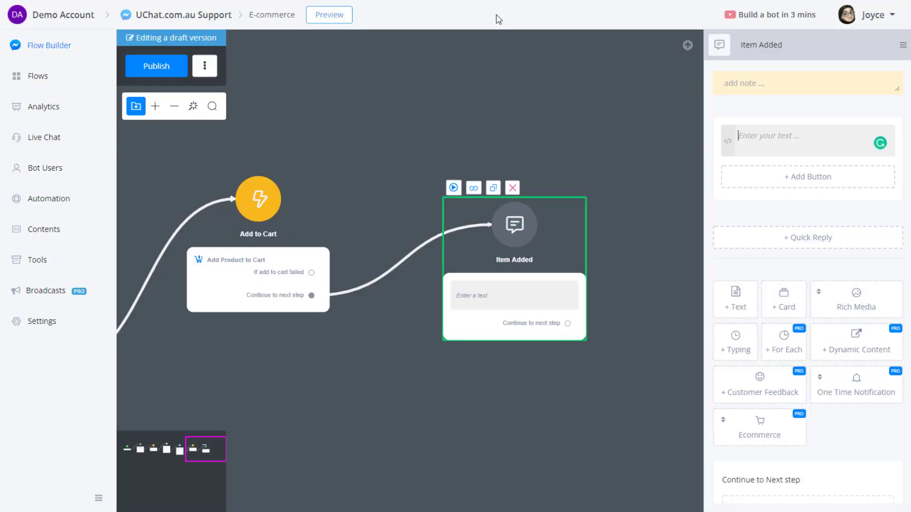
# Insert the SELECT field with JSON path $.item.name into the Item Added message text.
pyautogui.click(746, 134)
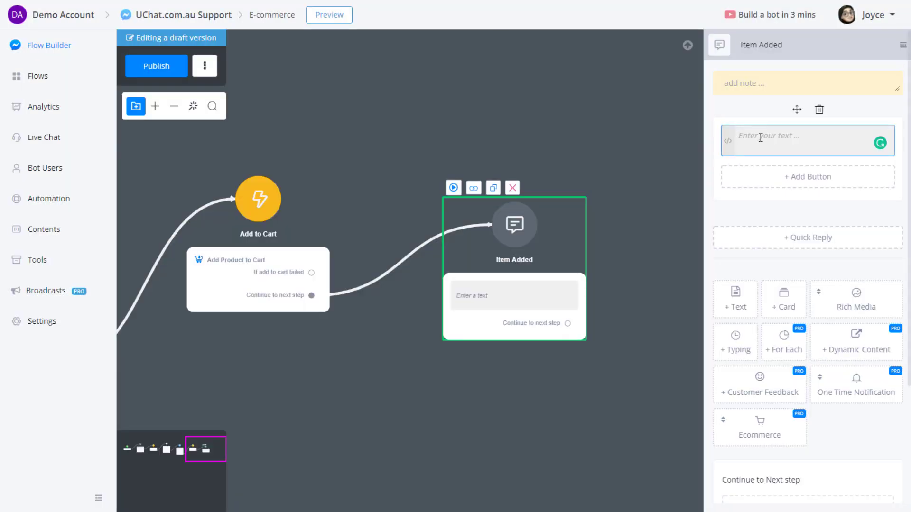
pyautogui.write('{{se')
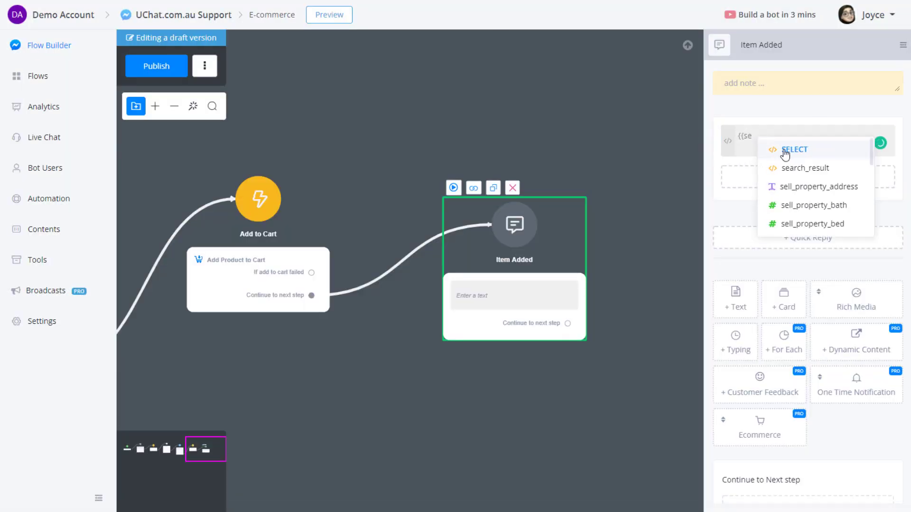
pyautogui.click(787, 150)
pyautogui.click(306, 113)
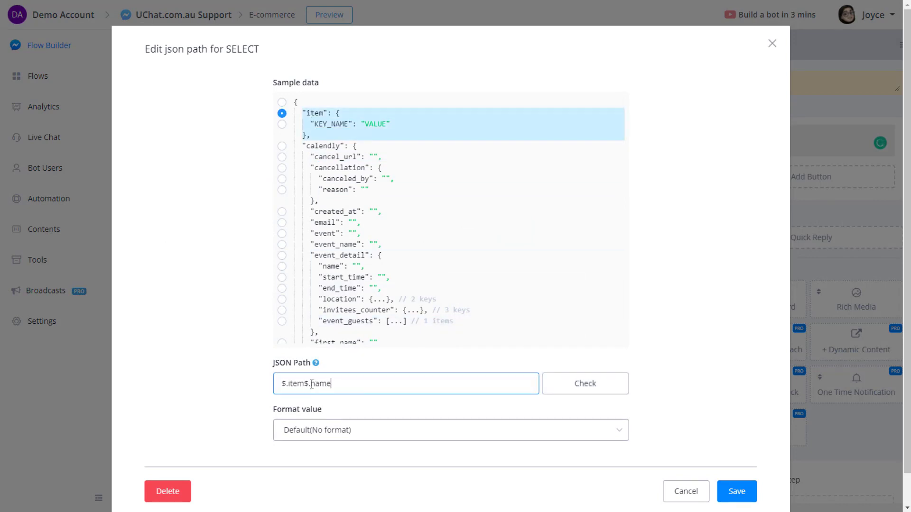
pyautogui.click(453, 351)
pyautogui.click(736, 491)
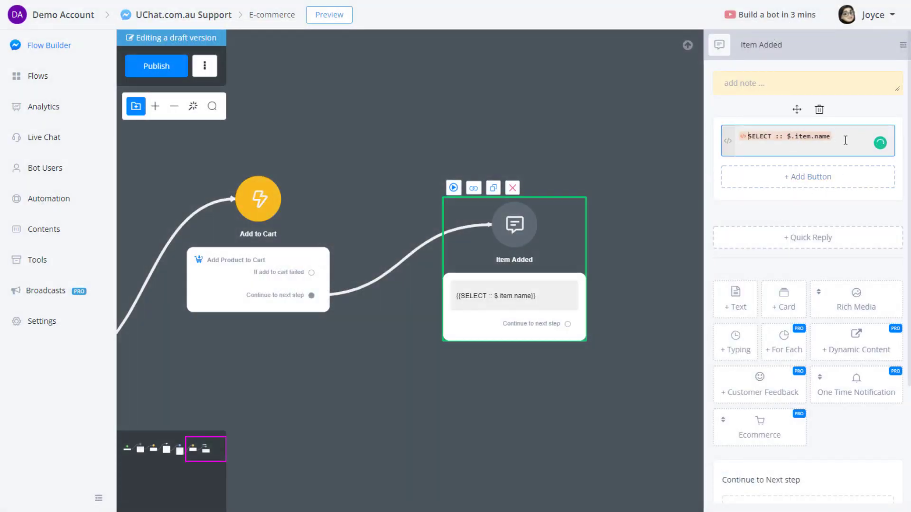
# Put the quantity field before the product name and end the Item Added message with "added to cart.".
pyautogui.click(727, 143)
pyautogui.write('quan')
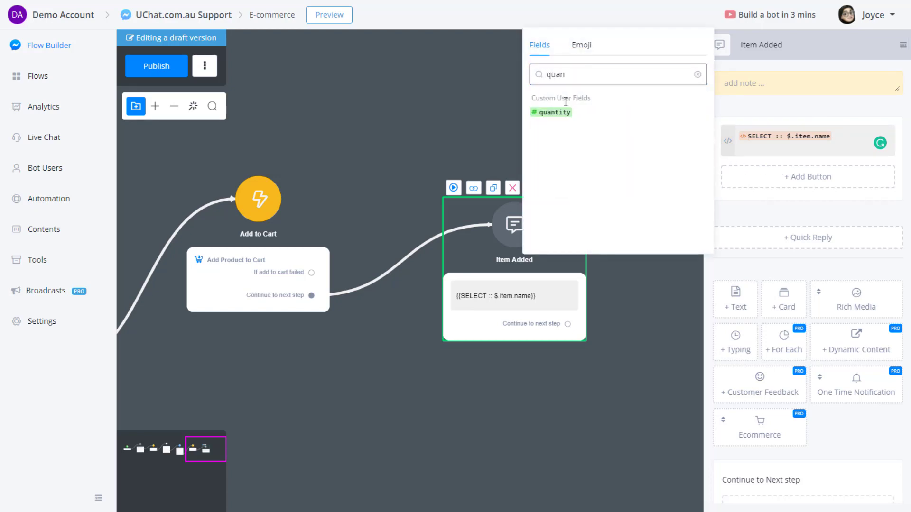
pyautogui.click(562, 112)
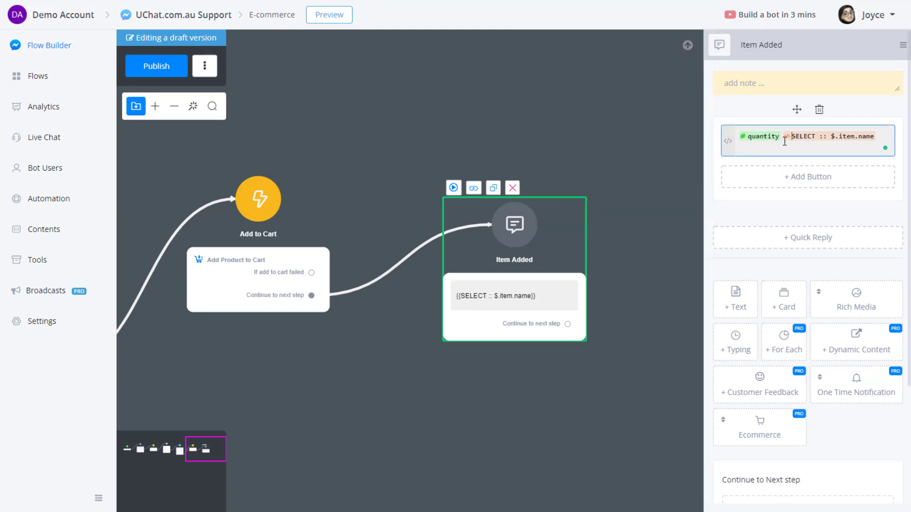
pyautogui.click(785, 141)
pyautogui.write('added to cart.')
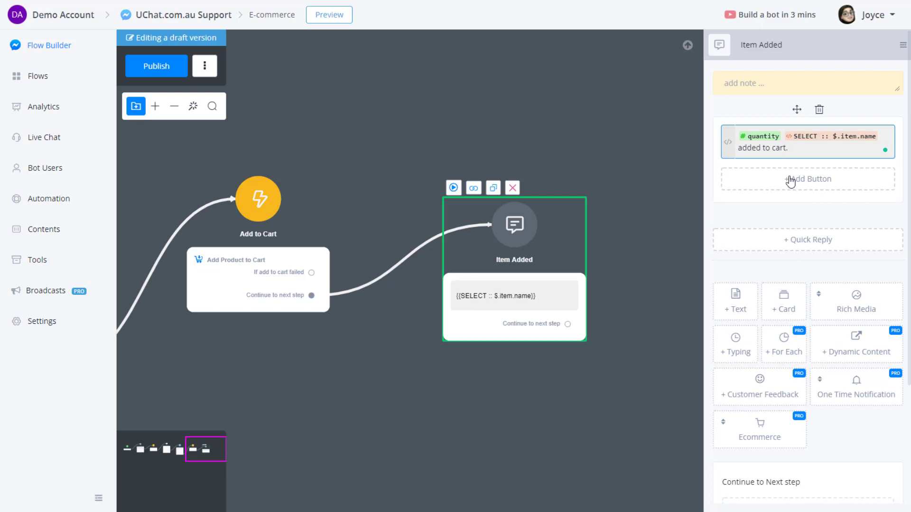
pyautogui.click(761, 216)
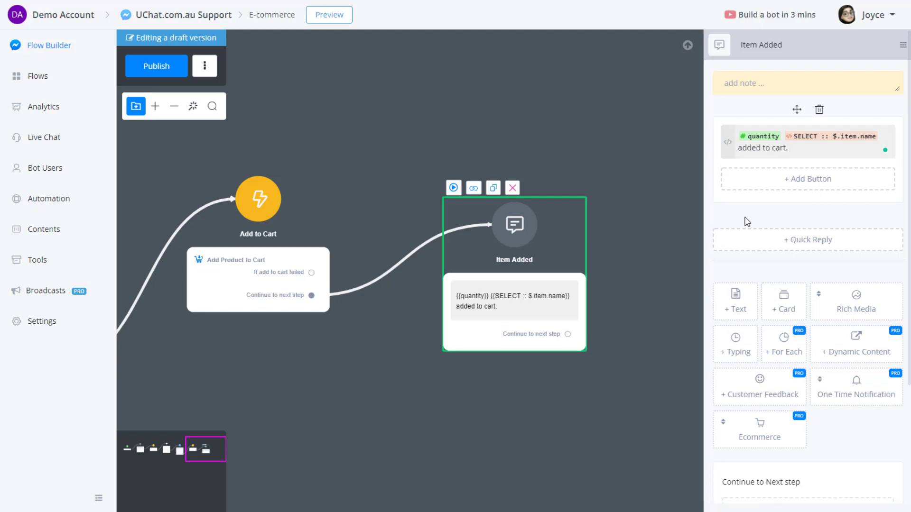
# Review the whole flow from Start through Show Product and Input Quantity to Item Added.
pyautogui.moveTo(298, 392); pyautogui.dragTo(516, 333)
pyautogui.scroll(-3, 387, 372)
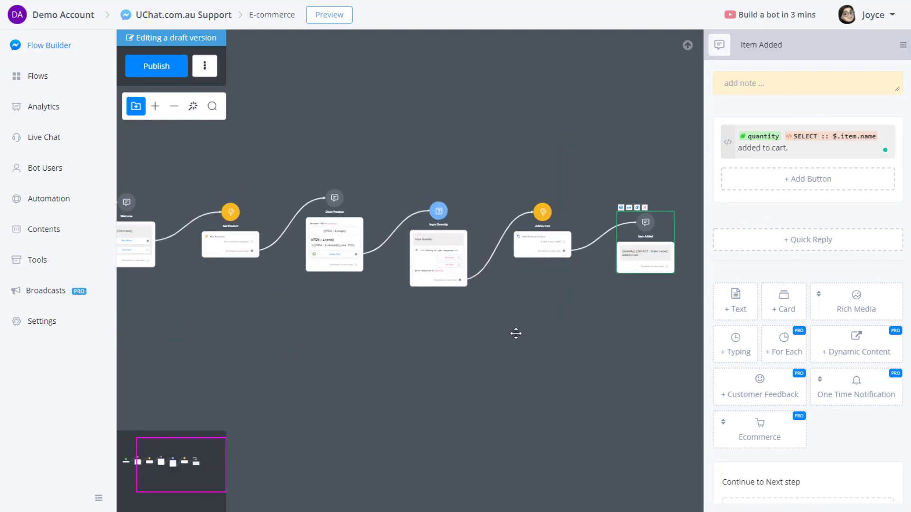
pyautogui.moveTo(515, 333); pyautogui.dragTo(522, 339)
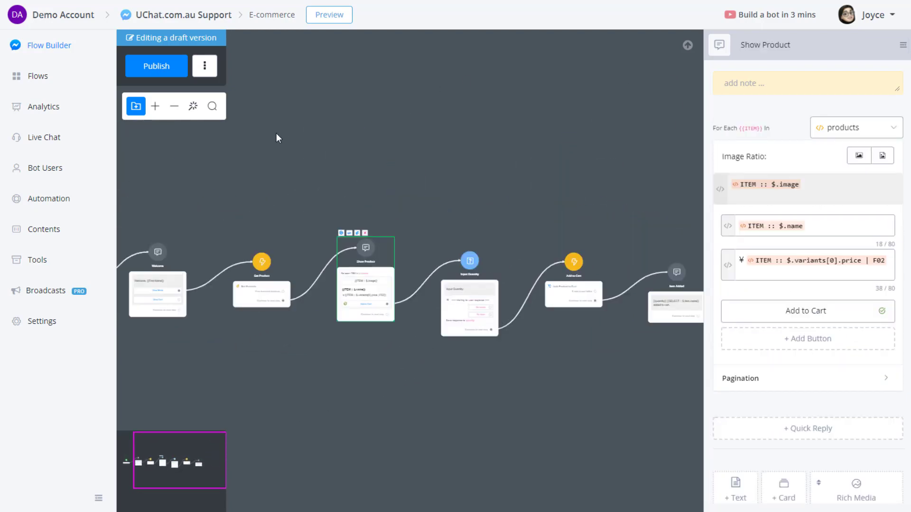
pyautogui.scroll(3, 457, 319)
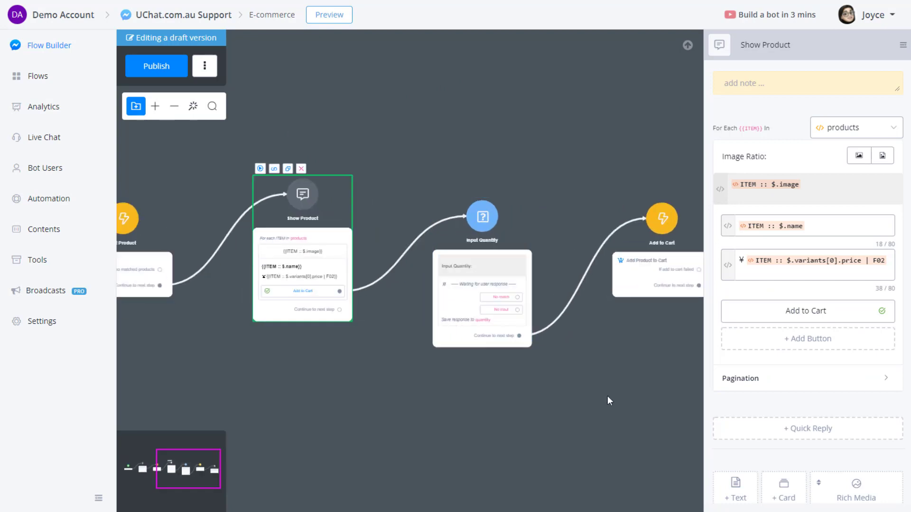
pyautogui.moveTo(605, 400); pyautogui.dragTo(543, 384)
pyautogui.scroll(-3, 543, 384)
pyautogui.click(720, 44)
pyautogui.moveTo(553, 175); pyautogui.dragTo(699, 114)
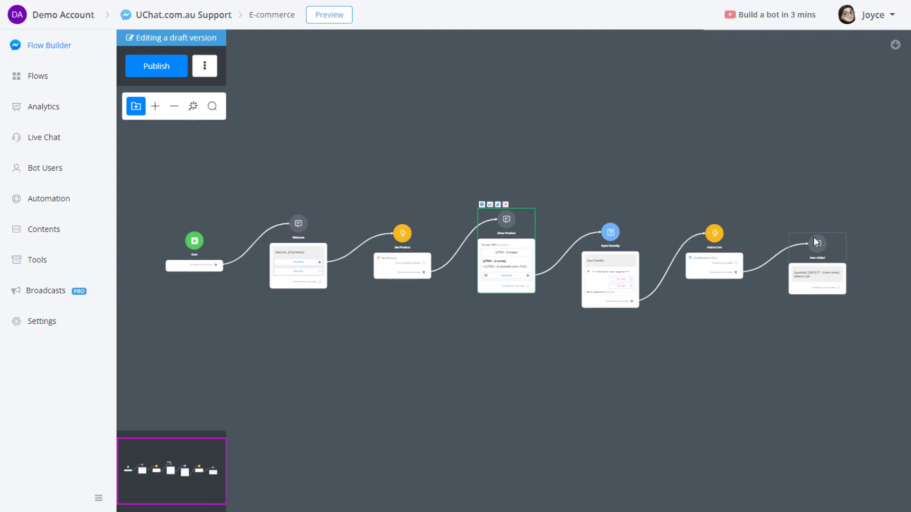
pyautogui.scroll(5, 565, 277)
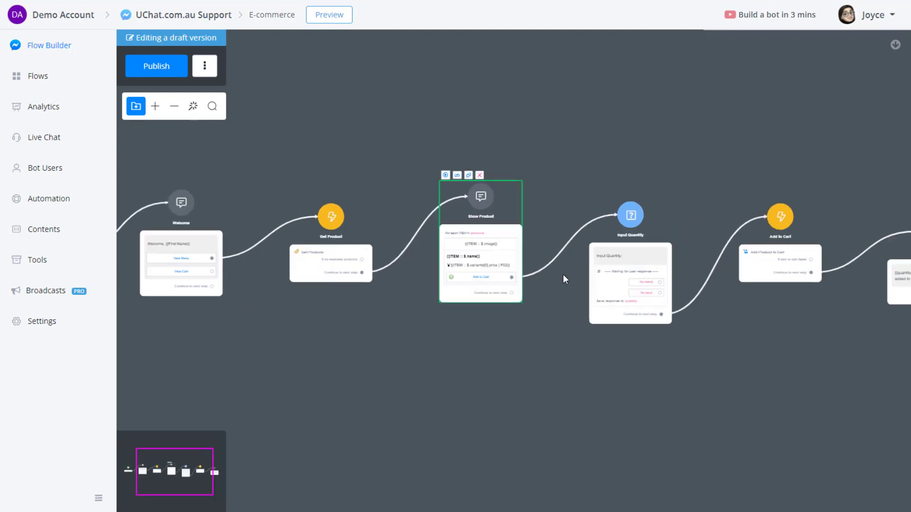
# Examine the variants array in ITEM's sample data, collapsing and expanding it to see its fields.
pyautogui.click(435, 245)
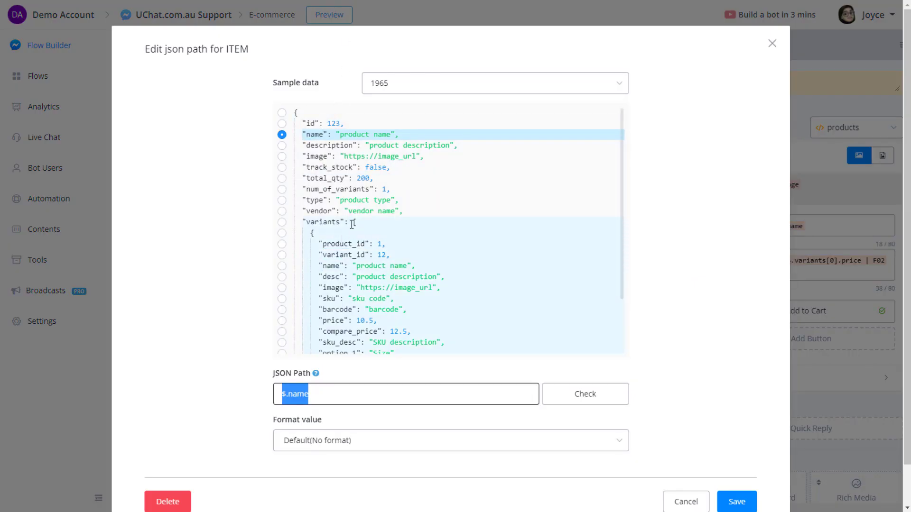
pyautogui.click(354, 225)
pyautogui.click(355, 224)
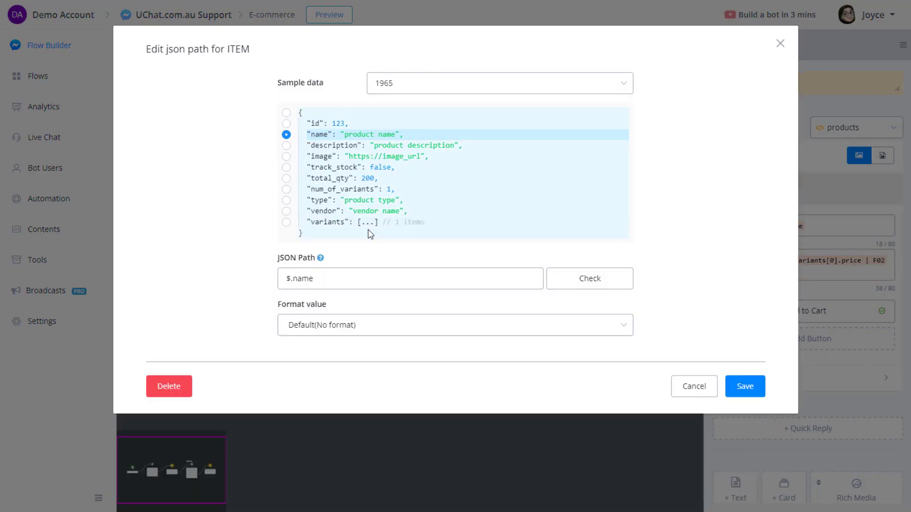
pyautogui.click(405, 222)
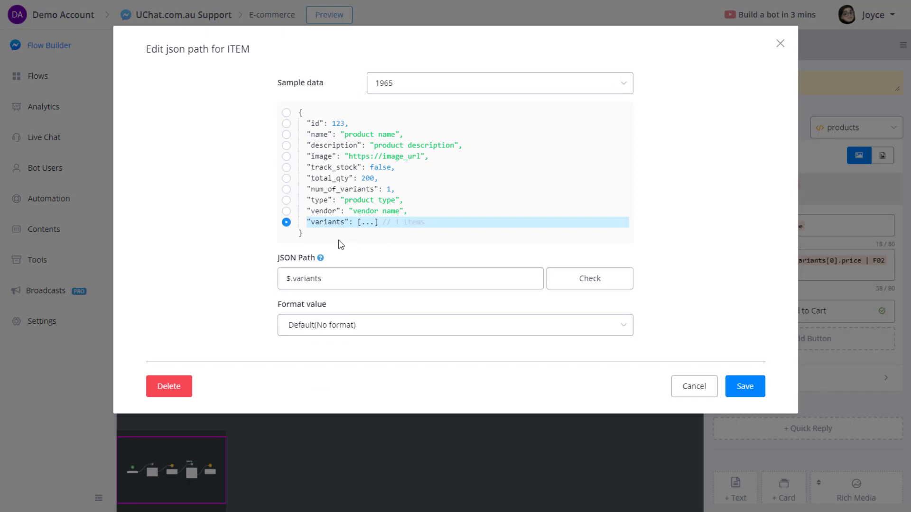
pyautogui.click(359, 223)
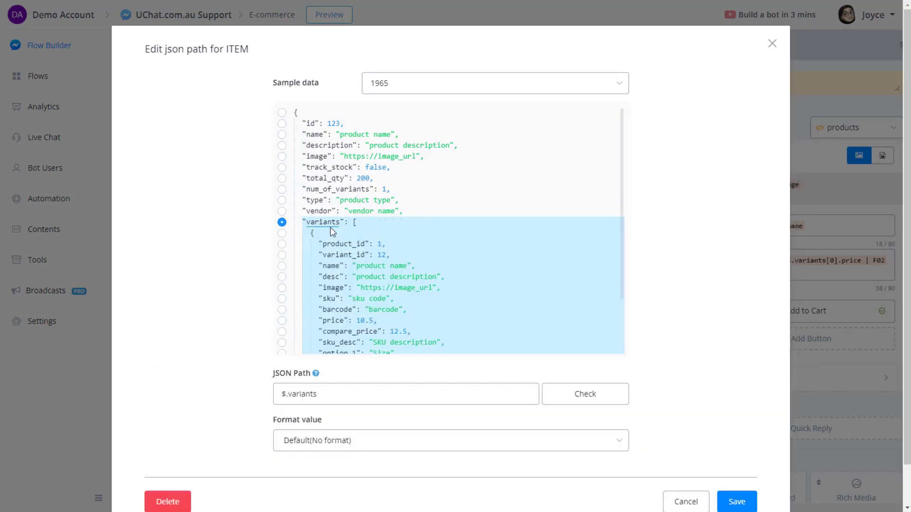
pyautogui.scroll(-3, 349, 282)
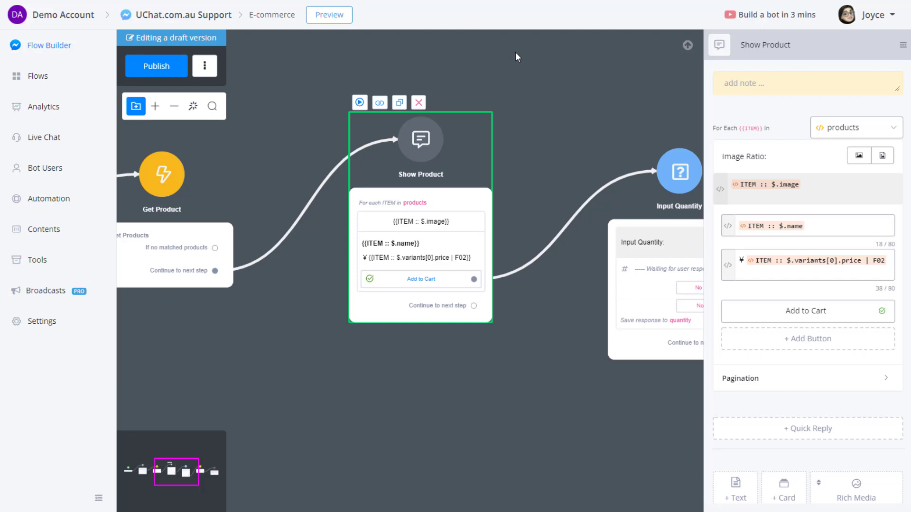
# Check the Show Product and Input Quantity steps, and examine num_of_variants in ITEM's sample data.
pyautogui.click(678, 46)
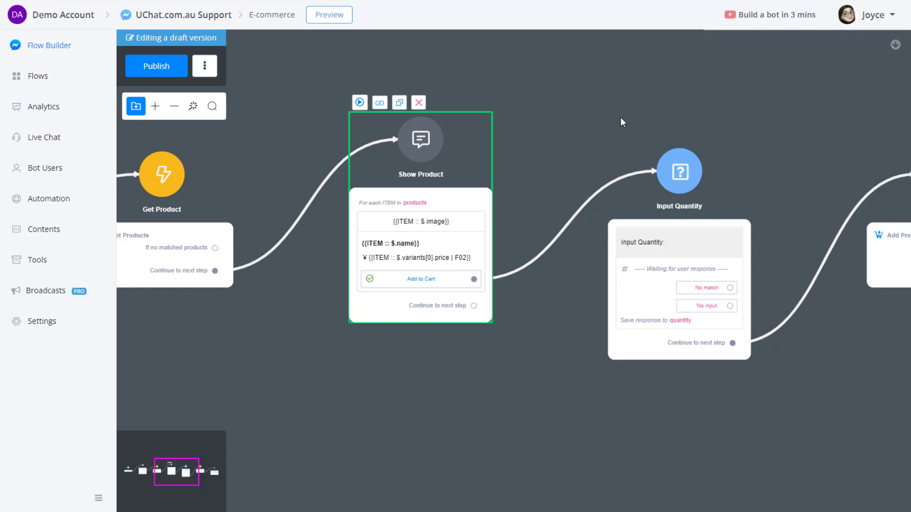
pyautogui.moveTo(568, 227)
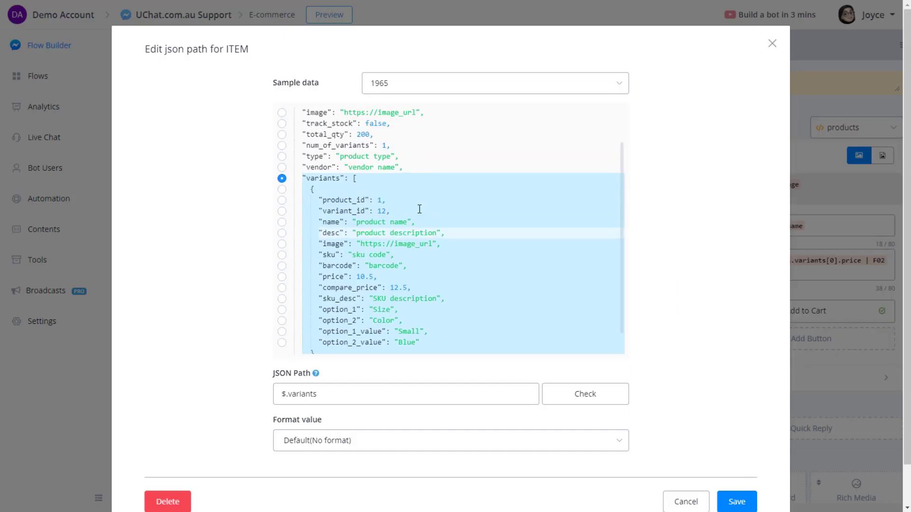
pyautogui.scroll(2, 419, 210)
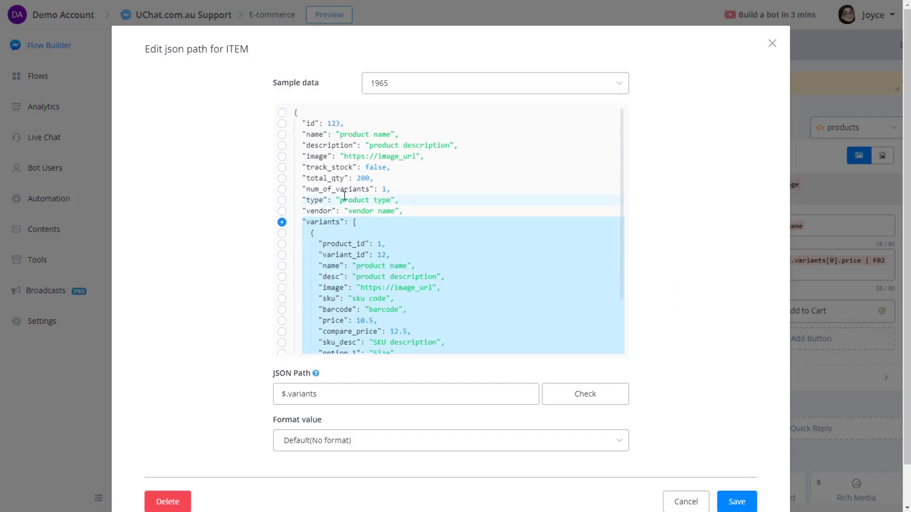
pyautogui.click(319, 199)
pyautogui.click(325, 189)
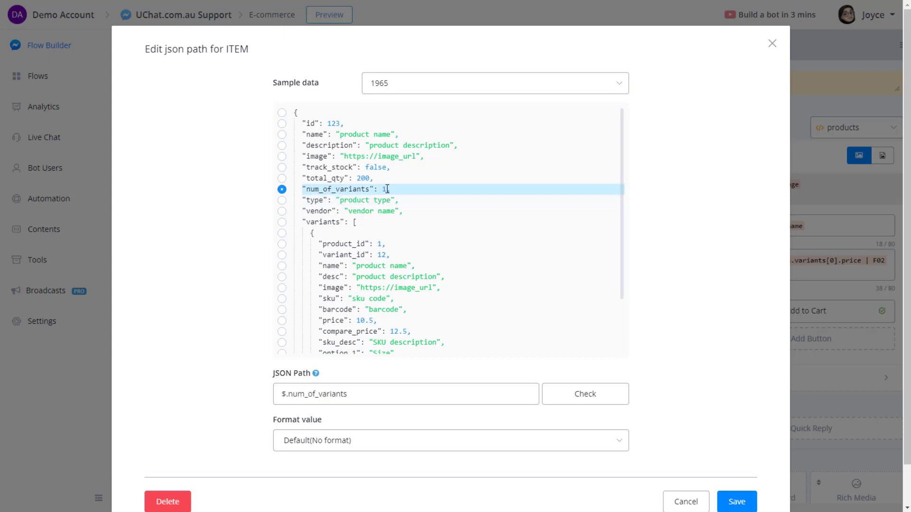
# Insert an Action step between Show Product's Add to Cart button and Input Quantity, and name it "Get Num of Variant".
pyautogui.doubleClick(384, 189)
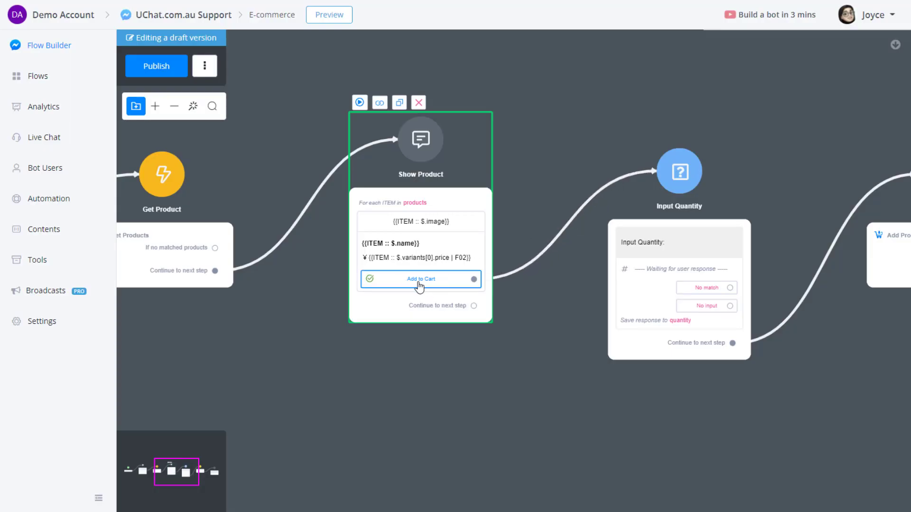
pyautogui.moveTo(473, 279); pyautogui.dragTo(574, 225)
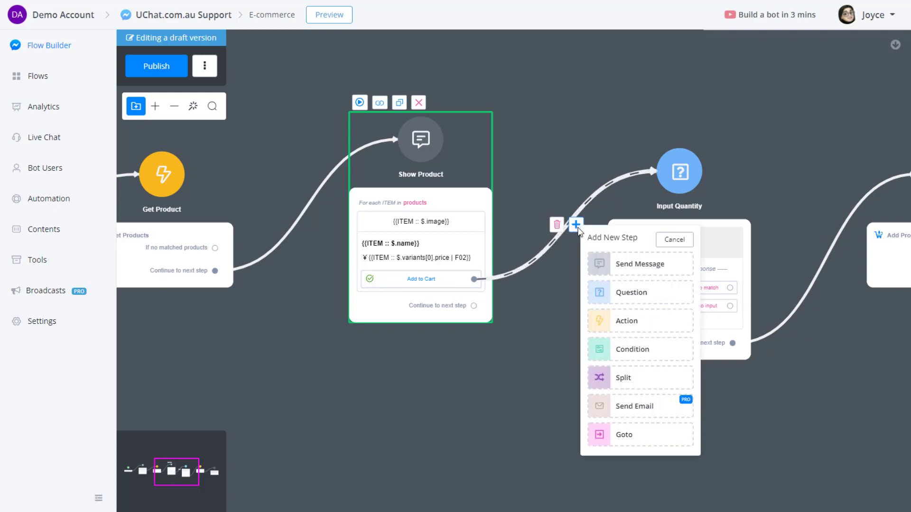
pyautogui.click(626, 323)
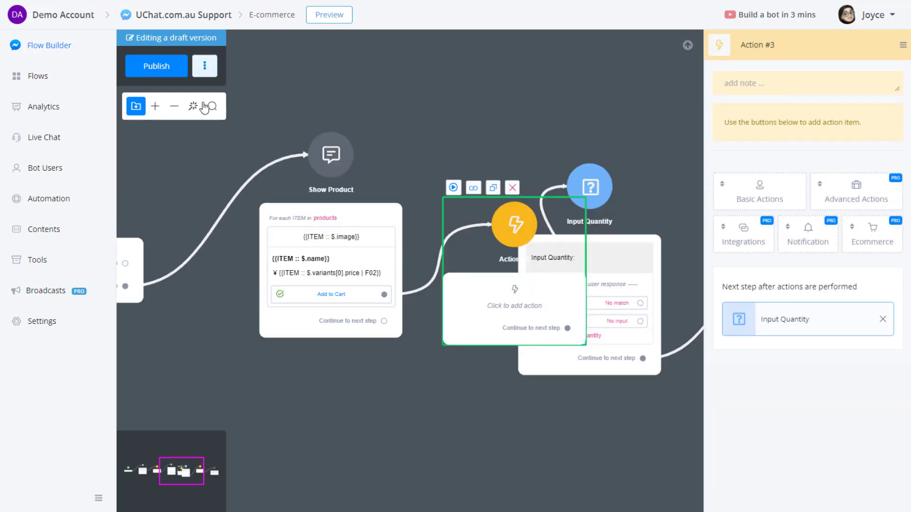
pyautogui.click(749, 47)
pyautogui.write('Get Num of Variant')
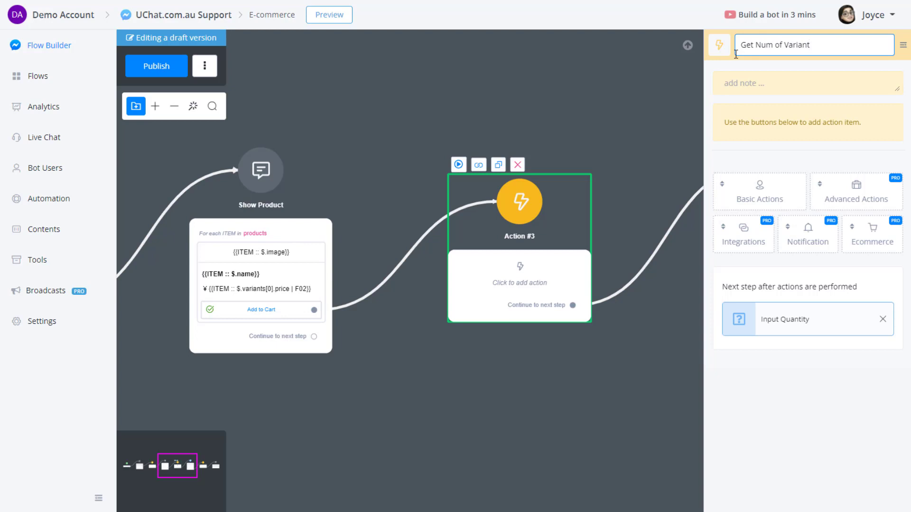
pyautogui.press('Return')
# Add a Set Variable Value action to Get Num of Variant that saves to the num_of_variant custom field.
pyautogui.click(759, 189)
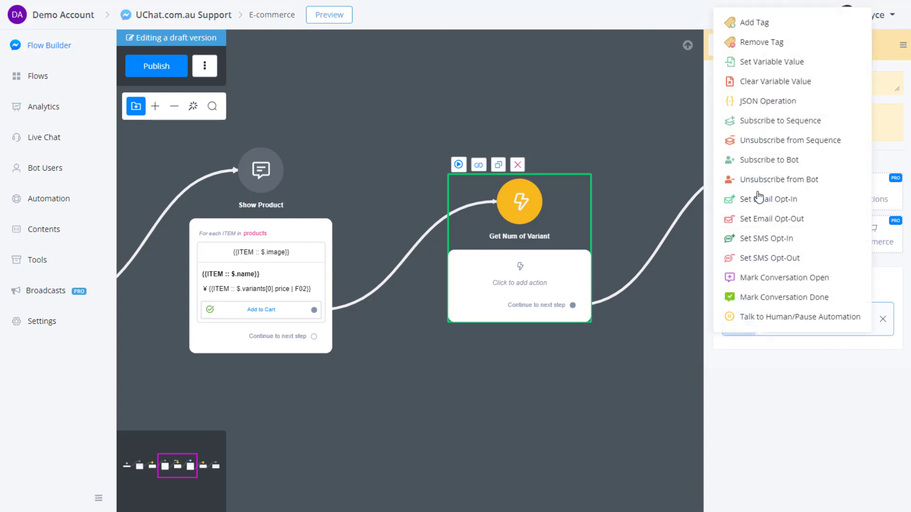
pyautogui.click(772, 64)
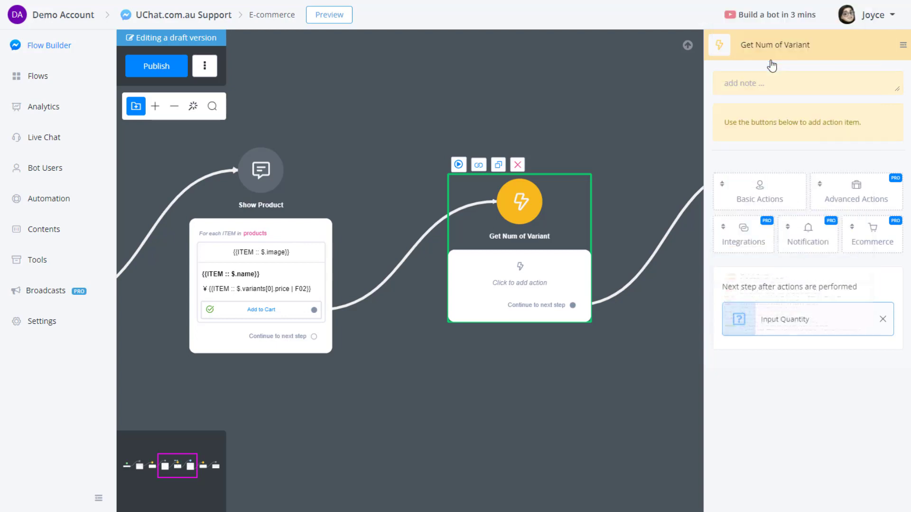
pyautogui.click(759, 157)
pyautogui.click(384, 135)
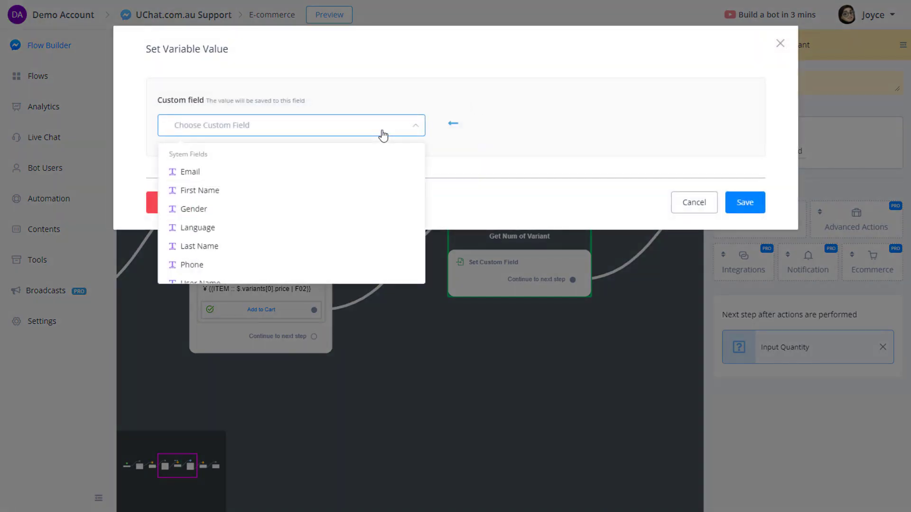
pyautogui.write('num')
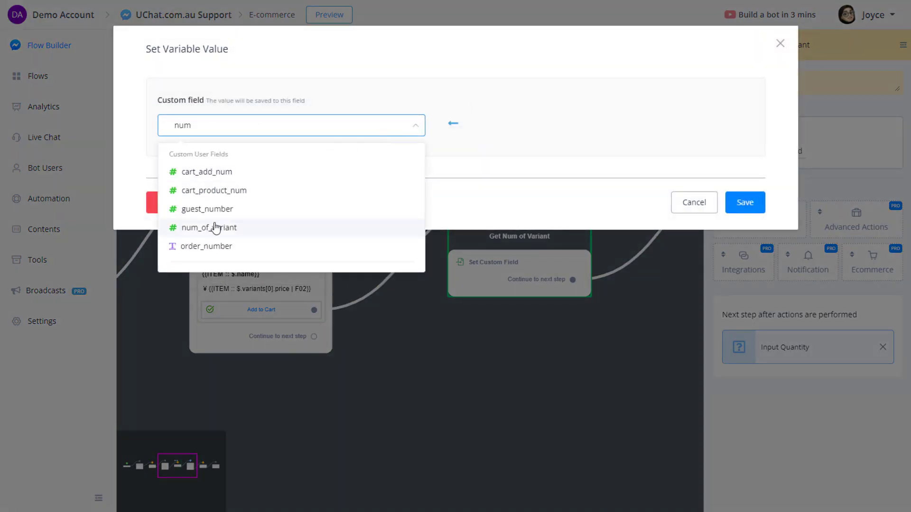
pyautogui.click(216, 228)
# Set the num_of_variant value to SELECT with the JSON path $.item.num_of_variants, taking the key name from ITEM's sample data, and save the action.
pyautogui.click(193, 262)
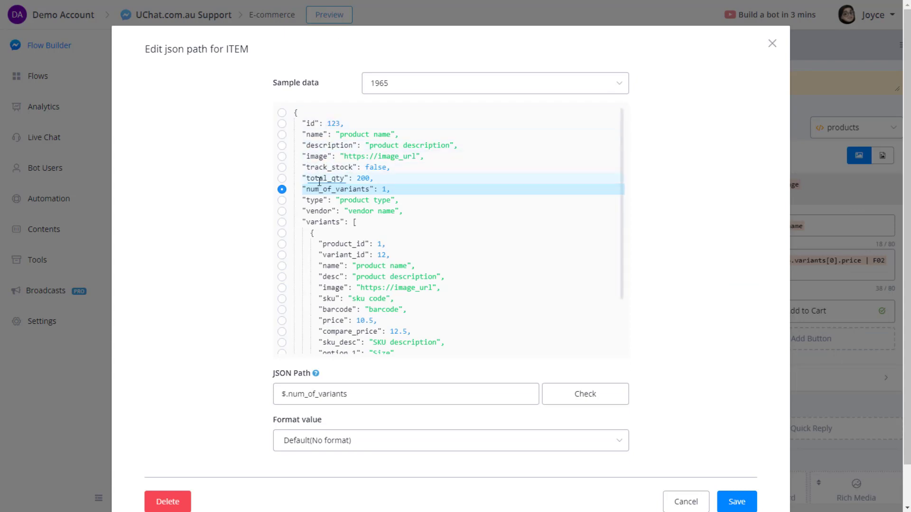
pyautogui.doubleClick(332, 189)
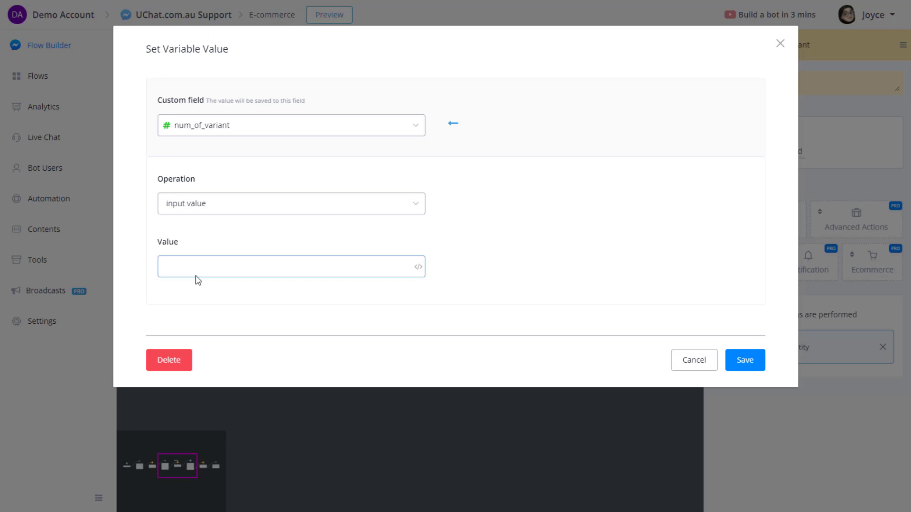
pyautogui.click(196, 265)
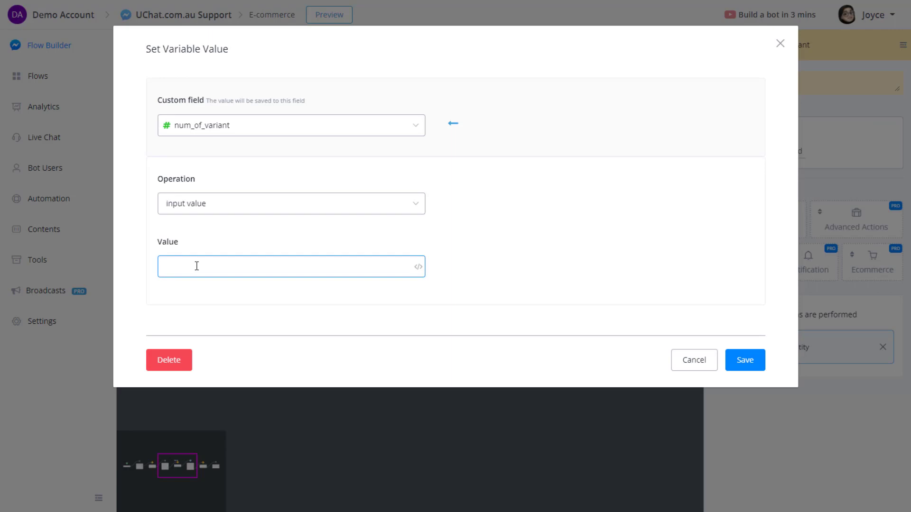
pyautogui.write('{{se')
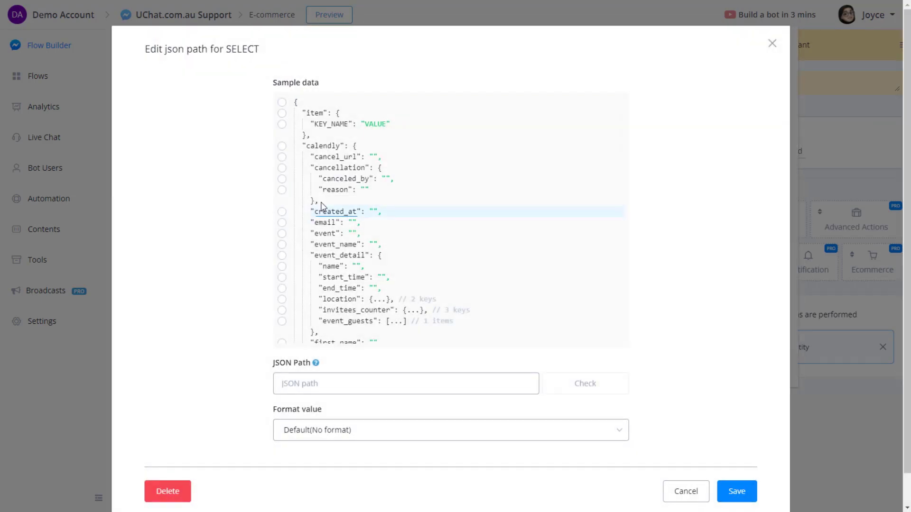
pyautogui.click(314, 113)
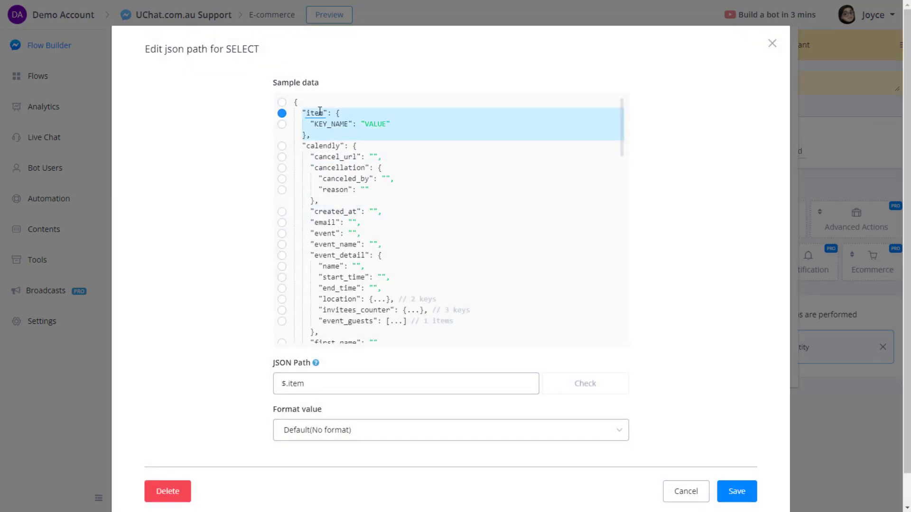
pyautogui.click(323, 382)
pyautogui.write('.num_of_variants')
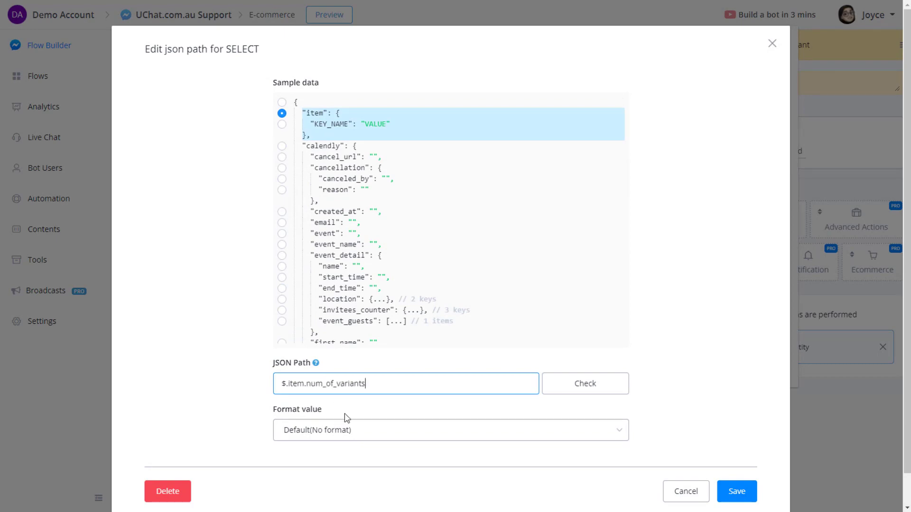
pyautogui.click(735, 491)
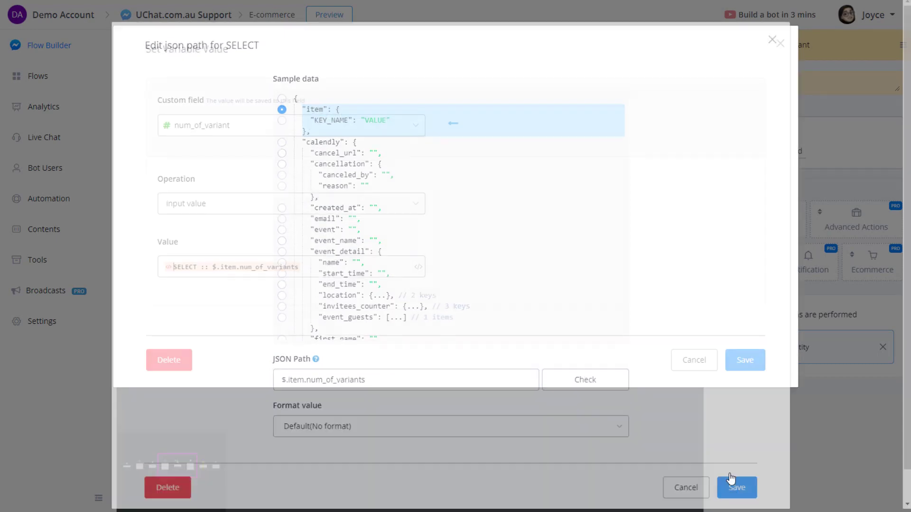
pyautogui.click(754, 359)
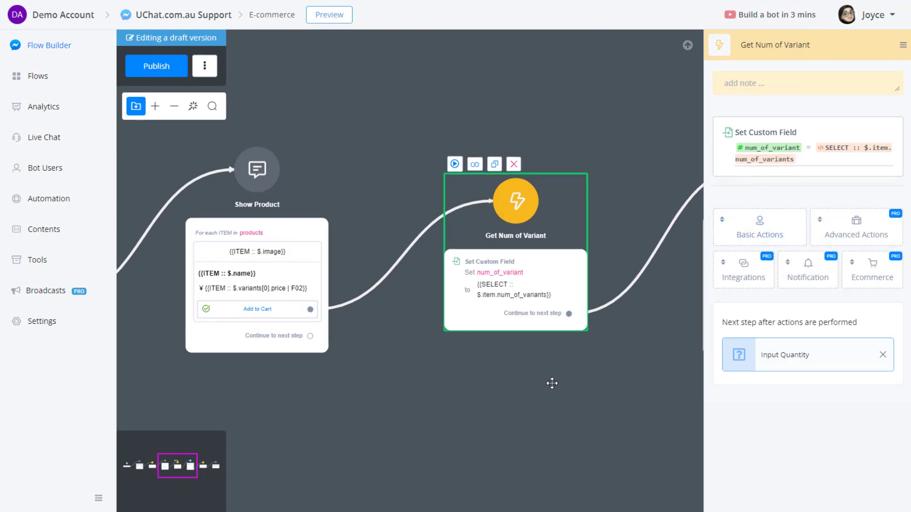
# Insert a Condition step between Get Num of Variant and Input Quantity, auto-arrange the flow, and name the condition "Check Number".
pyautogui.moveTo(550, 382); pyautogui.dragTo(455, 397)
pyautogui.click(540, 259)
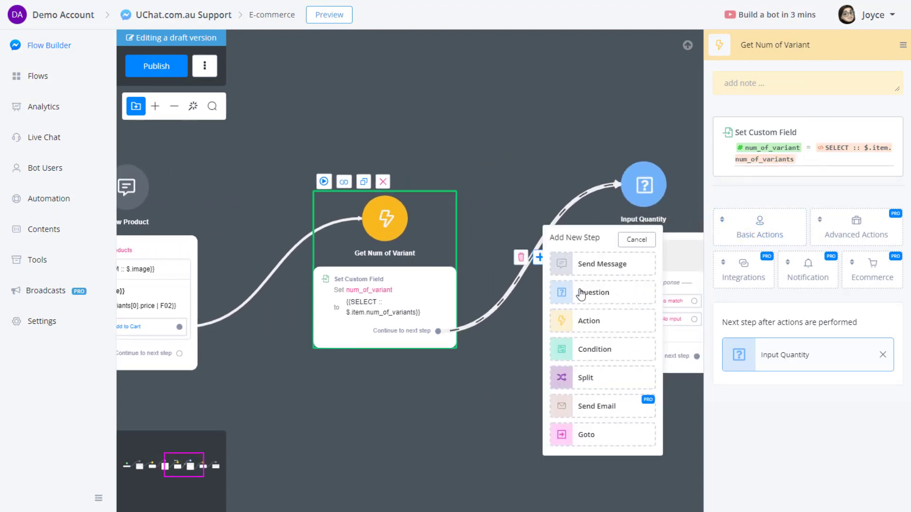
pyautogui.click(586, 348)
pyautogui.click(193, 106)
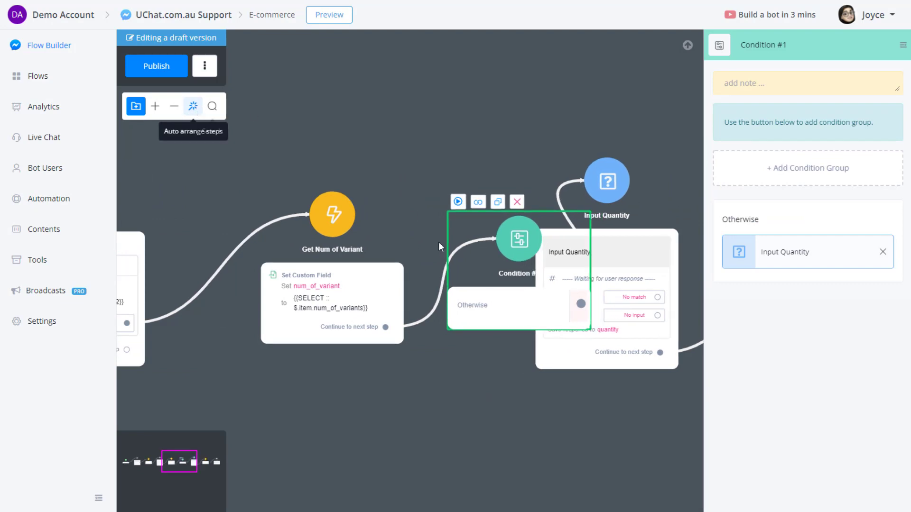
pyautogui.click(764, 44)
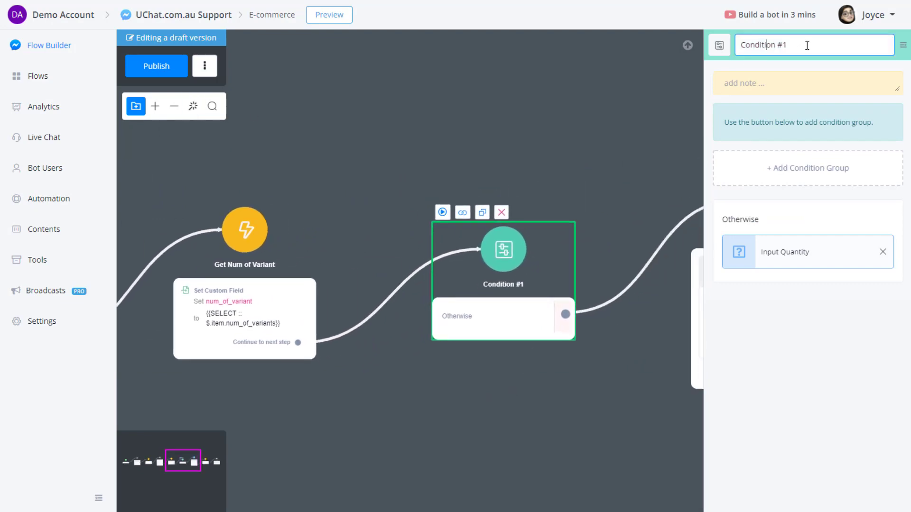
pyautogui.moveTo(806, 45); pyautogui.dragTo(728, 45)
pyautogui.write('Check Number')
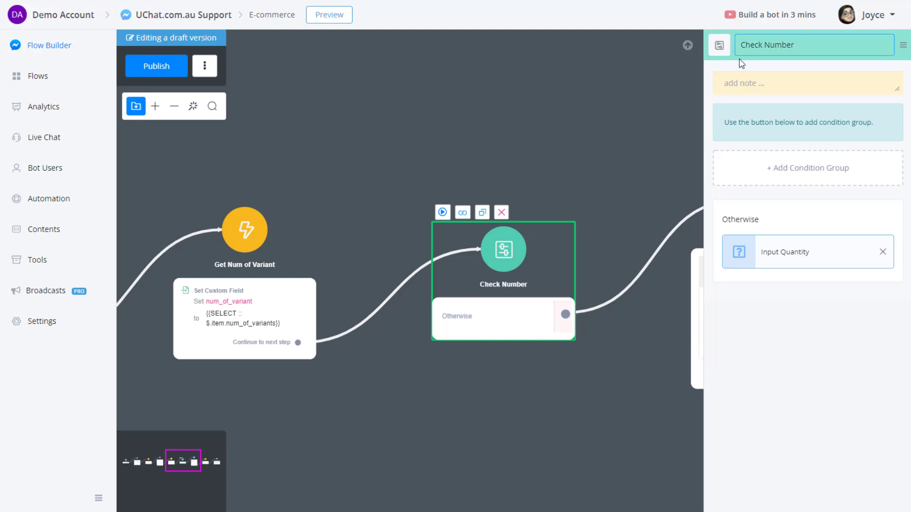
pyautogui.press('Return')
# Add a condition group to Check Number that matches when num_of_variant is greater than 1.
pyautogui.click(778, 168)
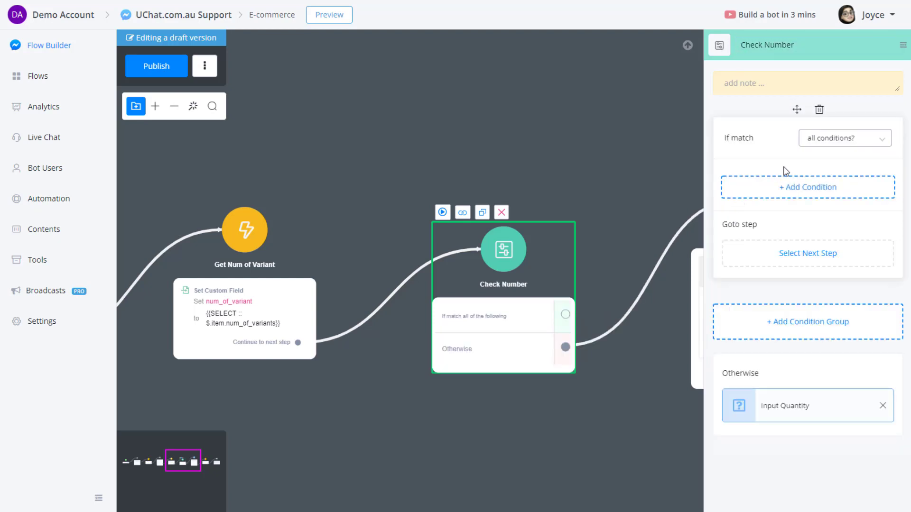
pyautogui.click(802, 187)
pyautogui.write('num')
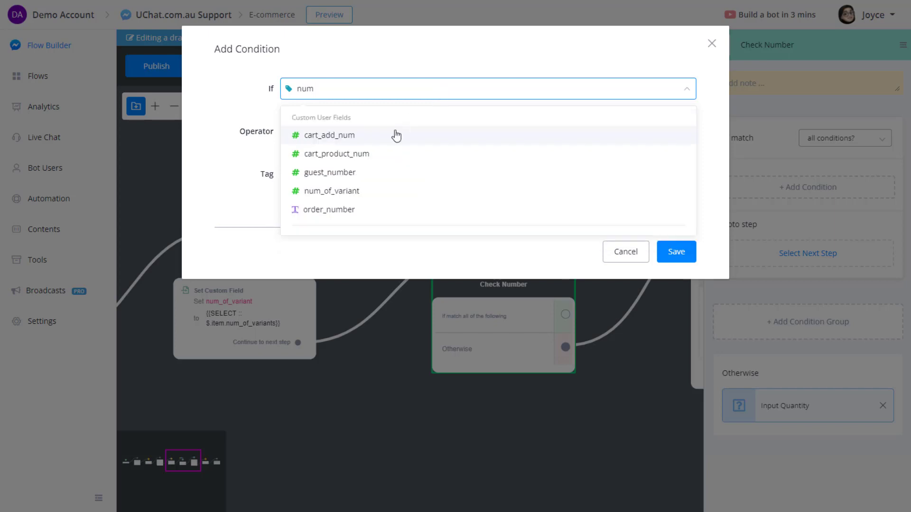
pyautogui.click(338, 192)
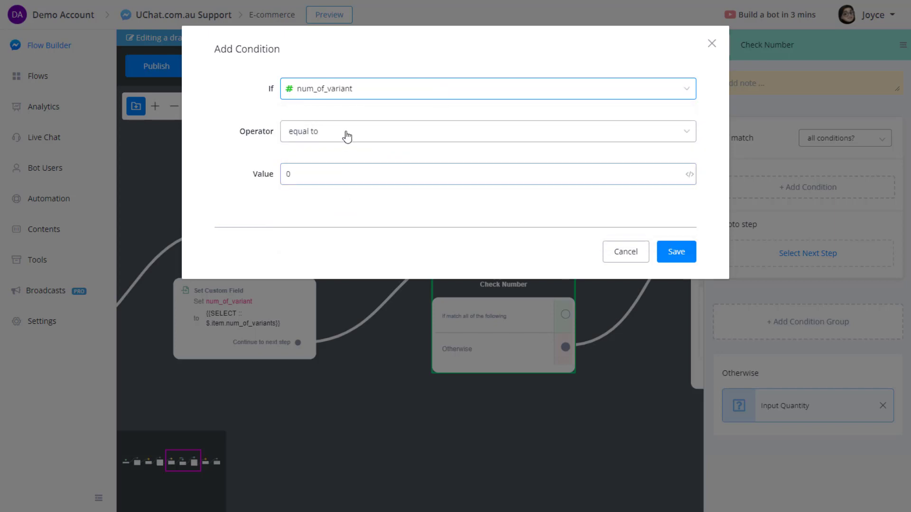
pyautogui.click(346, 135)
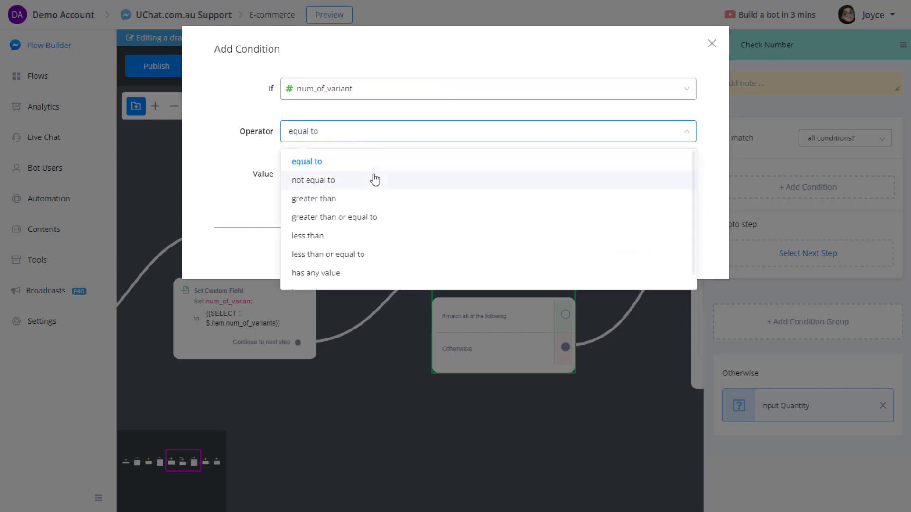
pyautogui.click(334, 199)
pyautogui.write('1')
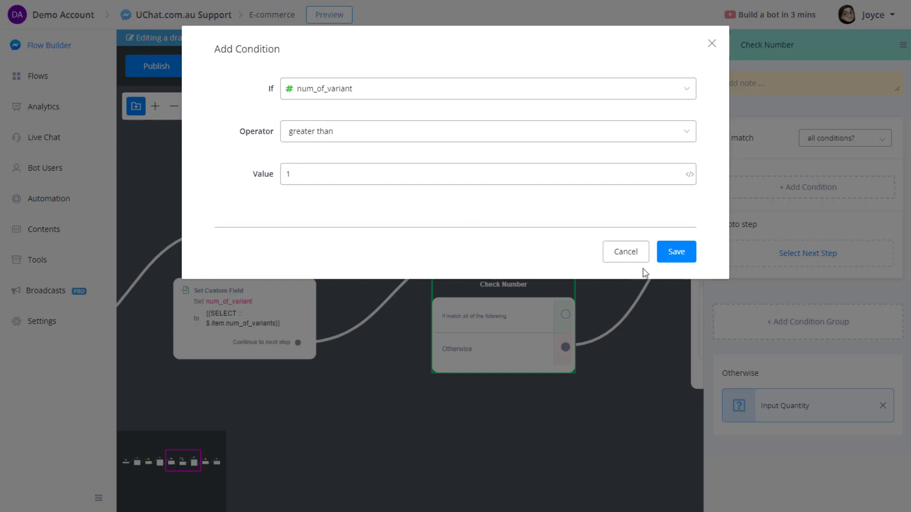
pyautogui.click(675, 252)
# Examine the Variant Id and Quantity settings of the Add to Cart action, and return to the Check Number step.
pyautogui.moveTo(550, 433); pyautogui.dragTo(419, 431)
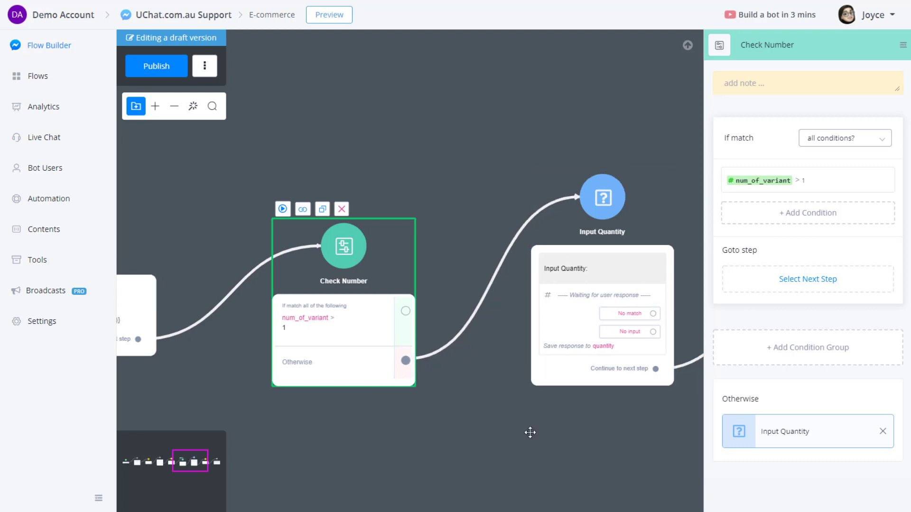
pyautogui.moveTo(529, 430); pyautogui.dragTo(333, 426)
pyautogui.click(631, 265)
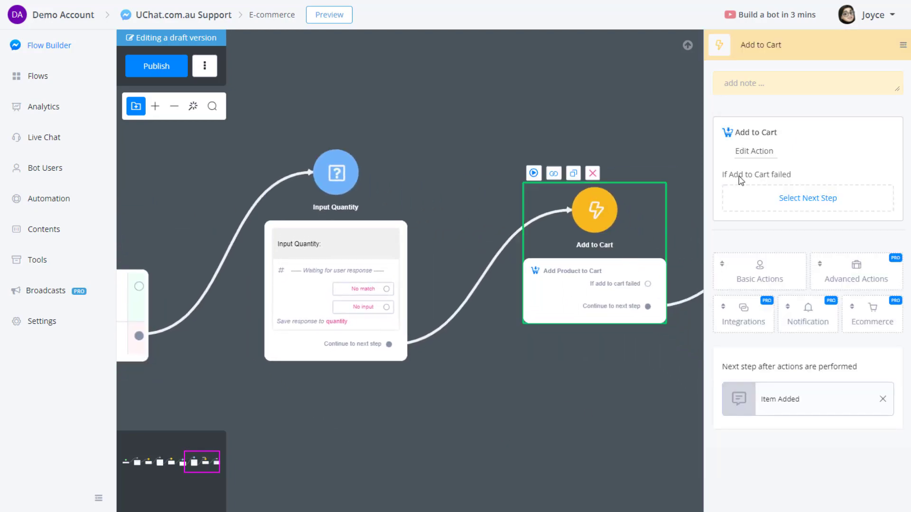
pyautogui.click(765, 151)
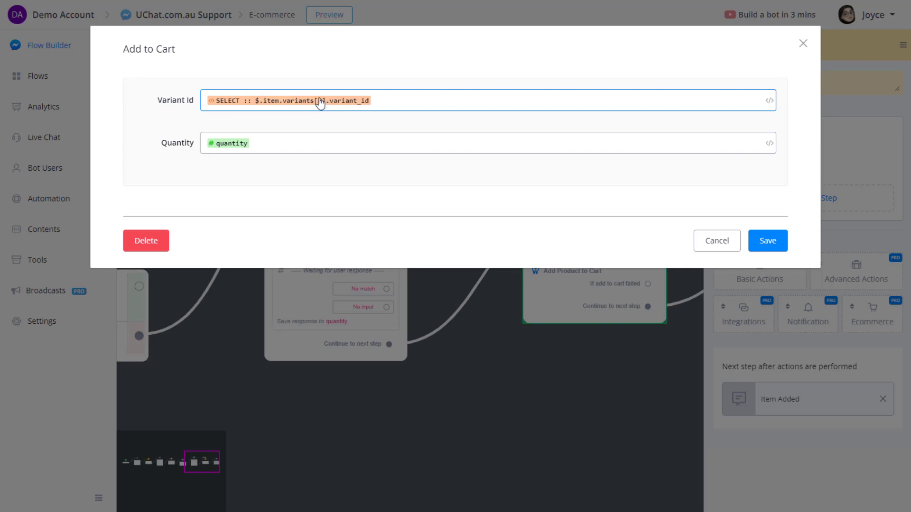
pyautogui.click(715, 242)
pyautogui.moveTo(368, 402); pyautogui.dragTo(609, 441)
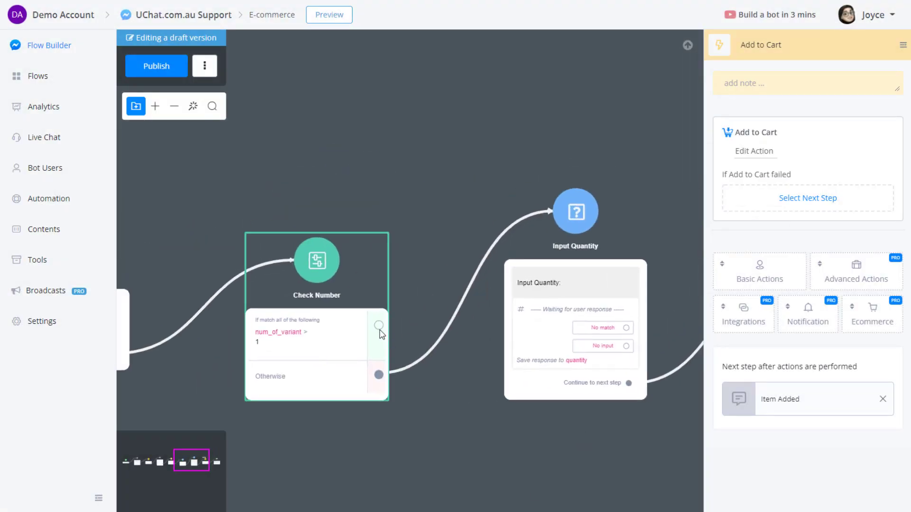
# Connect Check Number's match branch to a new Action step containing a JSON Operation.
pyautogui.moveTo(379, 326); pyautogui.dragTo(431, 184)
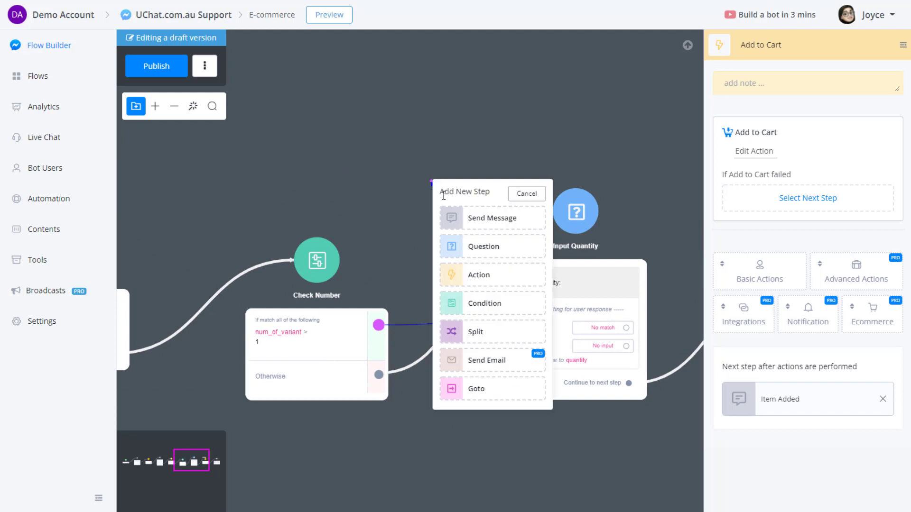
pyautogui.click(485, 283)
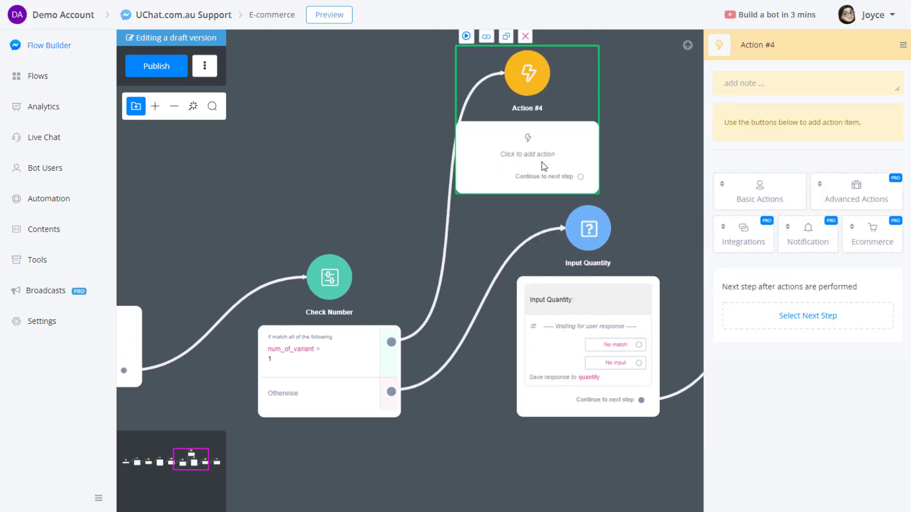
pyautogui.click(759, 192)
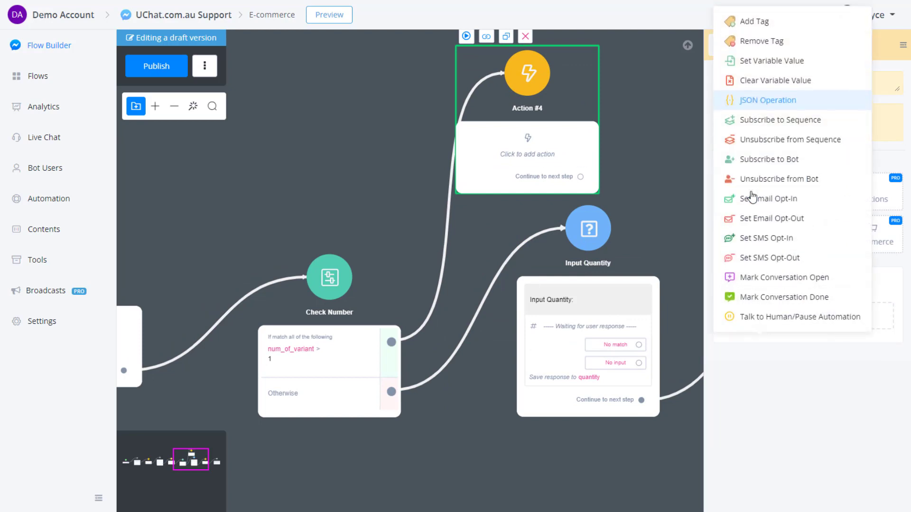
pyautogui.click(777, 100)
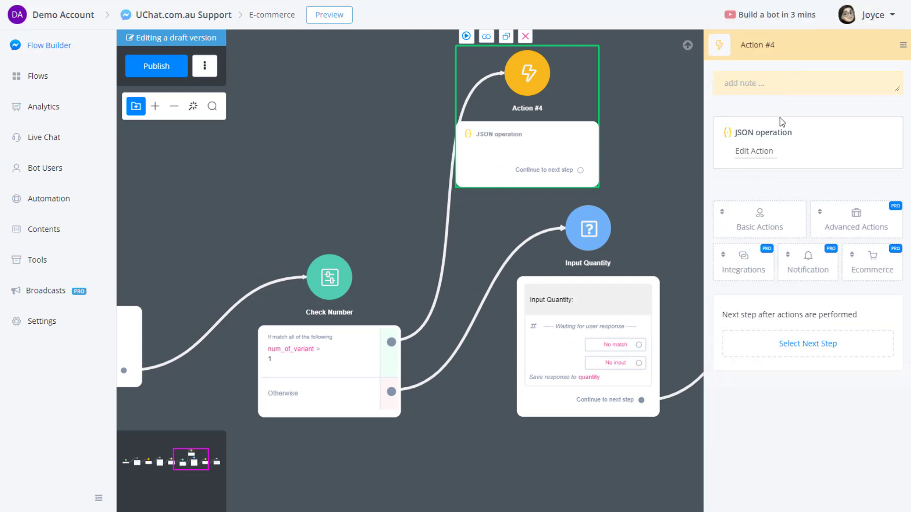
# Rename the new action step as Get Variants.
pyautogui.moveTo(772, 44); pyautogui.dragTo(732, 43)
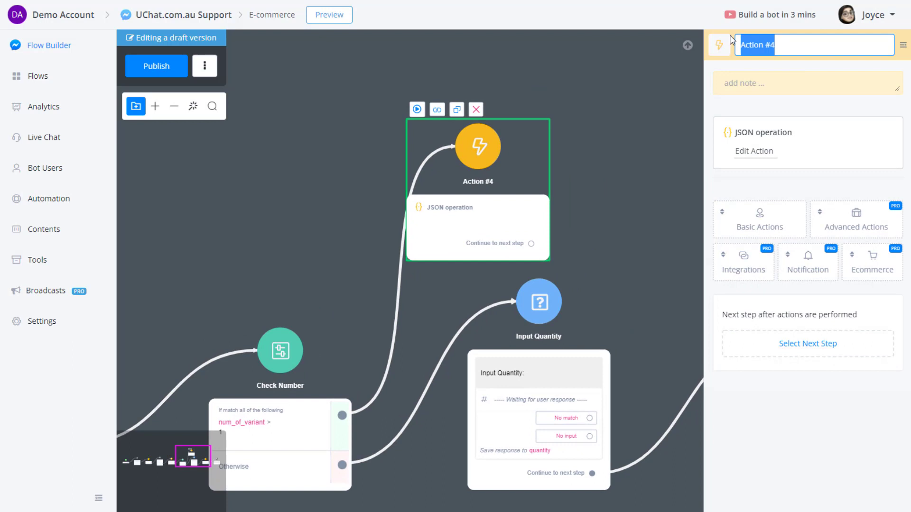
pyautogui.write('Get Varian')
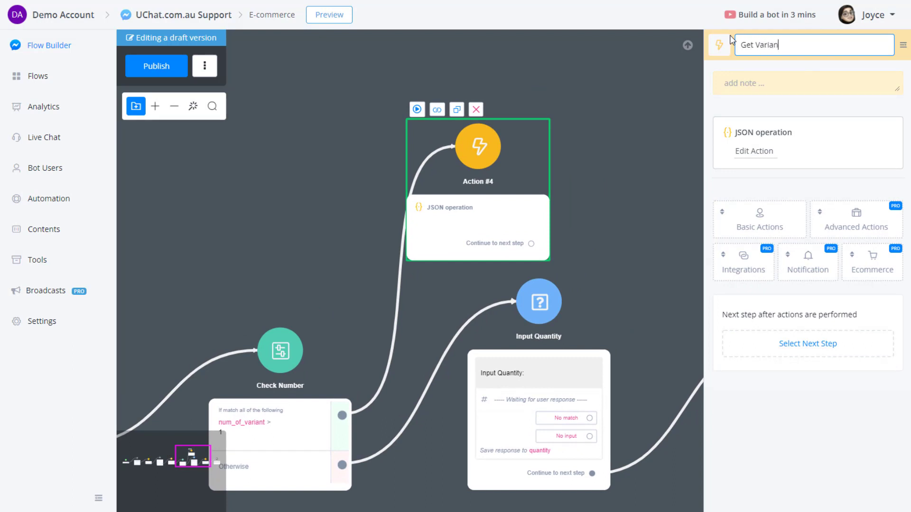
pyautogui.write('t')
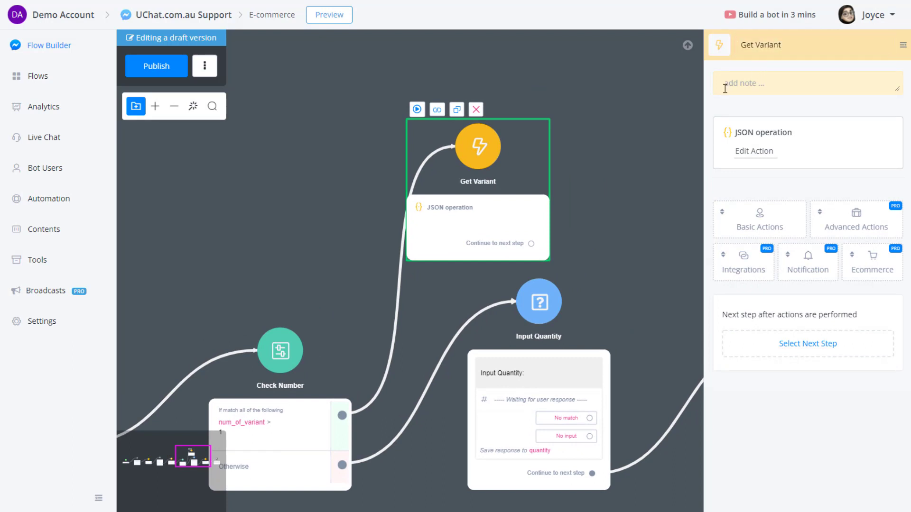
pyautogui.write('s')
pyautogui.press('Return')
# Configure the JSON operation to use the variants field with the Load items from JSON operation.
pyautogui.click(755, 161)
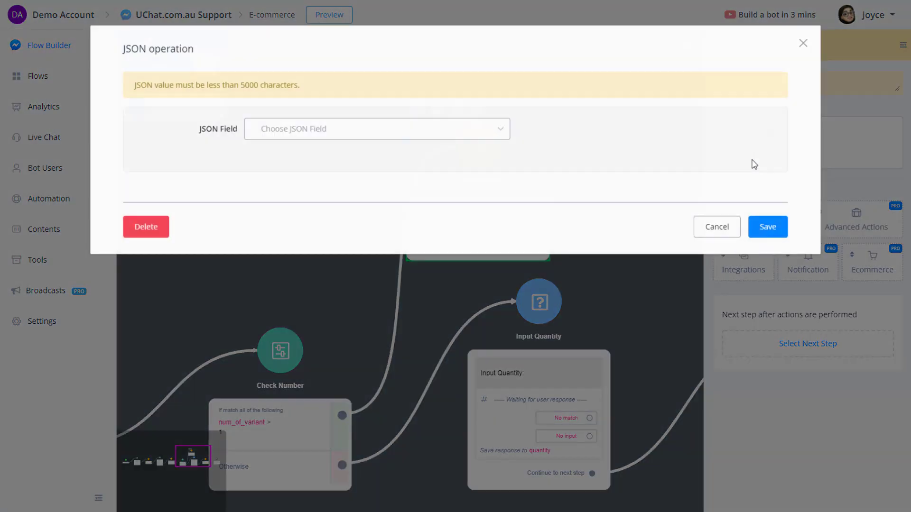
pyautogui.click(321, 135)
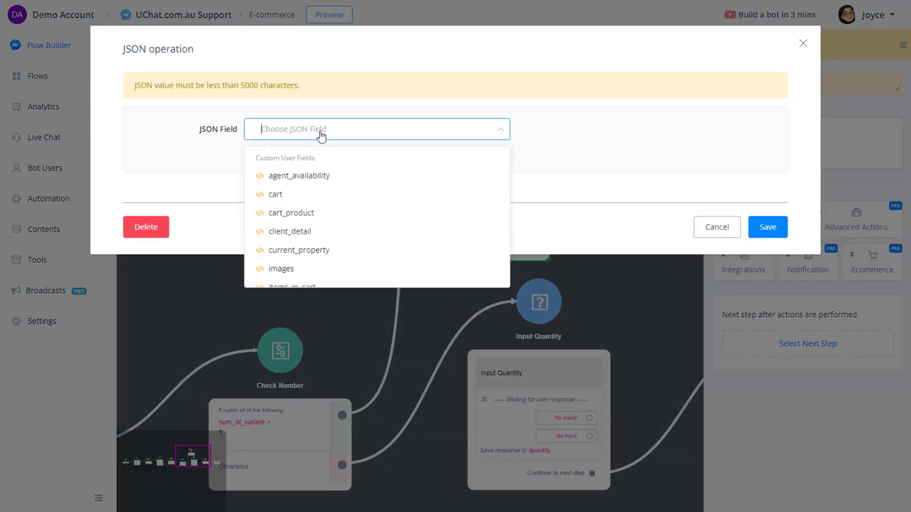
pyautogui.write('va')
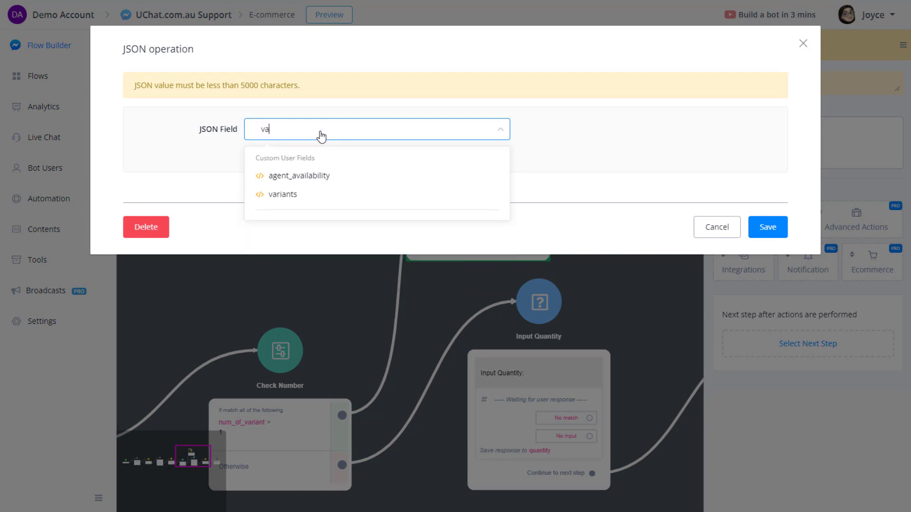
pyautogui.click(294, 193)
pyautogui.click(293, 180)
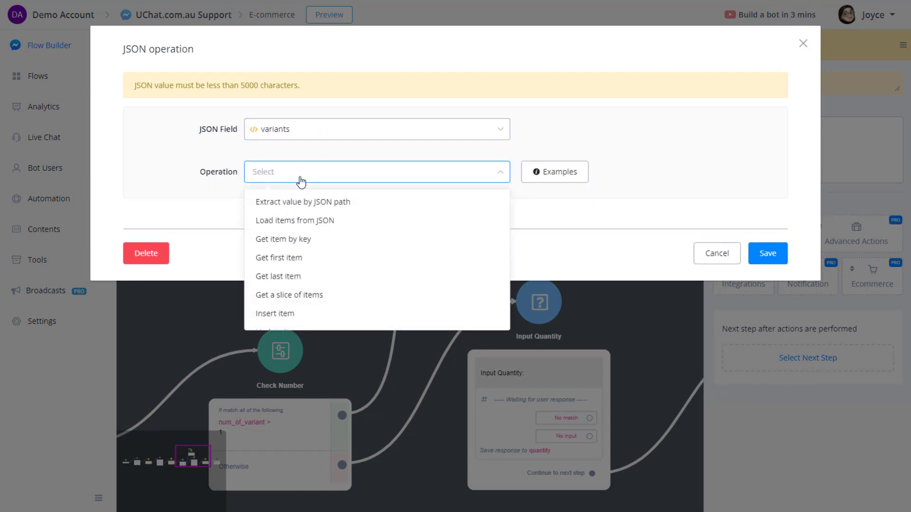
pyautogui.click(316, 221)
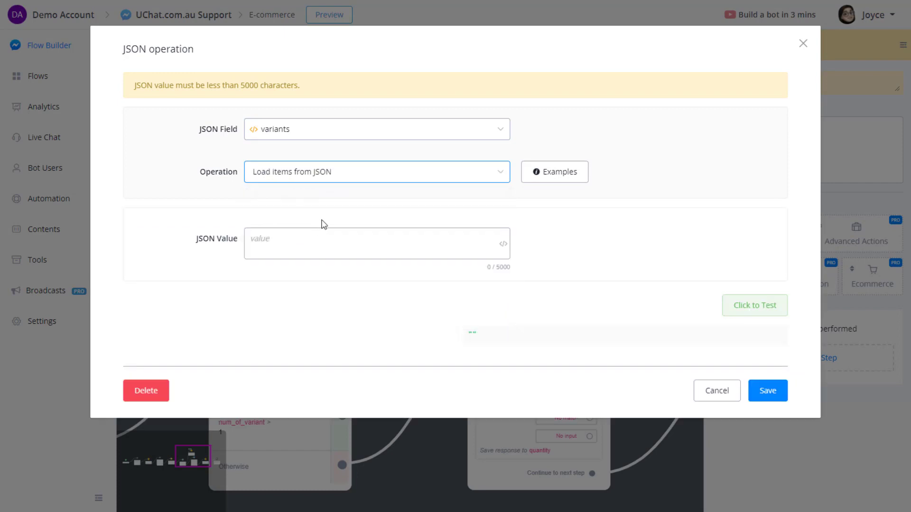
# Set the operation's JSON value to the SELECT field with path $.item.variants and save the action.
pyautogui.click(290, 232)
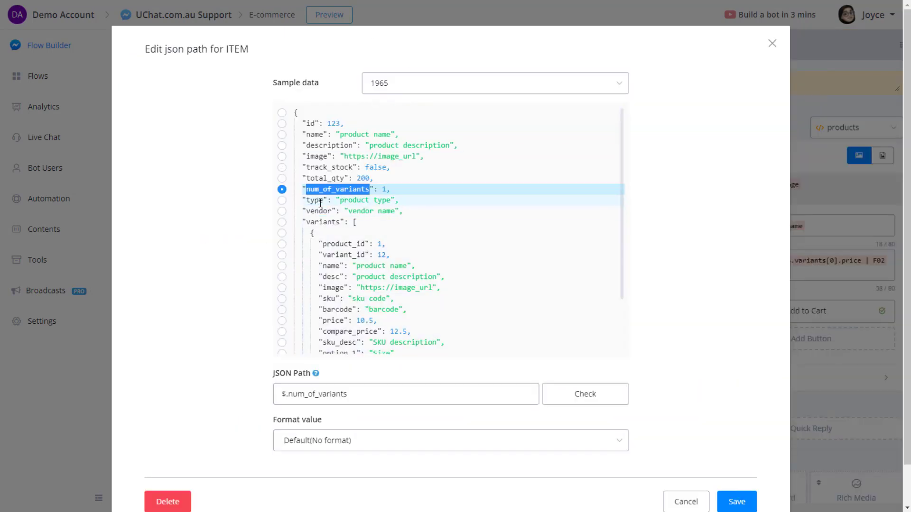
pyautogui.click(320, 203)
pyautogui.click(324, 223)
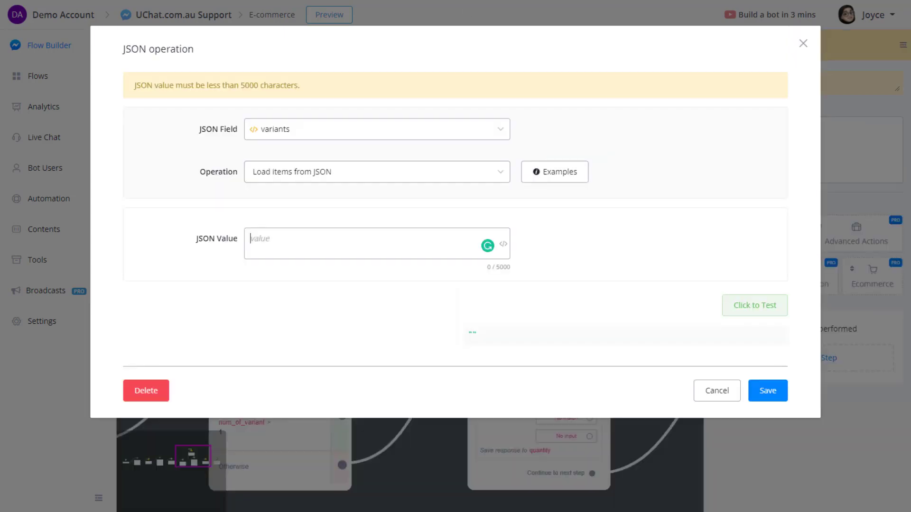
pyautogui.click(270, 239)
pyautogui.write('{{s')
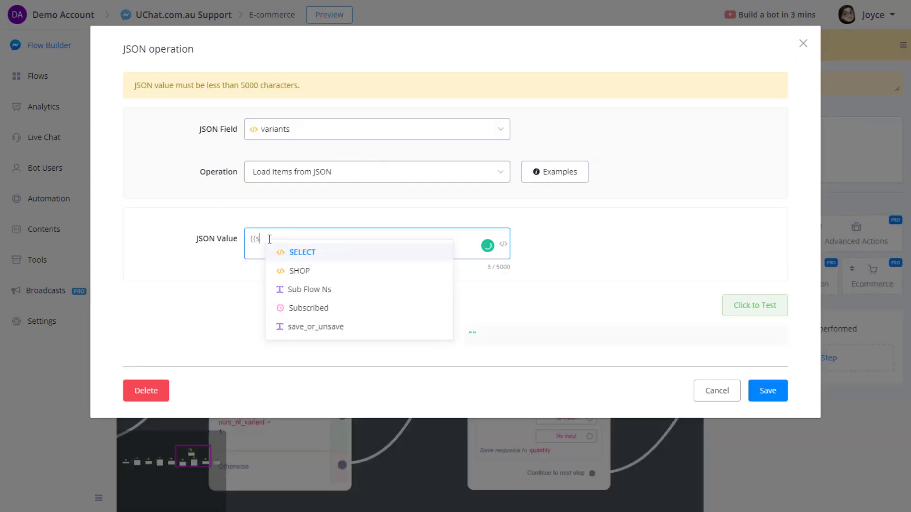
pyautogui.click(289, 252)
pyautogui.click(282, 113)
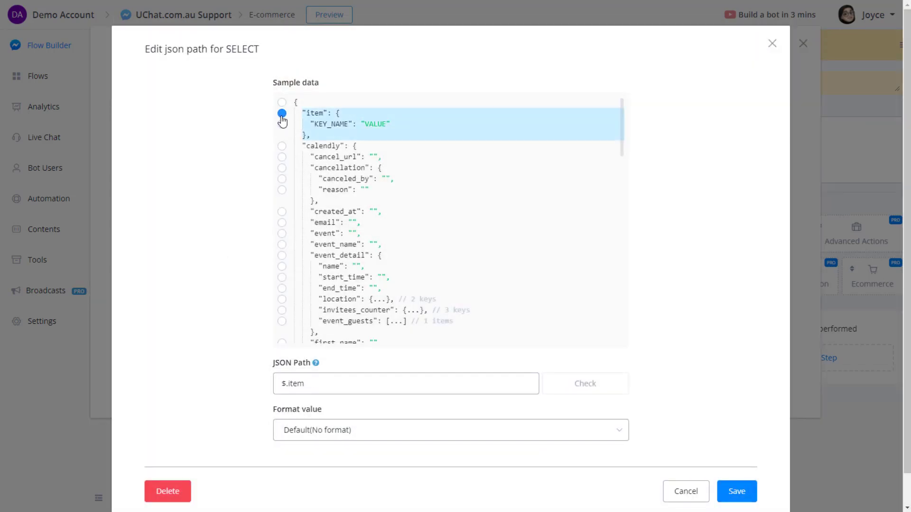
pyautogui.click(322, 381)
pyautogui.write('.variants')
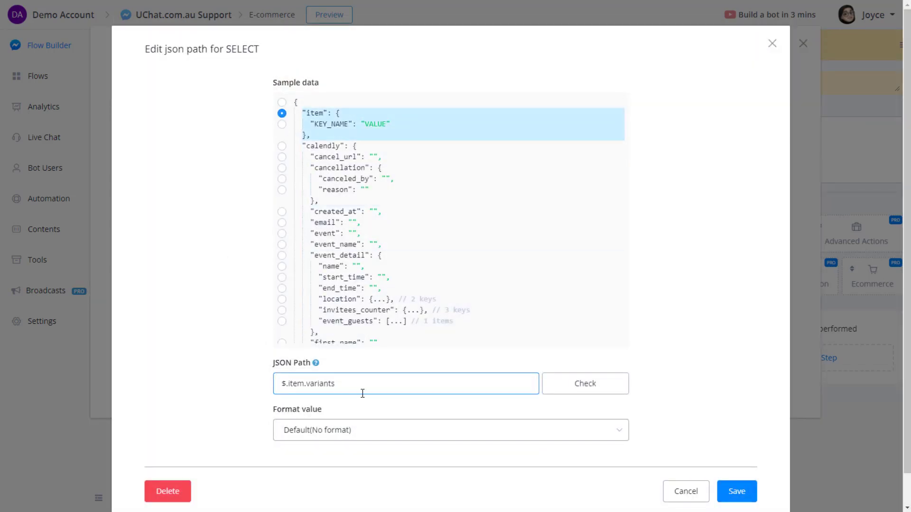
pyautogui.click(736, 490)
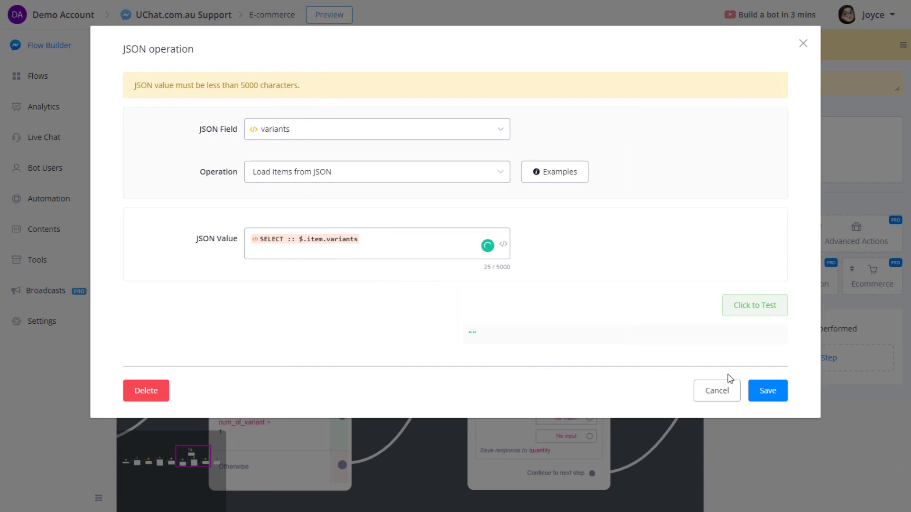
pyautogui.click(771, 389)
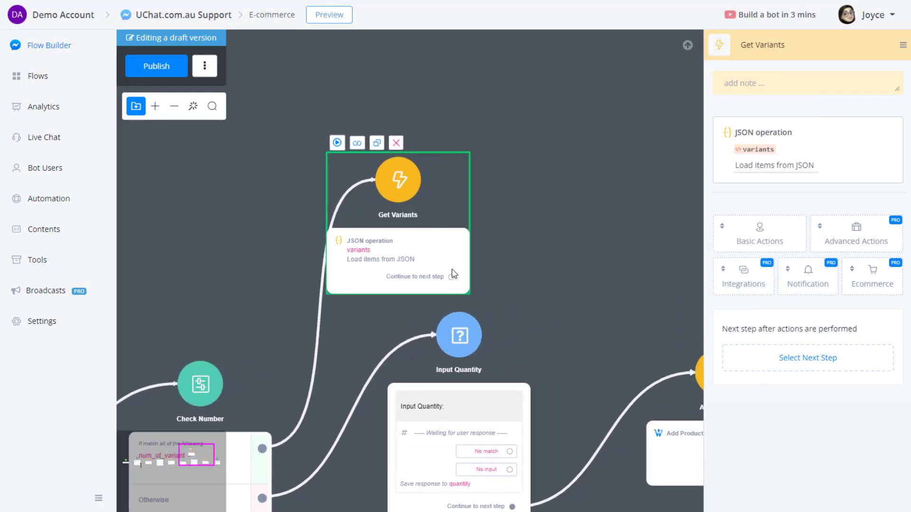
# Add a Send Message step after Get Variants, place it level beside that step, and insert a For Each block.
pyautogui.moveTo(453, 274); pyautogui.dragTo(591, 176)
pyautogui.click(635, 208)
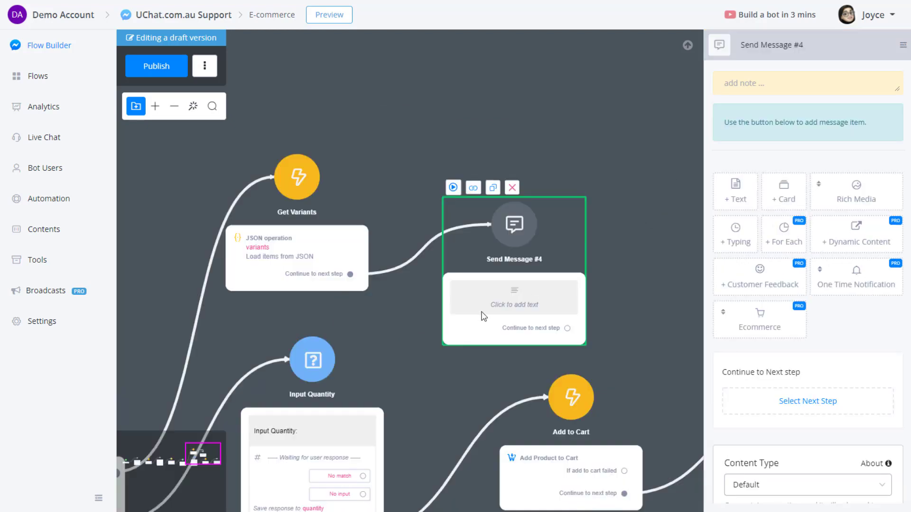
pyautogui.moveTo(482, 314); pyautogui.dragTo(495, 271)
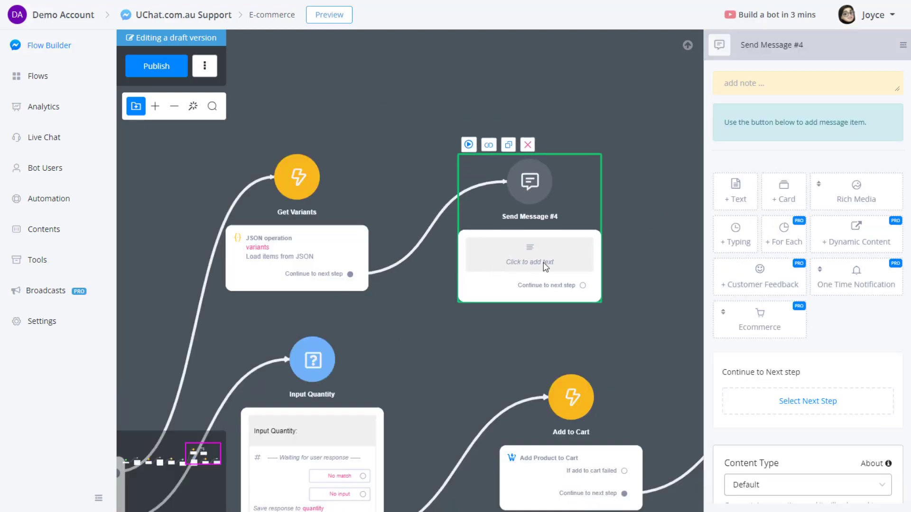
pyautogui.click(791, 221)
# Rename the new message step as Show Variants.
pyautogui.scroll(2, 791, 219)
pyautogui.click(746, 42)
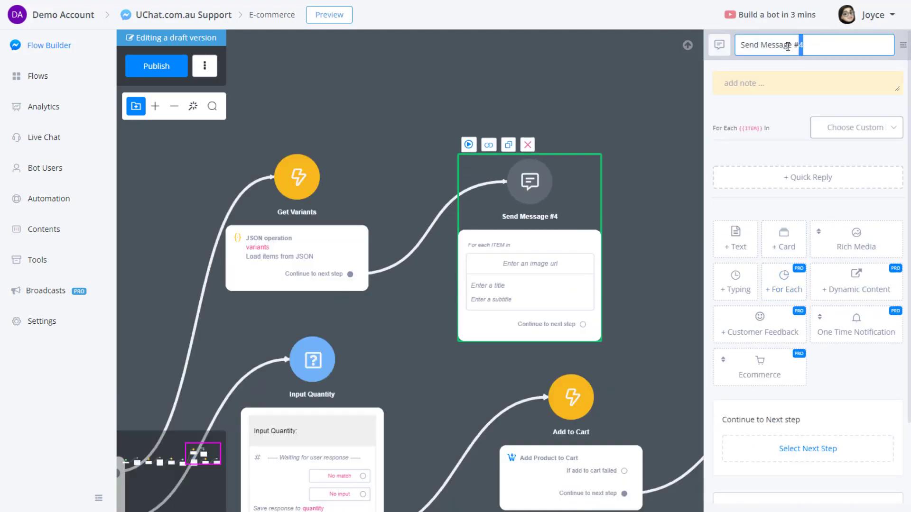
pyautogui.hotkey('ctrl', 'a')
pyautogui.write('Sh')
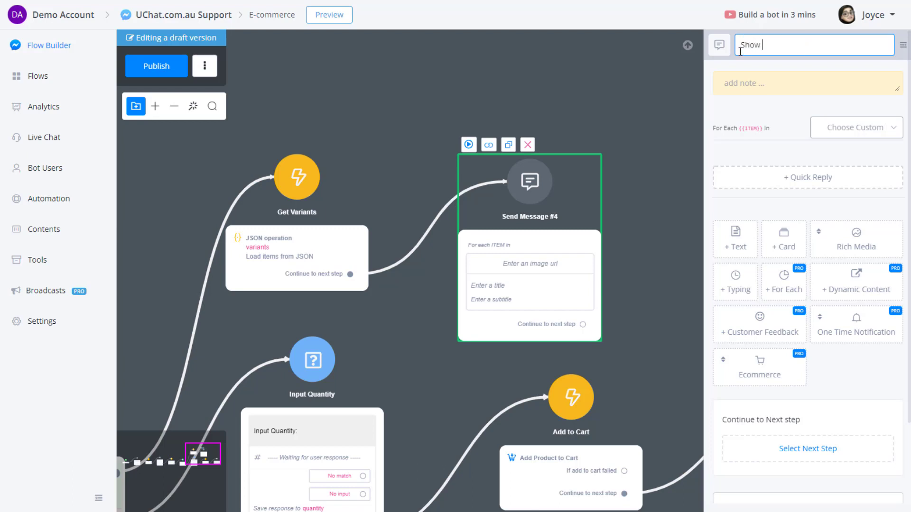
pyautogui.write('ow Variants')
pyautogui.press('Return')
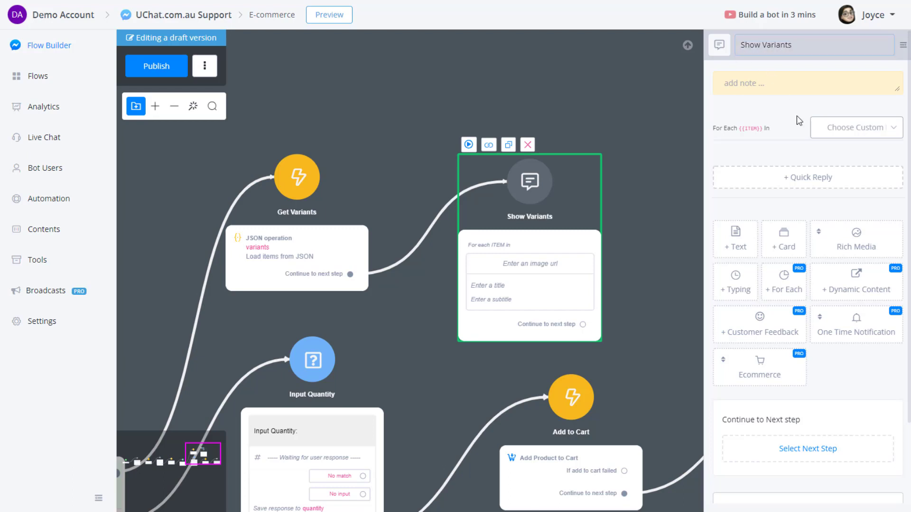
# Set the For Each block to loop over the variants custom field.
pyautogui.click(858, 129)
pyautogui.write('var')
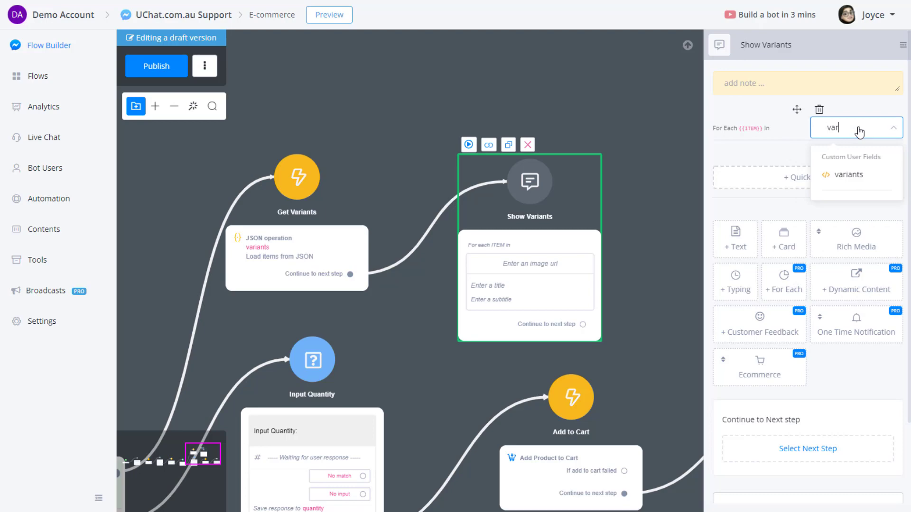
pyautogui.click(858, 175)
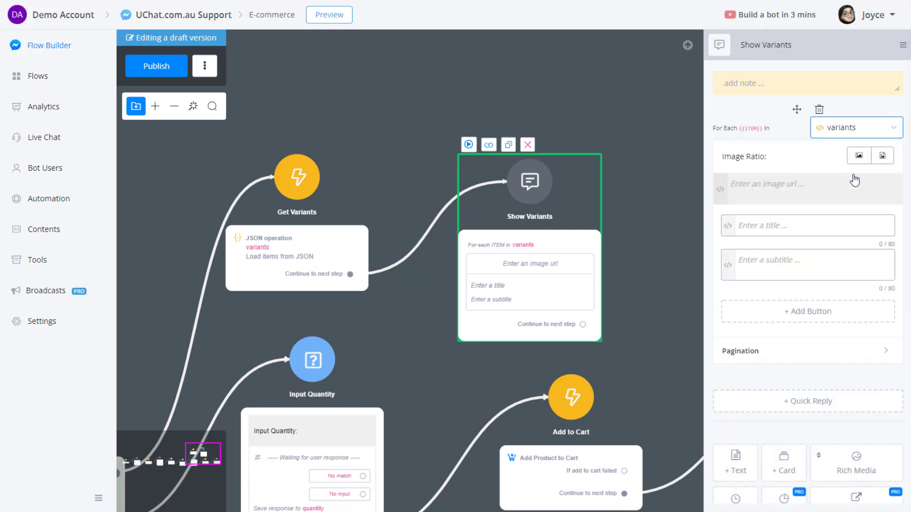
# Set the card's image URL to the ITEM field with JSON path $.image.
pyautogui.click(719, 190)
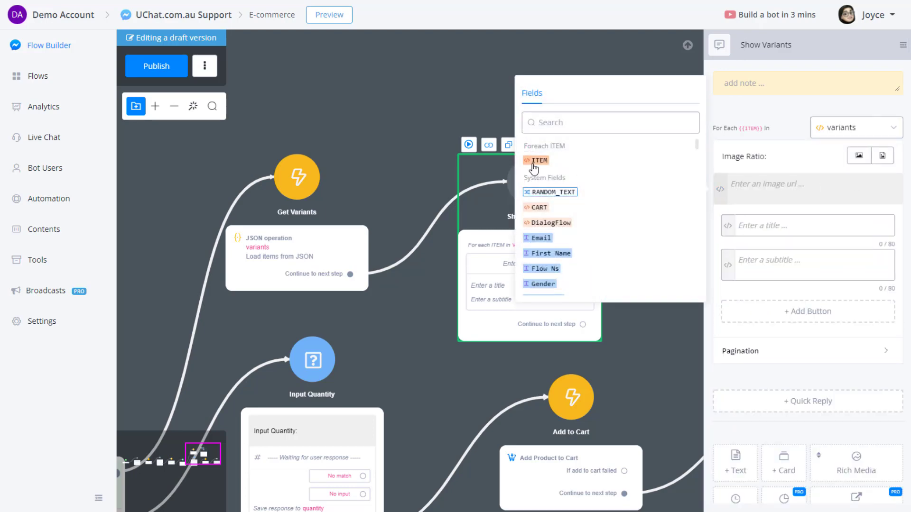
pyautogui.click(535, 160)
pyautogui.click(286, 102)
pyautogui.click(343, 192)
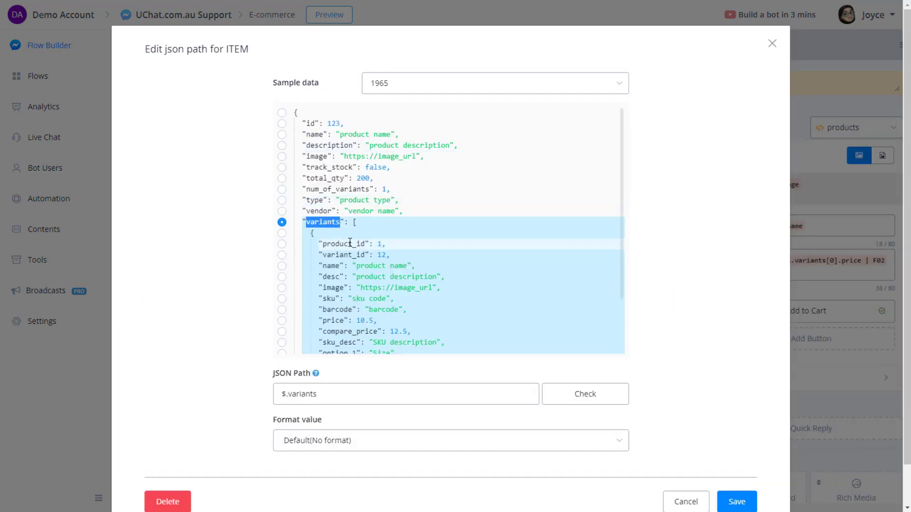
pyautogui.scroll(-1, 373, 240)
pyautogui.click(337, 233)
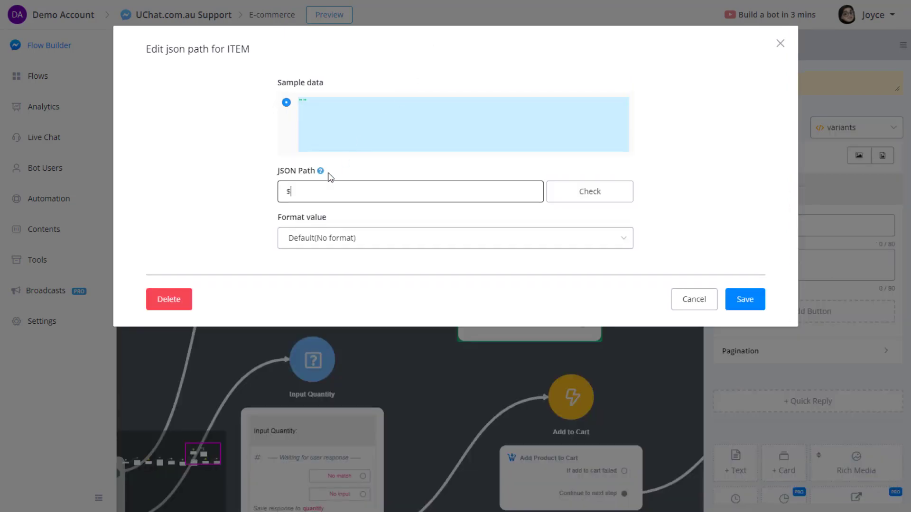
pyautogui.click(306, 191)
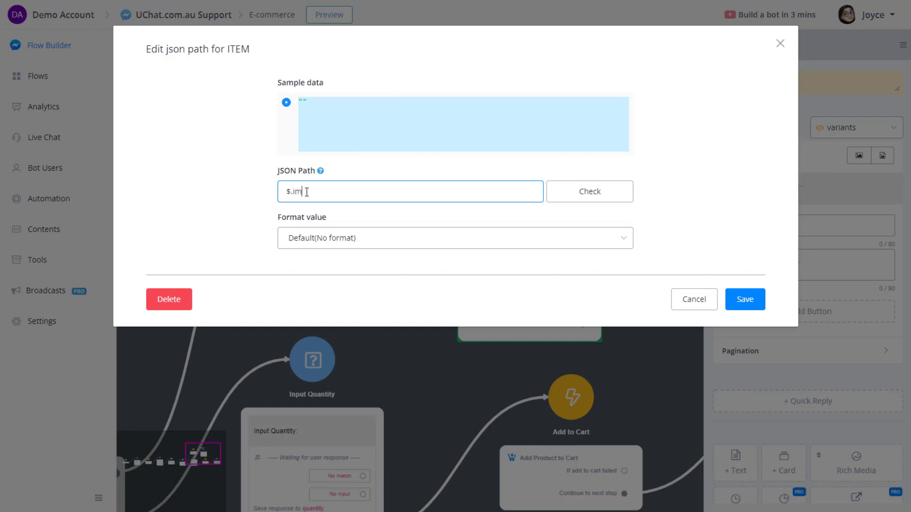
pyautogui.write('$.image')
pyautogui.click(742, 304)
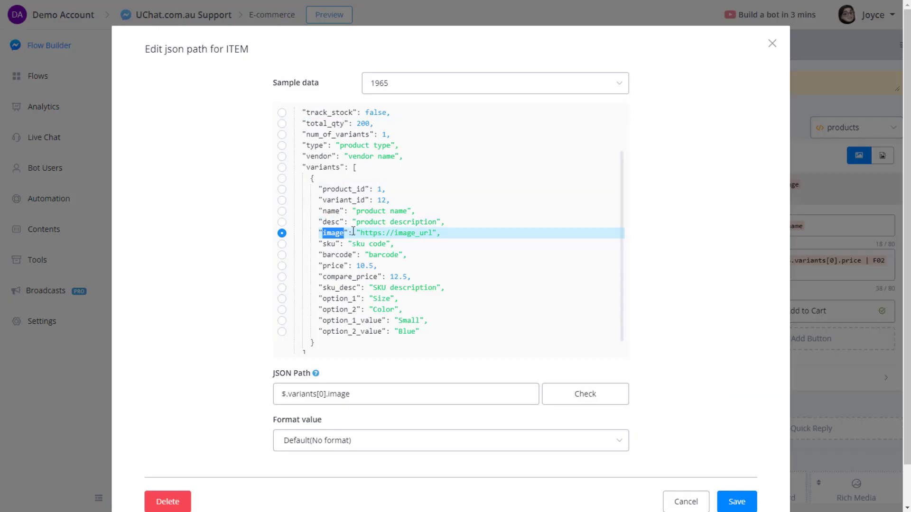
# Examine the name and option keys of a variant in the product sample data for the card's text.
pyautogui.doubleClick(336, 211)
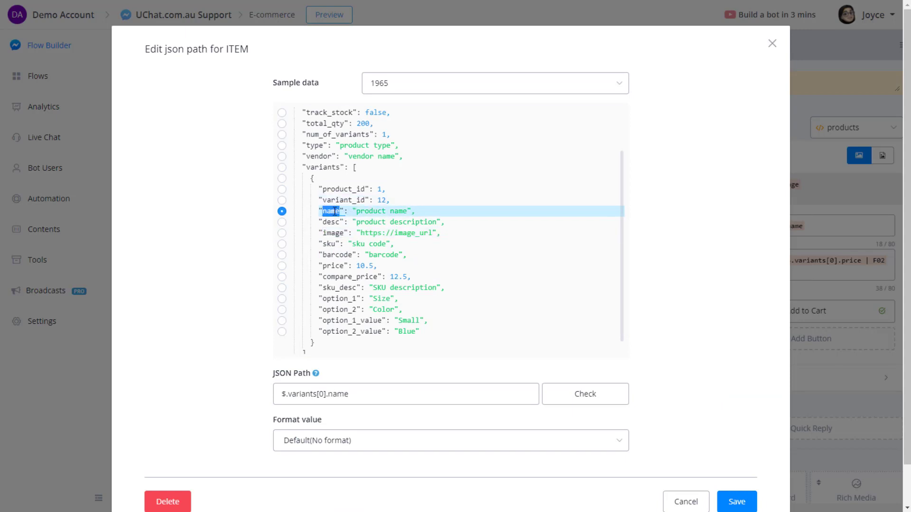
pyautogui.click(336, 211)
pyautogui.doubleClick(335, 212)
pyautogui.click(359, 212)
pyautogui.doubleClick(345, 310)
pyautogui.doubleClick(350, 322)
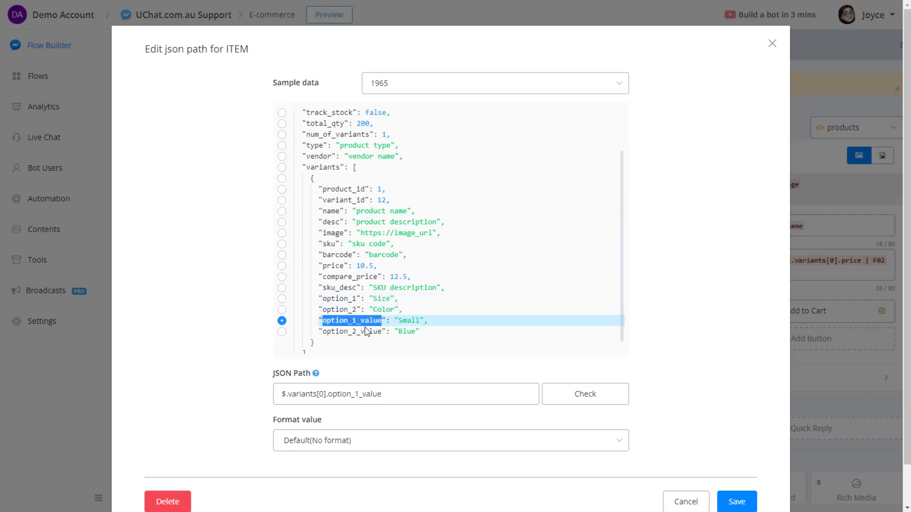
pyautogui.doubleClick(346, 309)
pyautogui.doubleClick(350, 322)
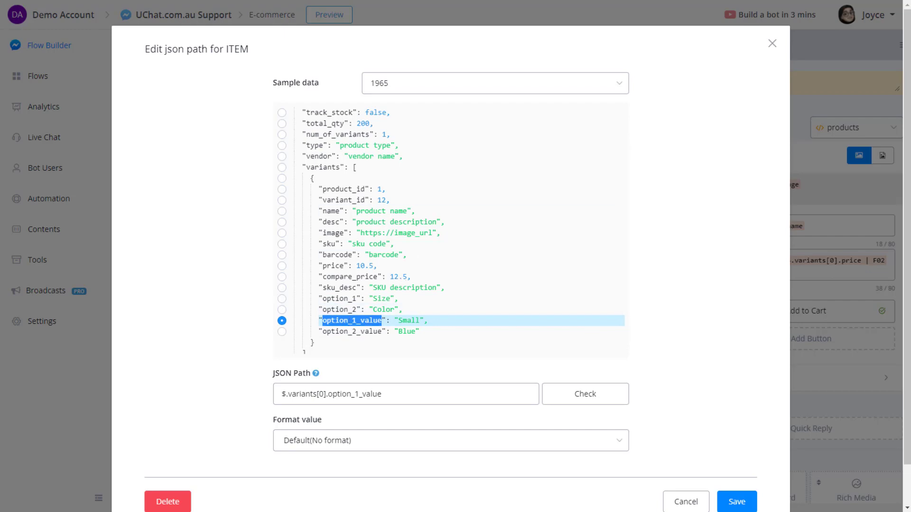
pyautogui.click(500, 0)
pyautogui.scroll(-1, 788, 408)
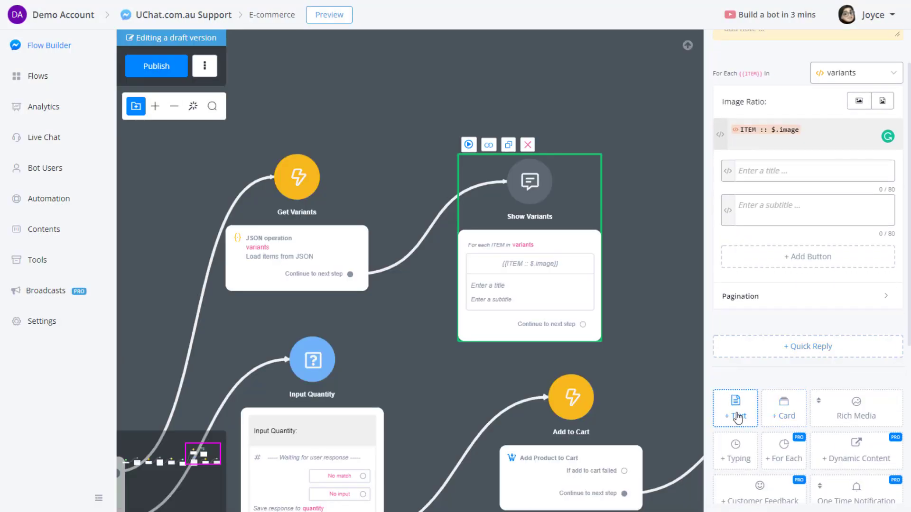
# Add a text block above the For Each block reading "Please select a variant for", the SELECT field with JSON path $.item.name, and a colon.
pyautogui.click(736, 413)
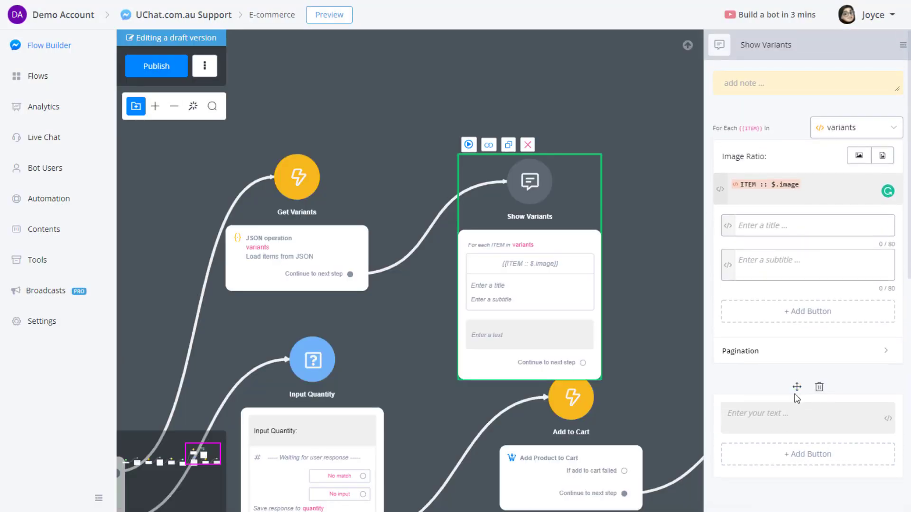
pyautogui.moveTo(795, 388); pyautogui.dragTo(797, 110)
pyautogui.click(764, 149)
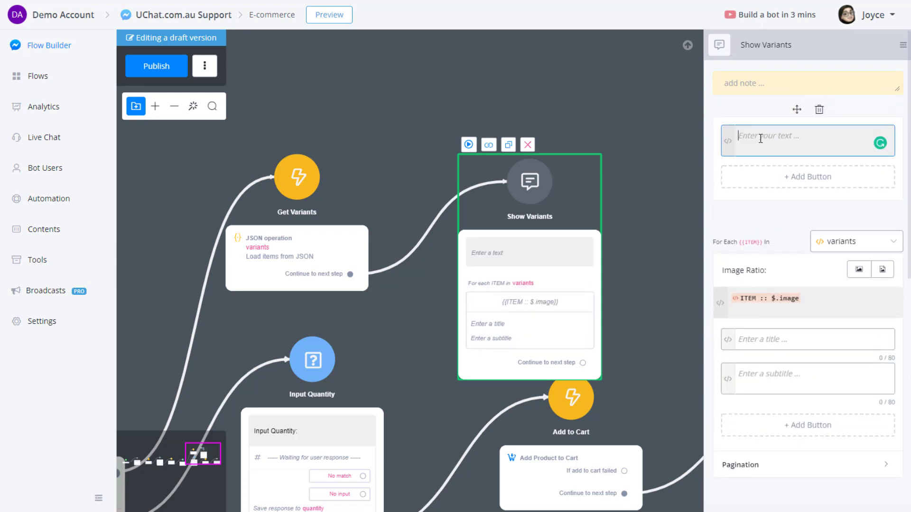
pyautogui.write('Please select a variant fo')
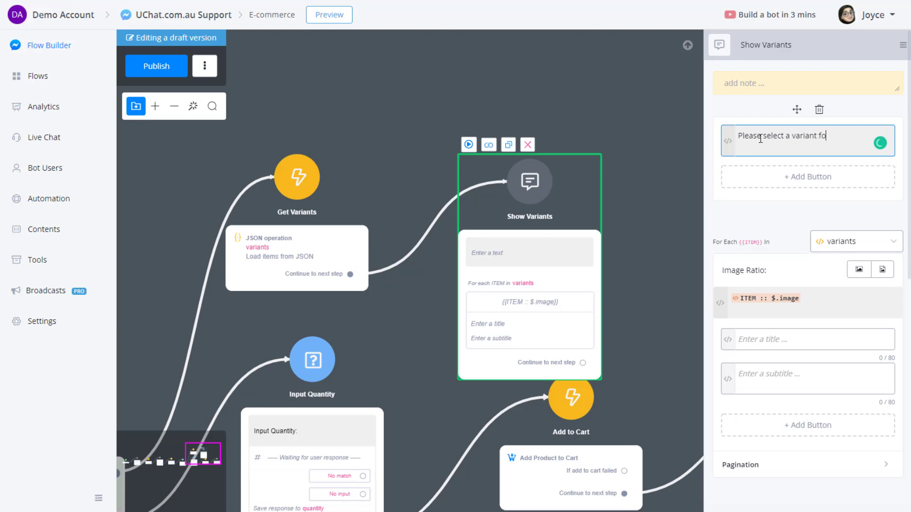
pyautogui.write('r {{s')
pyautogui.press('Return')
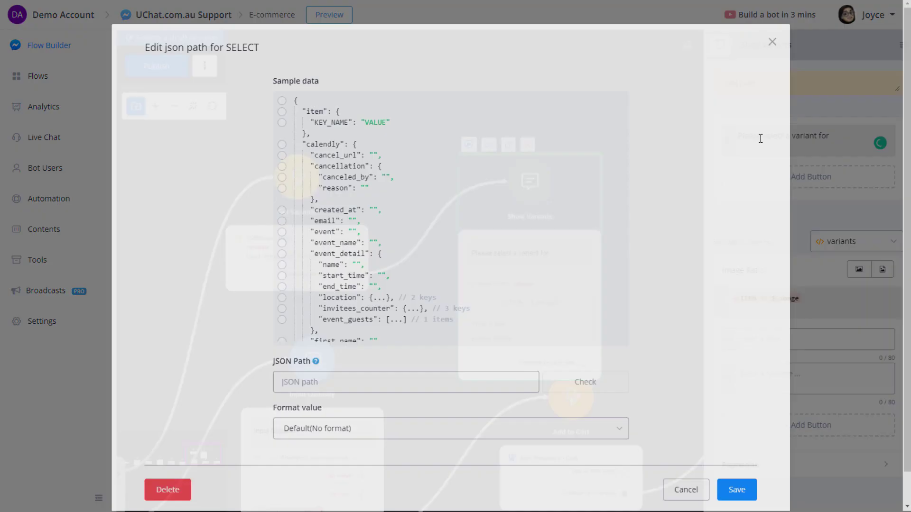
pyautogui.click(312, 112)
pyautogui.click(326, 379)
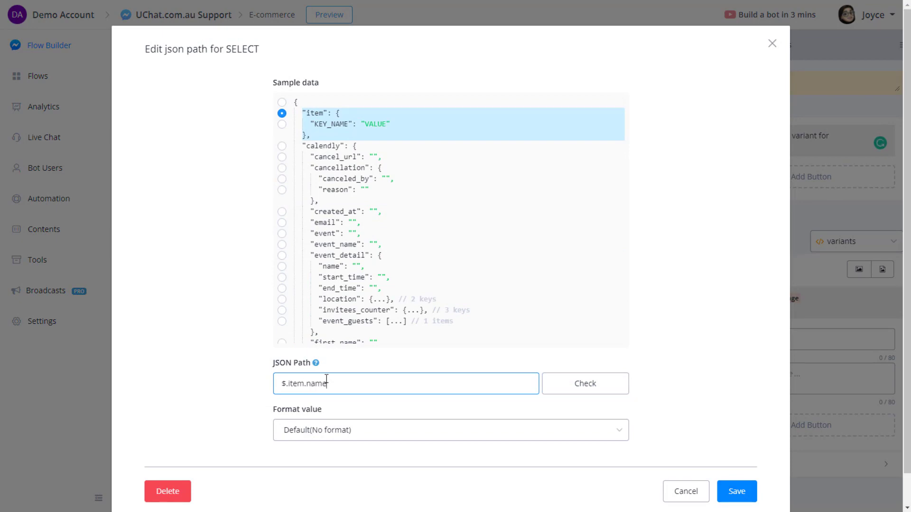
pyautogui.click(736, 491)
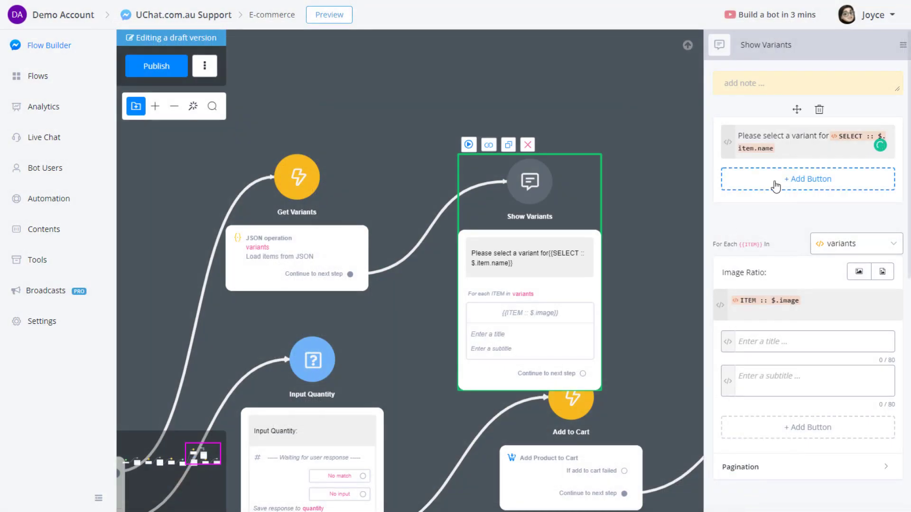
pyautogui.click(789, 147)
pyautogui.write(':')
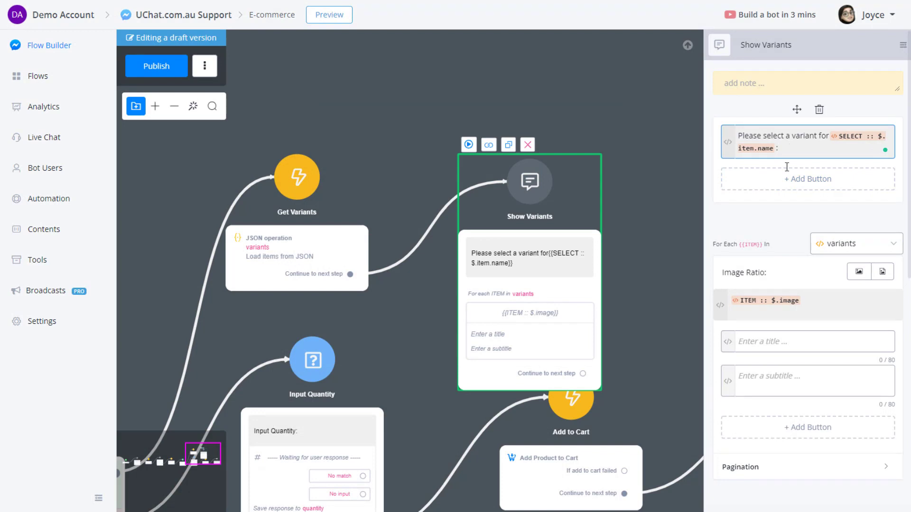
# Insert the ITEM field with JSON path $.option_1 as the start of the variant card's title.
pyautogui.scroll(-2, 799, 270)
pyautogui.click(750, 231)
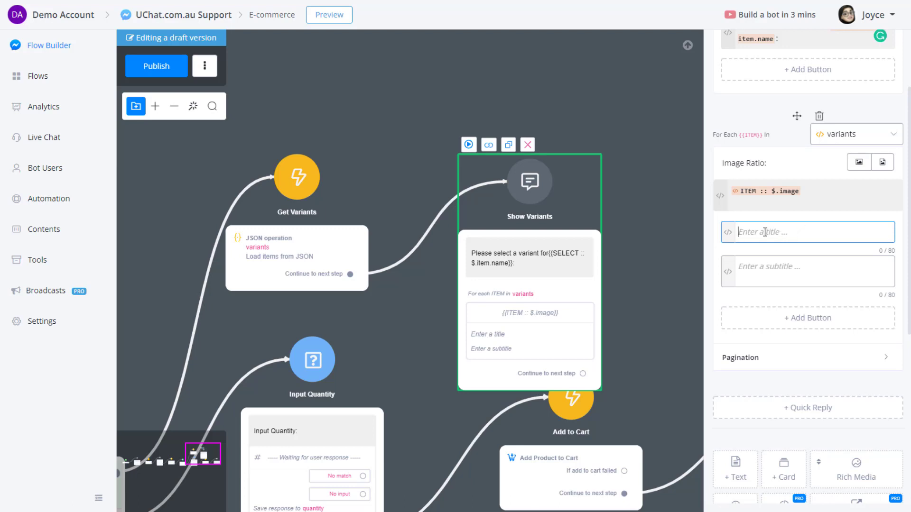
pyautogui.click(728, 233)
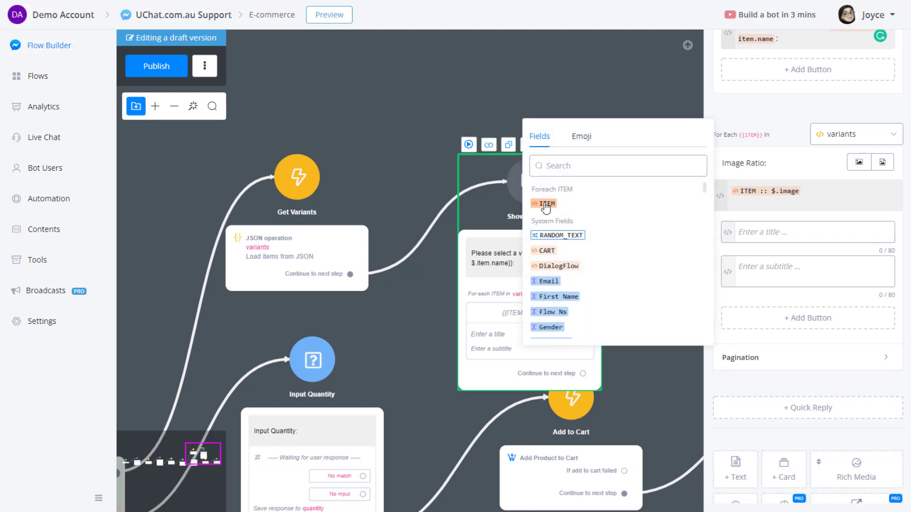
pyautogui.click(540, 209)
pyautogui.click(286, 103)
pyautogui.click(305, 193)
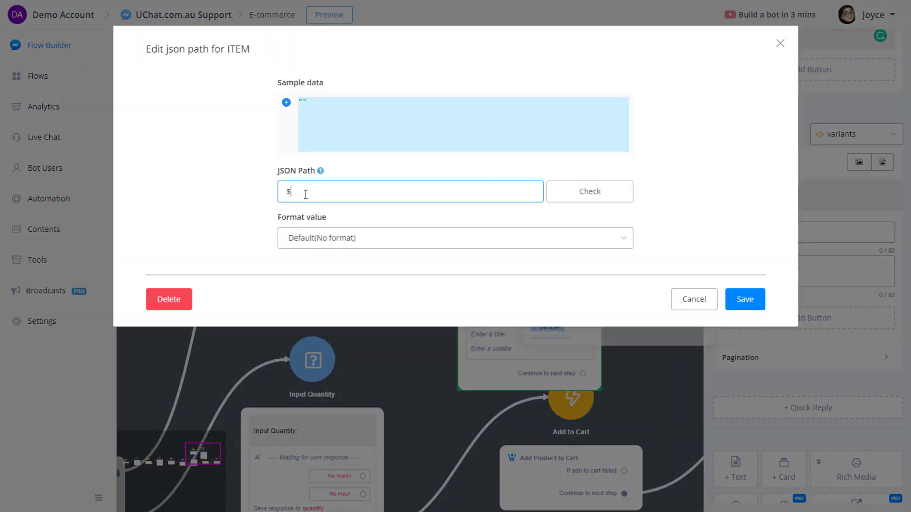
pyautogui.write('.option_1_value')
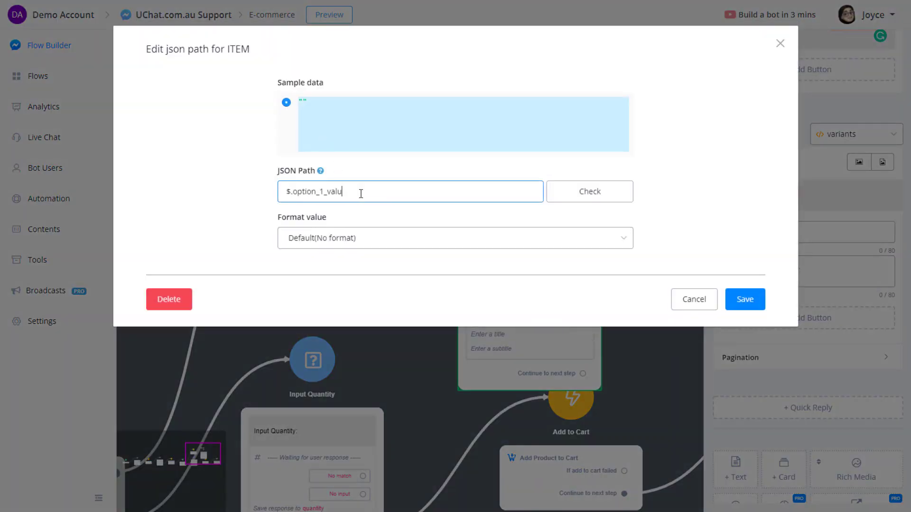
pyautogui.click(748, 300)
# Append a colon and the ITEM field with JSON path $.option_1_value to the card title.
pyautogui.click(818, 267)
pyautogui.click(827, 230)
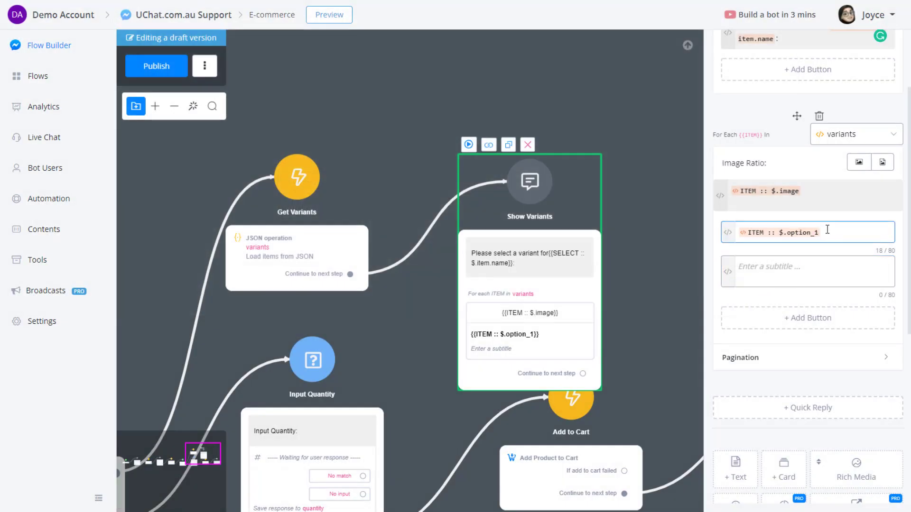
pyautogui.write(':{{i')
pyautogui.press('Return')
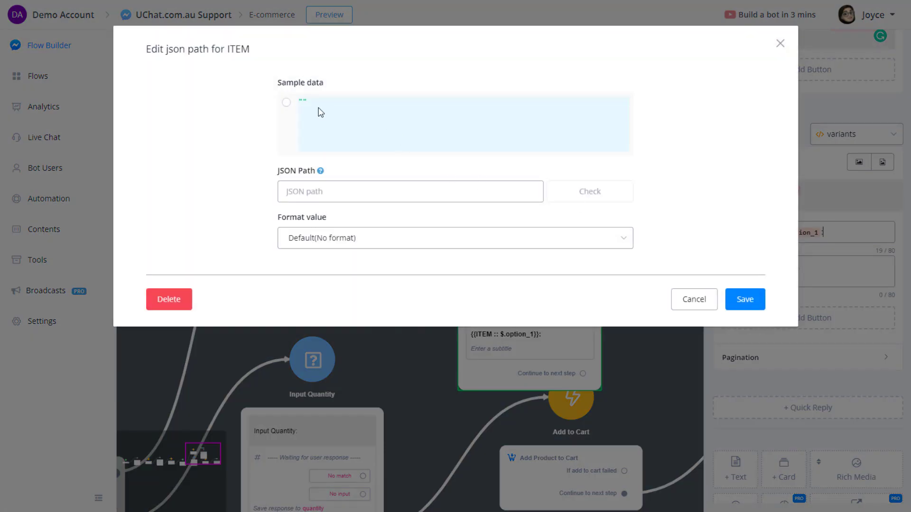
pyautogui.click(286, 103)
pyautogui.click(309, 196)
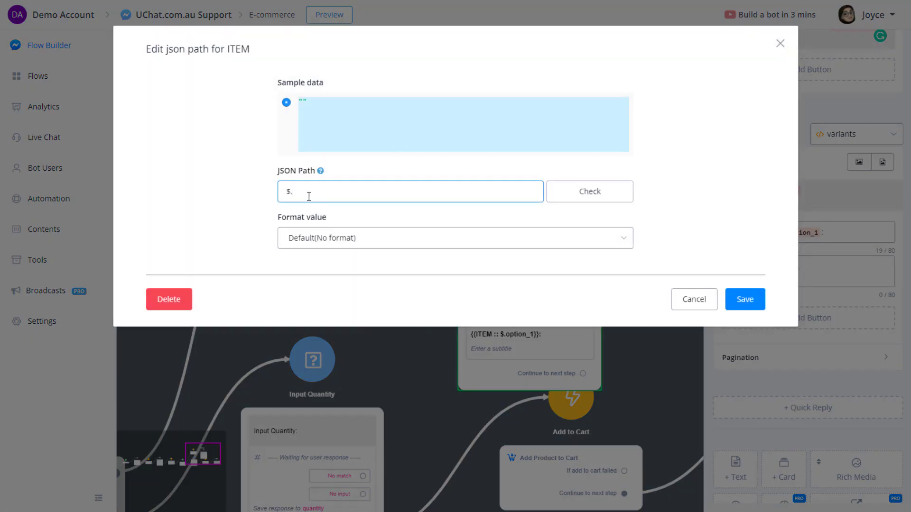
pyautogui.write('option_1_value')
pyautogui.click(736, 300)
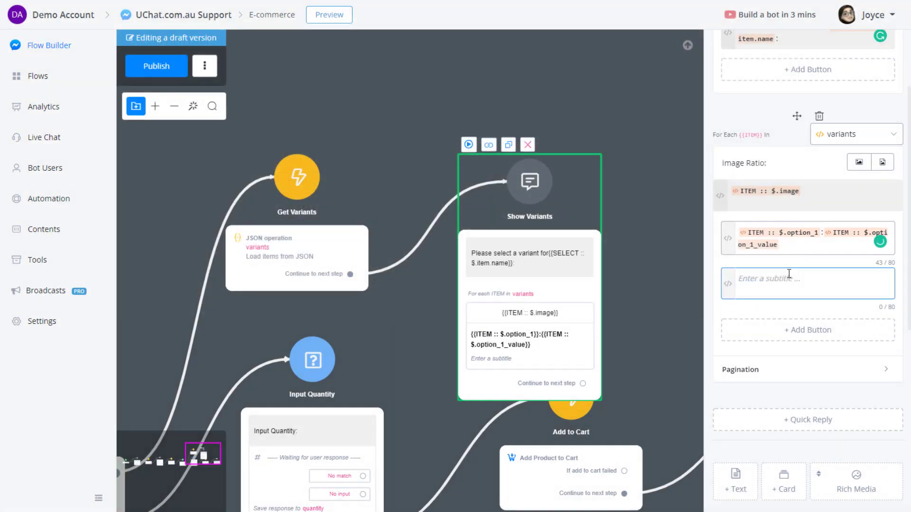
# Append a comma and the ITEM field with JSON path $.option_2 to the card title.
pyautogui.click(786, 243)
pyautogui.write('.')
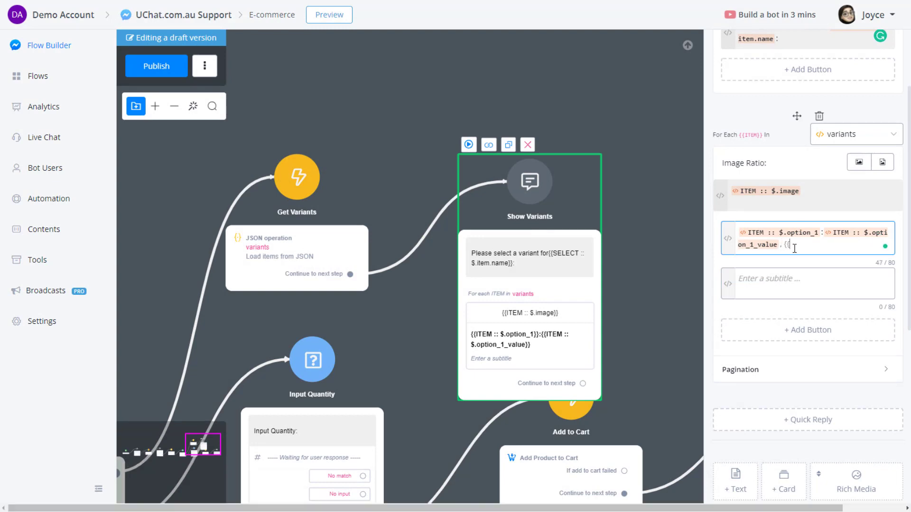
pyautogui.write('{{')
pyautogui.press('Return')
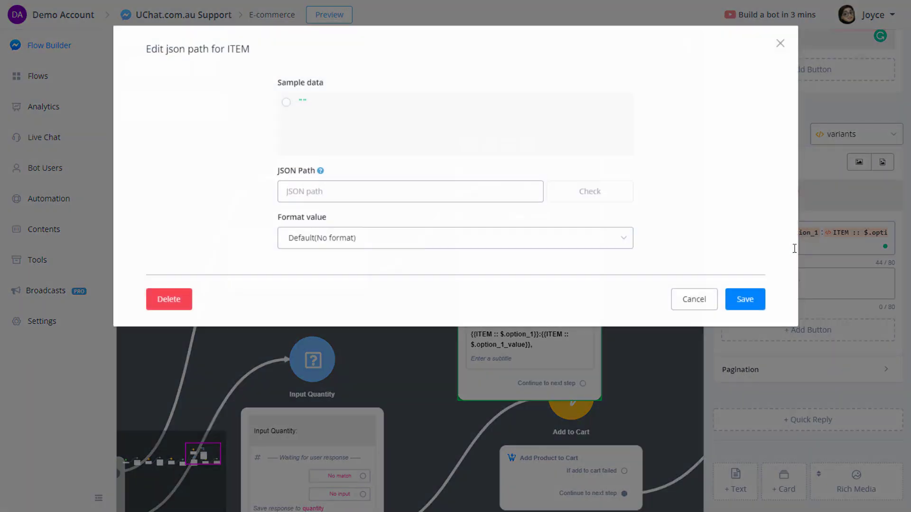
pyautogui.click(286, 102)
pyautogui.write('.option_1_value')
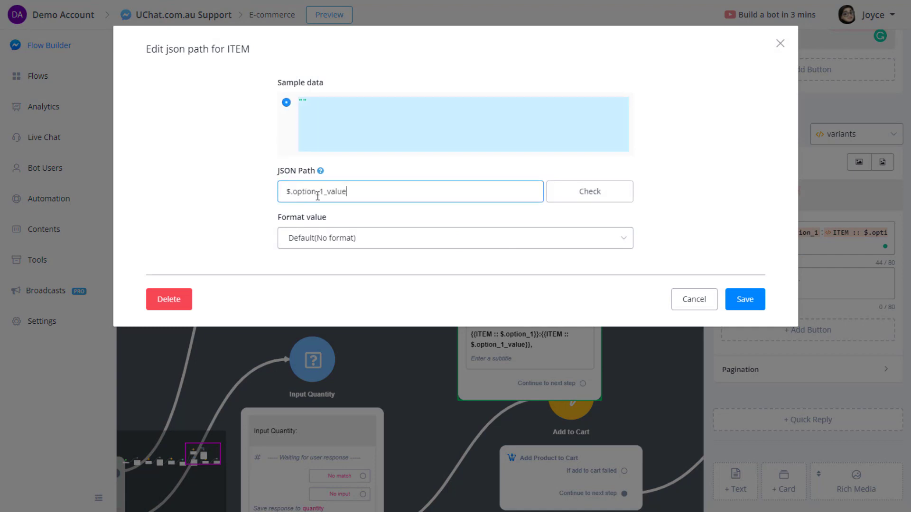
pyautogui.moveTo(322, 191); pyautogui.dragTo(388, 177)
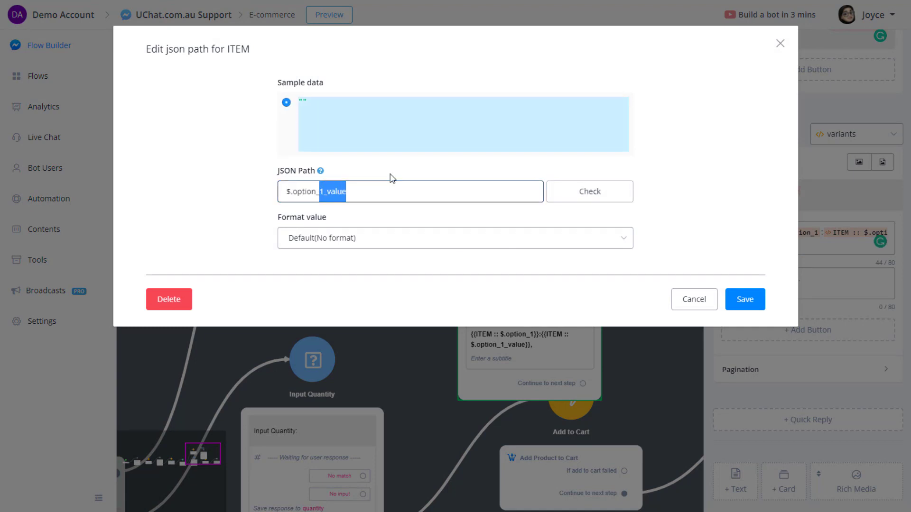
pyautogui.write('2')
pyautogui.click(752, 302)
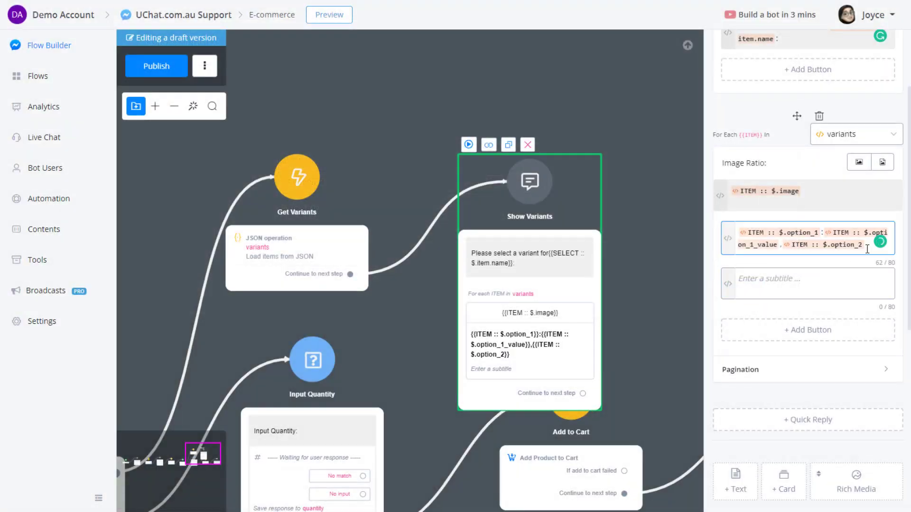
# Append a colon and the ITEM field with JSON path $.option_2_value to the card title.
pyautogui.write(':')
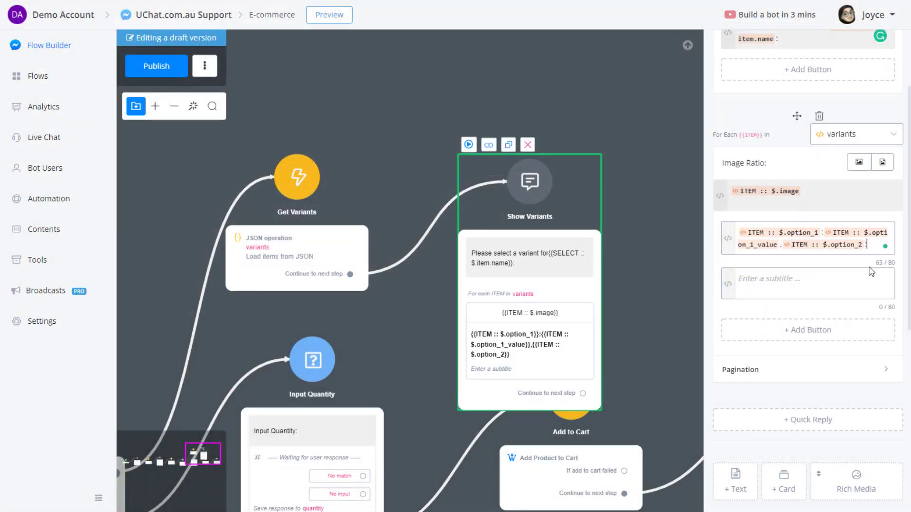
pyautogui.write('{{')
pyautogui.press('Return')
pyautogui.click(286, 102)
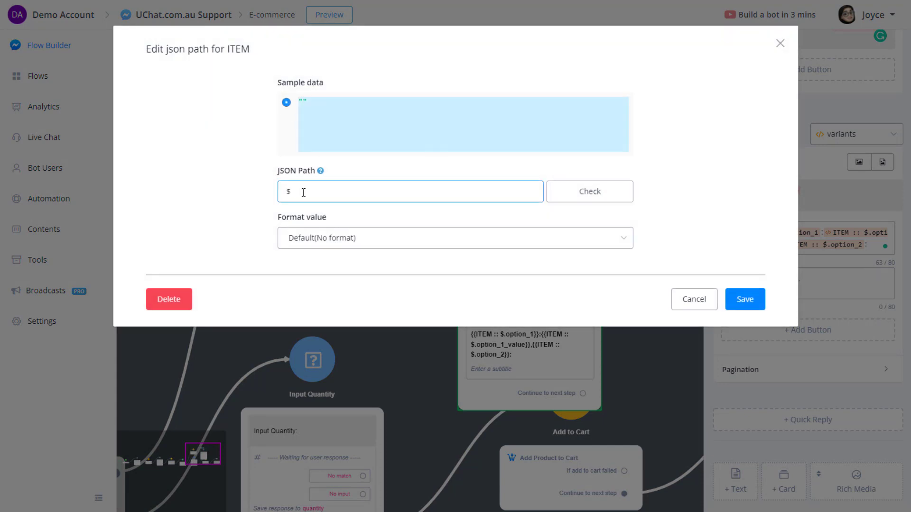
pyautogui.write('option_1_value')
pyautogui.moveTo(323, 191); pyautogui.dragTo(320, 190)
pyautogui.write('2')
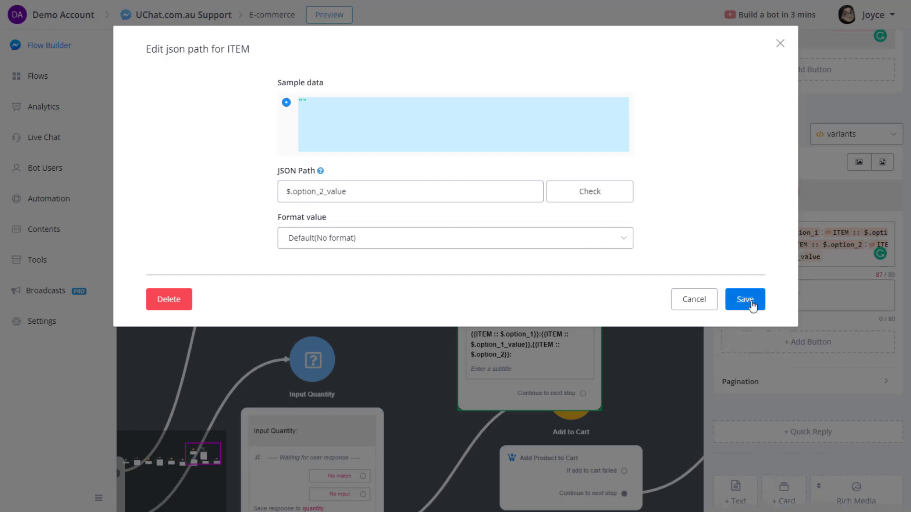
pyautogui.click(742, 299)
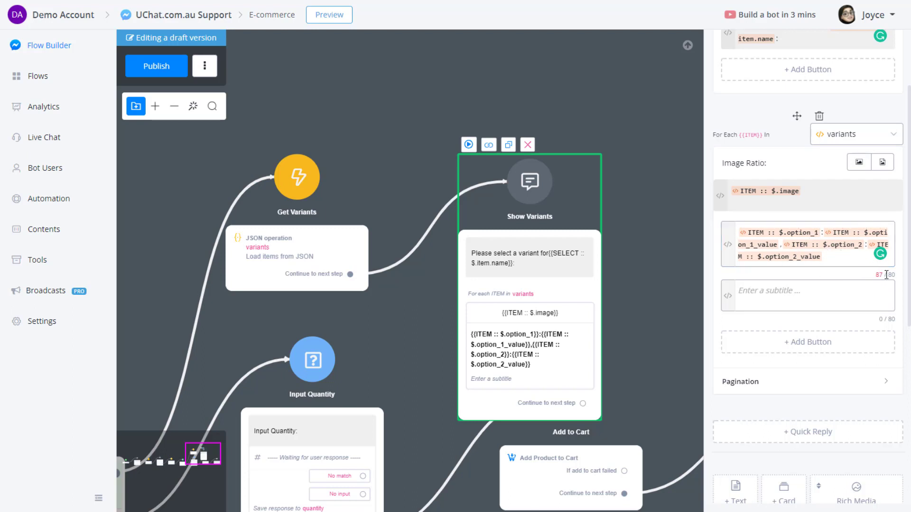
# Set the card's subtitle to ¥ followed by the ITEM field with JSON path $.price, taking the key from the product sample data.
pyautogui.click(746, 297)
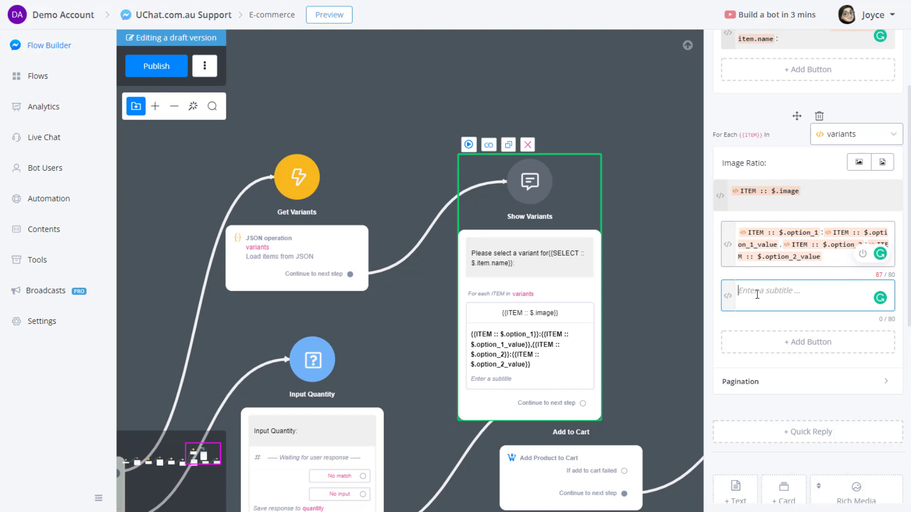
pyautogui.write('$')
pyautogui.press('BackSpace')
pyautogui.write('¥')
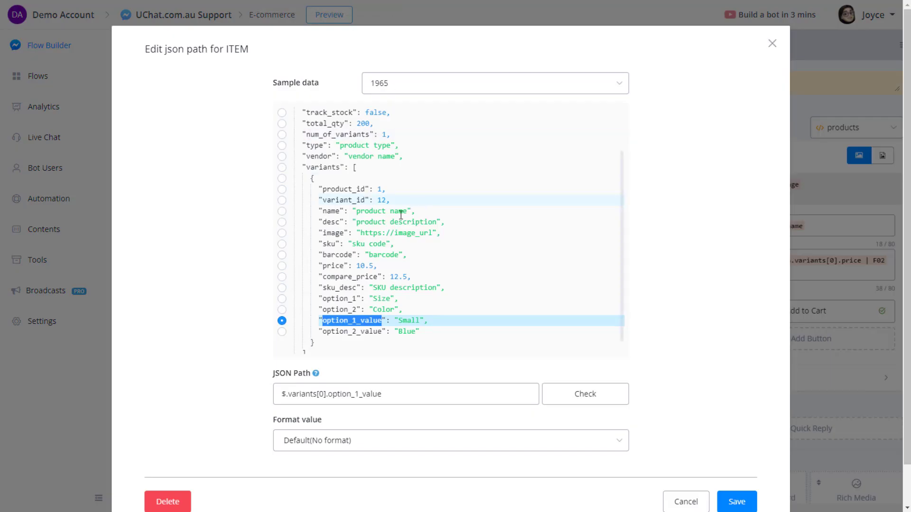
pyautogui.click(328, 266)
pyautogui.doubleClick(333, 266)
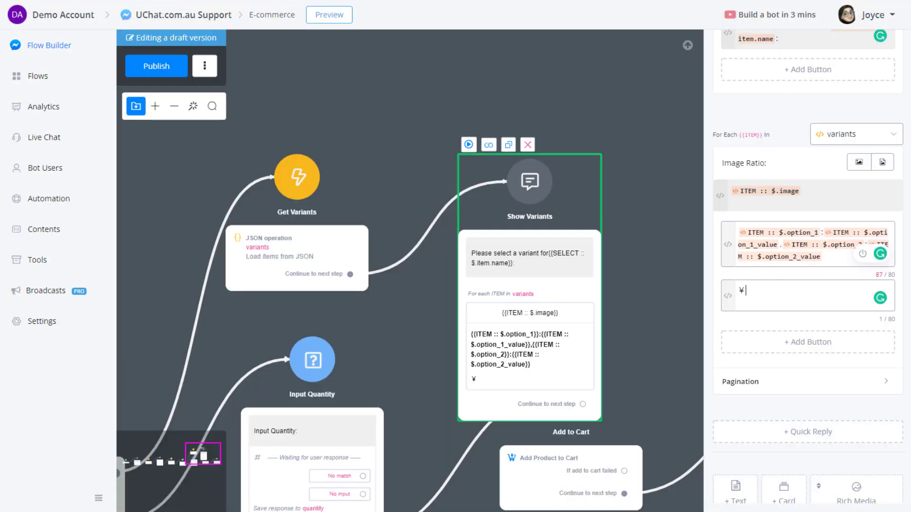
pyautogui.click(754, 301)
pyautogui.write('{{i')
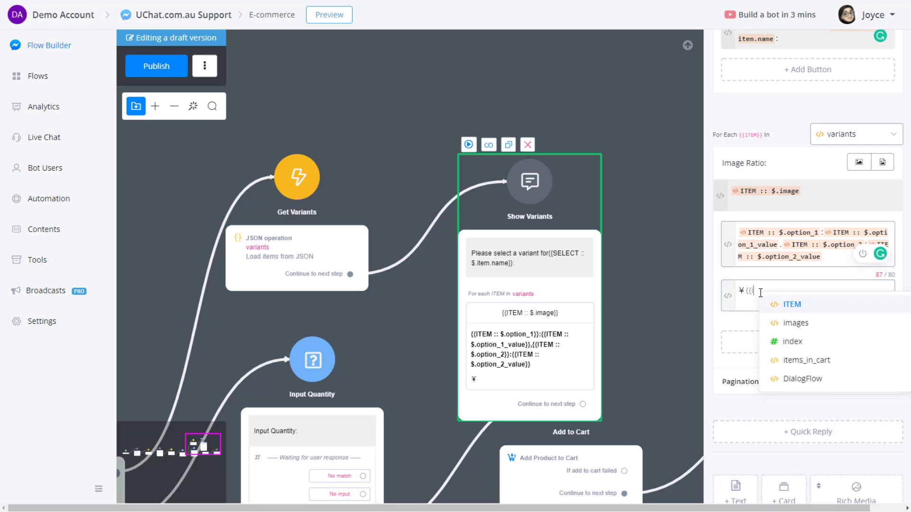
pyautogui.press('Return')
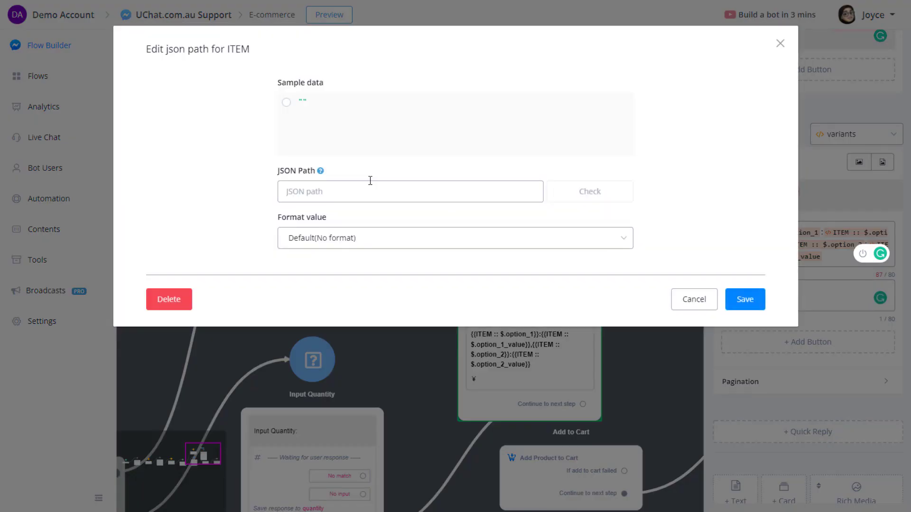
pyautogui.click(290, 102)
pyautogui.click(313, 189)
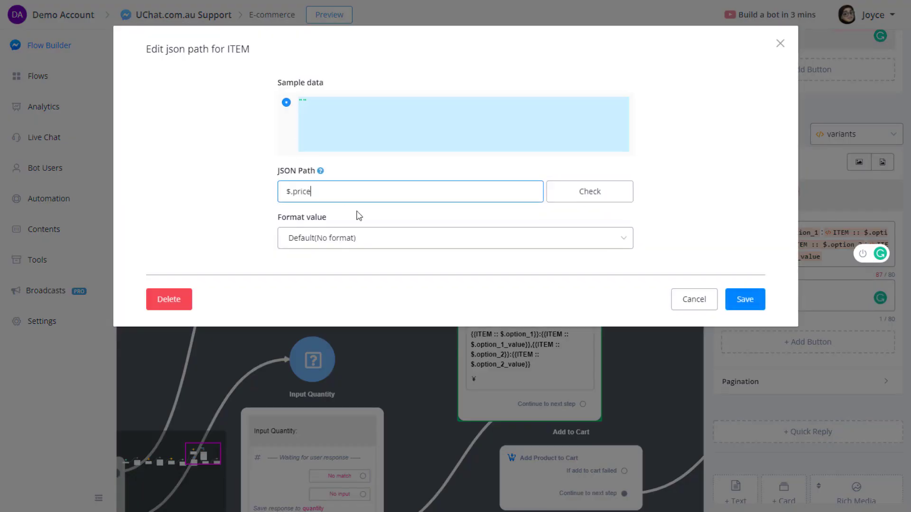
pyautogui.click(745, 300)
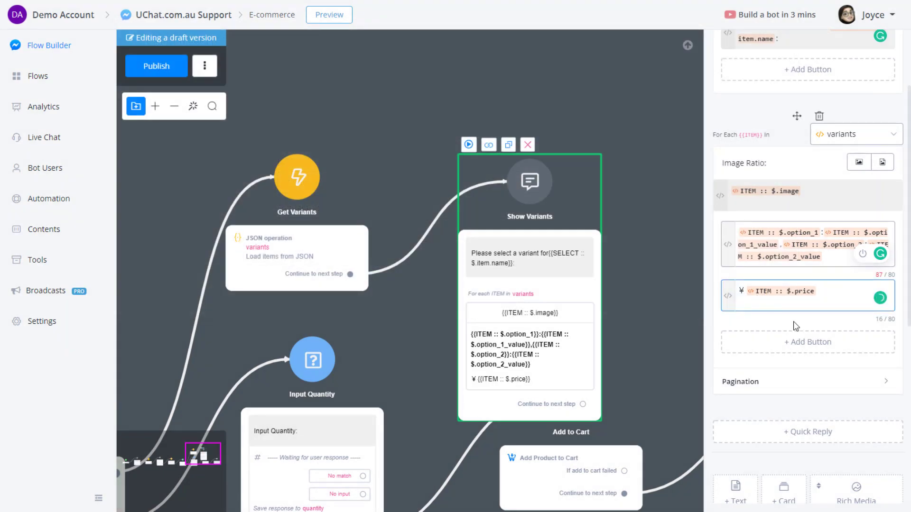
pyautogui.click(796, 328)
# Review the pagination settings of the For Each block.
pyautogui.click(759, 382)
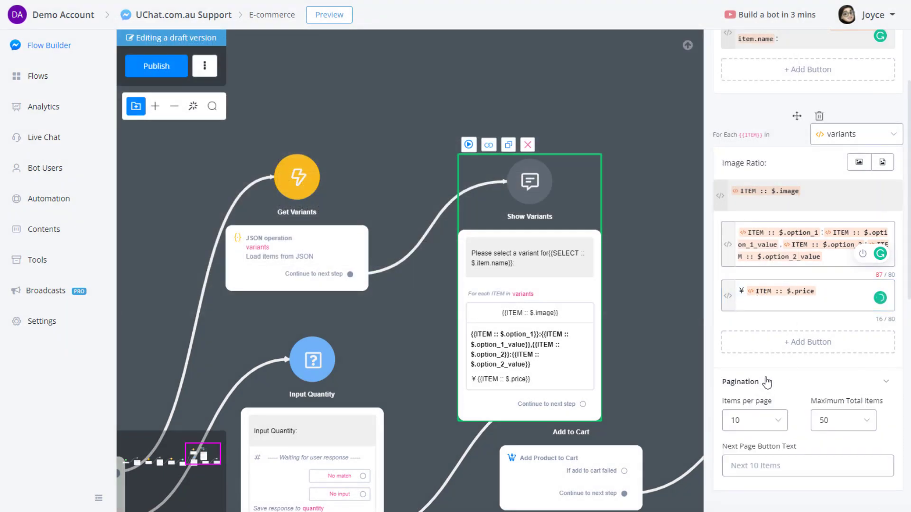
pyautogui.scroll(-1, 766, 375)
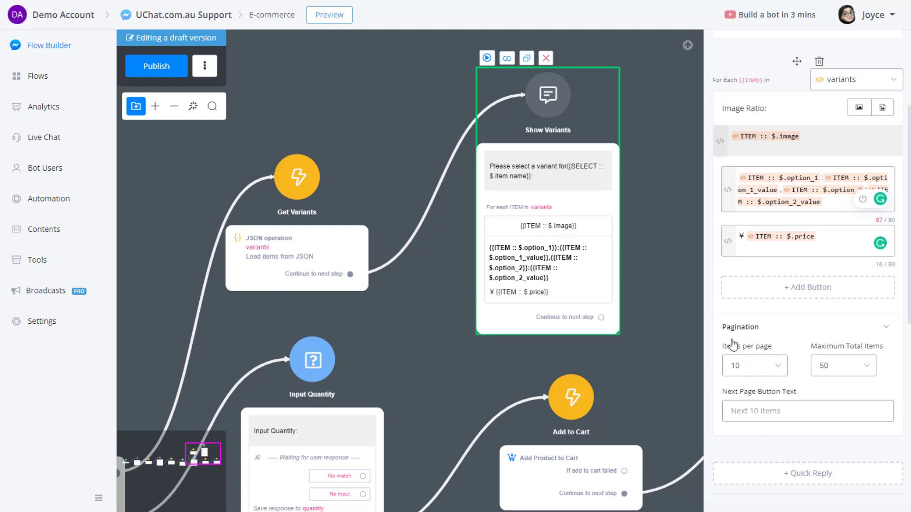
pyautogui.click(766, 329)
# Add a button titled Select to the variant card and assign it the Select action when pressed.
pyautogui.scroll(3, 805, 353)
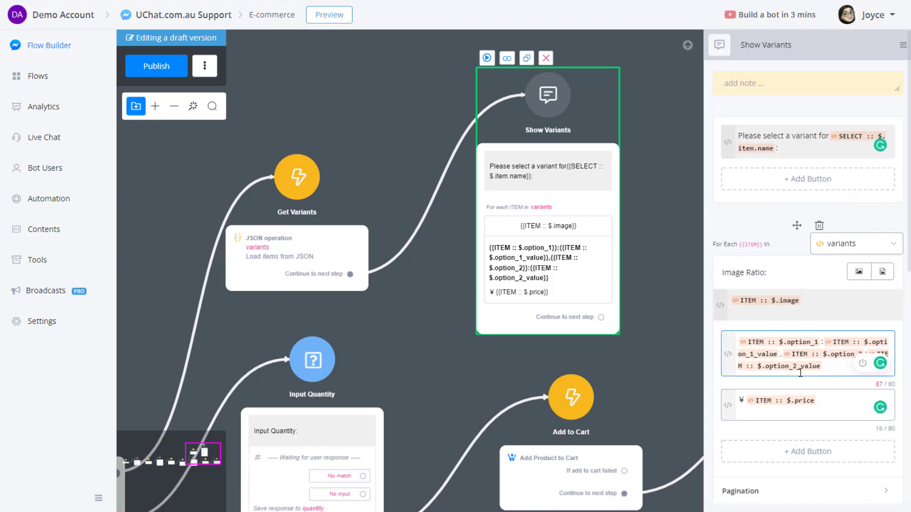
pyautogui.click(806, 401)
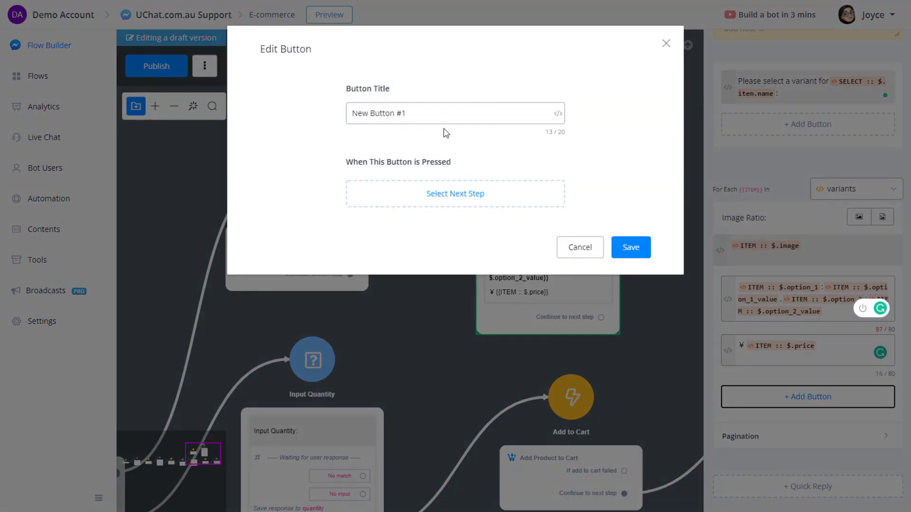
pyautogui.moveTo(442, 116); pyautogui.dragTo(306, 165)
pyautogui.write('Ad')
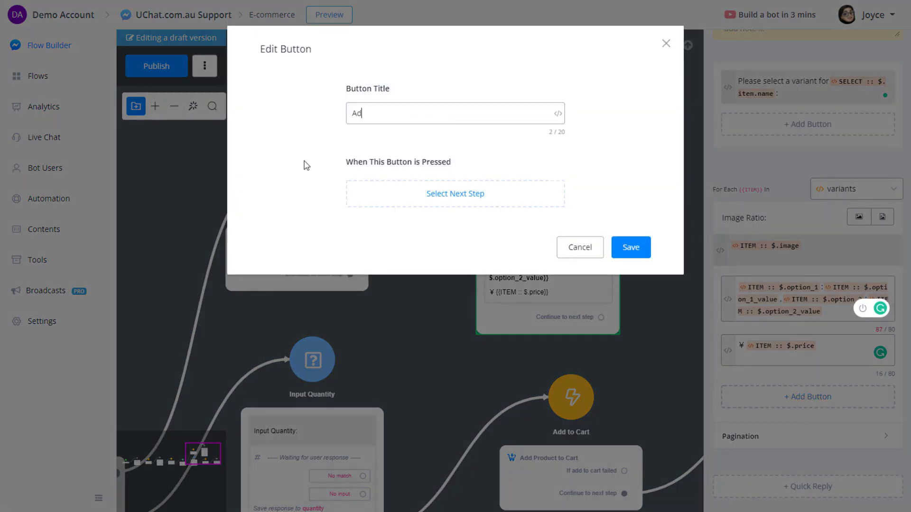
pyautogui.press('BackSpace')
pyautogui.press('BackSpace')
pyautogui.write('S')
pyautogui.click(412, 193)
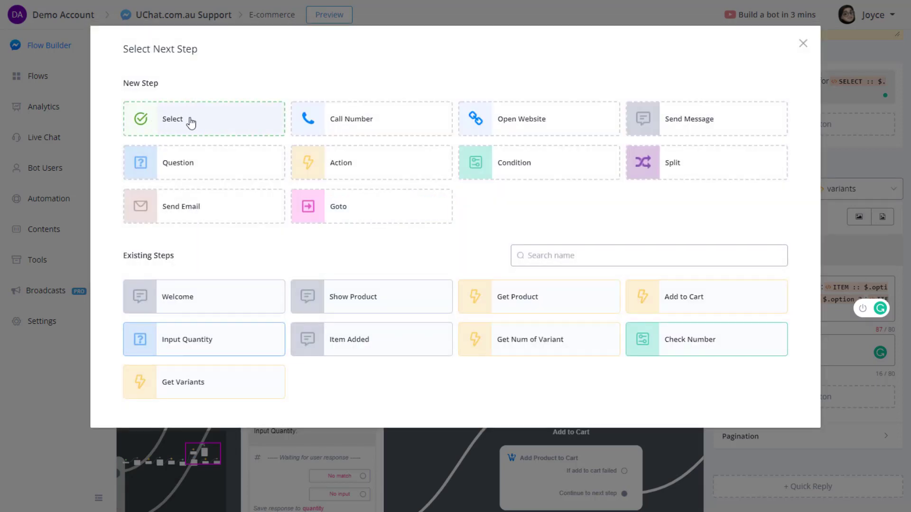
pyautogui.click(174, 121)
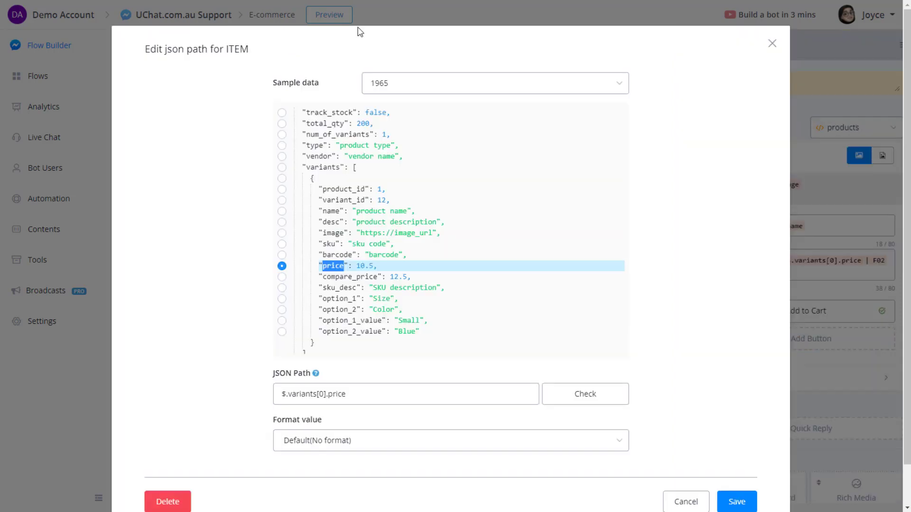
# Compare the whole product object ($) with the first variant object ($.variants[0]) in the product sample data.
pyautogui.scroll(2, 332, 189)
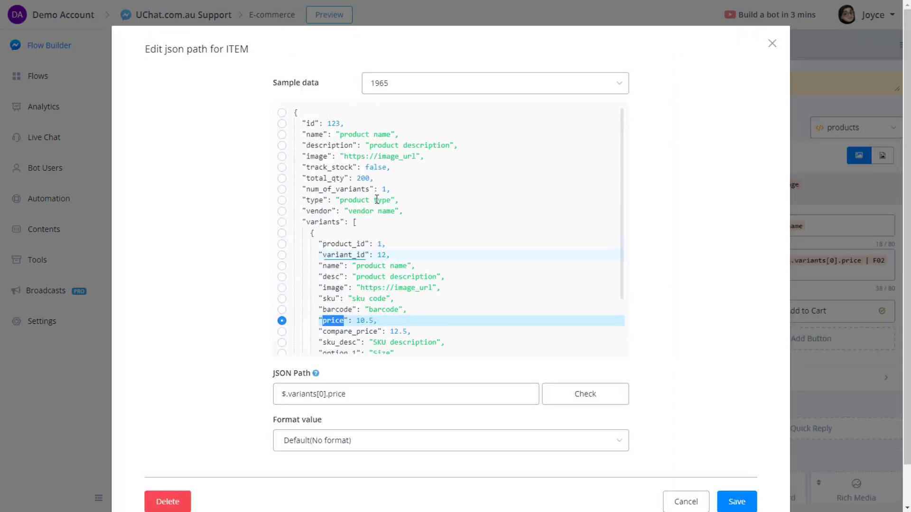
pyautogui.click(284, 114)
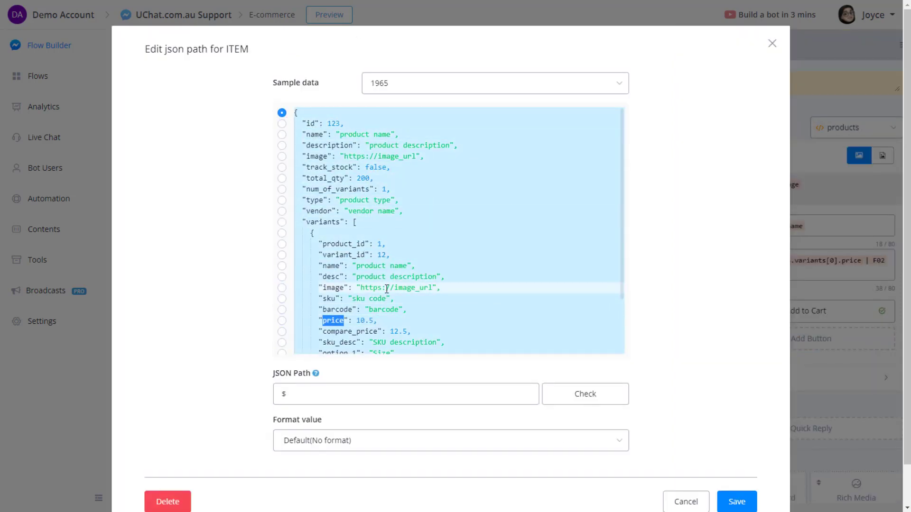
pyautogui.scroll(-3, 387, 288)
pyautogui.scroll(2, 386, 288)
pyautogui.click(282, 218)
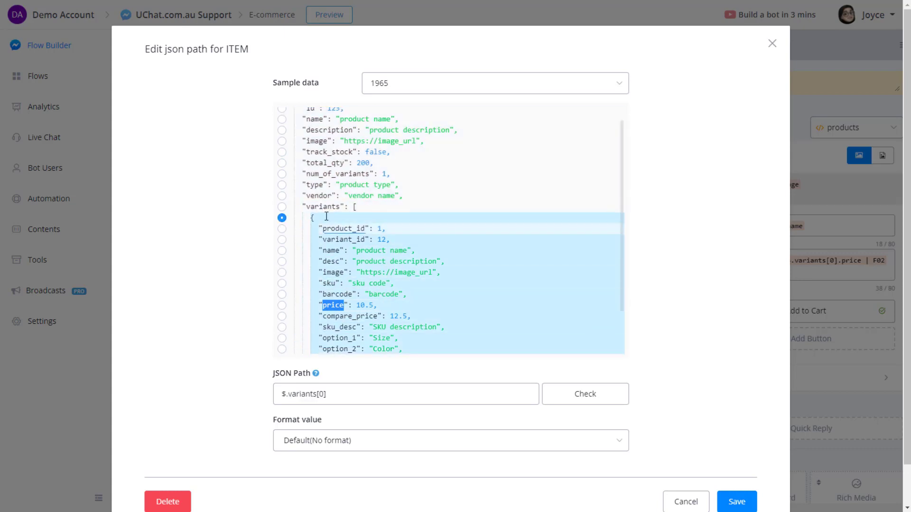
pyautogui.scroll(-2, 314, 214)
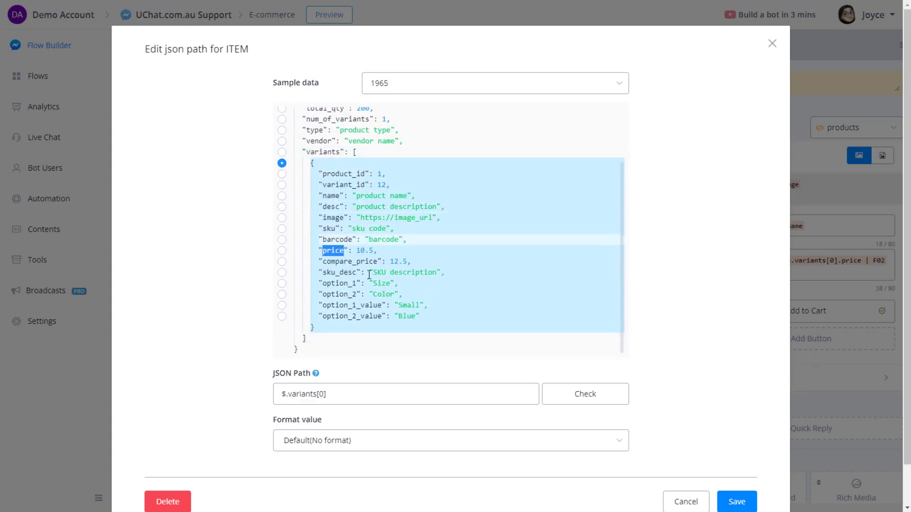
pyautogui.scroll(3, 349, 168)
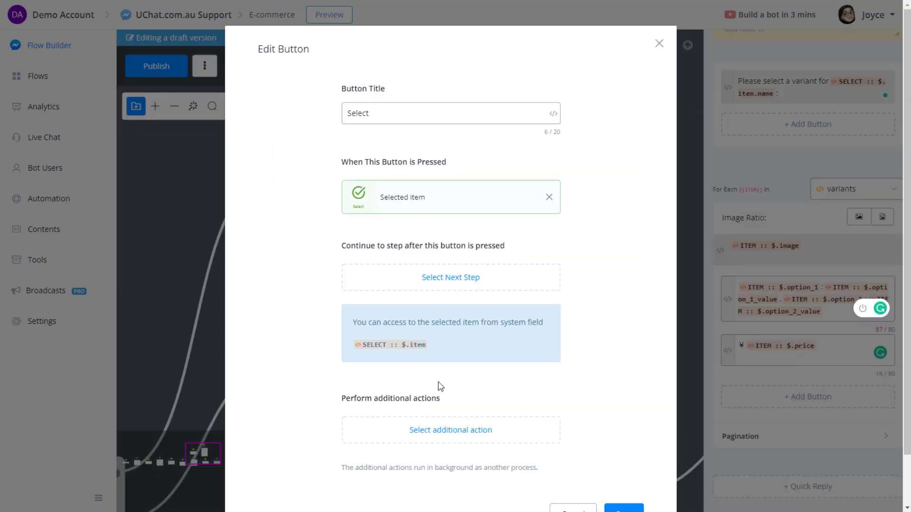
# View the next-step choices for the Select button, then save the button without choosing one.
pyautogui.click(436, 278)
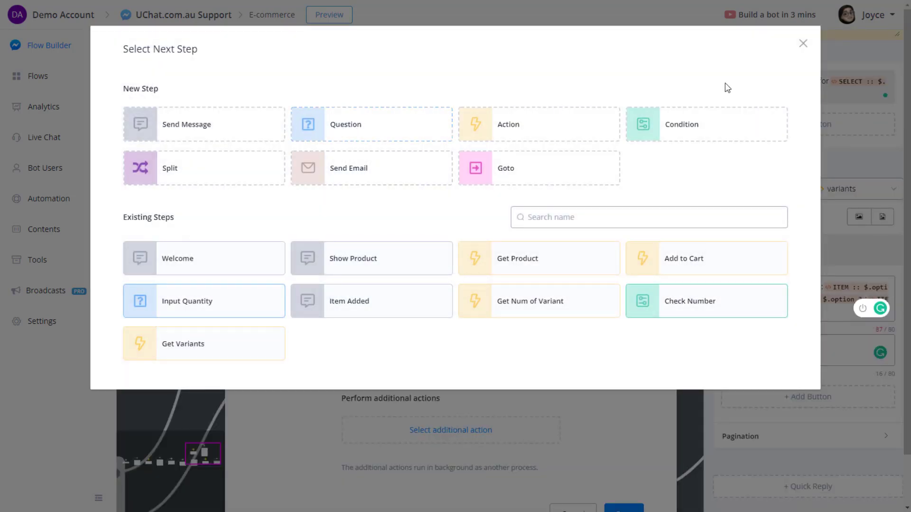
pyautogui.click(803, 44)
pyautogui.click(630, 510)
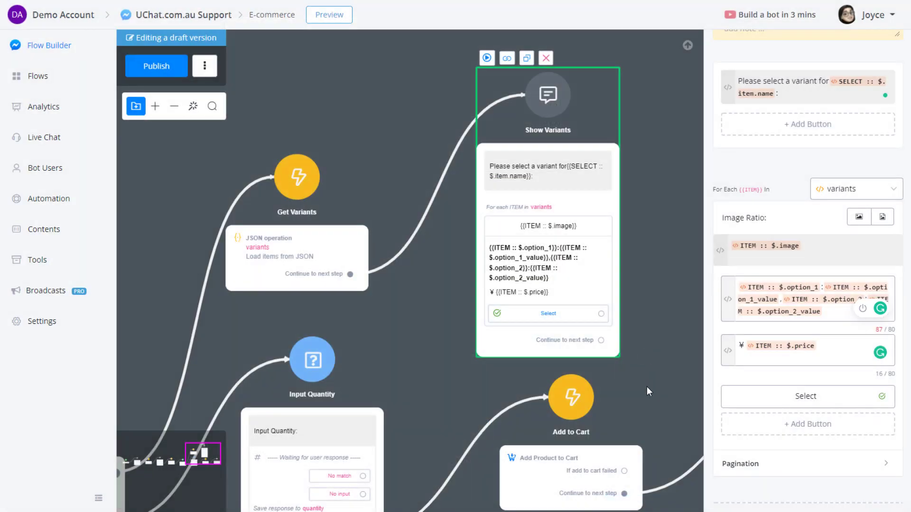
# Duplicate the Input Quantity step, place the copy beside Show Variants, and connect the Select button to it.
pyautogui.moveTo(629, 384); pyautogui.dragTo(369, 355)
pyautogui.scroll(-2, 406, 355)
pyautogui.moveTo(479, 298); pyautogui.dragTo(628, 266)
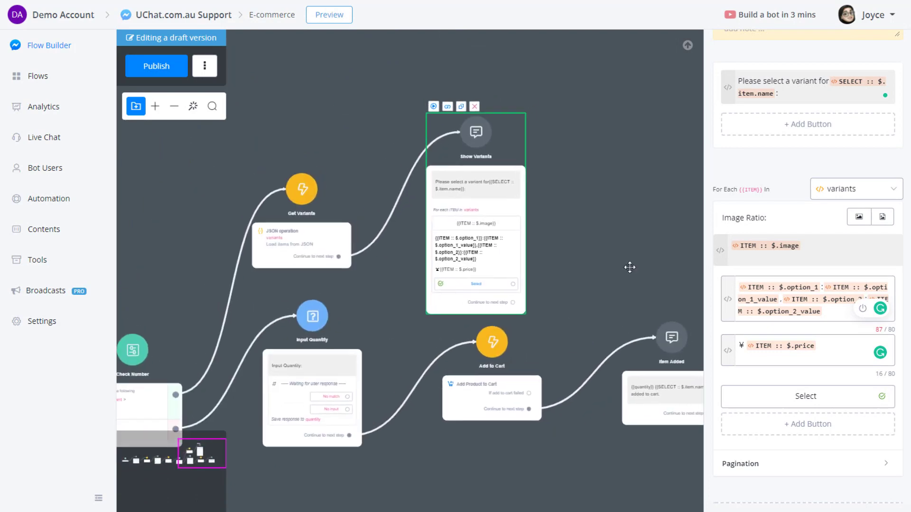
pyautogui.click(294, 337)
pyautogui.click(292, 270)
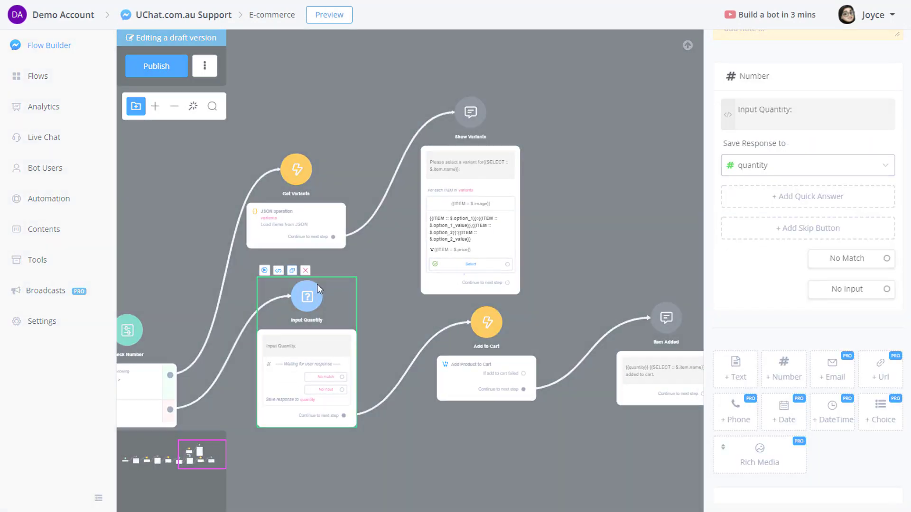
pyautogui.moveTo(317, 284); pyautogui.dragTo(678, 151)
pyautogui.moveTo(651, 198); pyautogui.dragTo(579, 288)
pyautogui.moveTo(524, 237); pyautogui.dragTo(612, 187)
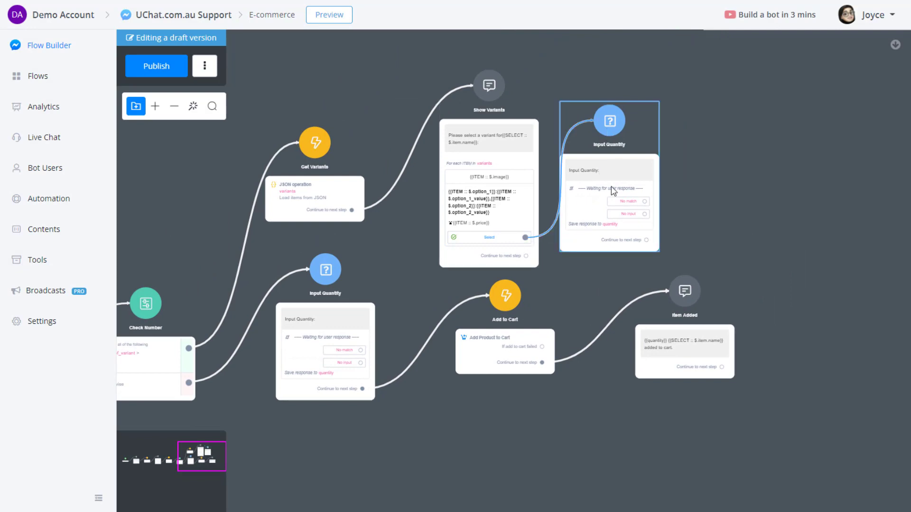
# Duplicate the Add to Cart step, place the copy beside the duplicated Input Quantity step, and connect that question to it.
pyautogui.scroll(2, 522, 332)
pyautogui.click(482, 355)
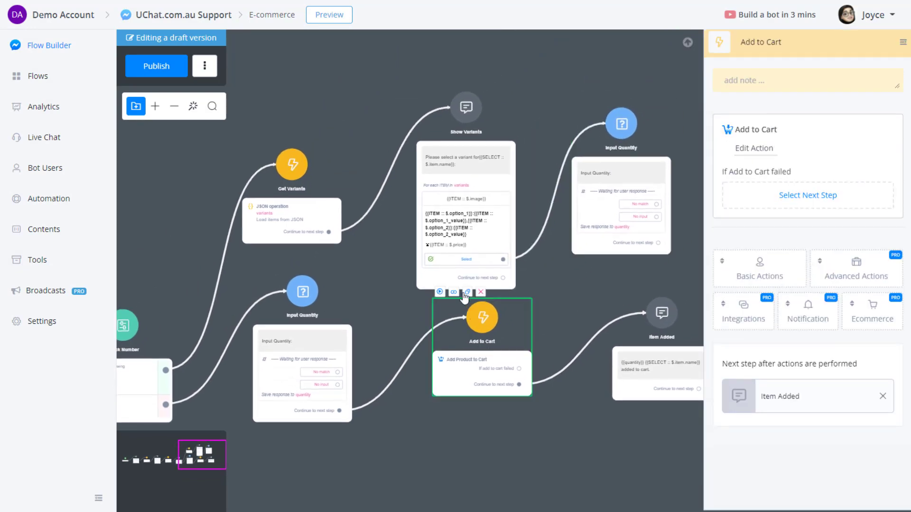
pyautogui.click(467, 291)
pyautogui.moveTo(538, 350); pyautogui.dragTo(709, 112)
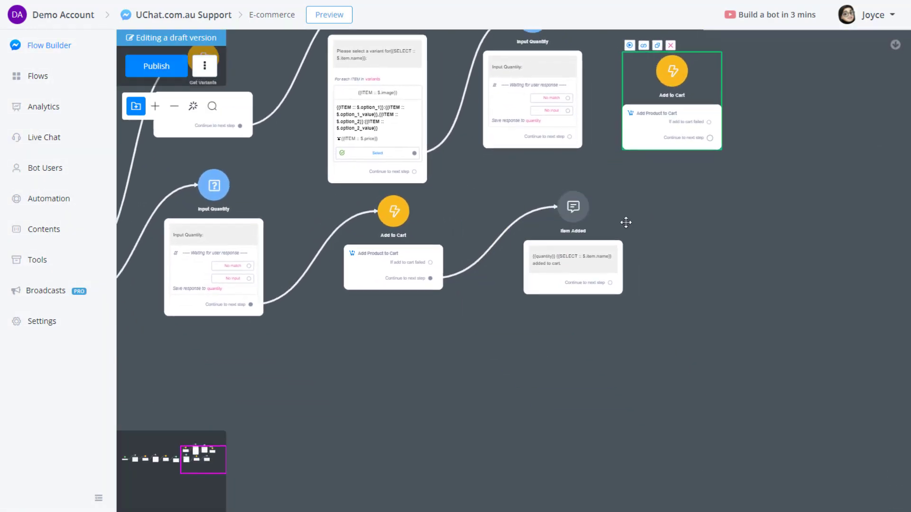
pyautogui.scroll(3, 624, 220)
pyautogui.moveTo(535, 249); pyautogui.dragTo(631, 190)
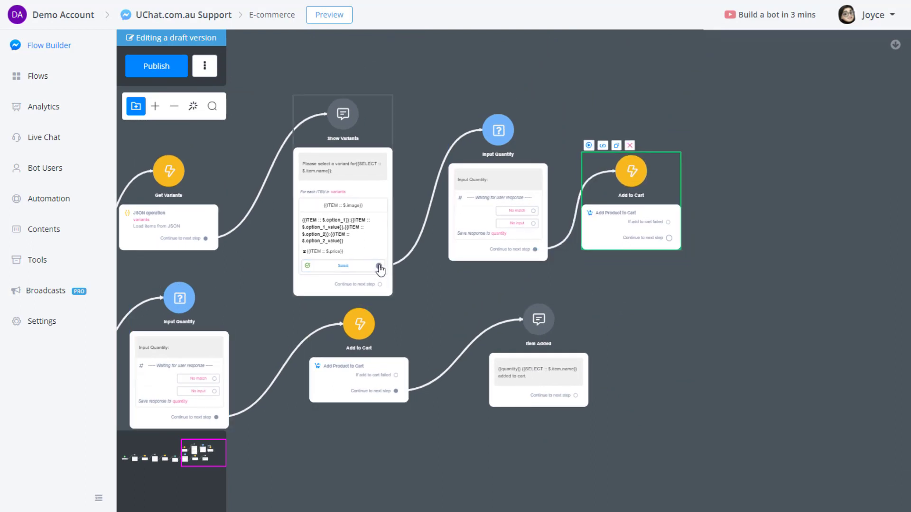
# Check the Variant Id and Quantity fields in the original Add to Cart action without changing them.
pyautogui.click(342, 365)
pyautogui.click(754, 151)
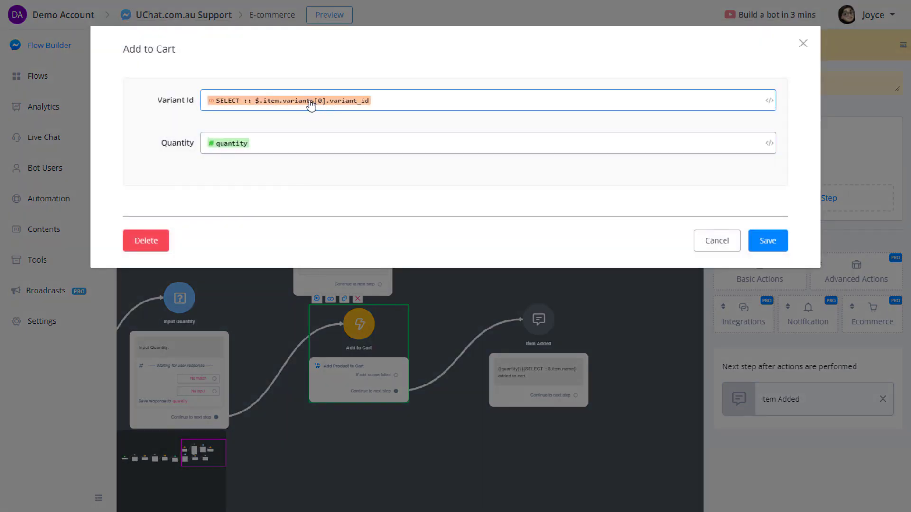
pyautogui.click(716, 242)
# Set the duplicated Add to Cart action's Variant Id to the SELECT field with JSON path $.item.variant_id, checking the key in the product sample data.
pyautogui.click(627, 233)
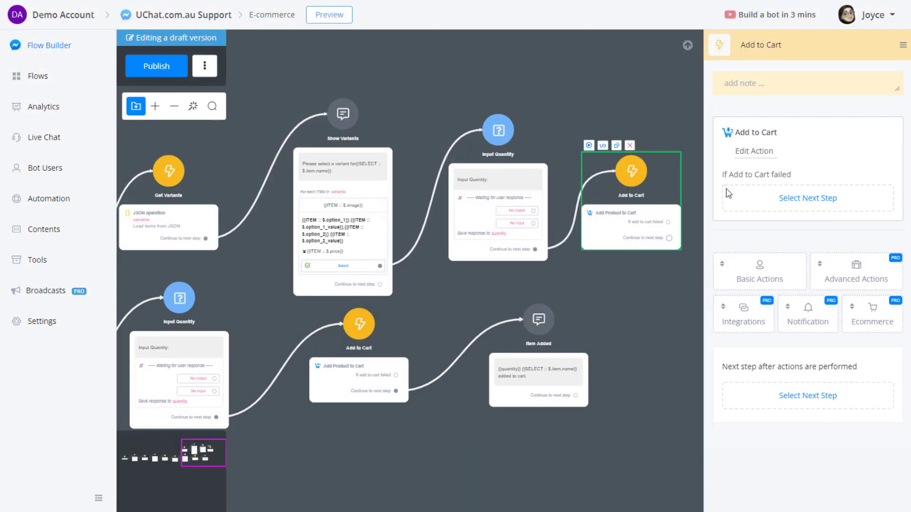
pyautogui.click(752, 150)
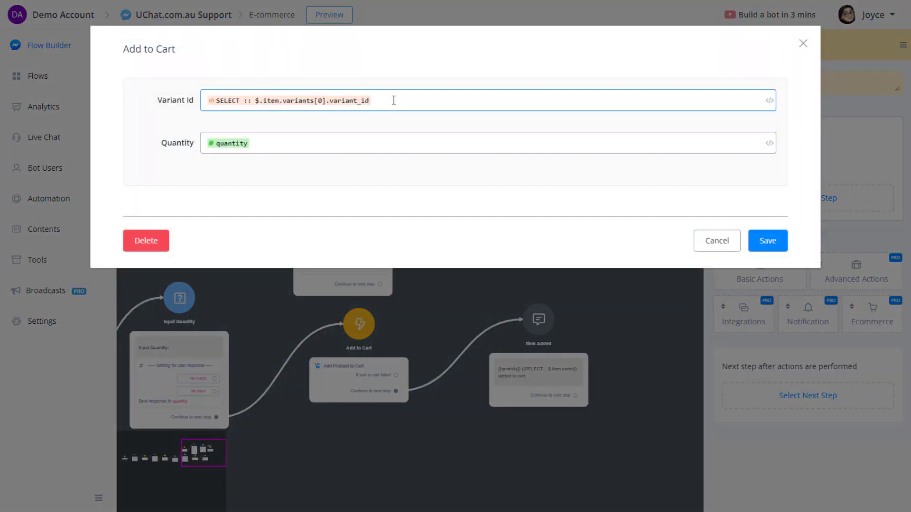
pyautogui.click(357, 102)
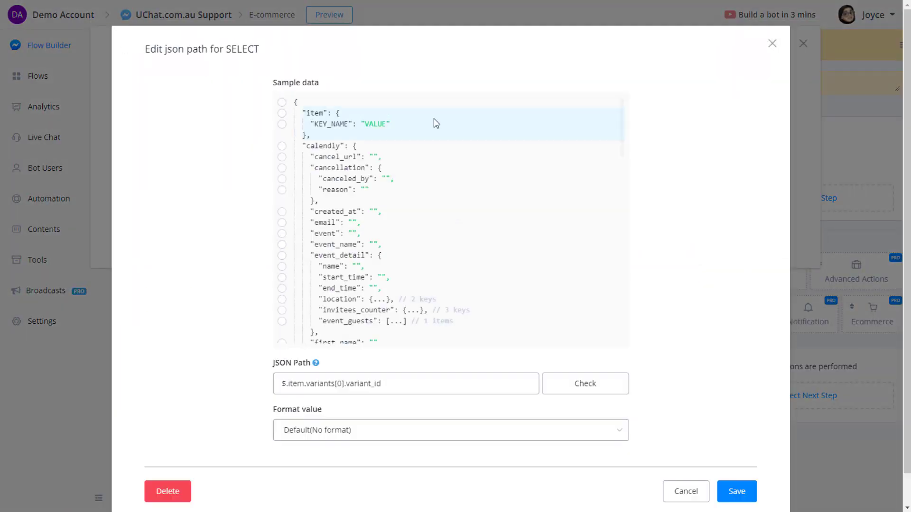
pyautogui.click(337, 388)
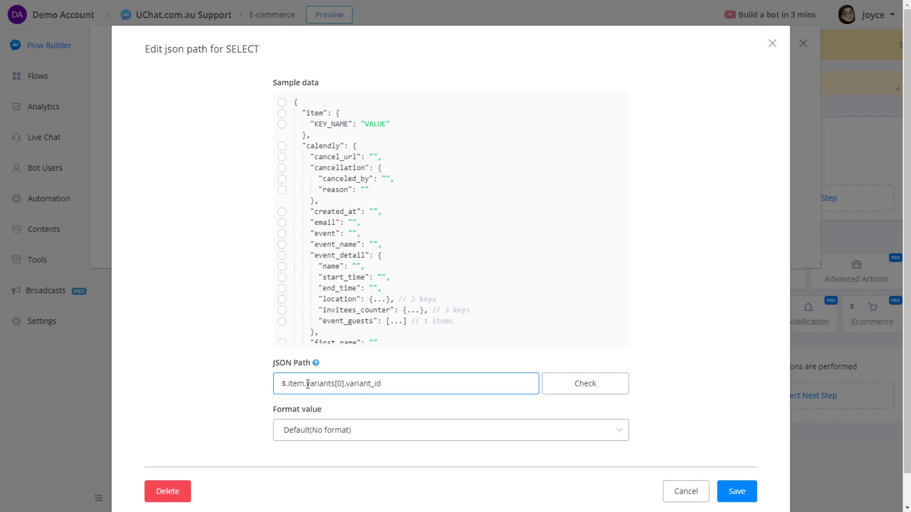
pyautogui.moveTo(307, 384); pyautogui.dragTo(343, 382)
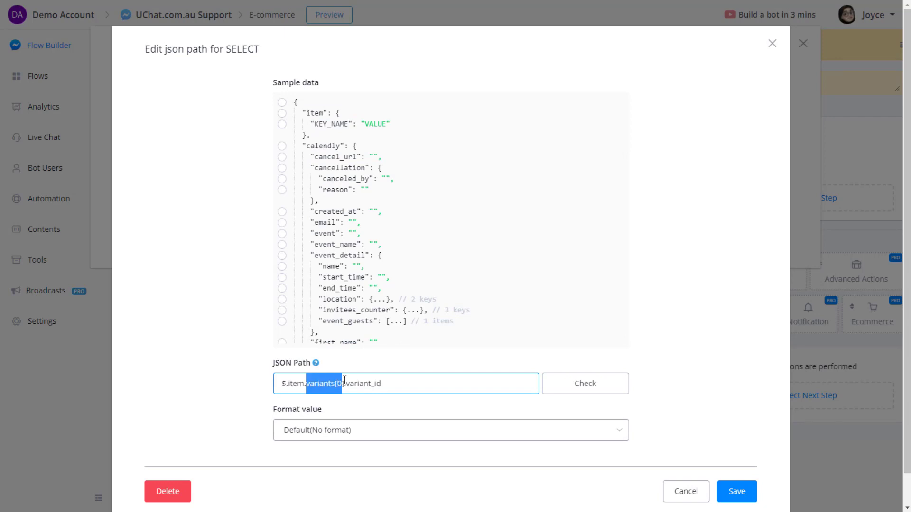
pyautogui.press('BackSpace')
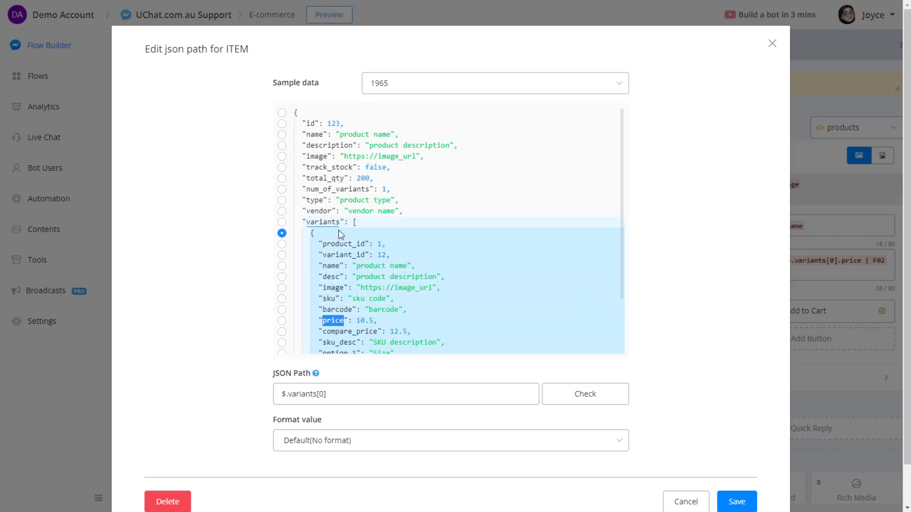
pyautogui.click(324, 221)
pyautogui.click(283, 234)
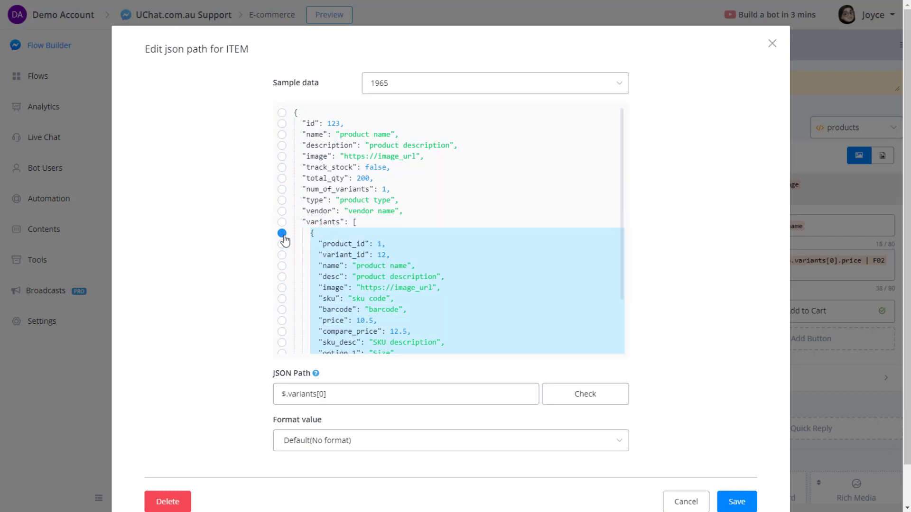
pyautogui.doubleClick(338, 254)
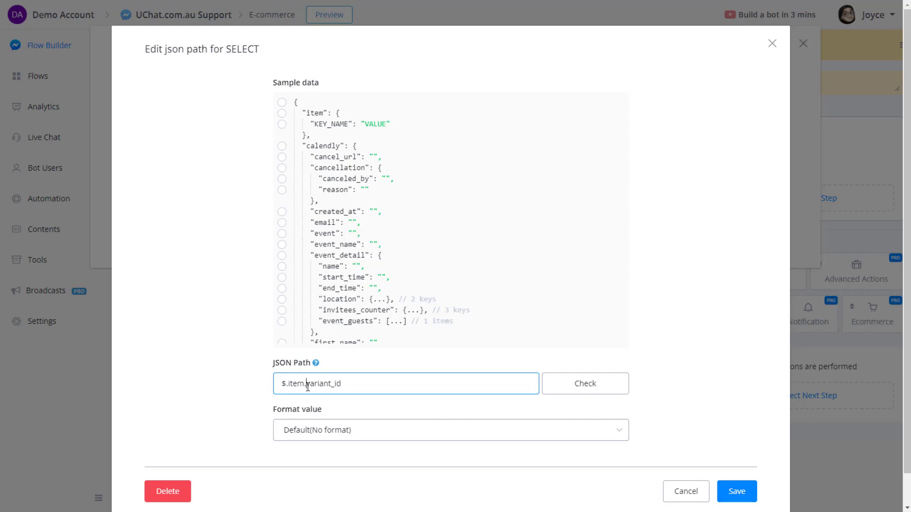
pyautogui.click(737, 491)
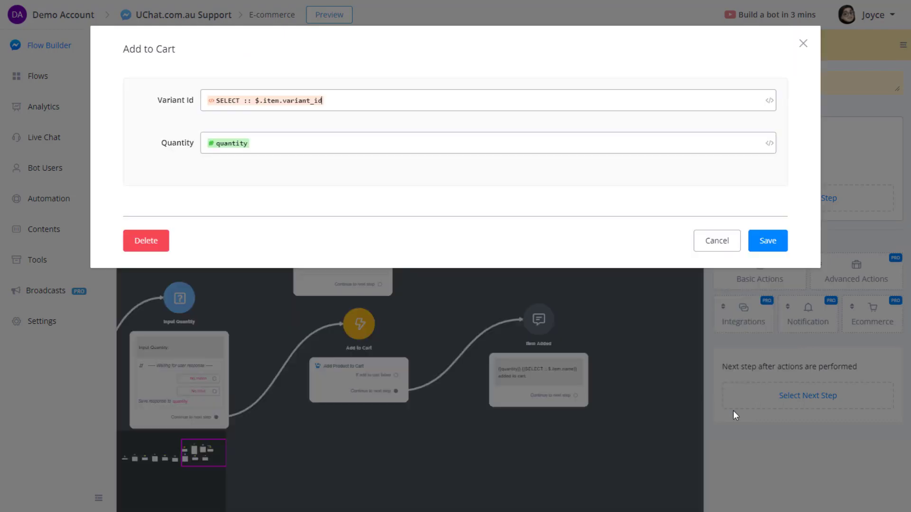
pyautogui.click(758, 243)
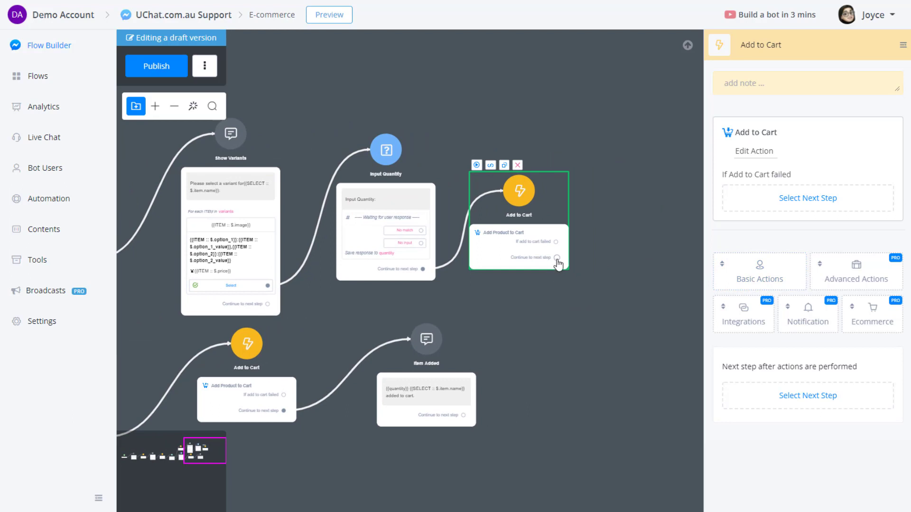
# Connect the duplicated Add to Cart step to the Item Added message and move that message further along the flow.
pyautogui.moveTo(557, 259); pyautogui.dragTo(565, 268)
pyautogui.moveTo(555, 321); pyautogui.dragTo(426, 357)
pyautogui.moveTo(453, 398); pyautogui.dragTo(650, 407)
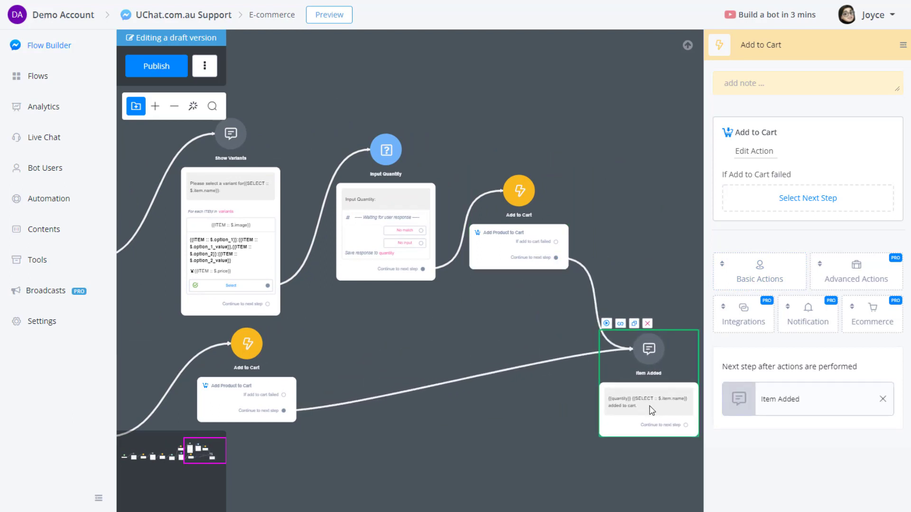
# Open the Item Added message and compare its name field with the product and variant name keys in the sample data.
pyautogui.scroll(5, 651, 407)
pyautogui.scroll(-3, 353, 405)
pyautogui.click(543, 332)
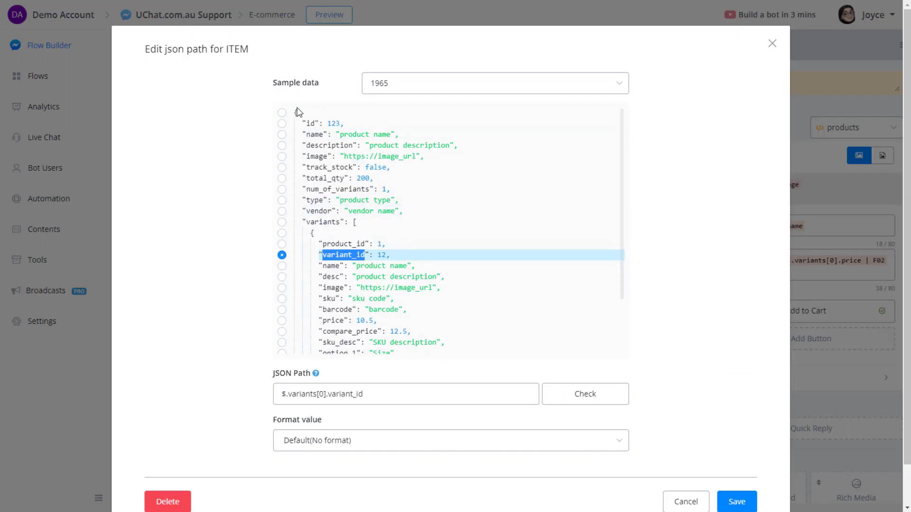
pyautogui.click(330, 135)
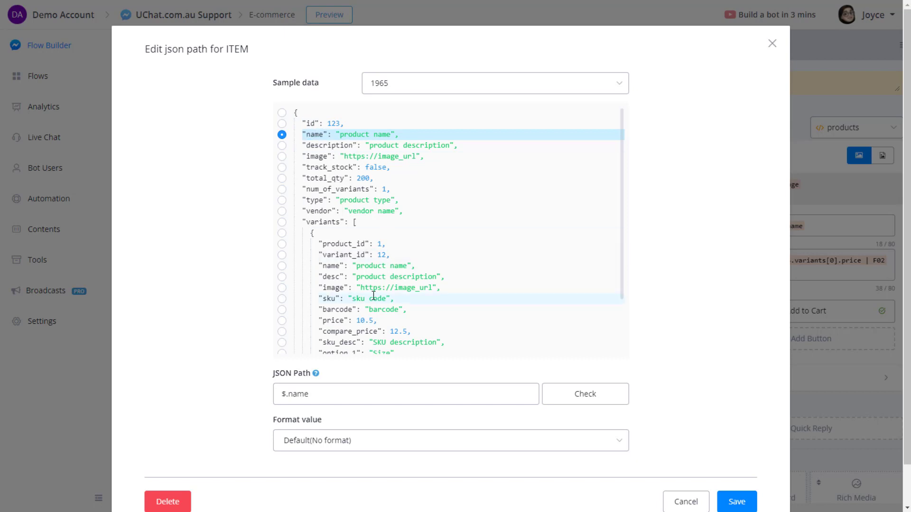
pyautogui.click(282, 233)
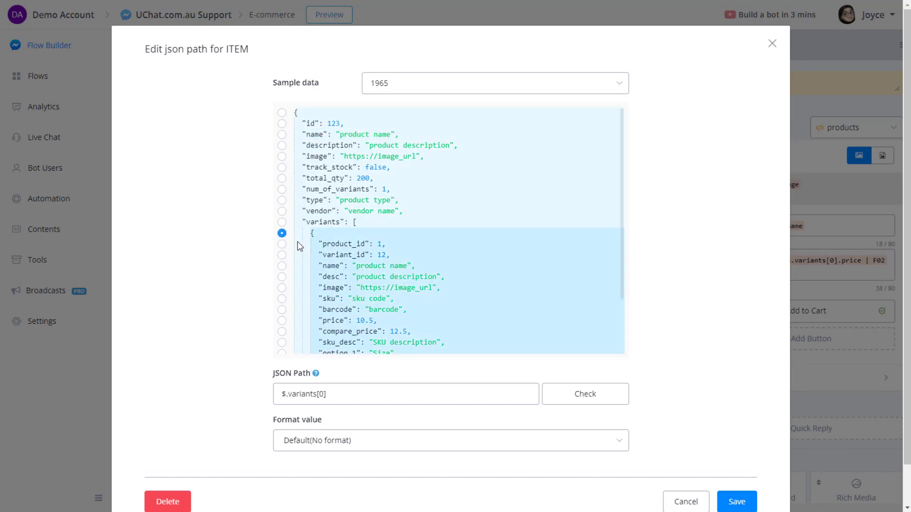
pyautogui.click(326, 265)
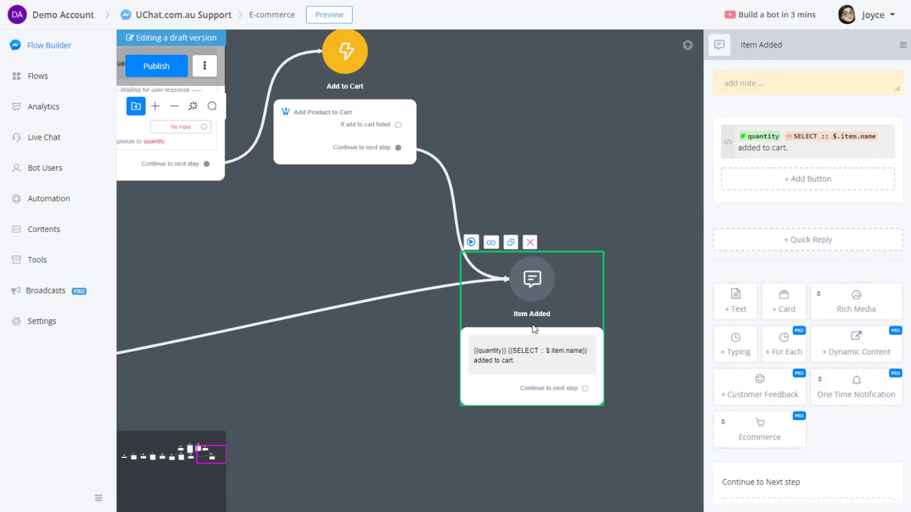
# Move the Item Added message up beside the duplicated Add to Cart step.
pyautogui.moveTo(535, 328); pyautogui.dragTo(584, 265)
pyautogui.scroll(-2, 543, 237)
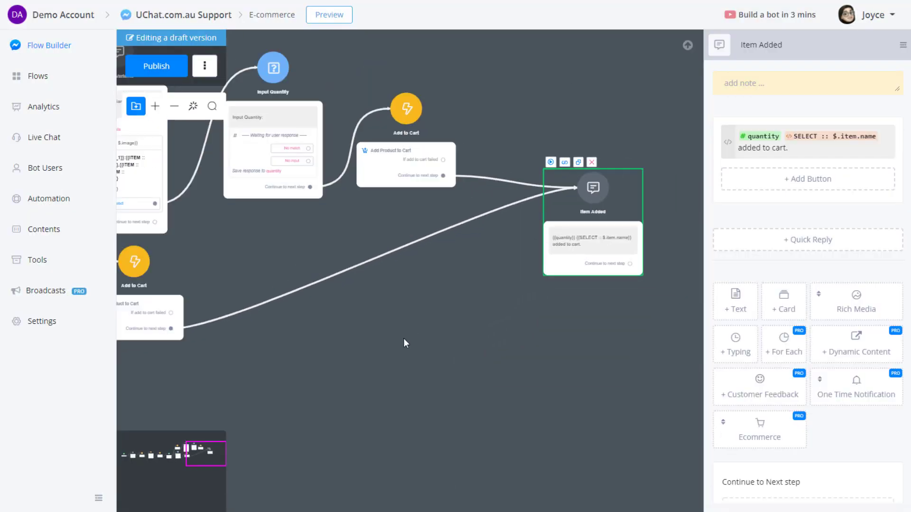
# Publish the draft E-commerce flow and auto-arrange its steps on the canvas.
pyautogui.moveTo(352, 329); pyautogui.dragTo(402, 369)
pyautogui.click(175, 71)
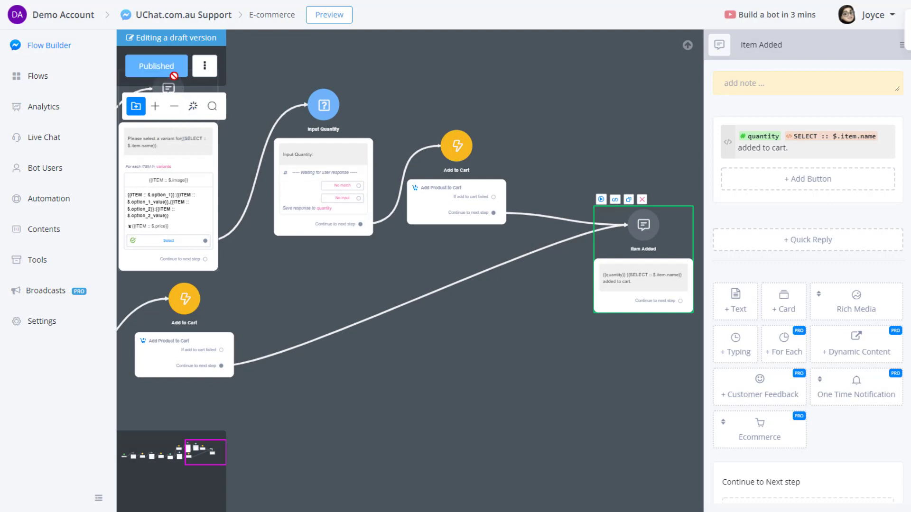
pyautogui.moveTo(444, 327); pyautogui.dragTo(577, 203)
pyautogui.scroll(-3, 512, 221)
pyautogui.click(683, 50)
pyautogui.moveTo(492, 149)
pyautogui.mouseDown()
pyautogui.moveTo(642, 161)
pyautogui.moveTo(495, 162)
pyautogui.mouseUp()
pyautogui.scroll(3, 512, 194)
pyautogui.moveTo(520, 201); pyautogui.dragTo(505, 98)
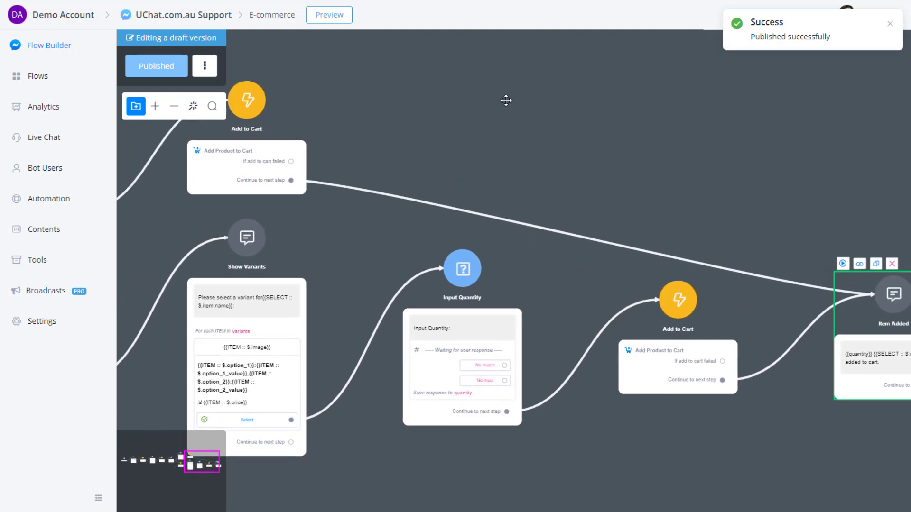
# Review the flow back to its start and launch a test of the Welcome step in Messenger.
pyautogui.moveTo(370, 252); pyautogui.dragTo(473, 232)
pyautogui.scroll(-2, 473, 233)
pyautogui.moveTo(228, 410); pyautogui.dragTo(290, 416)
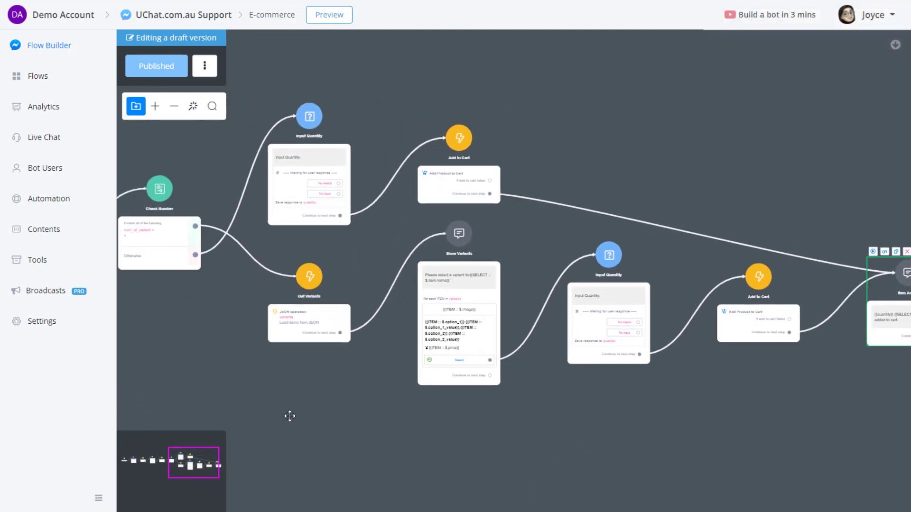
pyautogui.moveTo(290, 416); pyautogui.dragTo(338, 407)
pyautogui.scroll(-3, 337, 406)
pyautogui.moveTo(258, 406); pyautogui.dragTo(519, 394)
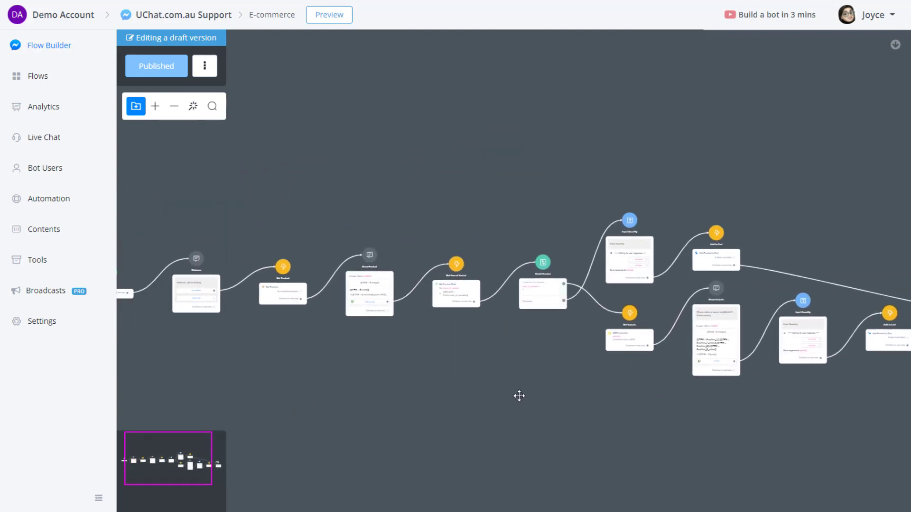
pyautogui.moveTo(300, 379); pyautogui.dragTo(407, 385)
pyautogui.scroll(3, 341, 361)
pyautogui.click(258, 205)
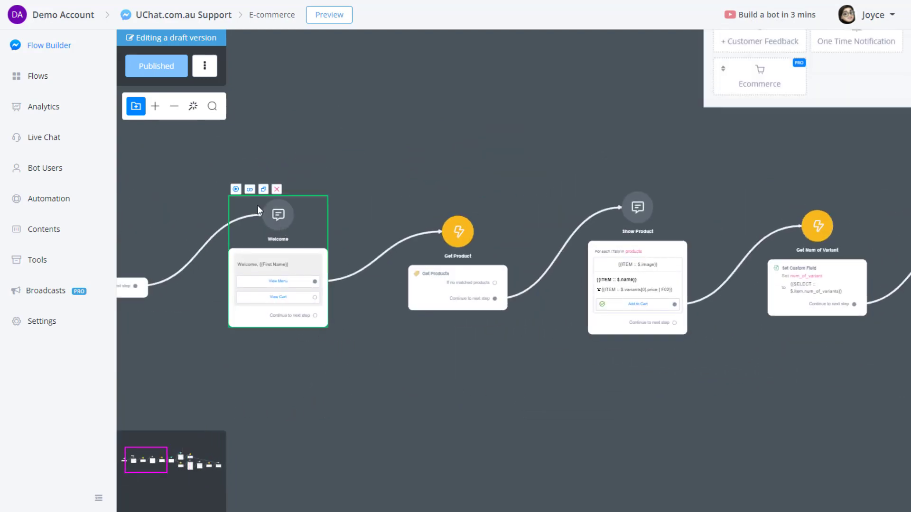
pyautogui.click(265, 189)
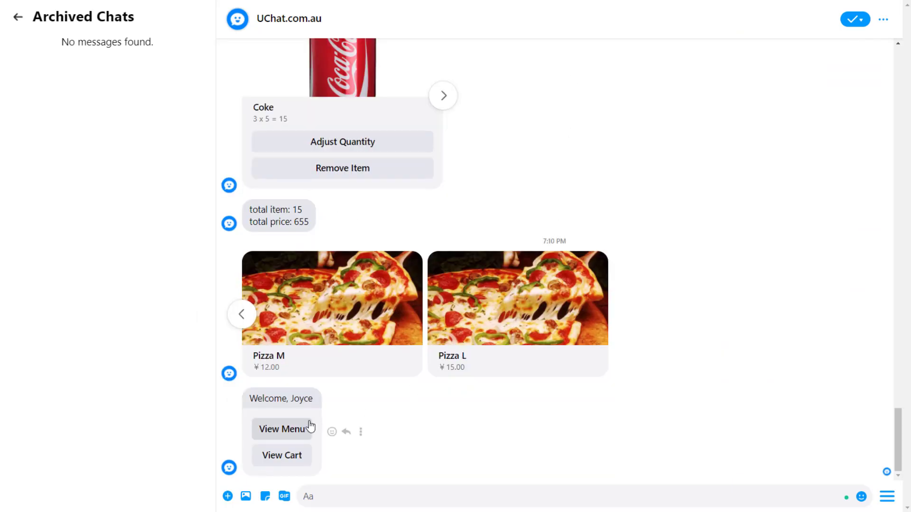
# Test the bot in Messenger by viewing the menu, browsing the product cards, and adding the Phone to the cart.
pyautogui.click(281, 432)
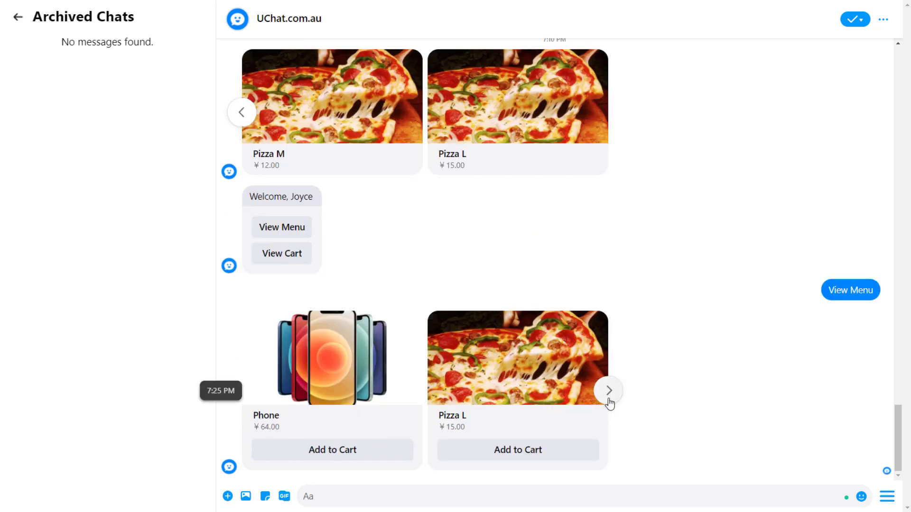
pyautogui.click(607, 401)
pyautogui.click(606, 401)
pyautogui.click(239, 393)
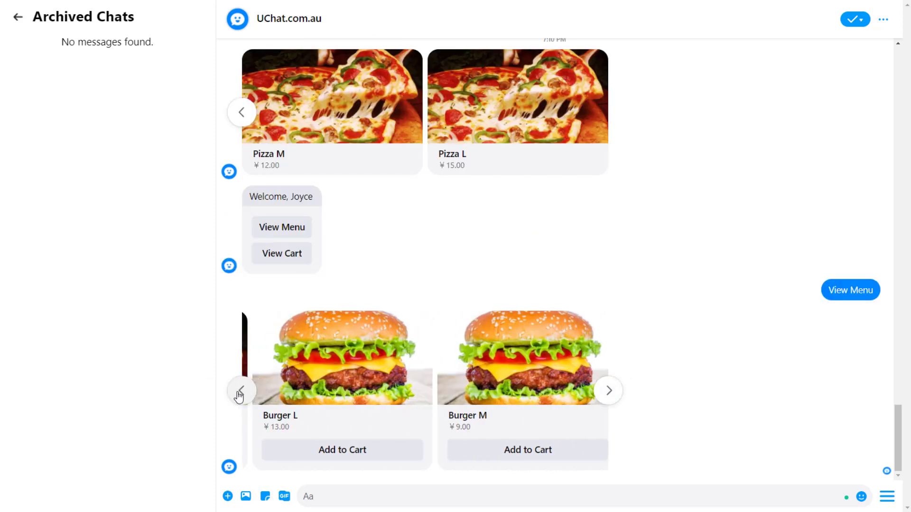
pyautogui.click(239, 392)
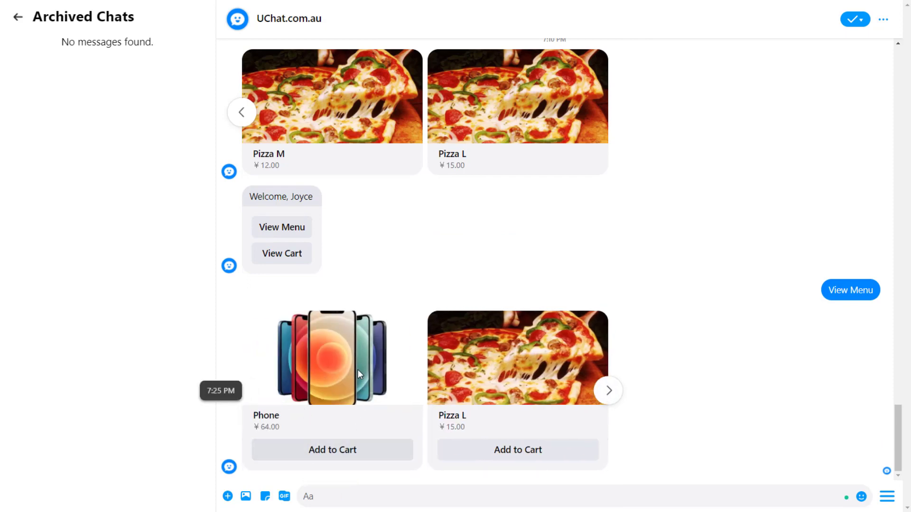
pyautogui.click(339, 446)
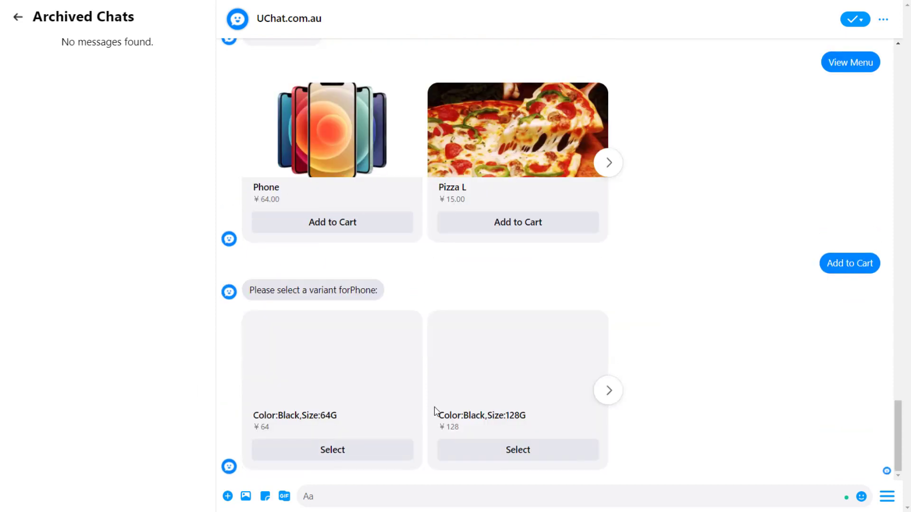
# Examine the variant prompt for the Phone and browse its color and size cards.
pyautogui.moveTo(250, 293); pyautogui.dragTo(349, 291)
pyautogui.click(358, 290)
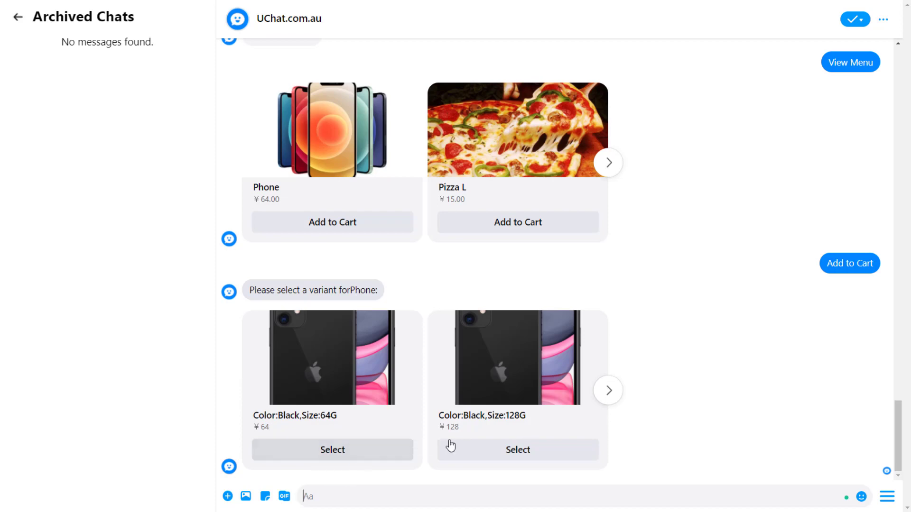
pyautogui.click(608, 402)
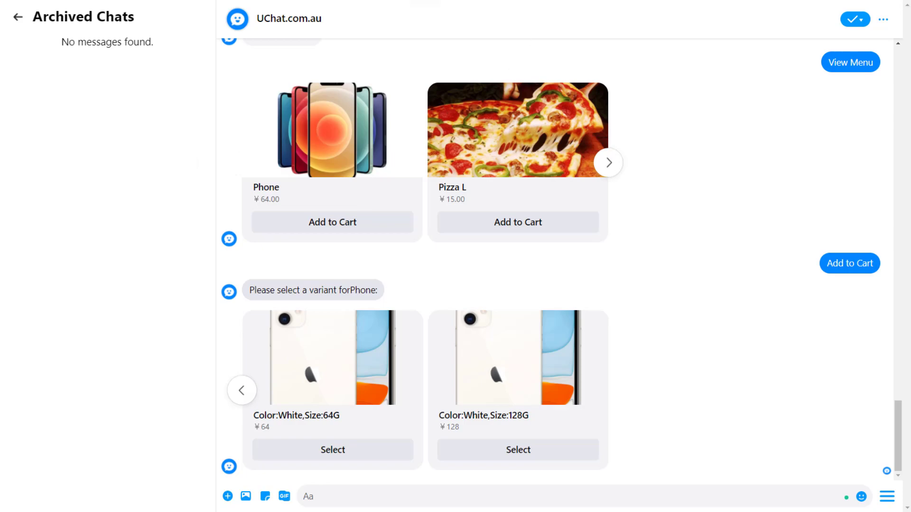
# Switch back to the UChat flow builder and add a button titled Keep Shopping to the Item Added message.
pyautogui.click(468, 0)
pyautogui.moveTo(484, 402); pyautogui.dragTo(266, 403)
pyautogui.moveTo(579, 402); pyautogui.dragTo(304, 373)
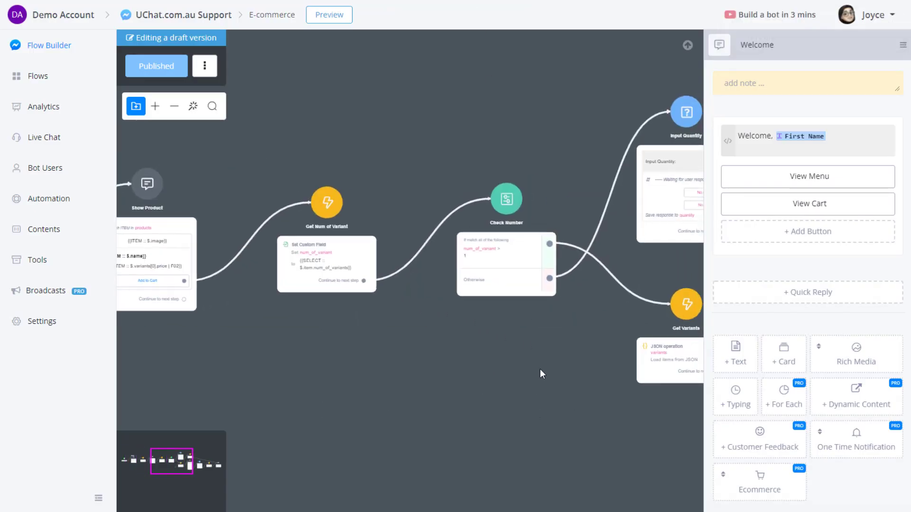
pyautogui.moveTo(553, 377); pyautogui.dragTo(347, 333)
pyautogui.moveTo(512, 393); pyautogui.dragTo(284, 379)
pyautogui.moveTo(606, 420); pyautogui.dragTo(318, 403)
pyautogui.moveTo(537, 388); pyautogui.dragTo(329, 423)
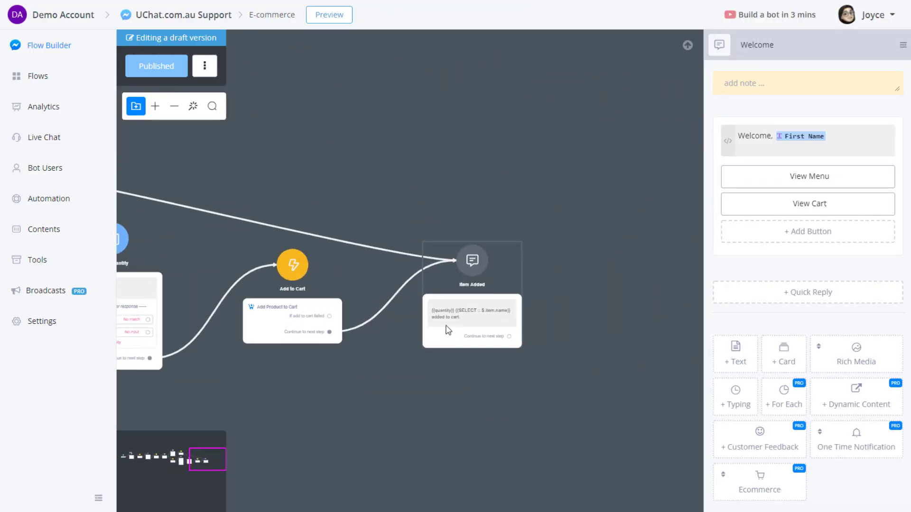
pyautogui.scroll(4, 446, 327)
pyautogui.moveTo(486, 414); pyautogui.dragTo(410, 438)
pyautogui.click(475, 334)
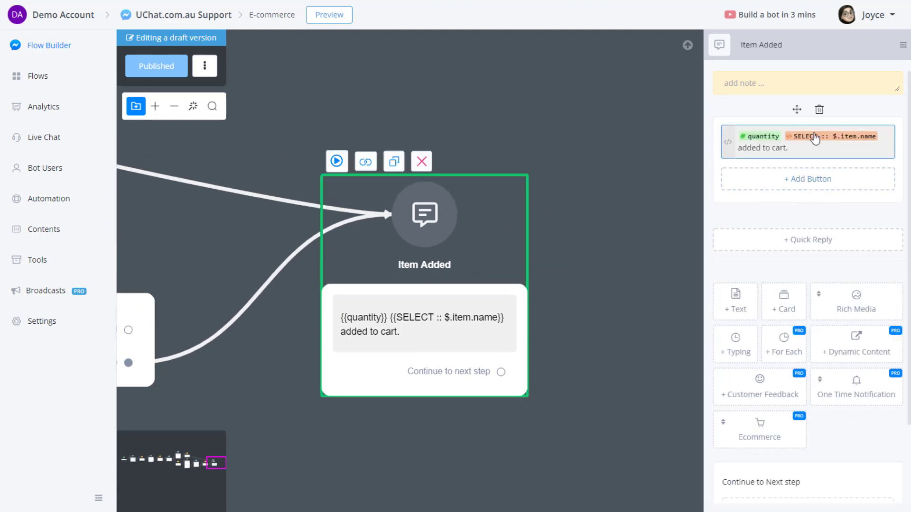
pyautogui.click(822, 185)
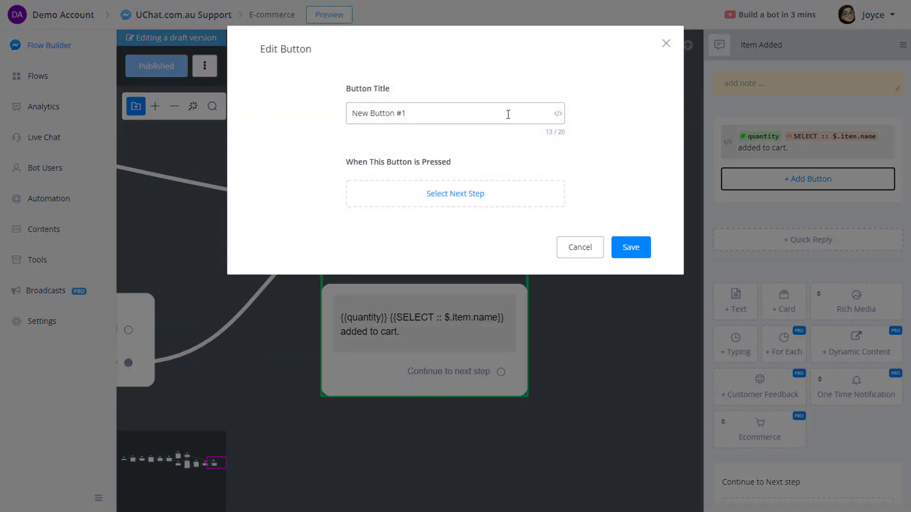
pyautogui.moveTo(508, 114); pyautogui.dragTo(337, 95)
pyautogui.write('Keep Shopping')
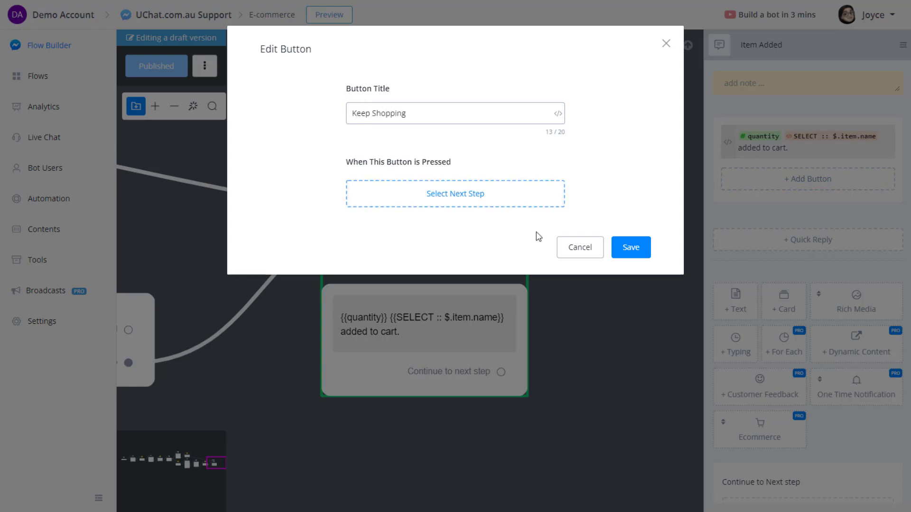
pyautogui.click(627, 248)
# Add a second button titled View Cart to the Item Added message.
pyautogui.click(794, 212)
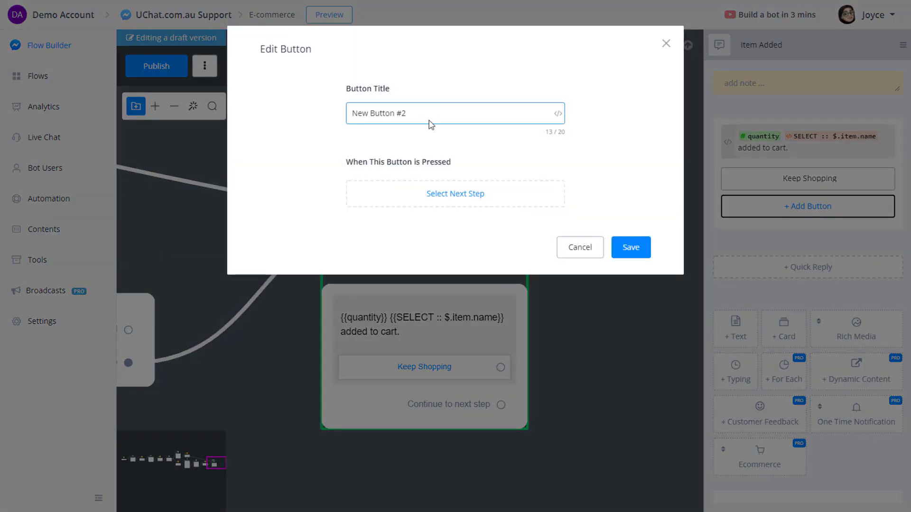
pyautogui.moveTo(429, 122); pyautogui.dragTo(349, 125)
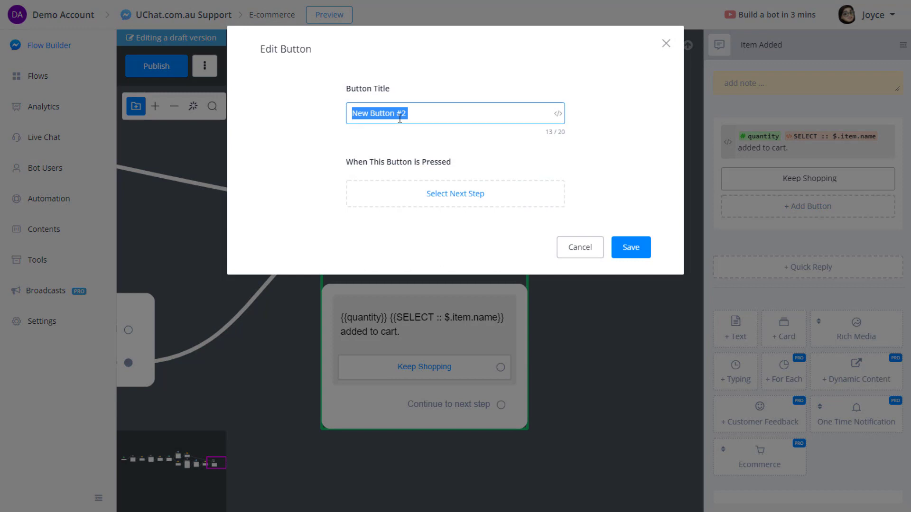
pyautogui.write('View Cart')
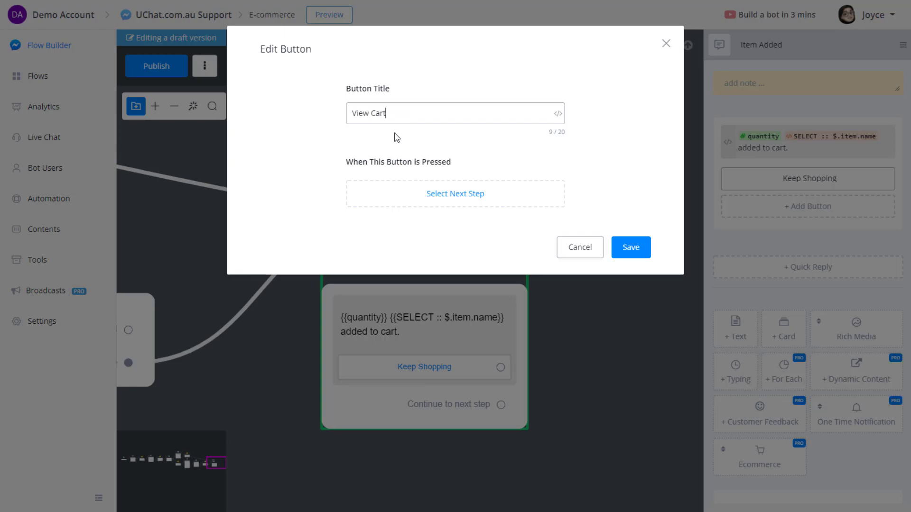
pyautogui.click(633, 247)
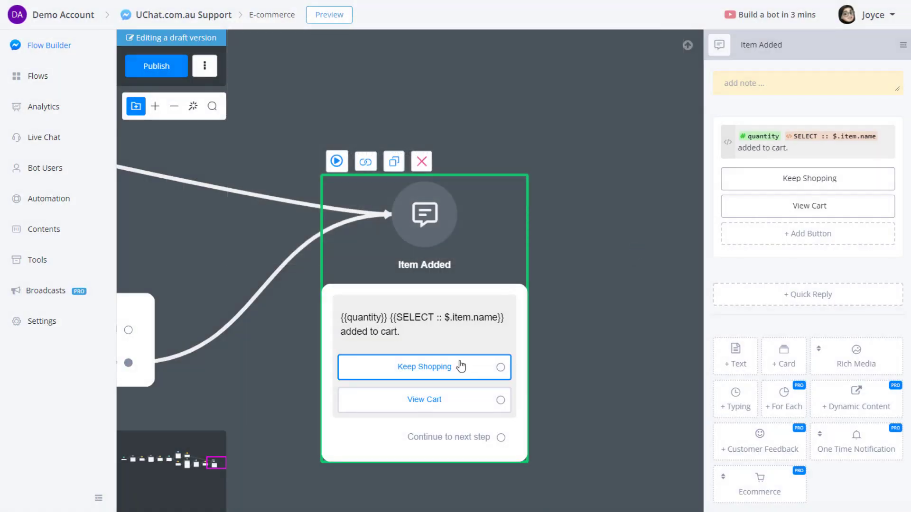
# Link the Keep Shopping button to a new Goto step and save the button.
pyautogui.click(840, 179)
pyautogui.click(473, 205)
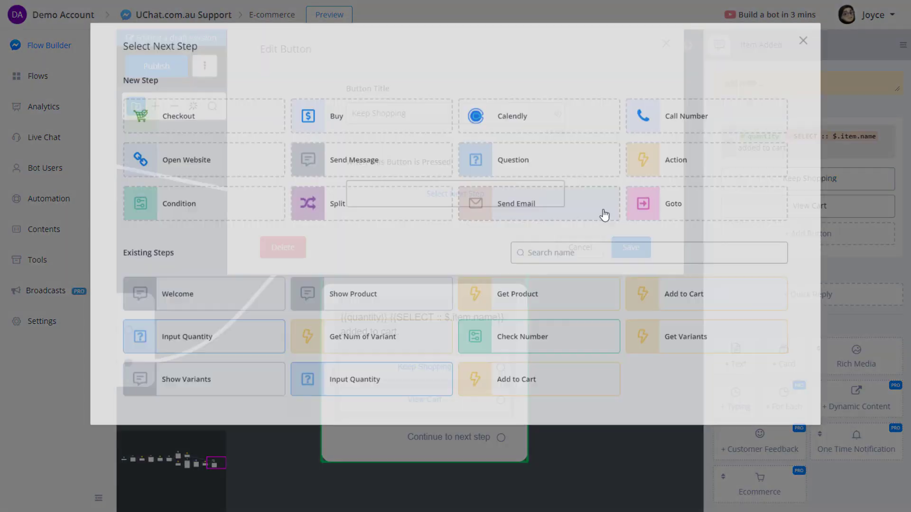
pyautogui.click(689, 212)
pyautogui.click(634, 361)
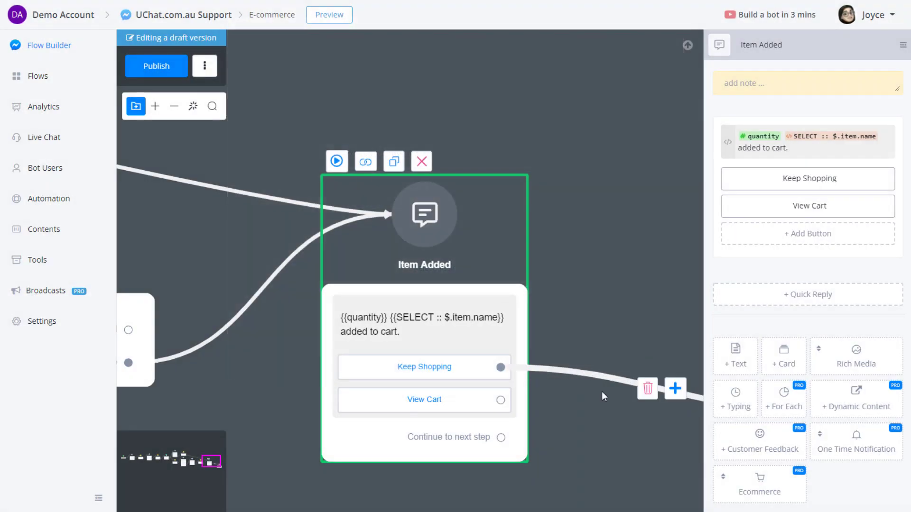
# Set the Keep Shopping Goto step's destination to the existing Show Product step.
pyautogui.moveTo(635, 443); pyautogui.dragTo(387, 395)
pyautogui.click(489, 406)
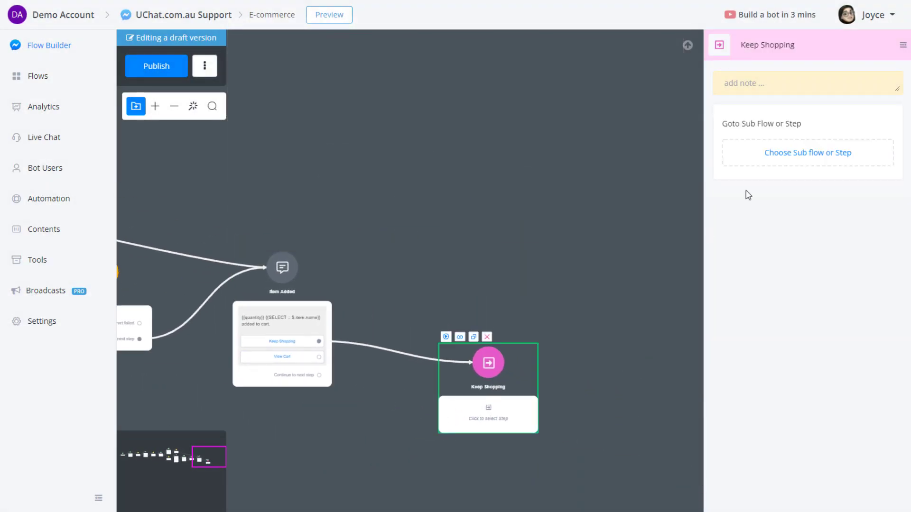
pyautogui.click(768, 159)
pyautogui.scroll(-1, 427, 370)
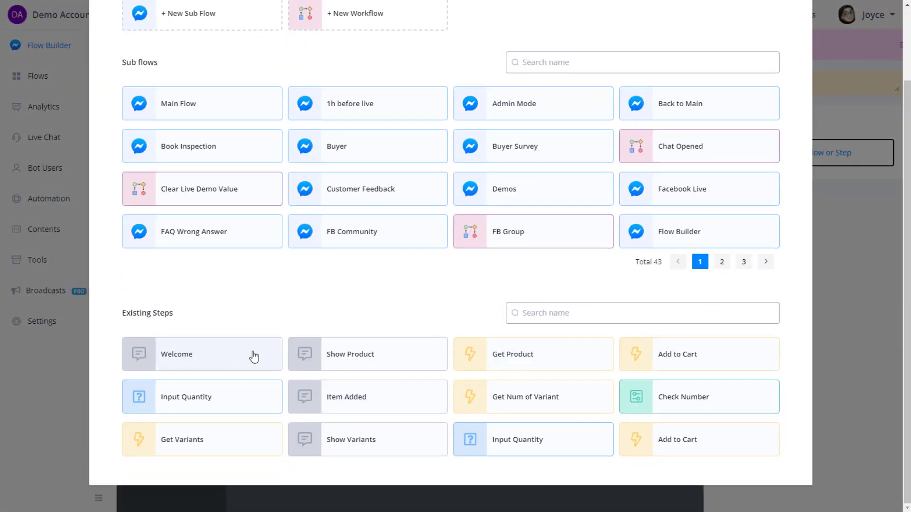
pyautogui.click(356, 359)
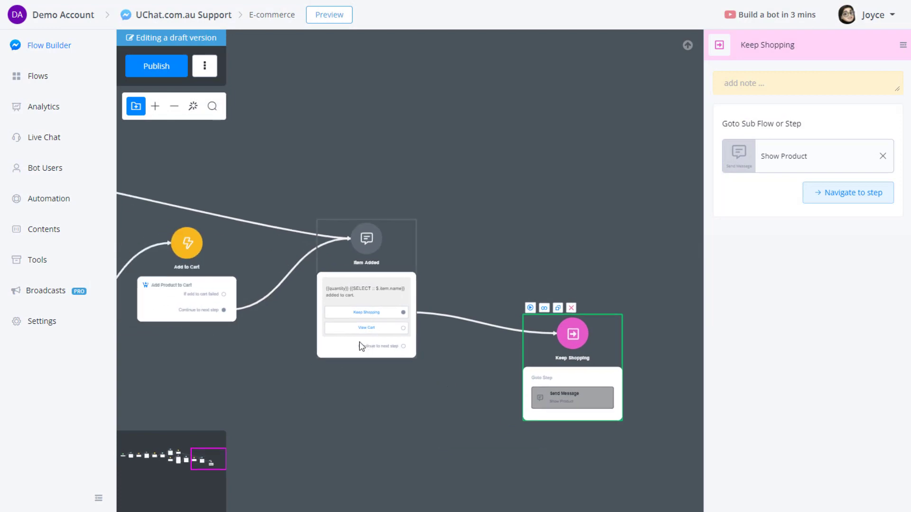
# Link the Item Added message's View Cart button to a new Goto step and save the button.
pyautogui.click(363, 346)
pyautogui.scroll(3, 374, 331)
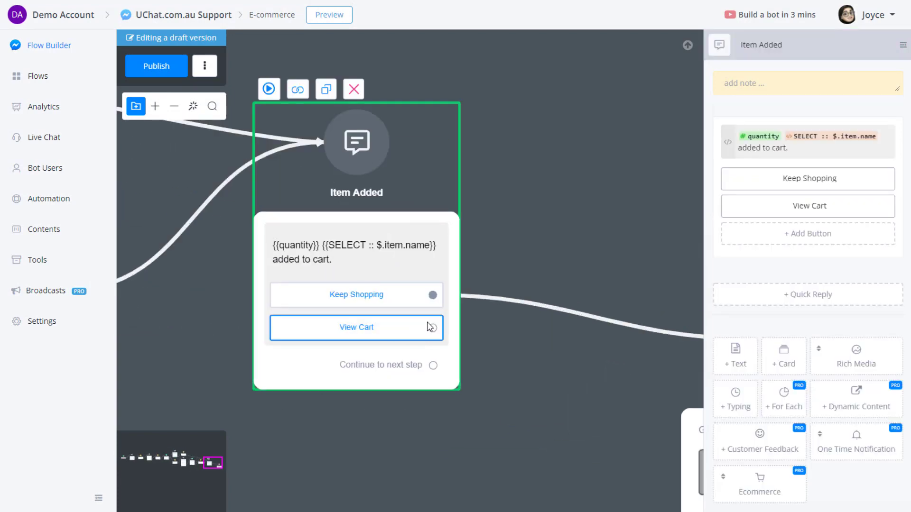
pyautogui.click(730, 211)
pyautogui.click(459, 203)
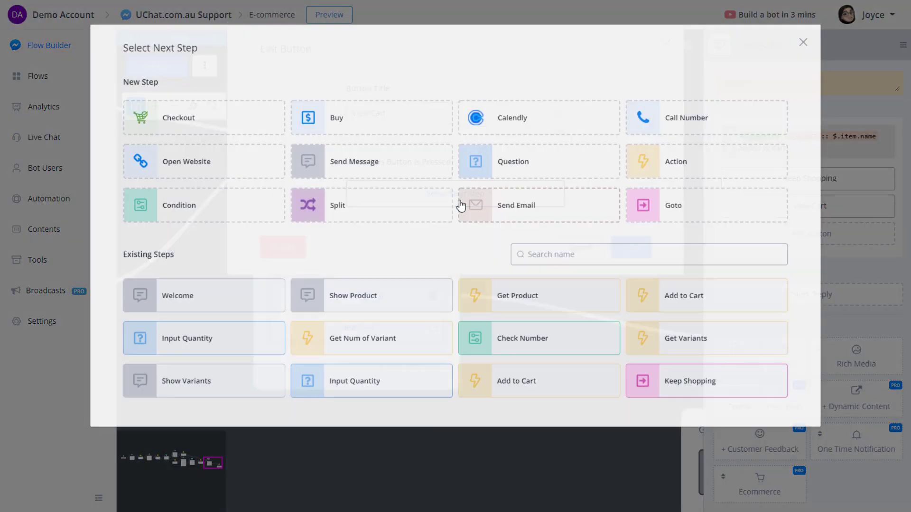
pyautogui.click(673, 205)
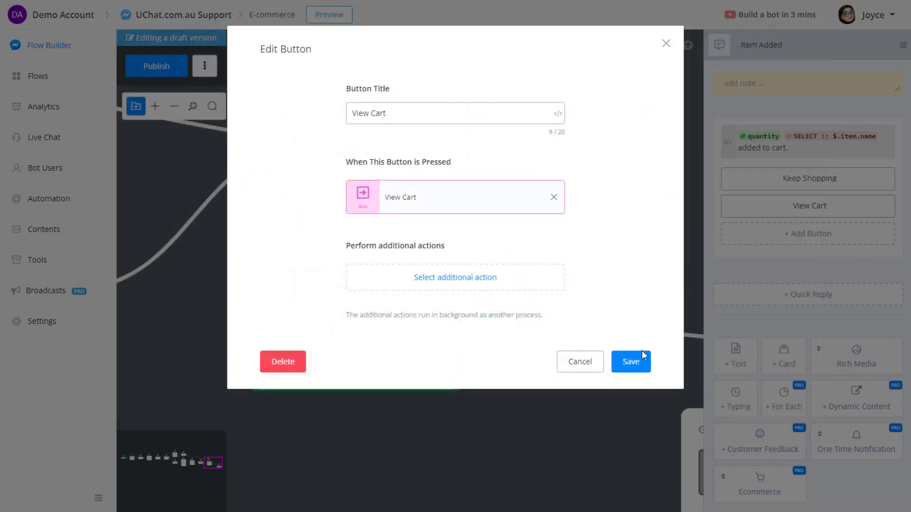
pyautogui.click(643, 355)
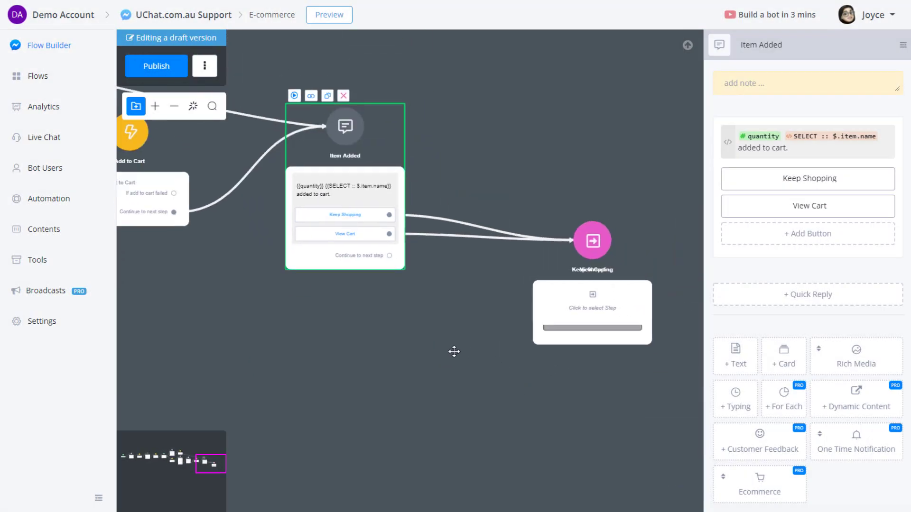
# Auto-arrange the flow to separate the overlapping Goto steps, and publish the draft.
pyautogui.click(192, 106)
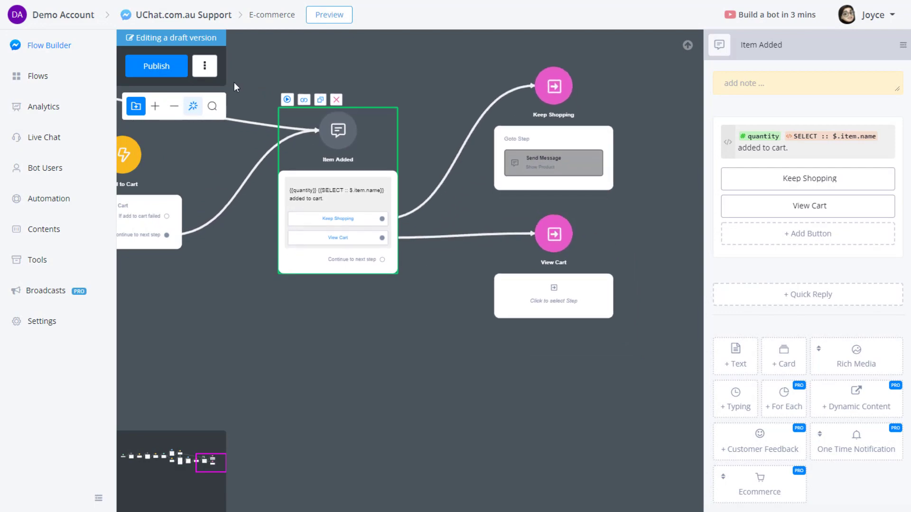
pyautogui.click(175, 69)
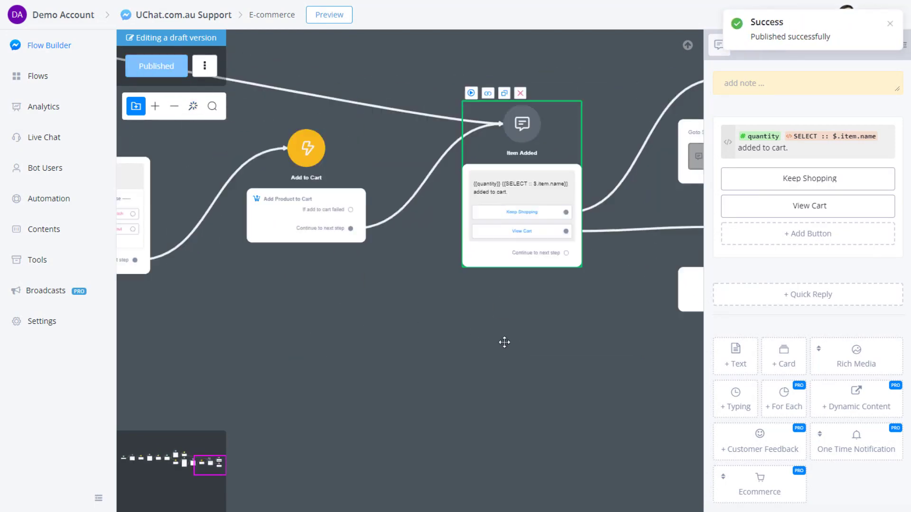
# Add a Send Message step in empty space below the Item Added message and name it View Cart.
pyautogui.moveTo(504, 342); pyautogui.dragTo(458, 350)
pyautogui.rightClick(458, 350)
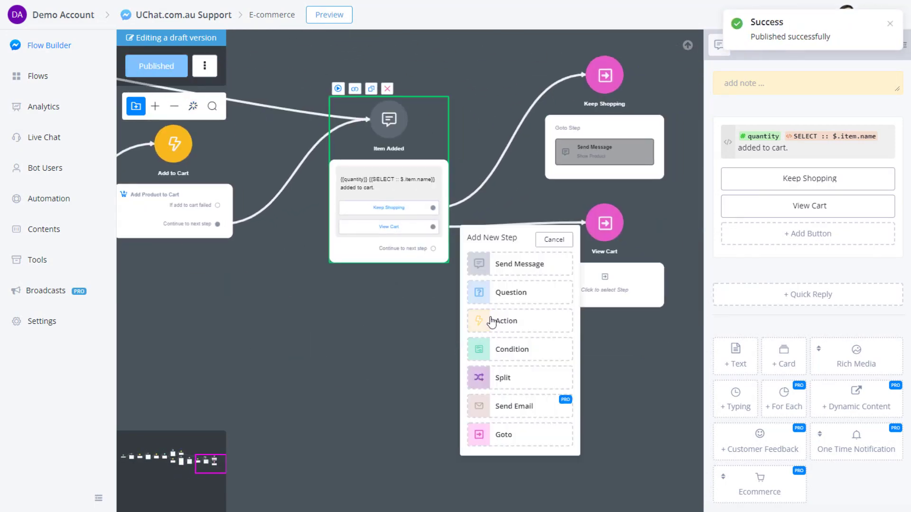
pyautogui.click(517, 266)
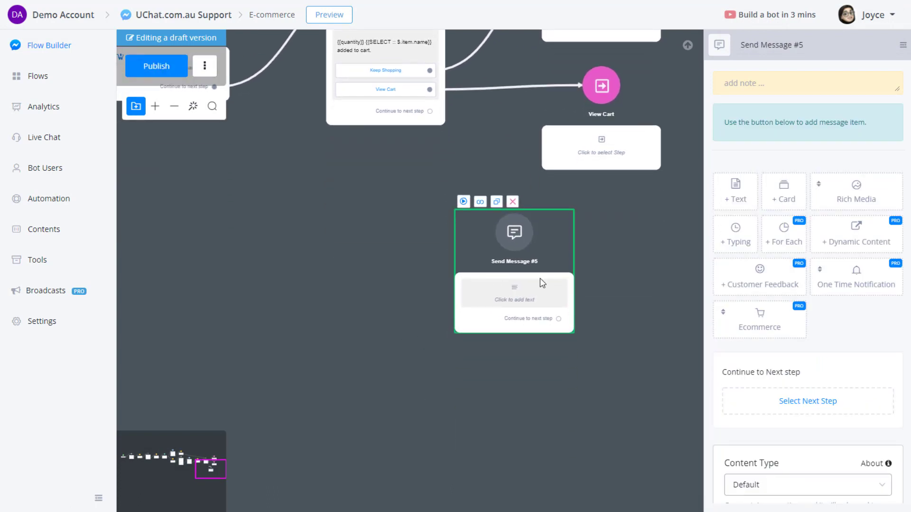
pyautogui.moveTo(803, 44); pyautogui.dragTo(741, 33)
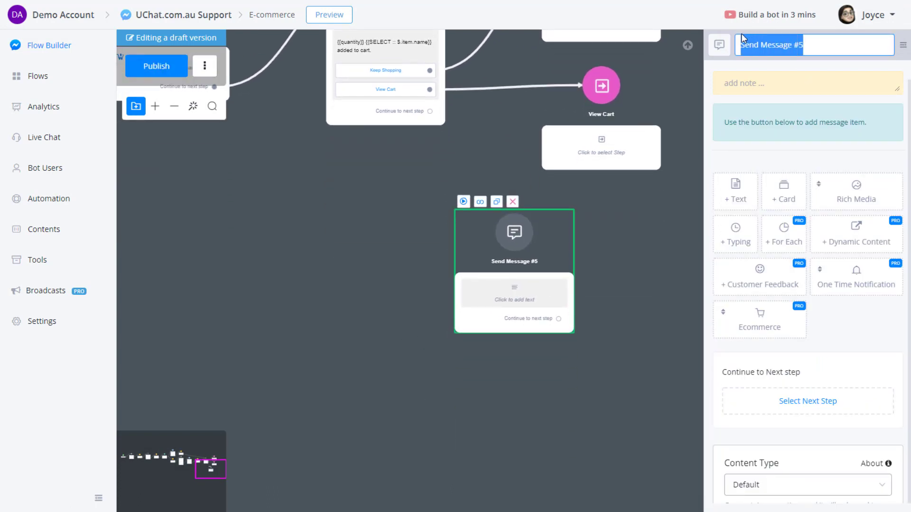
pyautogui.write('View Cart')
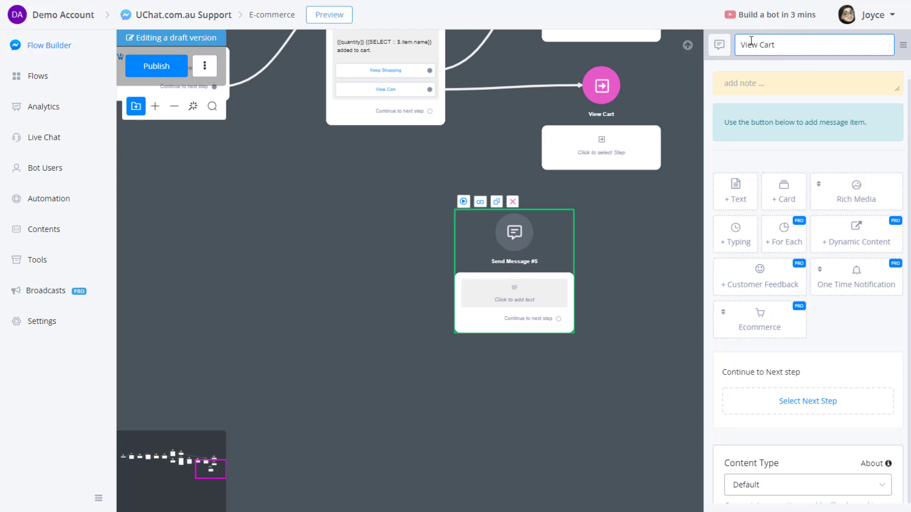
pyautogui.click(767, 67)
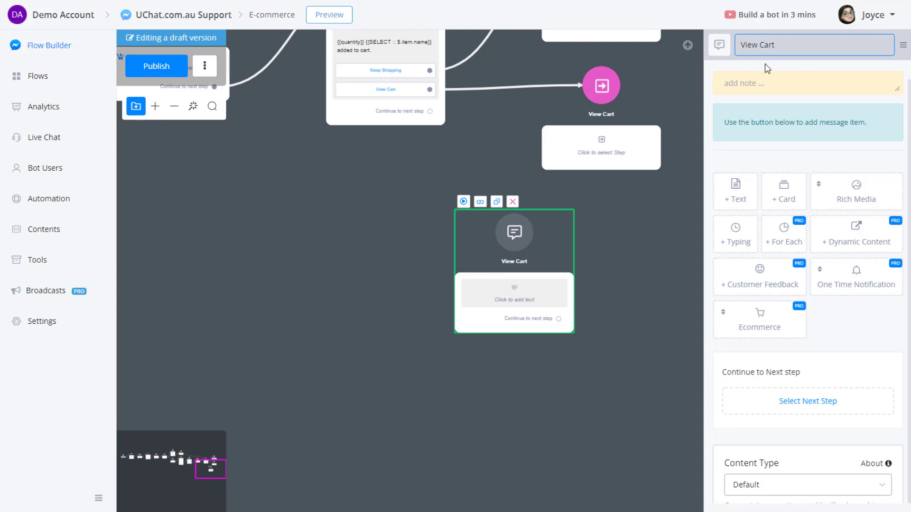
# Add an Action step beside the View Cart message step and name it Get Cart Items.
pyautogui.moveTo(405, 165); pyautogui.dragTo(417, 224)
pyautogui.rightClick(355, 269)
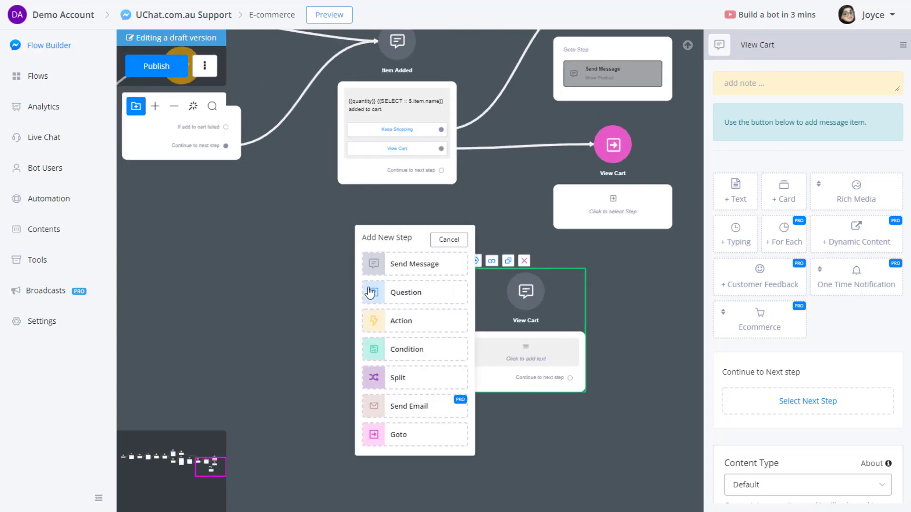
pyautogui.click(387, 323)
pyautogui.moveTo(486, 391); pyautogui.dragTo(362, 428)
pyautogui.moveTo(390, 323); pyautogui.dragTo(363, 331)
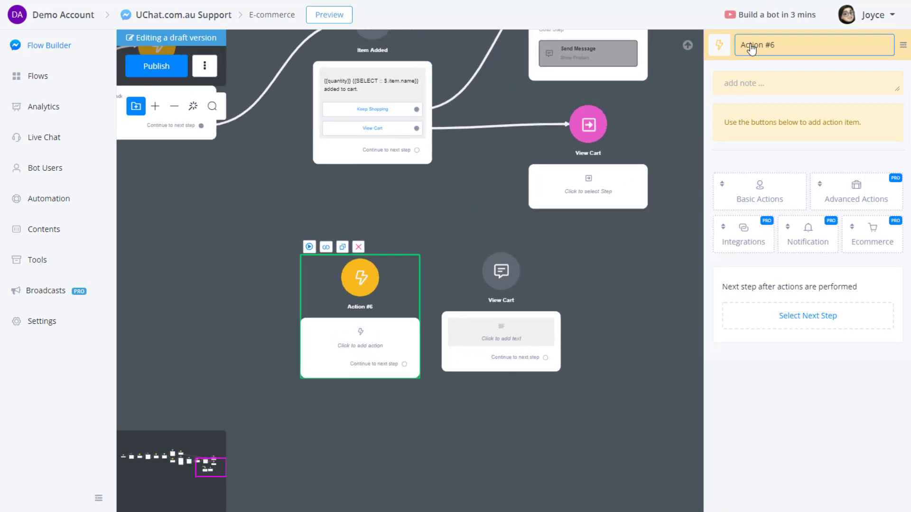
pyautogui.click(737, 47)
pyautogui.hotkey('ctrl', 'a')
pyautogui.write('Ge')
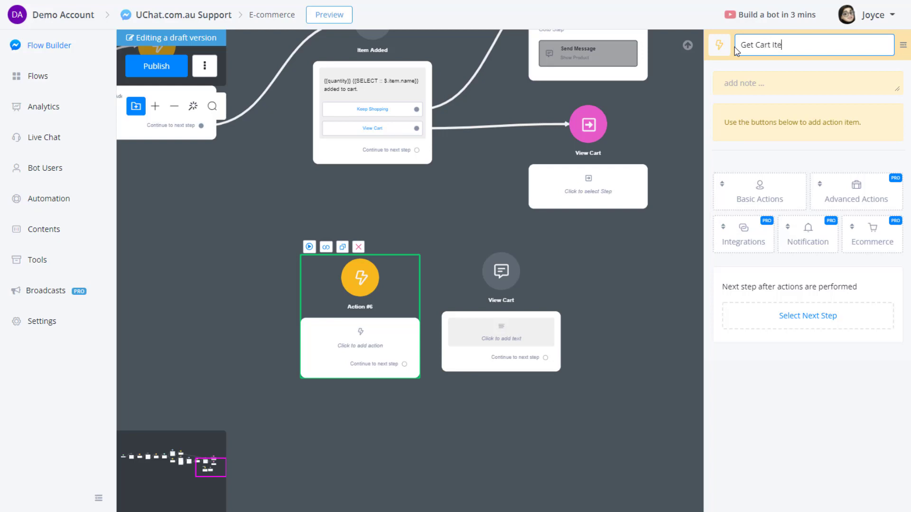
pyautogui.press('Return')
# Set the View Cart Goto step's destination to the existing Get Cart Items step.
pyautogui.click(593, 190)
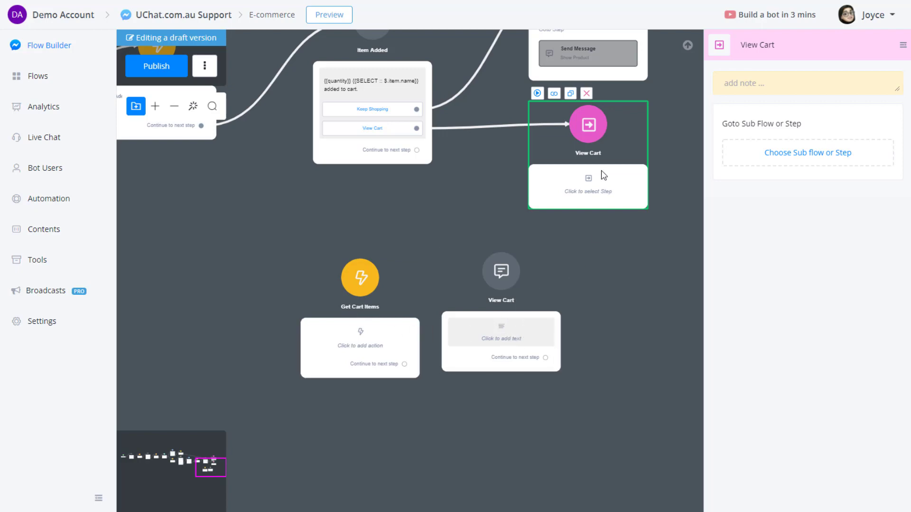
pyautogui.click(750, 151)
pyautogui.scroll(-3, 691, 305)
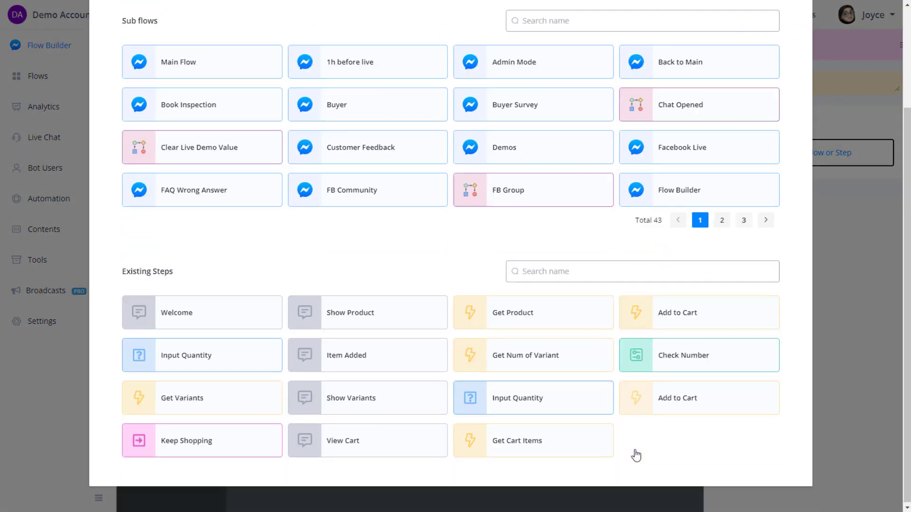
pyautogui.click(503, 440)
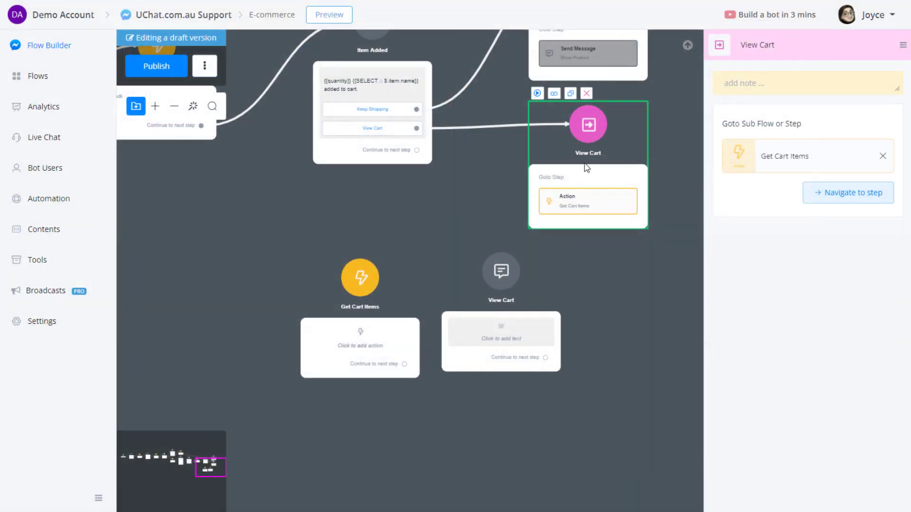
# Auto-arrange the flow, and reposition the unconnected Get Cart Items action and View Cart message so the action comes first.
pyautogui.click(192, 106)
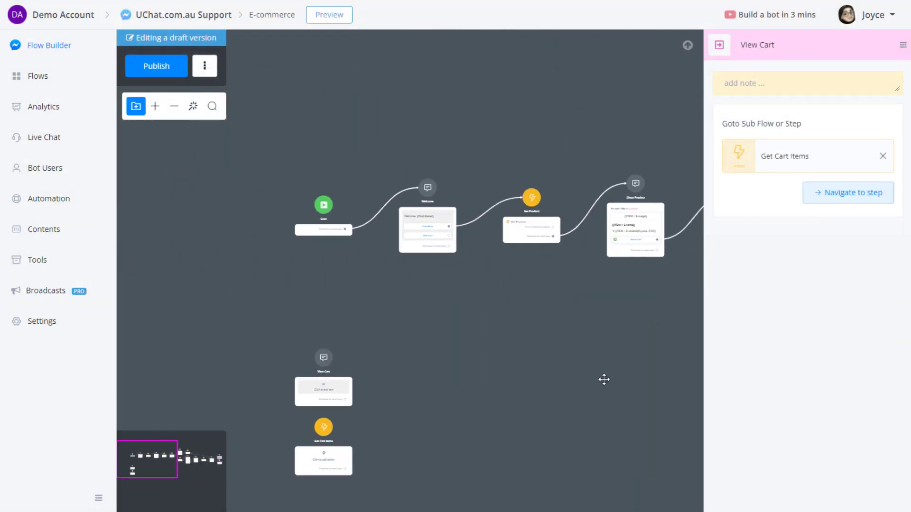
pyautogui.click(420, 241)
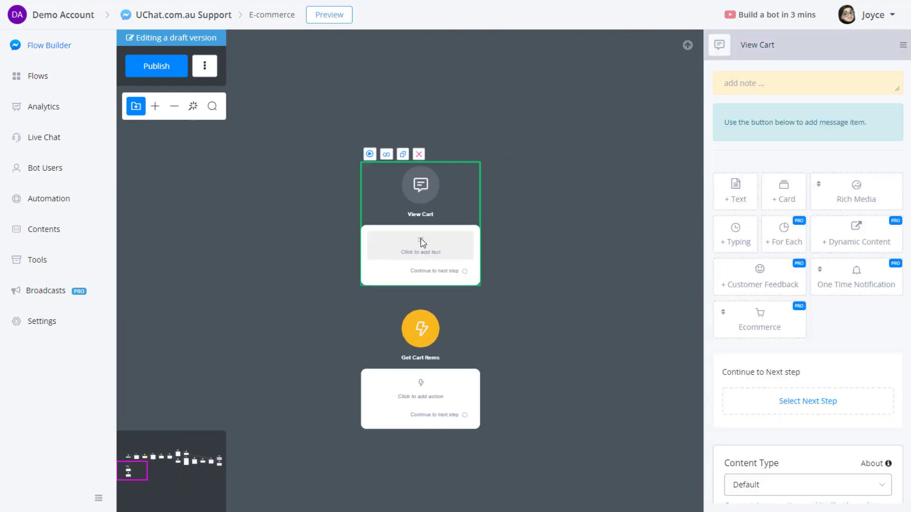
pyautogui.moveTo(432, 244); pyautogui.dragTo(625, 340)
pyautogui.moveTo(445, 412); pyautogui.dragTo(448, 274)
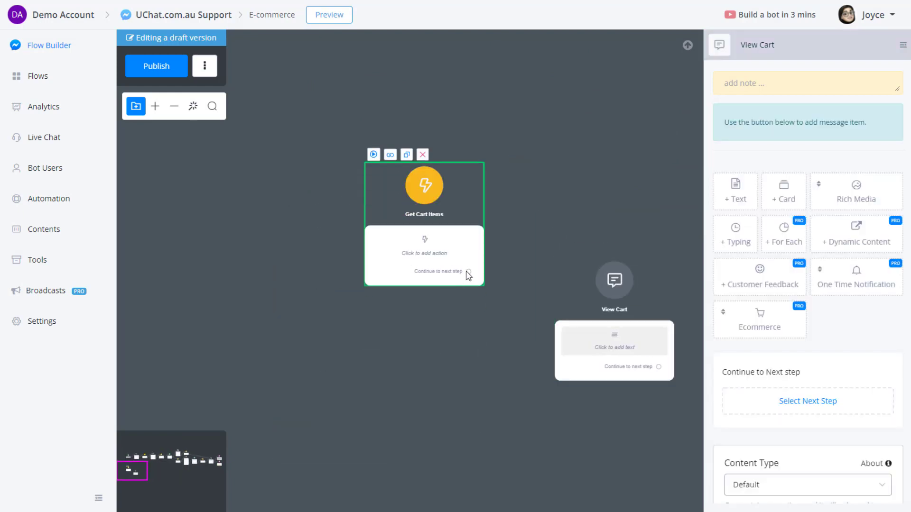
pyautogui.click(441, 250)
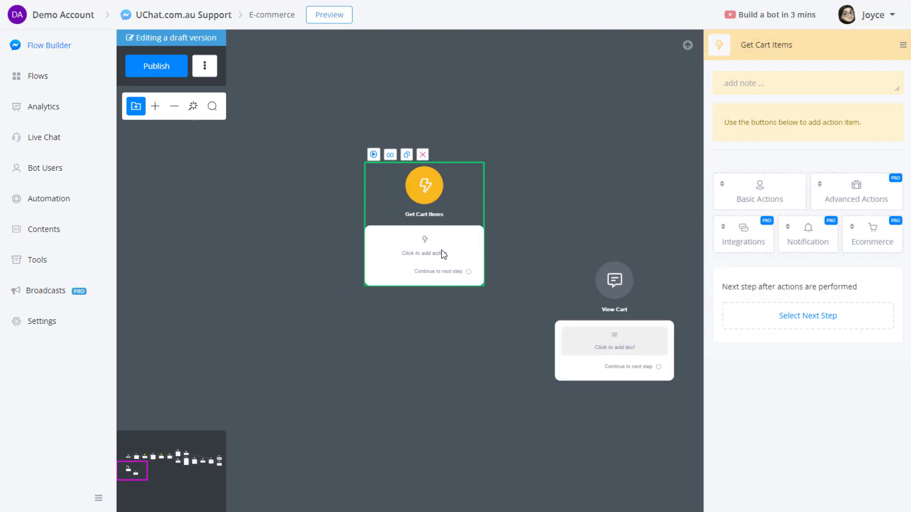
# Examine the total price, item count and items fields of the CART variable from a View Cart text block, and cancel the insertion.
pyautogui.click(563, 329)
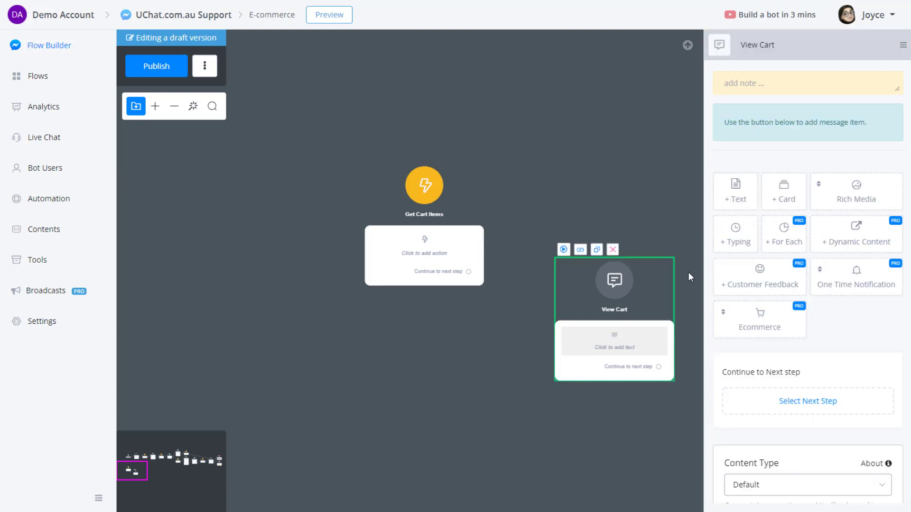
pyautogui.click(741, 200)
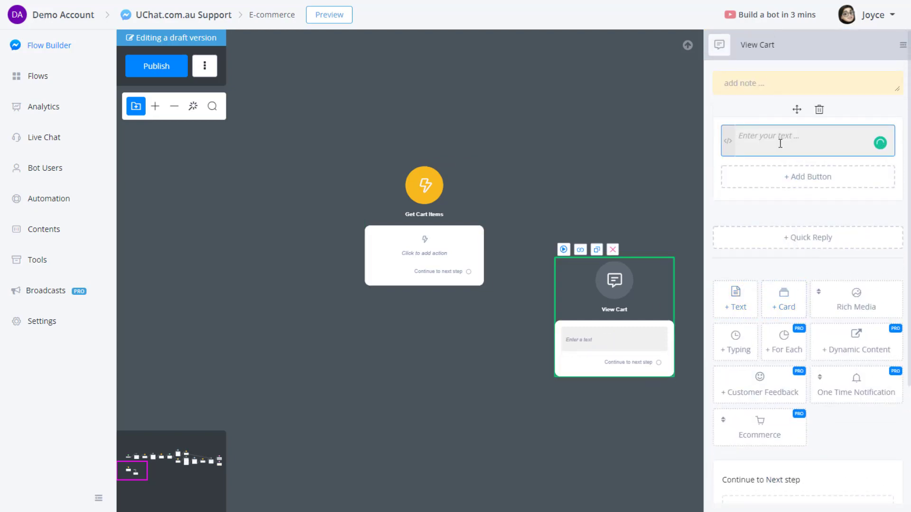
pyautogui.write('{{car')
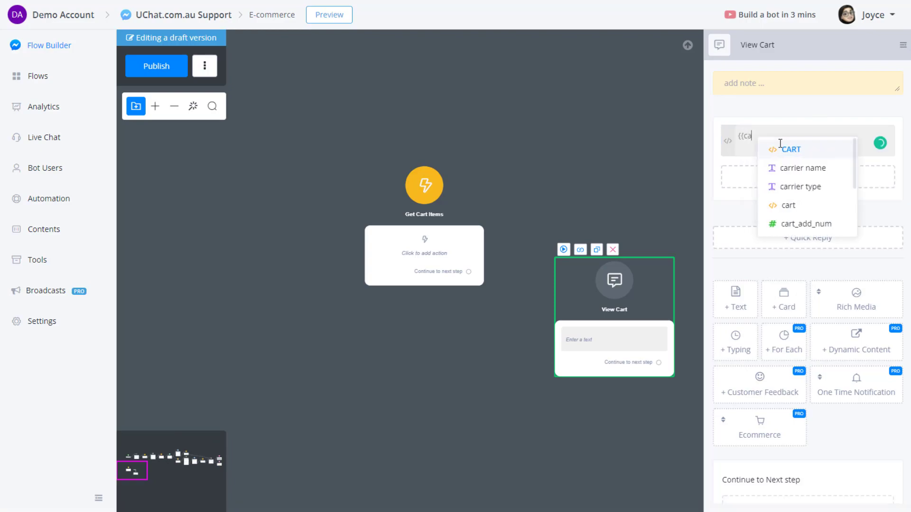
pyautogui.click(809, 157)
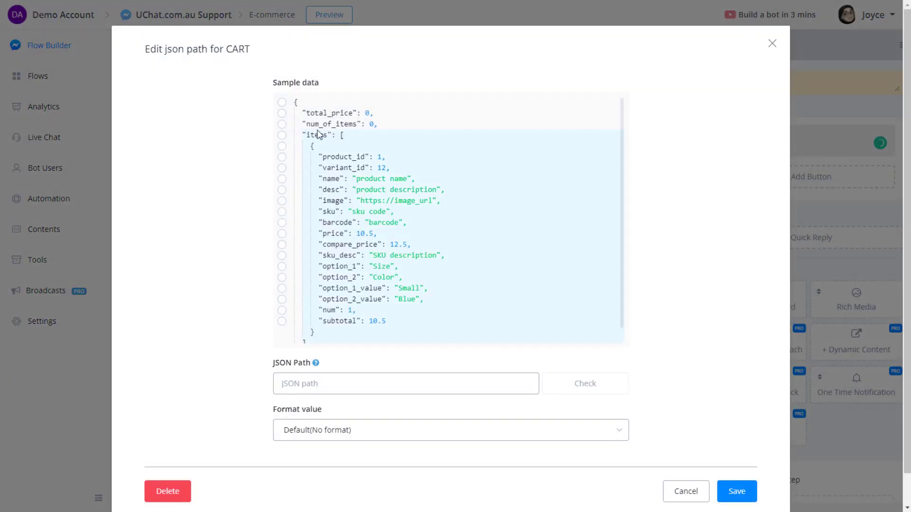
pyautogui.click(335, 114)
pyautogui.click(338, 124)
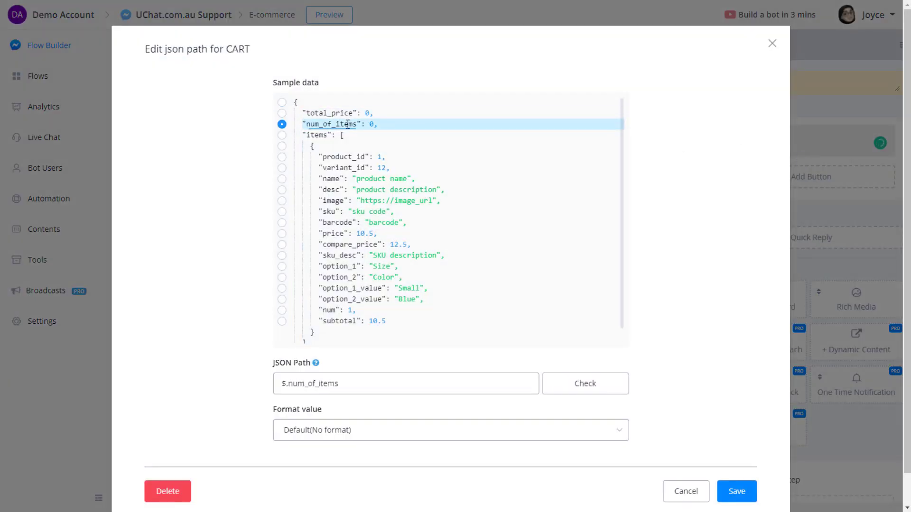
pyautogui.click(325, 135)
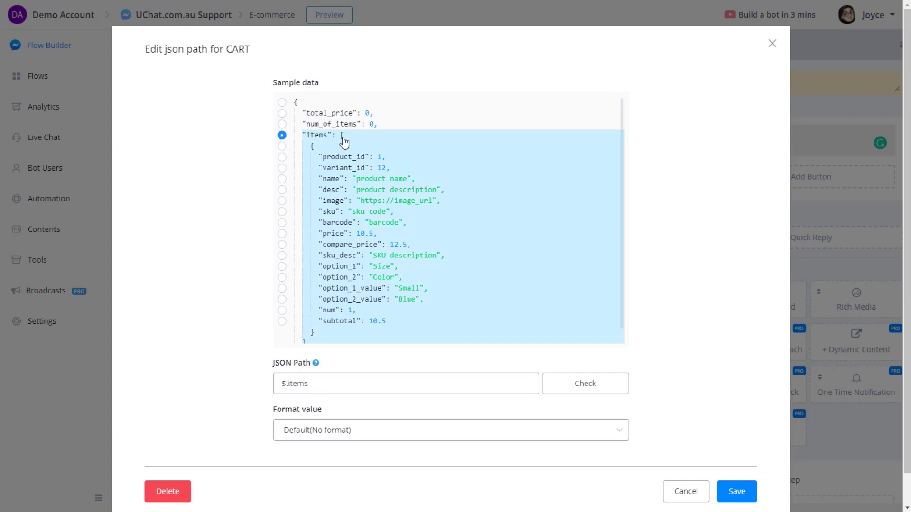
pyautogui.scroll(-1, 343, 264)
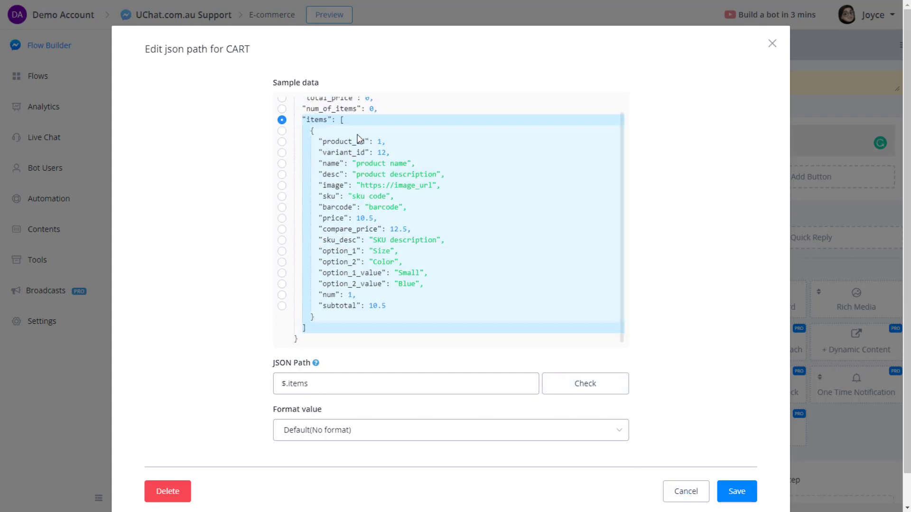
pyautogui.click(686, 490)
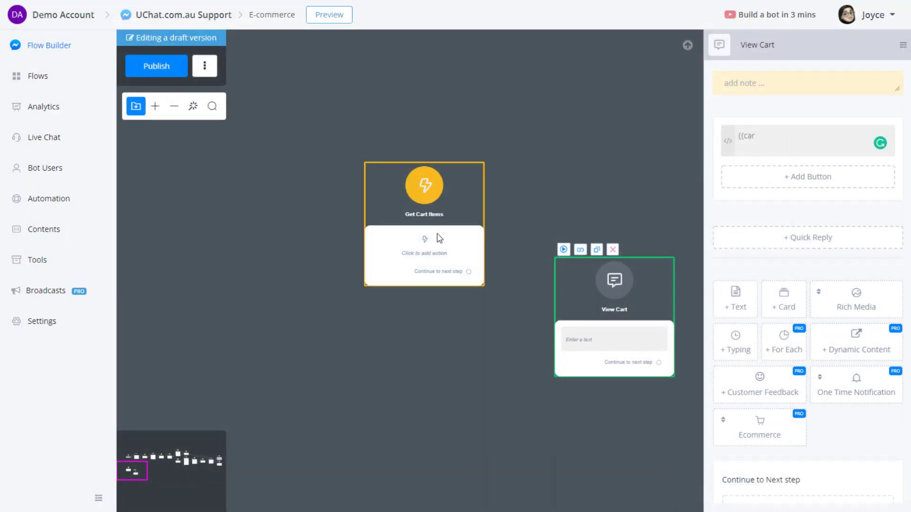
# Add a JSON Operation to the Get Cart Items action, using the items_in_cart field and the Load items from JSON operation.
pyautogui.click(455, 209)
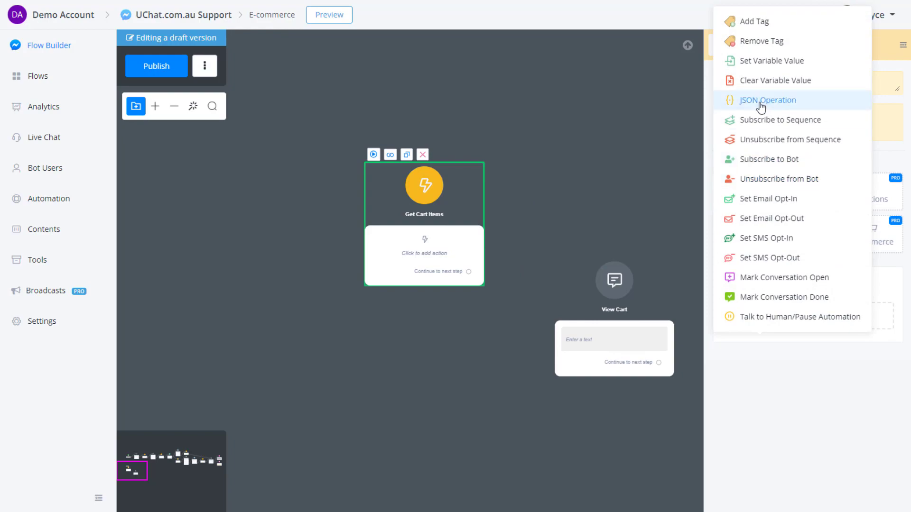
pyautogui.click(783, 104)
pyautogui.click(754, 151)
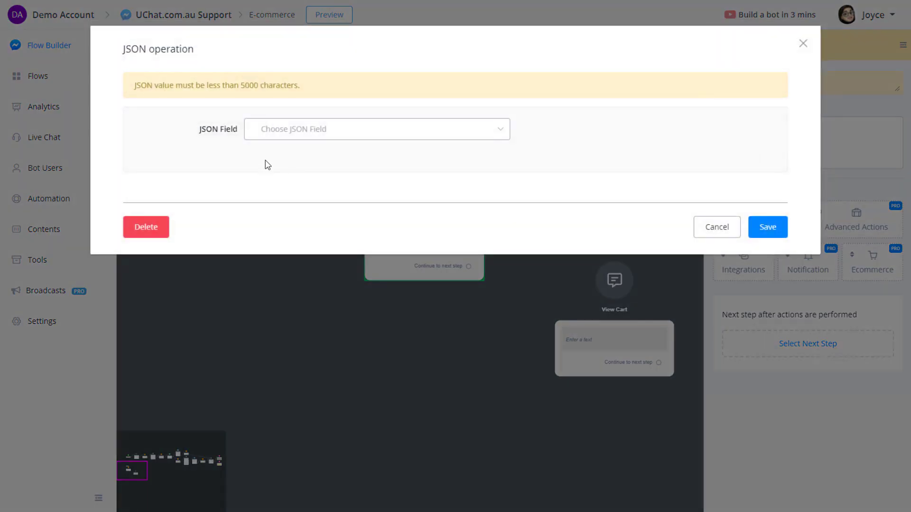
pyautogui.click(281, 131)
pyautogui.write('cart')
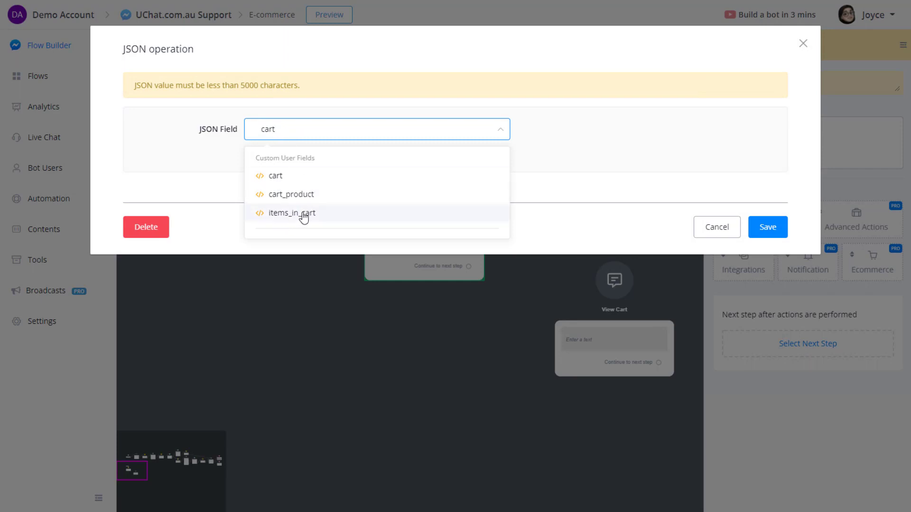
pyautogui.click(298, 213)
pyautogui.click(278, 172)
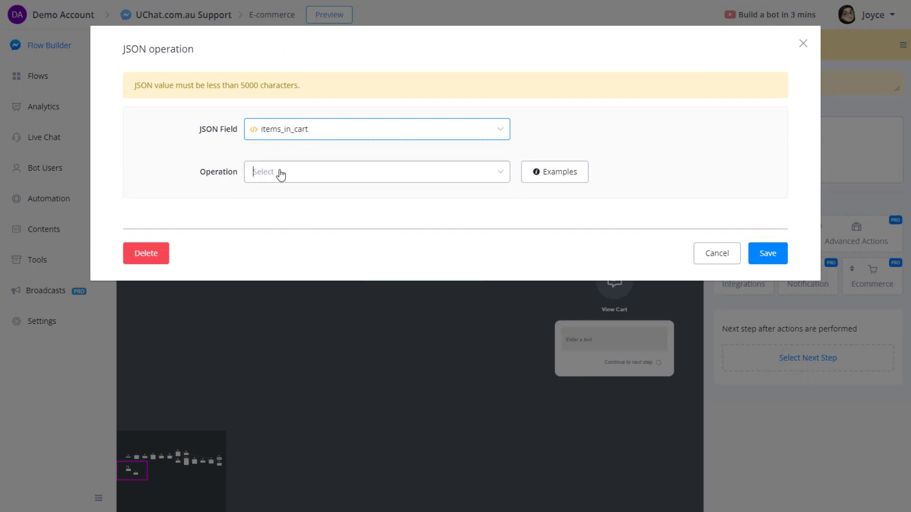
pyautogui.click(298, 222)
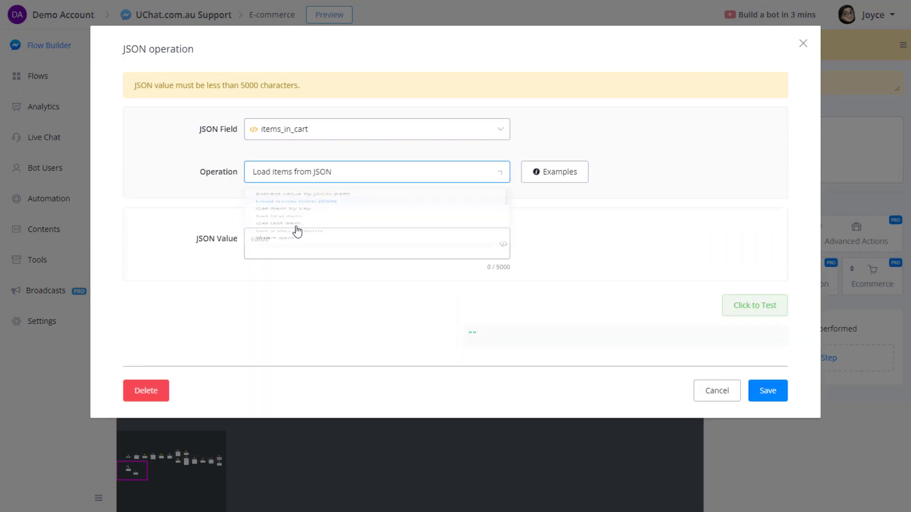
# Set the JSON operation's value to the CART variable with the path $.items, and save the operation.
pyautogui.click(293, 235)
pyautogui.write('{{')
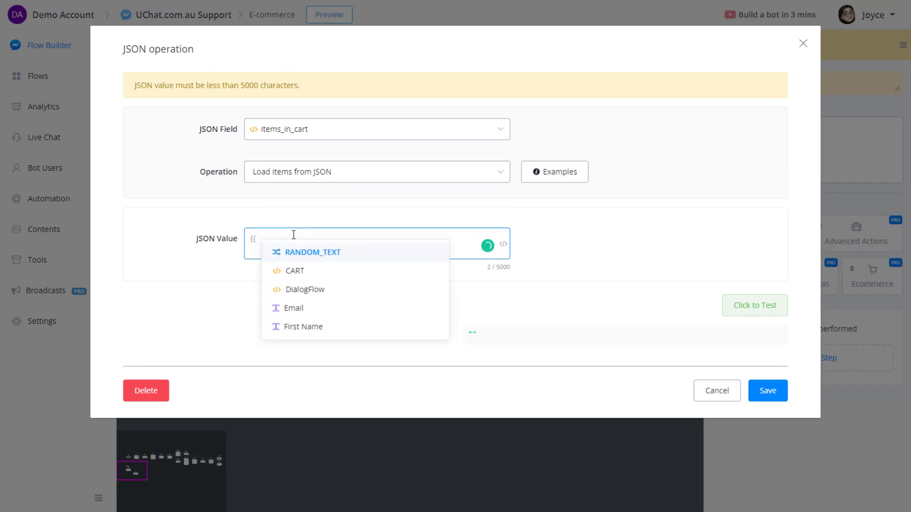
pyautogui.write('car')
pyautogui.click(301, 252)
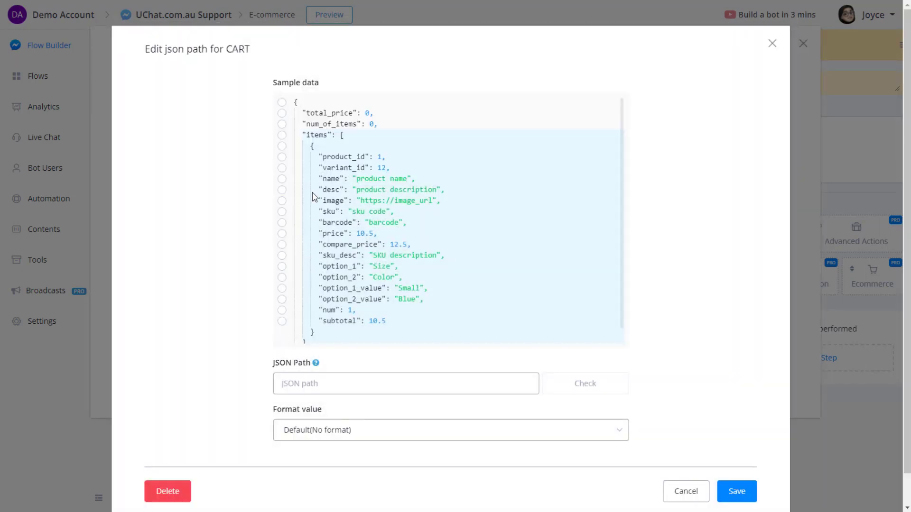
pyautogui.click(281, 135)
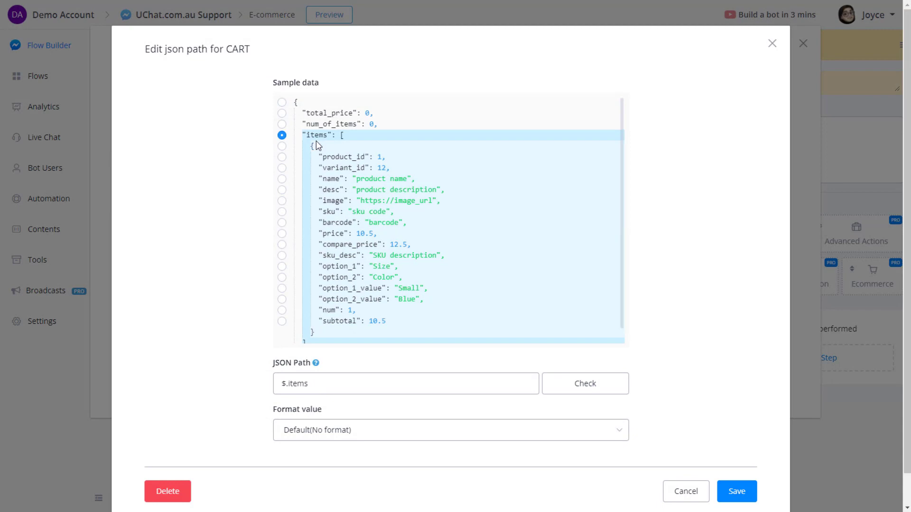
pyautogui.click(749, 492)
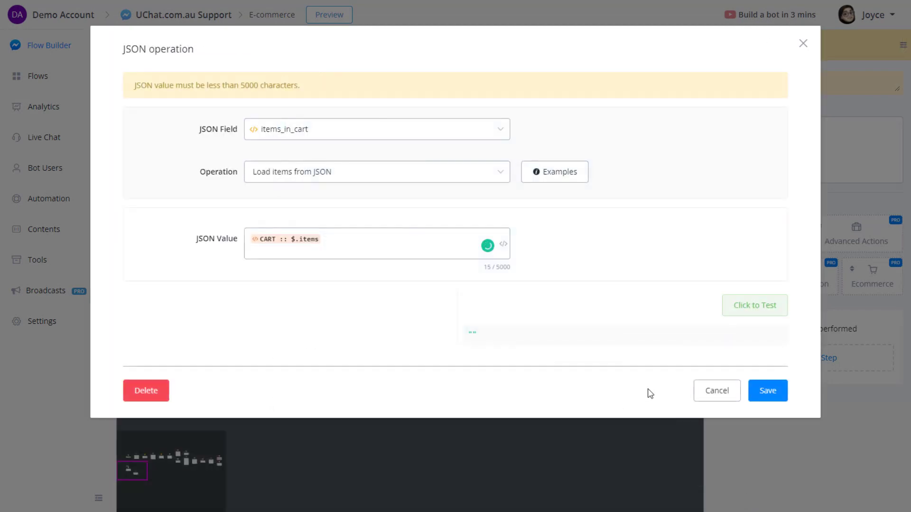
pyautogui.click(768, 392)
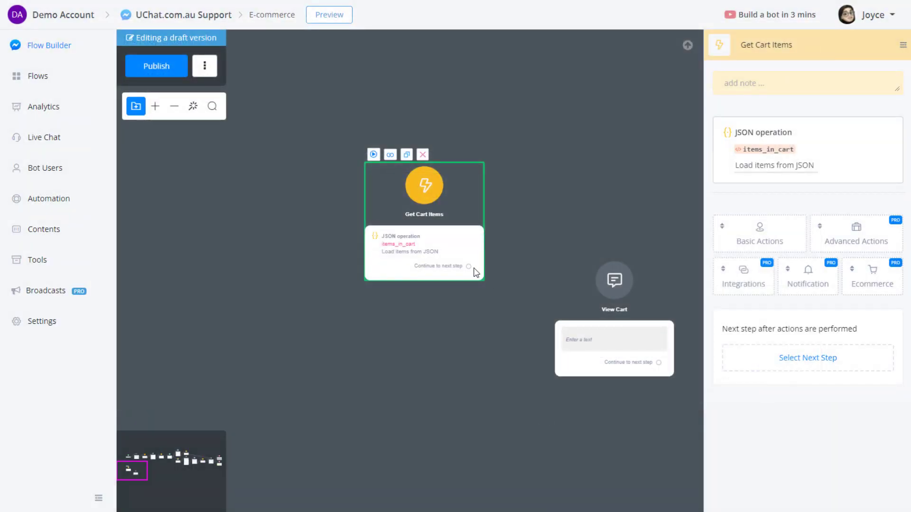
# Connect the Get Cart Items action to the View Cart message, align the message beside it, and open the message for editing.
pyautogui.moveTo(468, 266); pyautogui.dragTo(613, 280)
pyautogui.moveTo(607, 340); pyautogui.dragTo(610, 258)
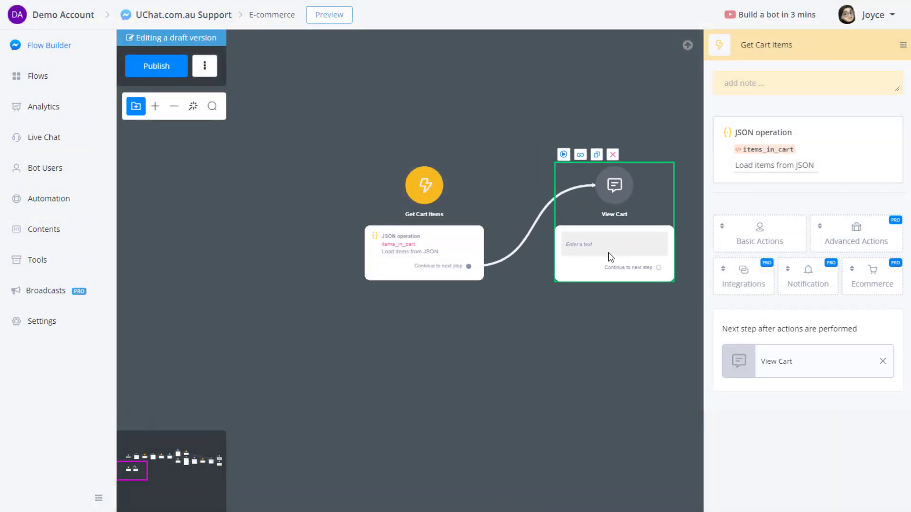
pyautogui.click(605, 242)
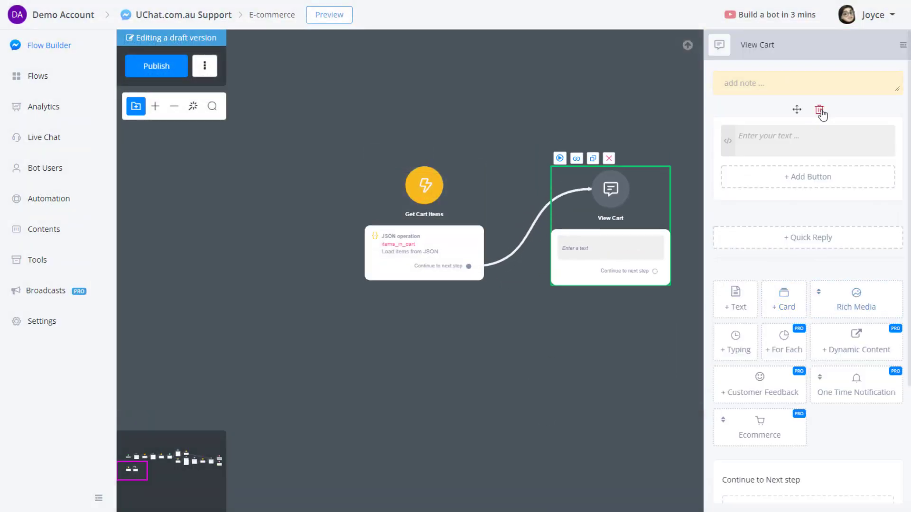
# Add a For Each block above the text block in the View Cart message, looping over the items_in_cart field.
pyautogui.click(819, 111)
pyautogui.click(494, 281)
pyautogui.click(789, 350)
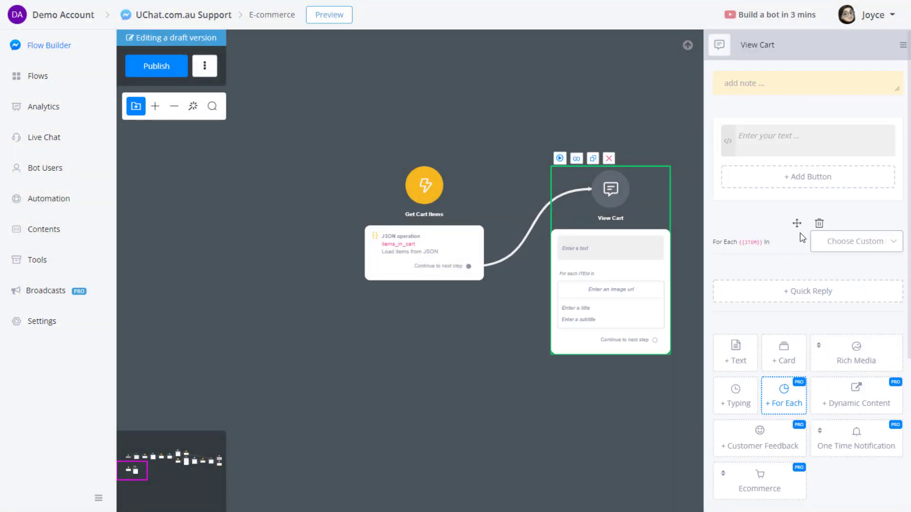
pyautogui.click(843, 129)
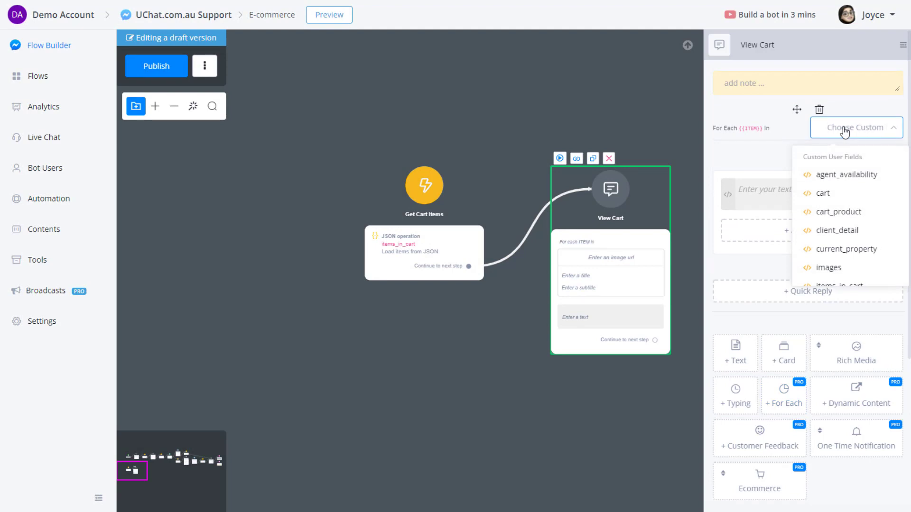
pyautogui.write('item')
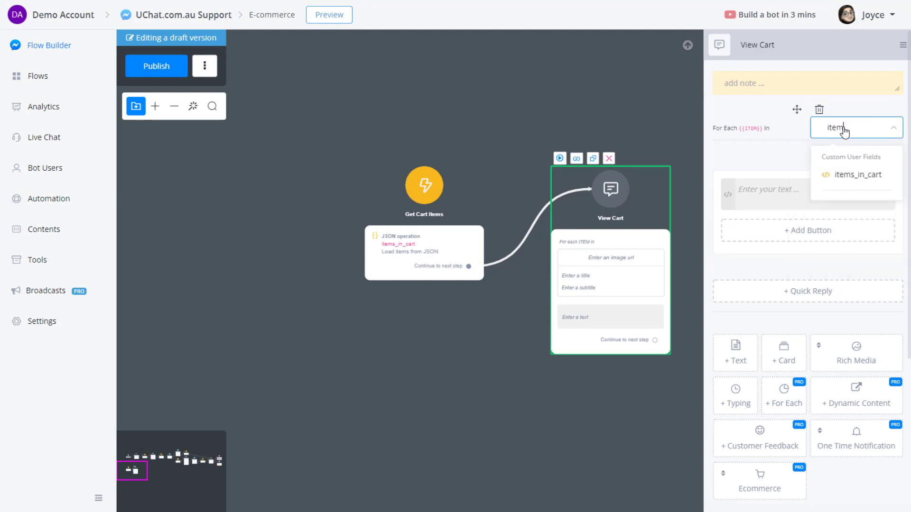
pyautogui.click(872, 175)
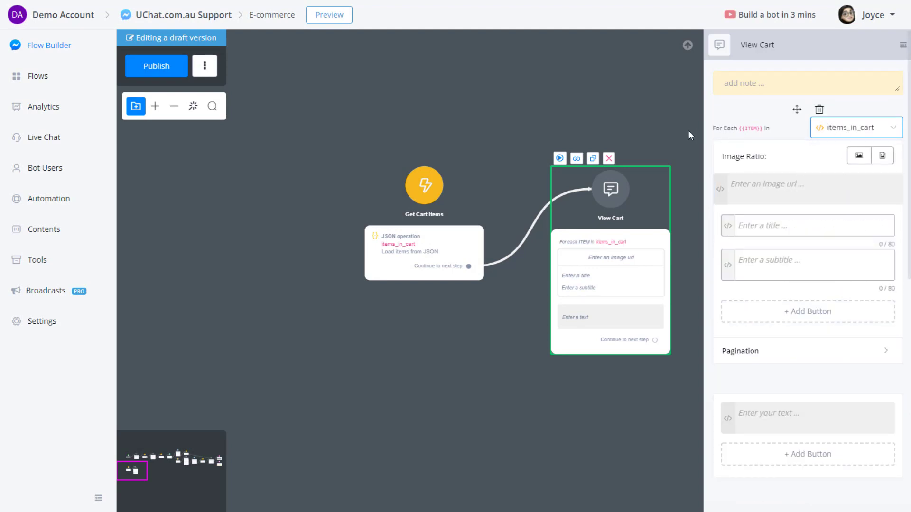
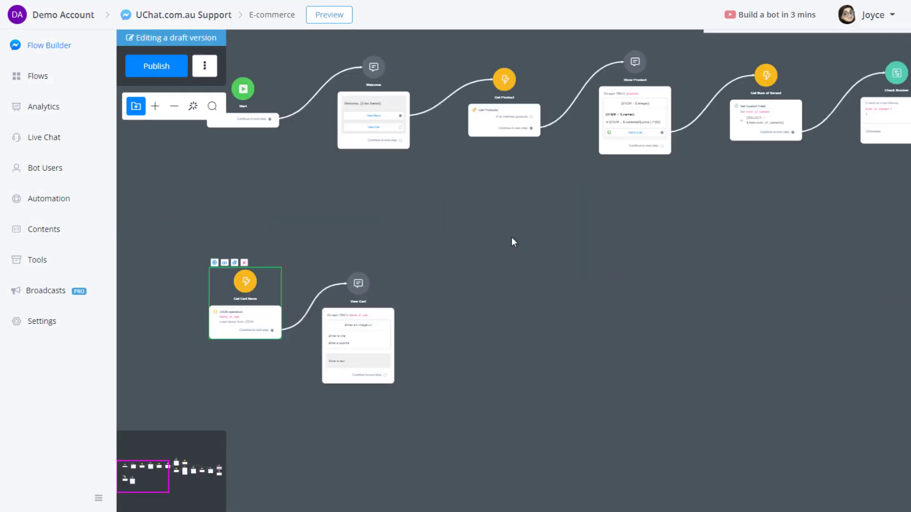
# Examine the name and image fields in the CART variable's sample data from the Get Cart Items JSON operation.
pyautogui.click(773, 171)
pyautogui.click(363, 240)
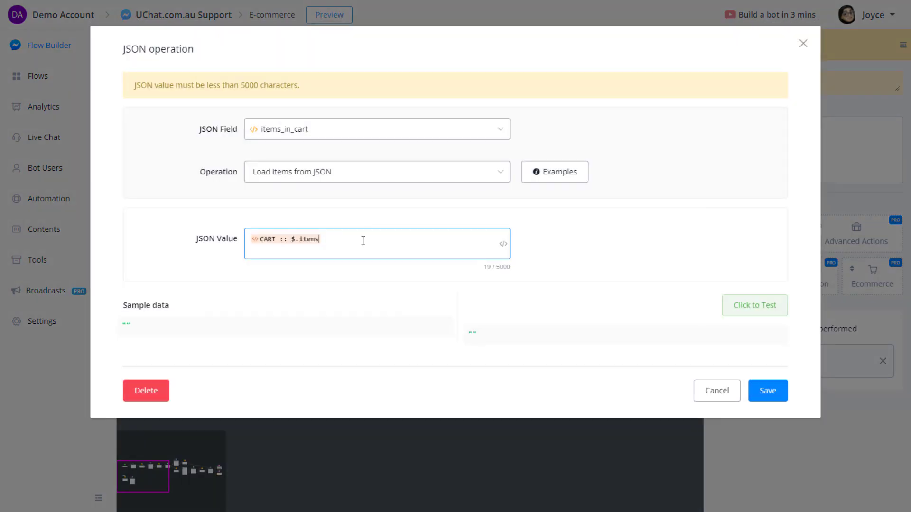
pyautogui.write('{{c')
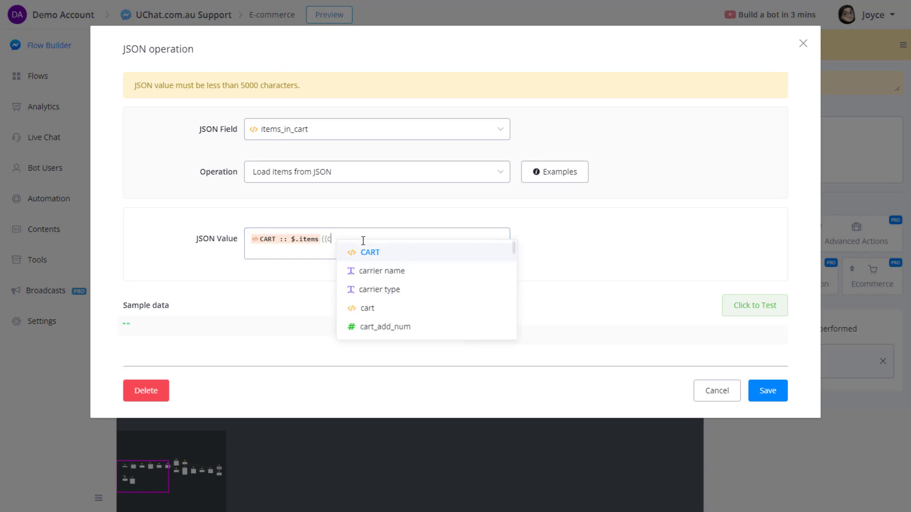
pyautogui.click(375, 252)
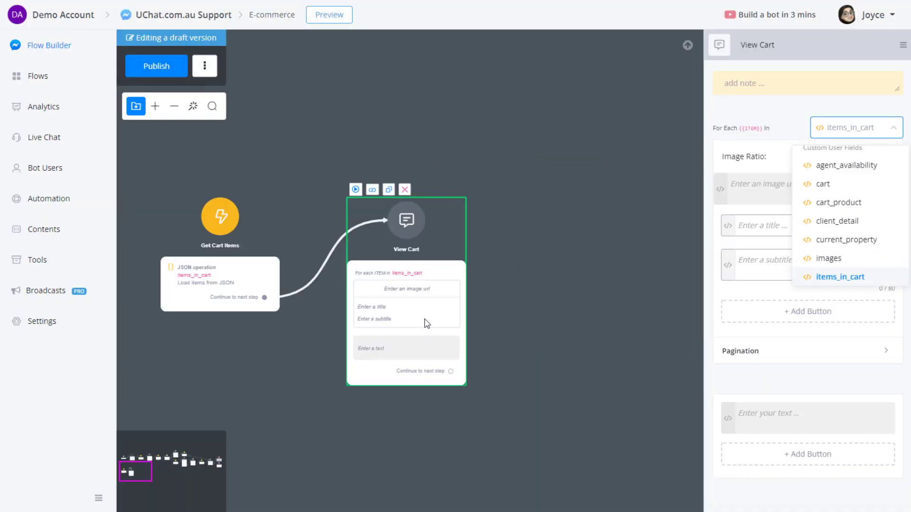
pyautogui.click(806, 127)
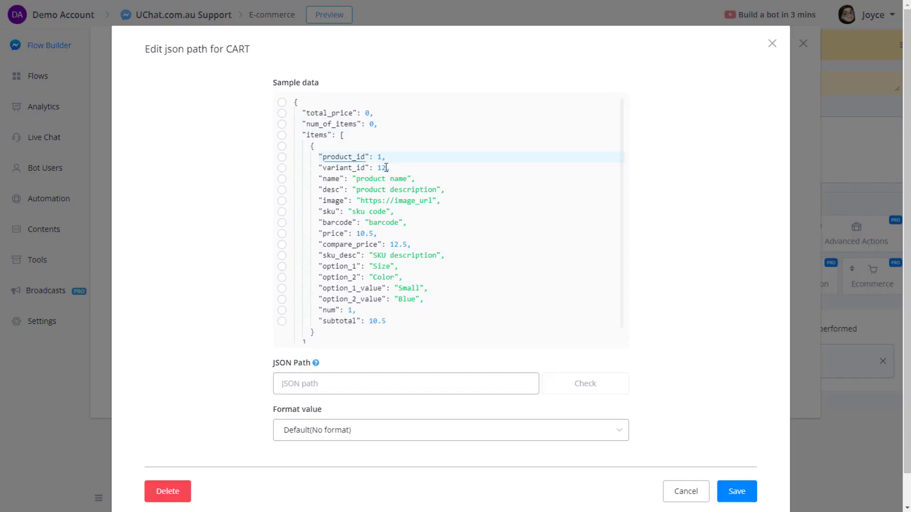
pyautogui.click(316, 136)
pyautogui.click(339, 178)
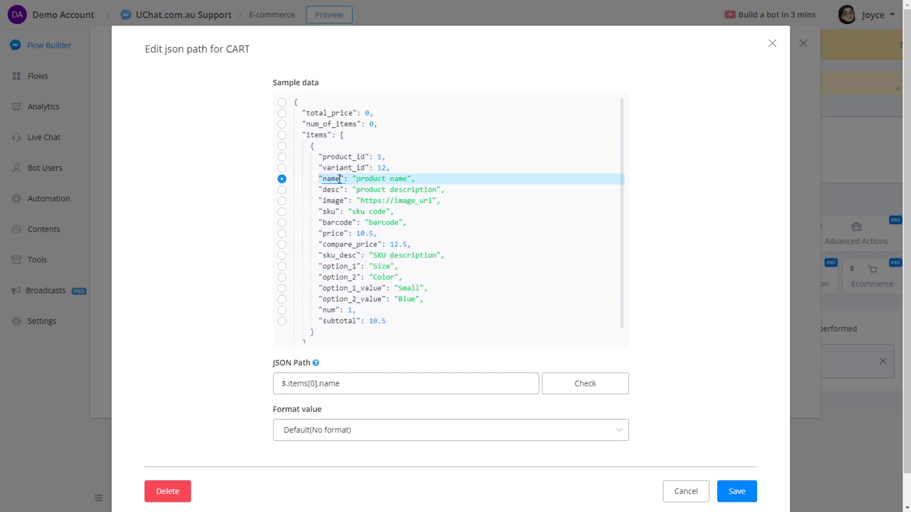
pyautogui.click(332, 202)
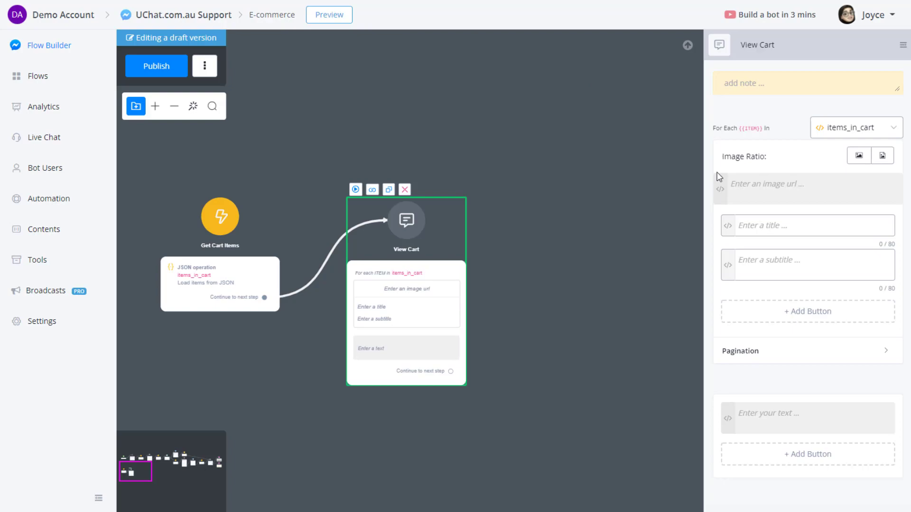
# Set the For Each card's image URL to the ITEM variable with the JSON path $.image.
pyautogui.click(719, 185)
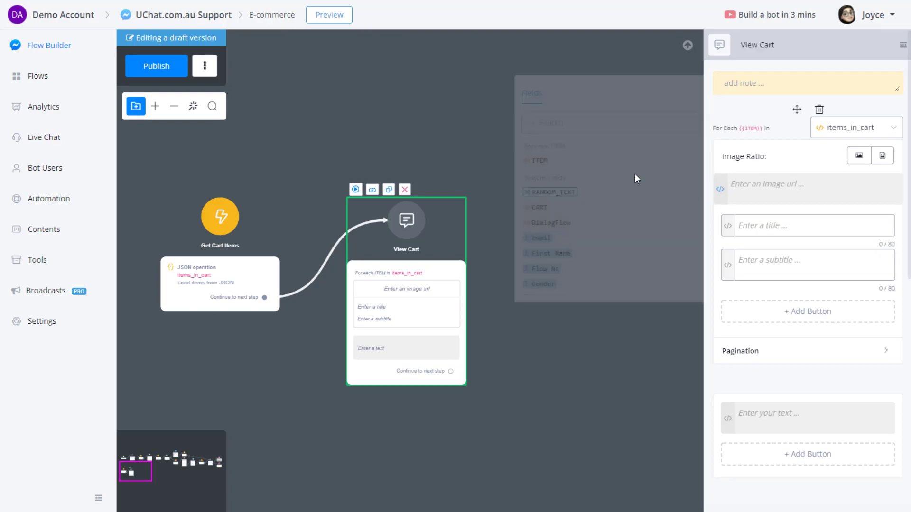
pyautogui.click(537, 161)
pyautogui.click(316, 190)
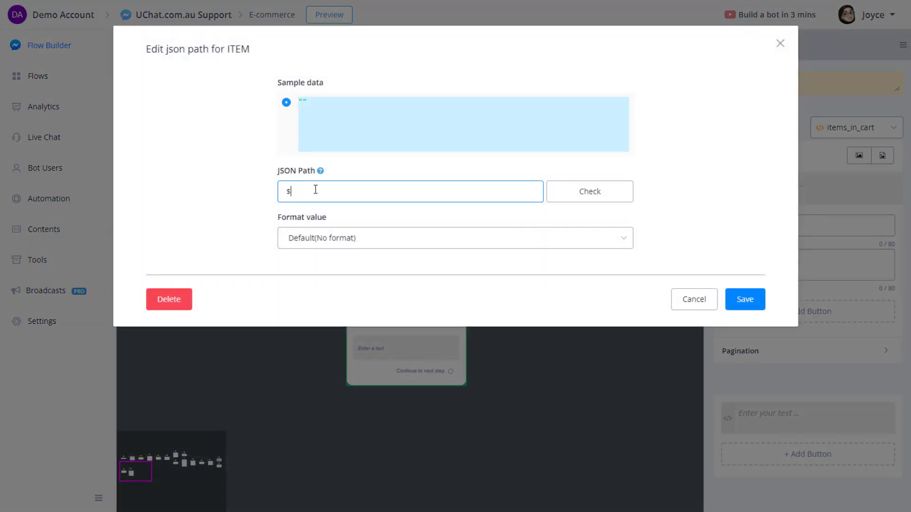
pyautogui.write('.image')
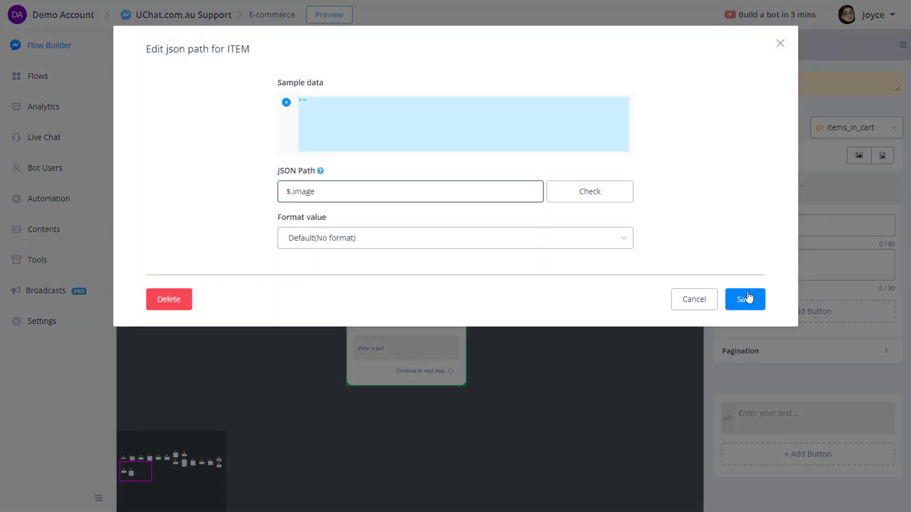
pyautogui.click(745, 299)
# Set the For Each card's title to the ITEM variable with the JSON path $.name.
pyautogui.click(754, 226)
pyautogui.click(733, 227)
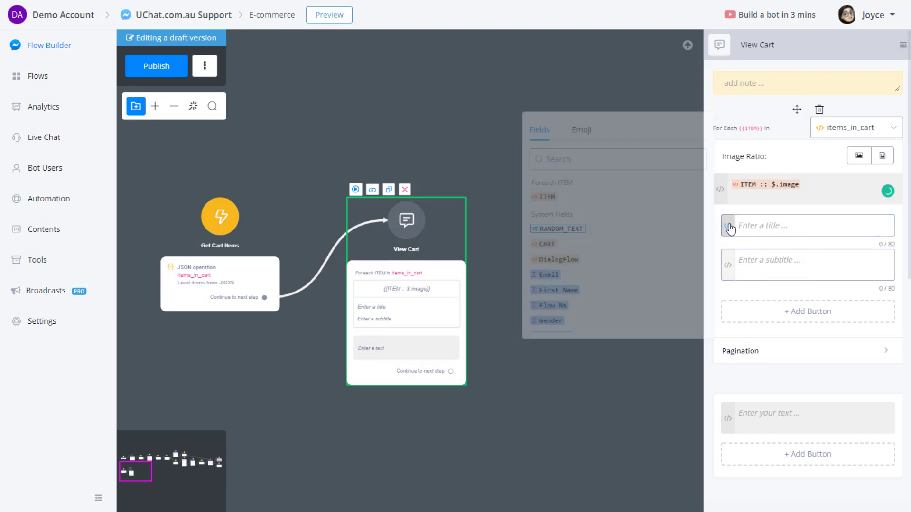
pyautogui.click(539, 194)
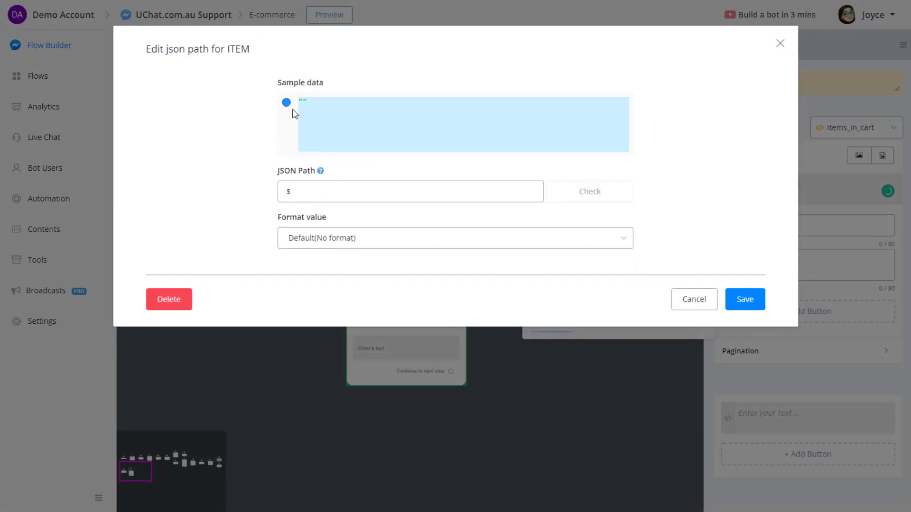
pyautogui.click(310, 189)
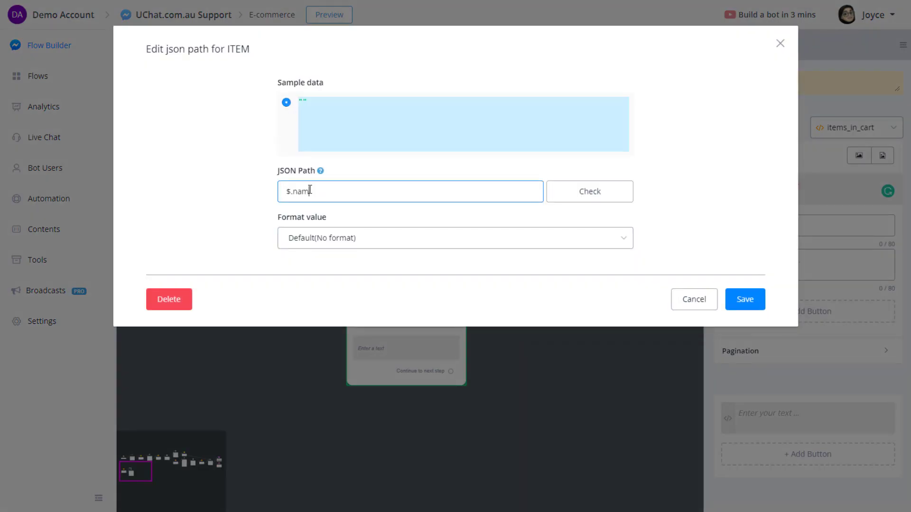
pyautogui.click(745, 299)
pyautogui.click(824, 230)
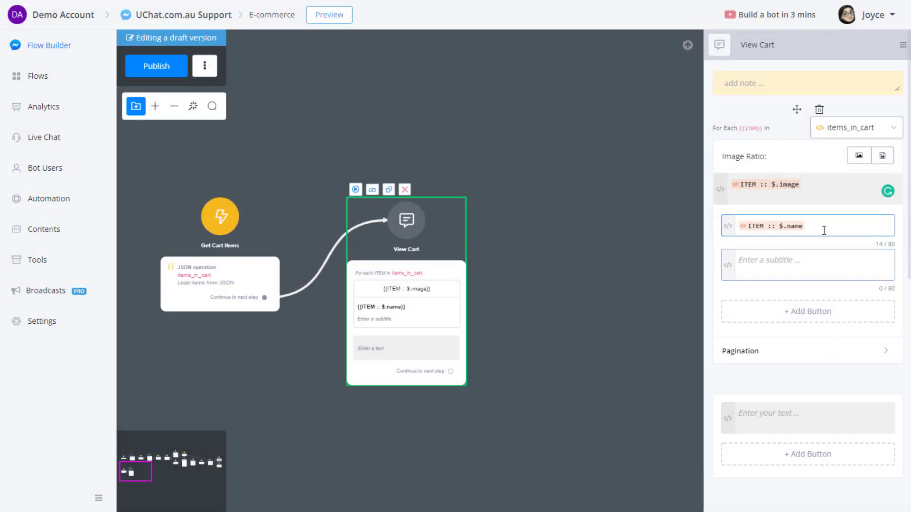
# Examine the price, num and subtotal fields in the CART variable's sample data for the card's subtitle.
pyautogui.click(800, 260)
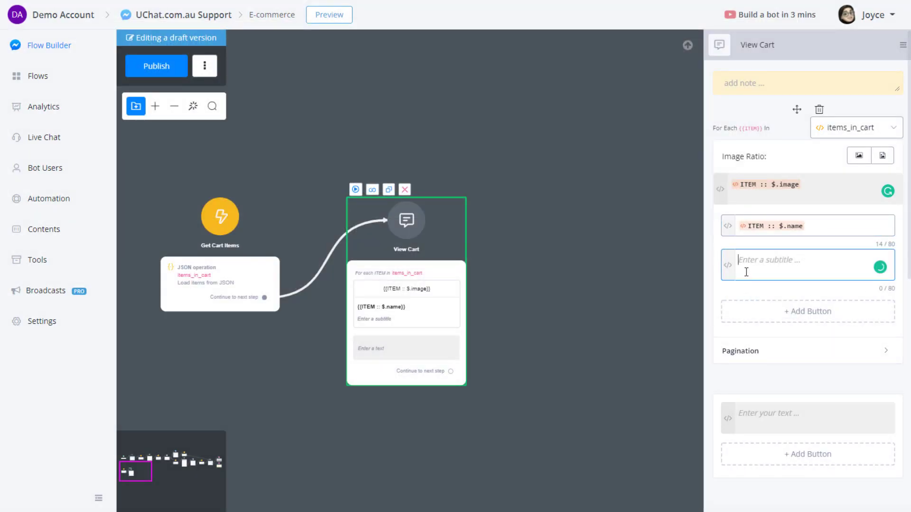
pyautogui.click(728, 265)
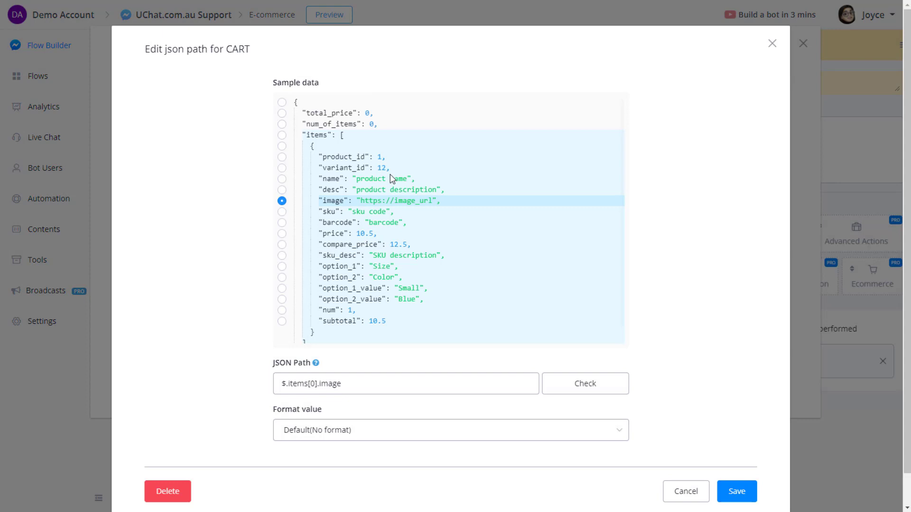
pyautogui.click(360, 222)
pyautogui.click(341, 234)
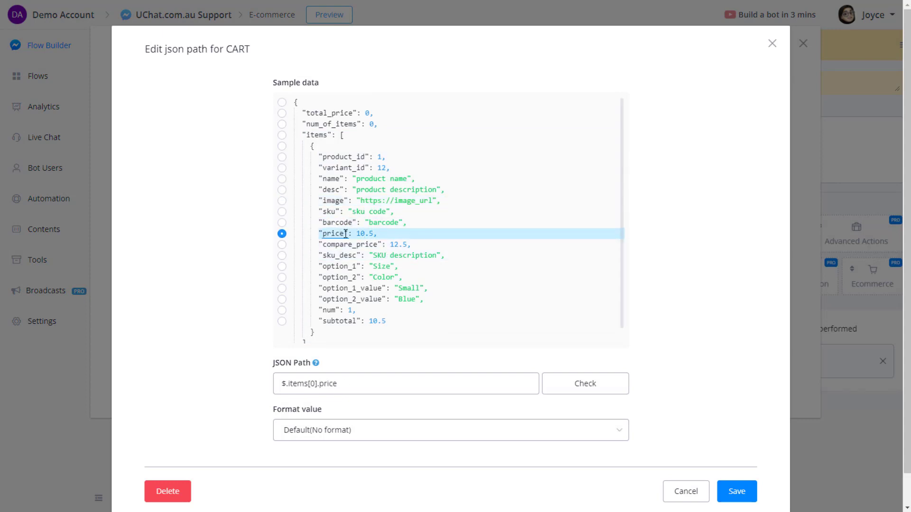
pyautogui.doubleClick(338, 234)
pyautogui.click(350, 236)
pyautogui.doubleClick(328, 311)
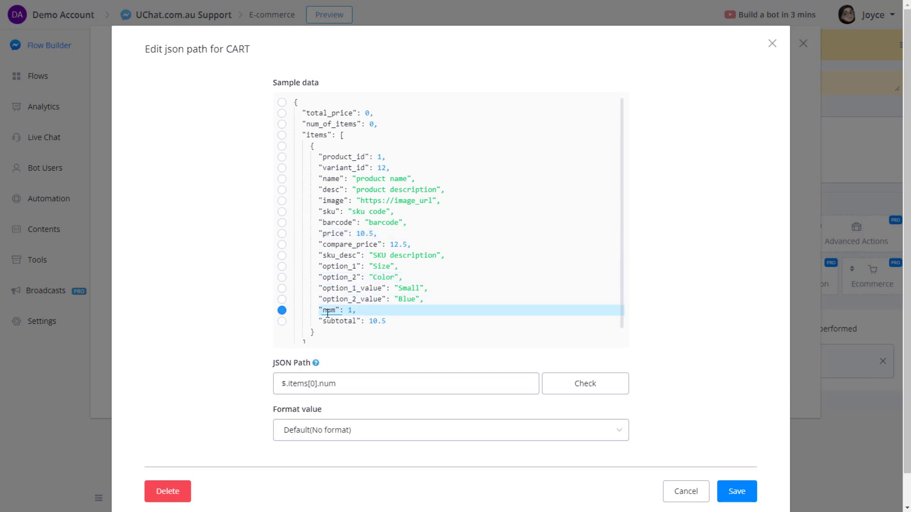
pyautogui.doubleClick(338, 321)
pyautogui.click(348, 322)
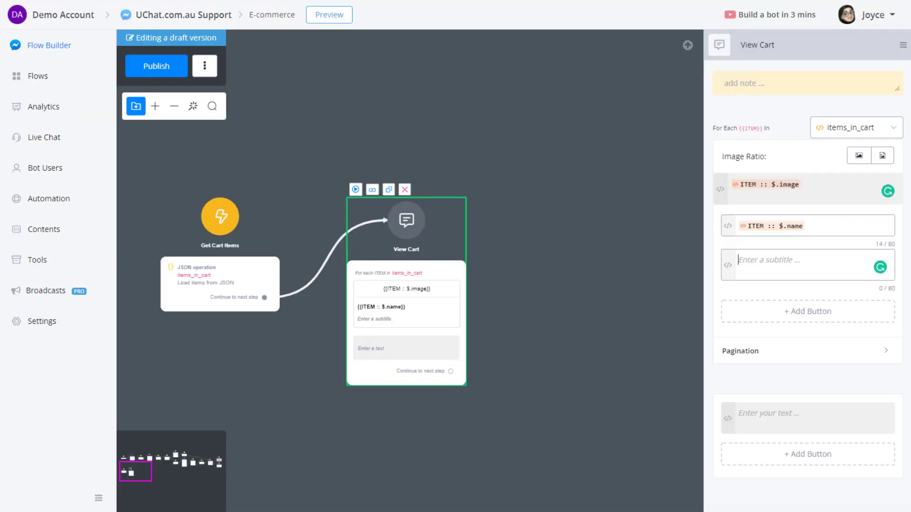
# Start the card's subtitle with ¥ followed by the ITEM variable with the JSON path $.price.
pyautogui.click(756, 262)
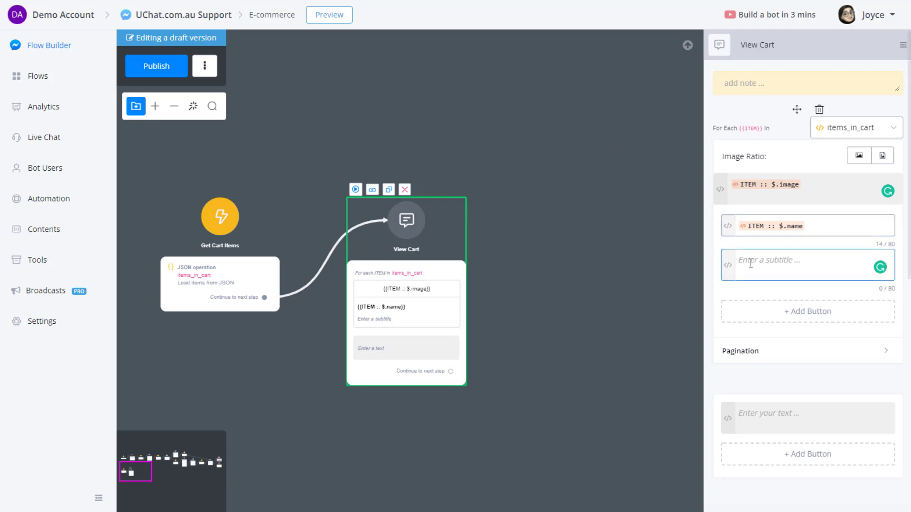
pyautogui.write('¥')
pyautogui.click(727, 264)
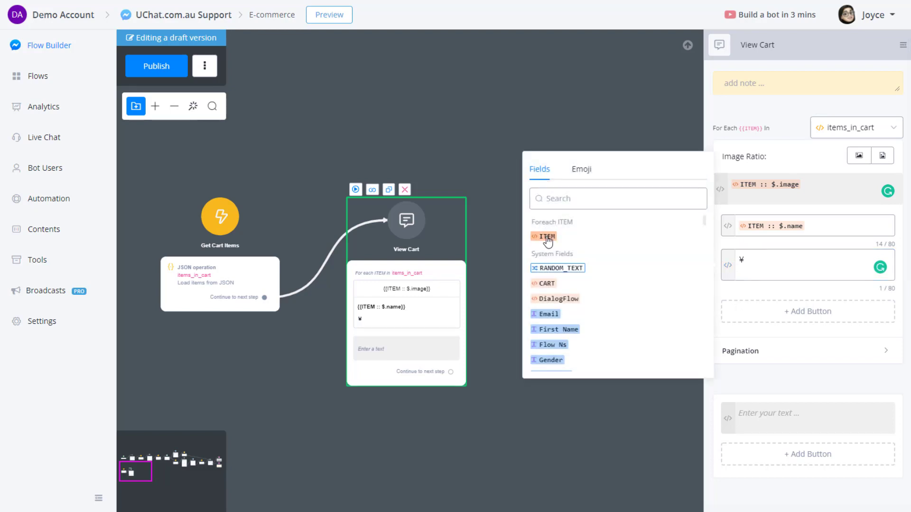
pyautogui.click(544, 235)
pyautogui.click(286, 102)
pyautogui.click(301, 193)
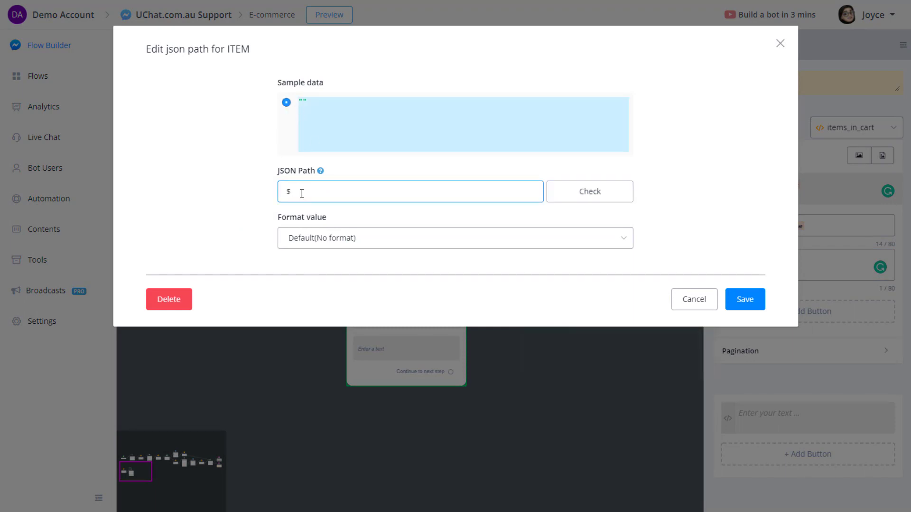
pyautogui.click(745, 301)
# Append x and the ITEM variable with the JSON path $.num to the card's subtitle.
pyautogui.click(829, 262)
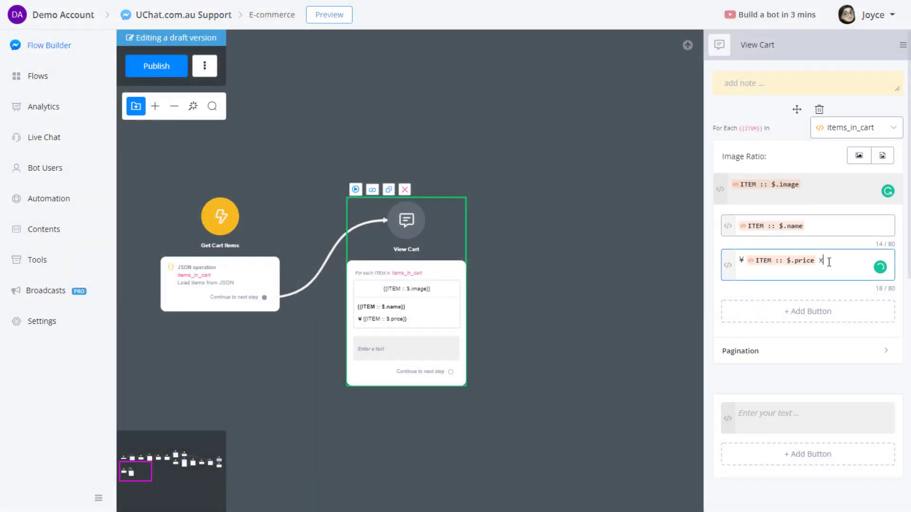
pyautogui.write('x {{')
pyautogui.press('Return')
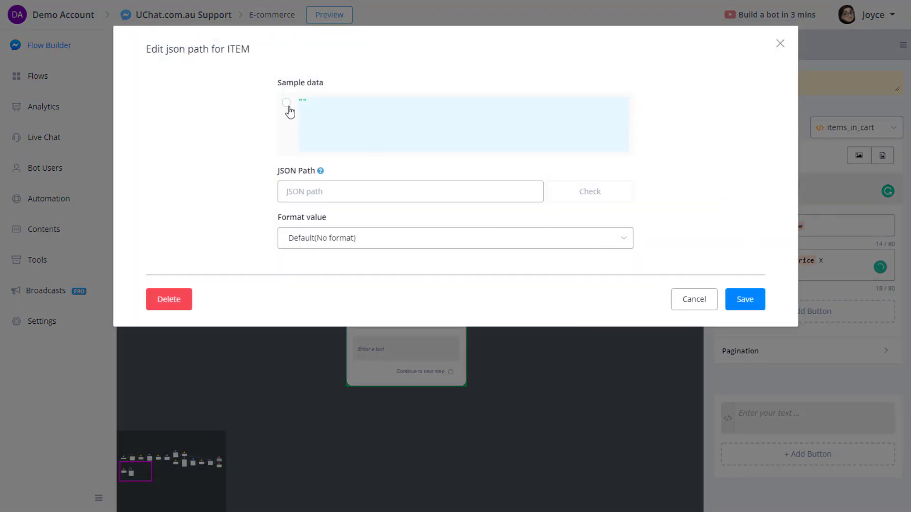
pyautogui.click(286, 103)
pyautogui.click(321, 194)
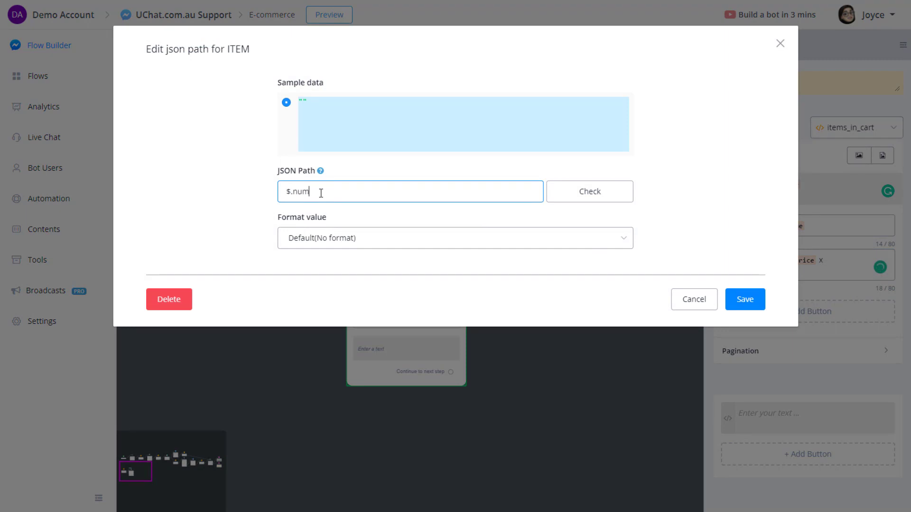
pyautogui.write('.num')
pyautogui.click(738, 306)
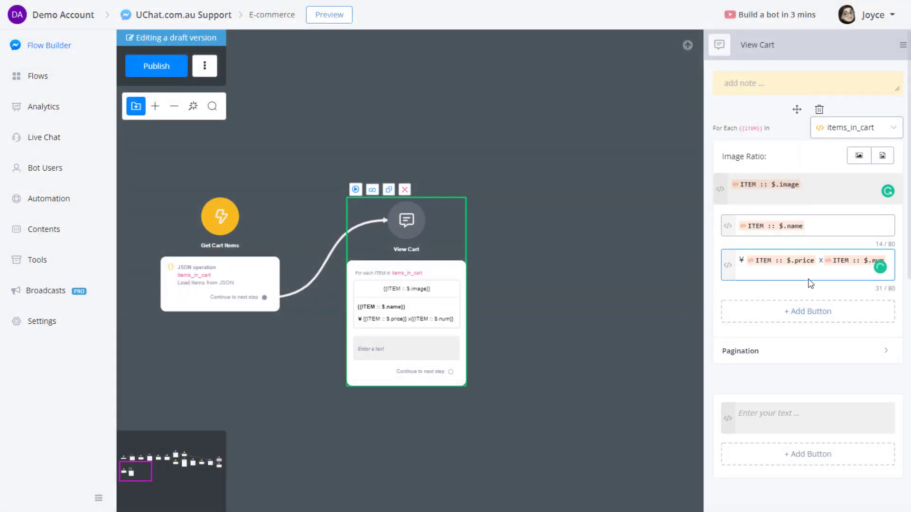
# Add a second line to the card's subtitle with = followed by the ITEM variable with the JSON path $.subtotal.
pyautogui.click(833, 286)
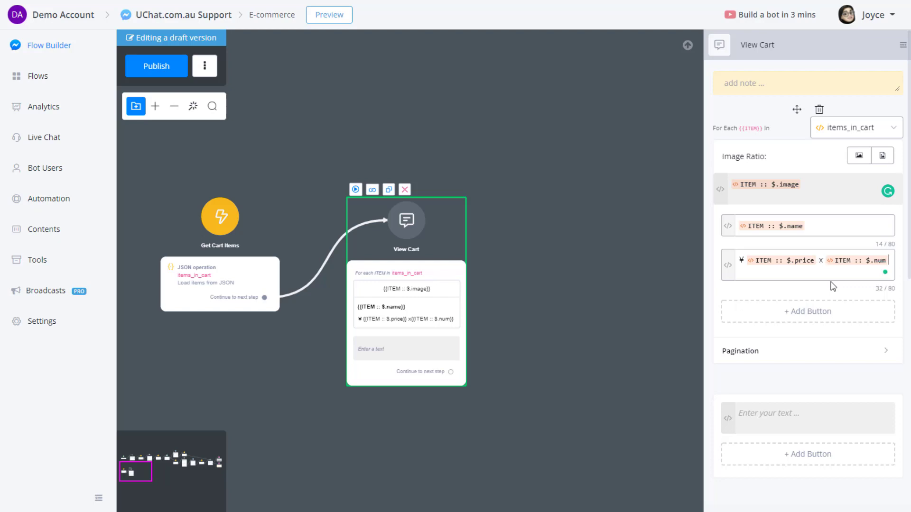
pyautogui.press('Return')
pyautogui.write('=')
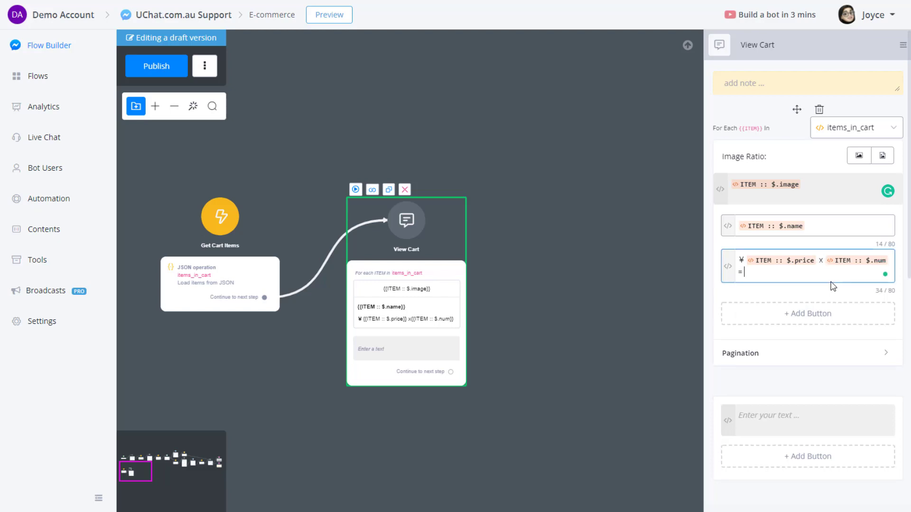
pyautogui.write('{{i')
pyautogui.click(831, 283)
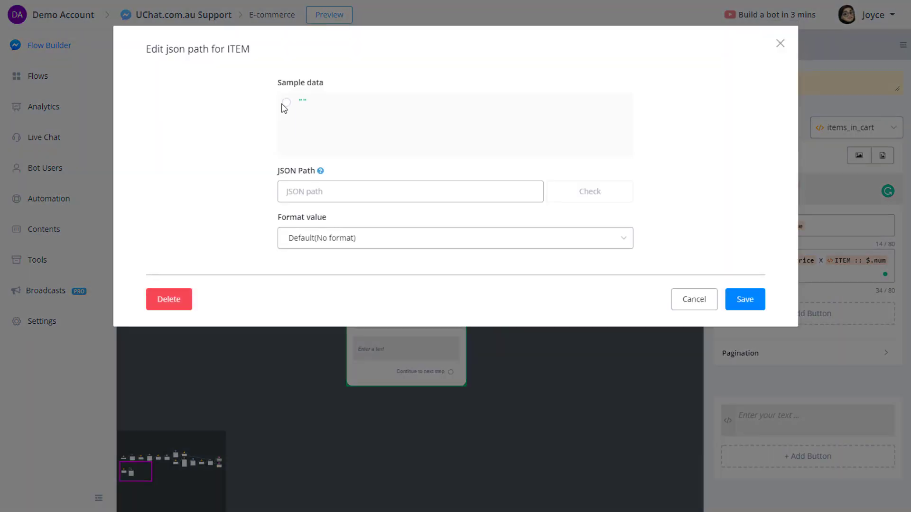
pyautogui.click(286, 103)
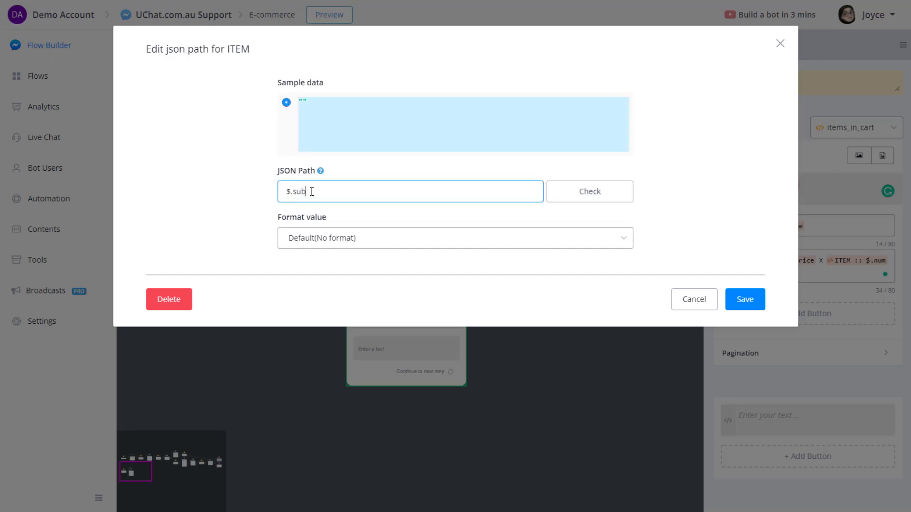
pyautogui.click(677, 263)
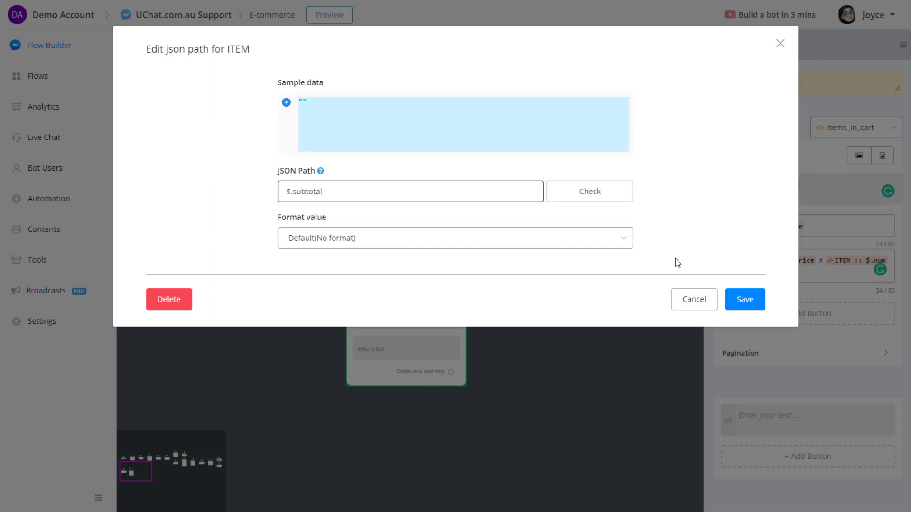
pyautogui.click(745, 299)
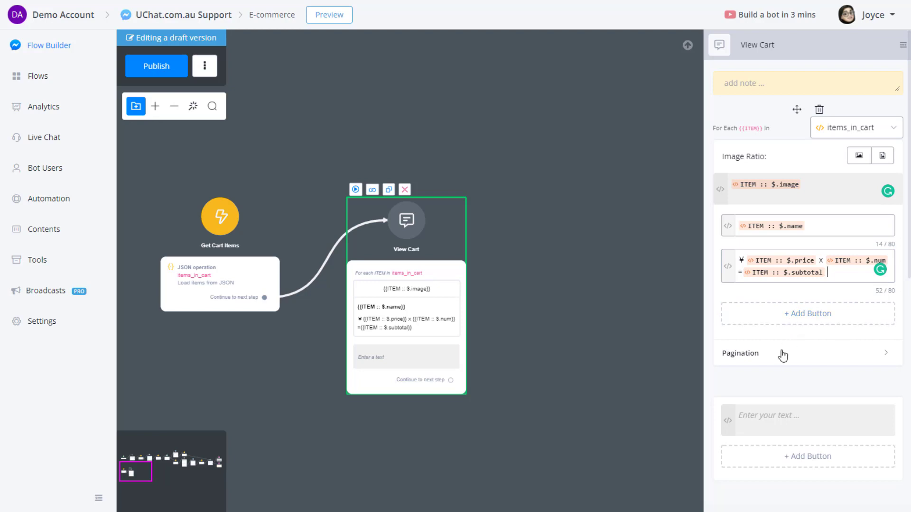
# Add a card button titled Adjust Quantity without assigning a next step.
pyautogui.click(793, 315)
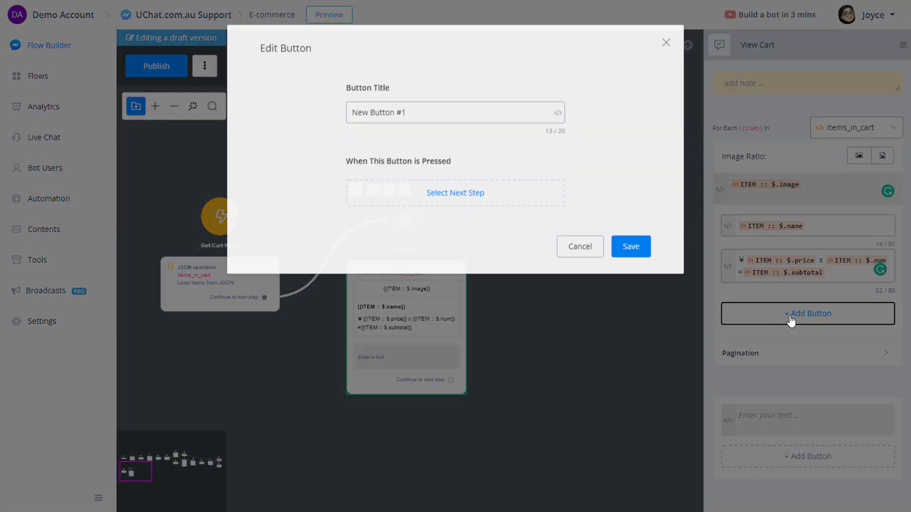
pyautogui.click(426, 115)
pyautogui.moveTo(426, 116); pyautogui.dragTo(357, 131)
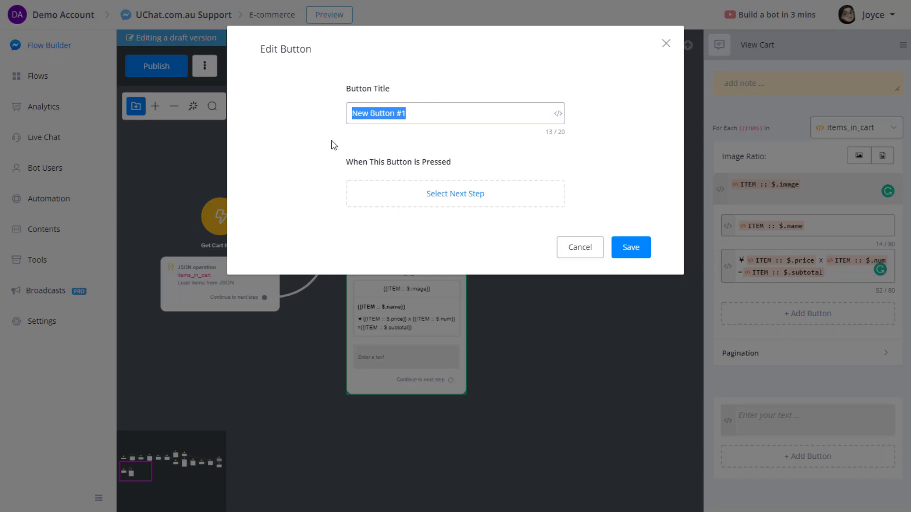
pyautogui.write('Adjust Quantity')
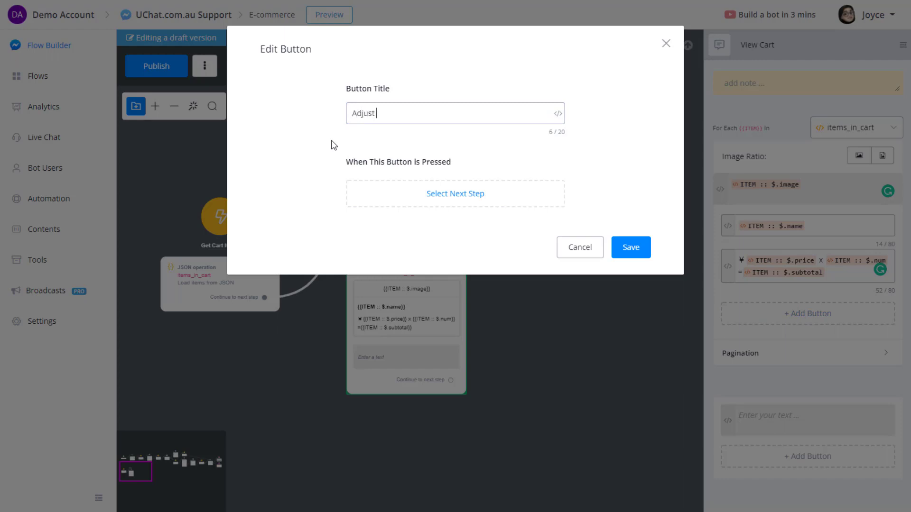
pyautogui.click(413, 189)
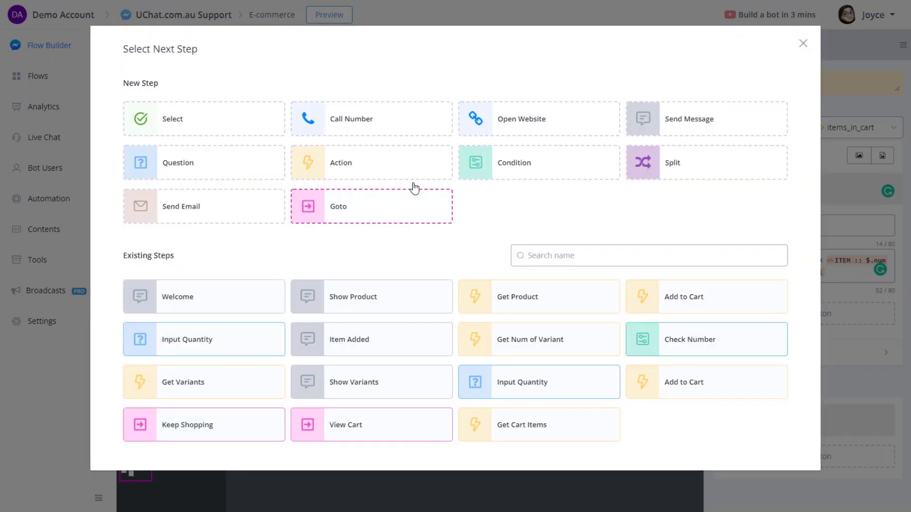
pyautogui.click(802, 44)
pyautogui.click(626, 252)
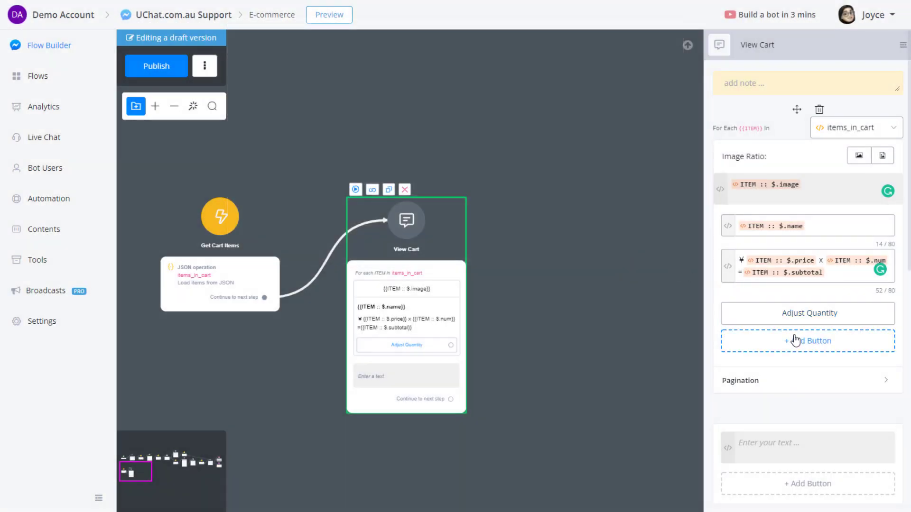
# Add a second card button titled Remove.
pyautogui.click(738, 341)
pyautogui.moveTo(437, 112); pyautogui.dragTo(335, 126)
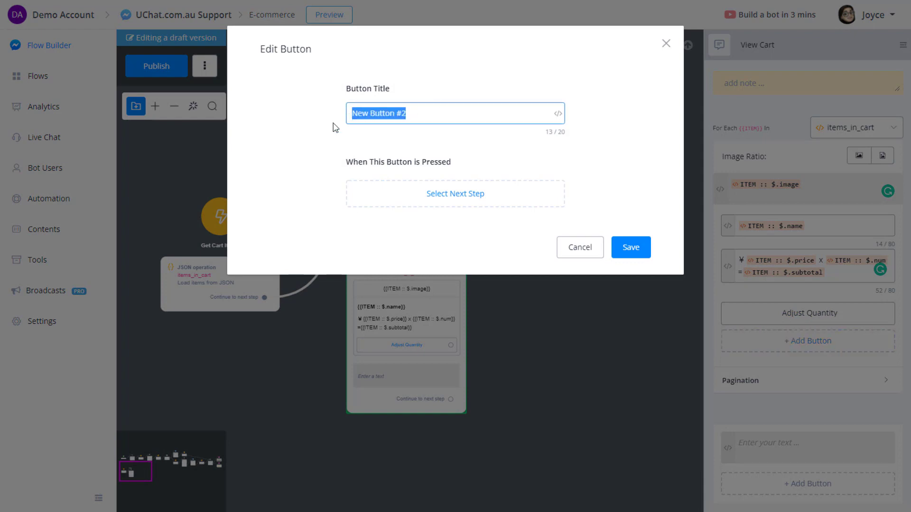
pyautogui.write('Remove')
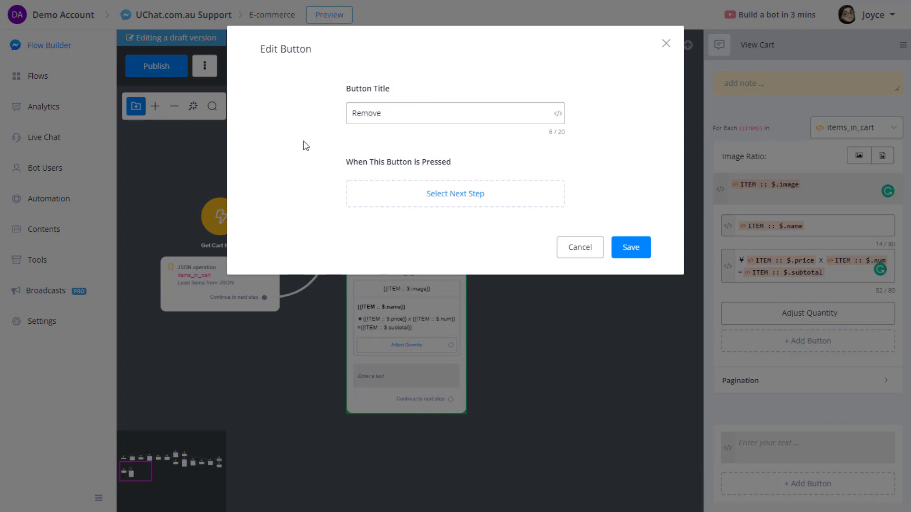
pyautogui.click(474, 198)
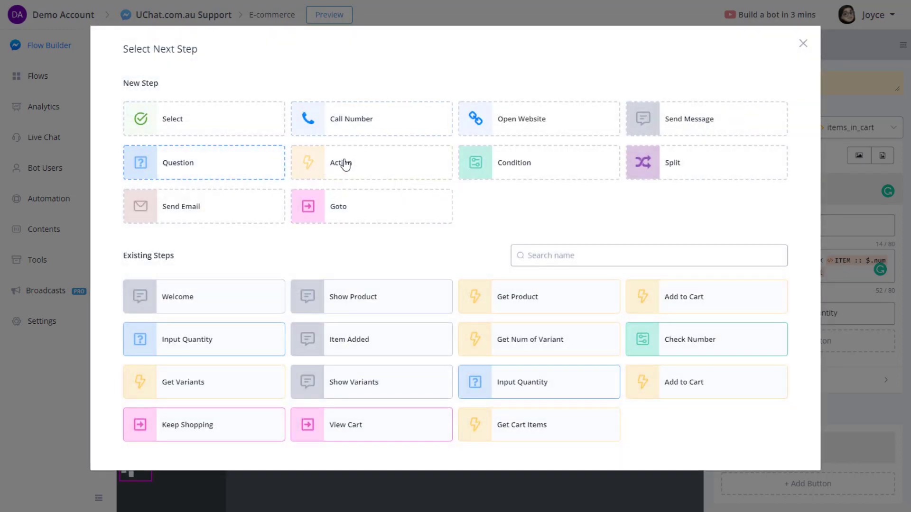
pyautogui.click(343, 164)
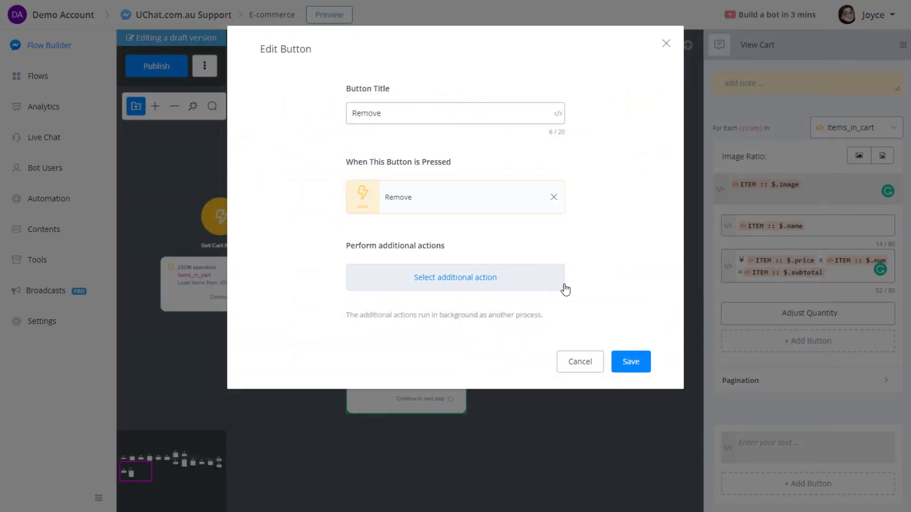
pyautogui.click(552, 199)
# Make the Remove button select the item and continue to a new Action step, saving the button.
pyautogui.click(423, 205)
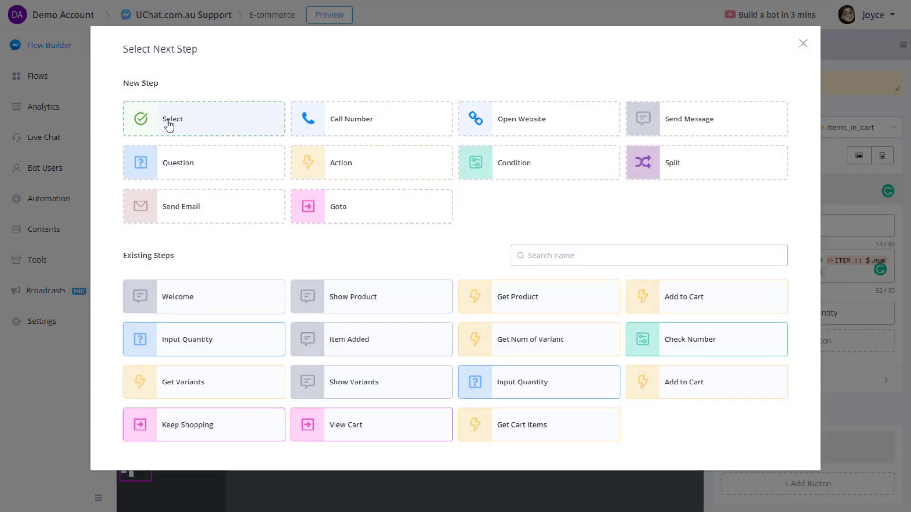
pyautogui.click(189, 118)
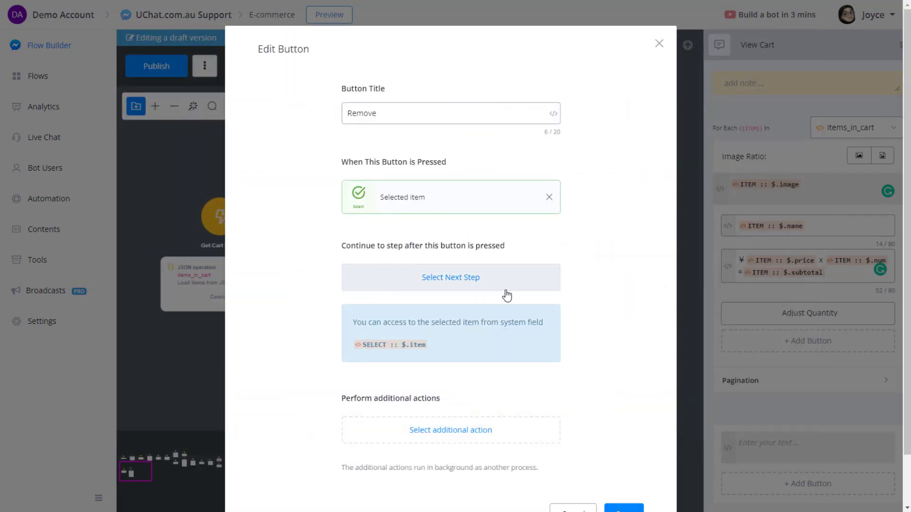
pyautogui.click(466, 284)
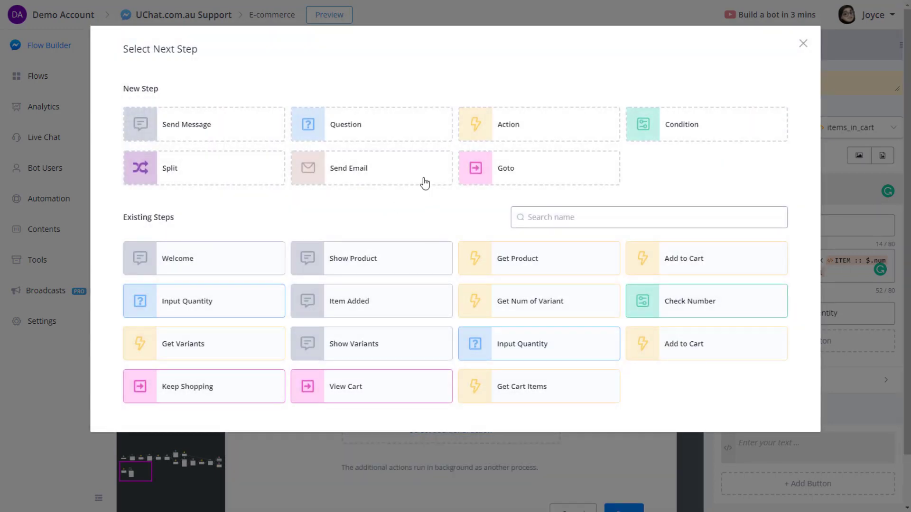
pyautogui.click(483, 139)
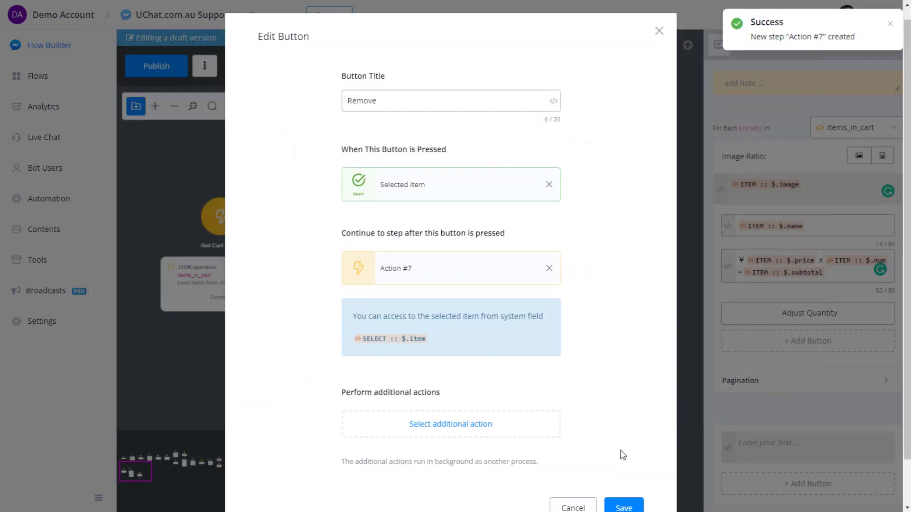
pyautogui.click(623, 466)
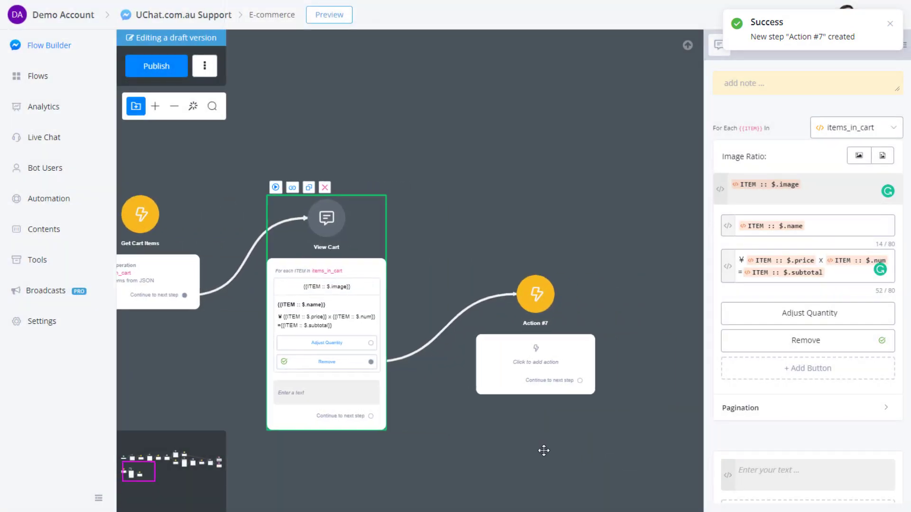
# Rename the new action step connected to the Remove button as Remove Prodcut.
pyautogui.click(790, 45)
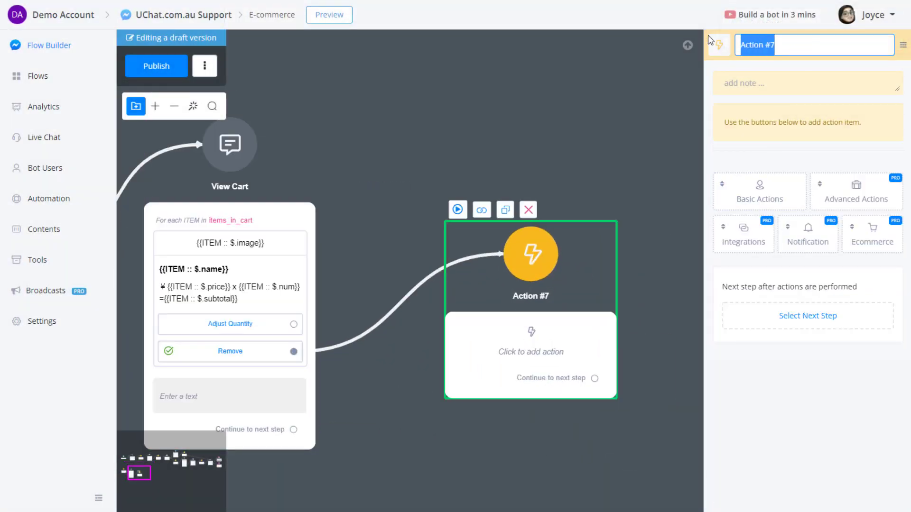
pyautogui.write('RE')
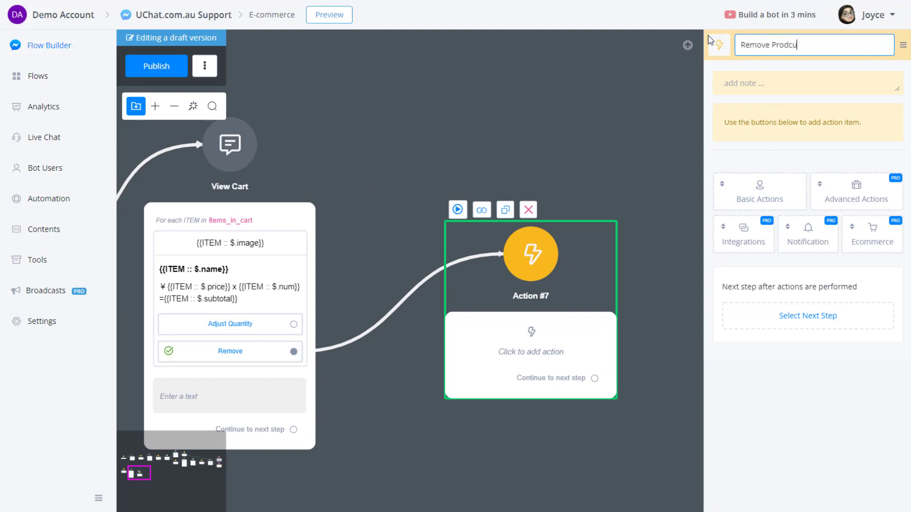
pyautogui.click(729, 66)
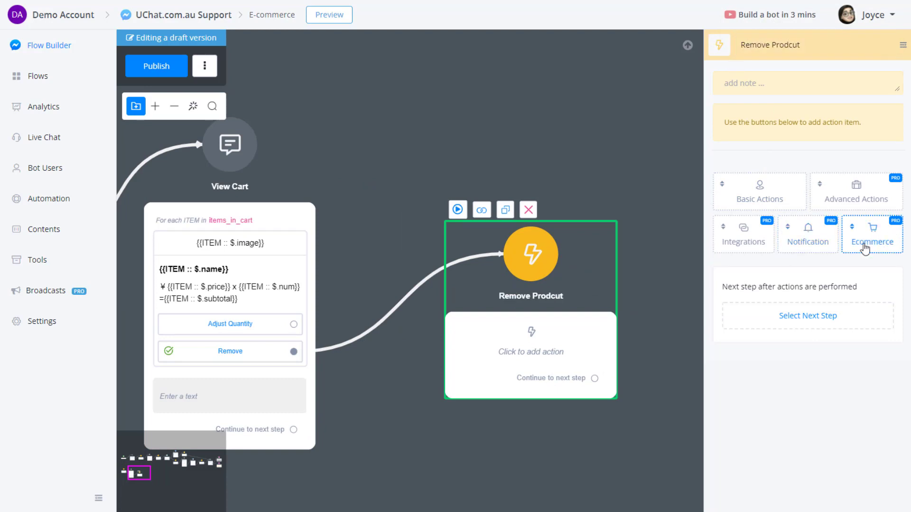
# Add the Remove from Cart e-commerce action to the Remove Prodcut step and open its settings.
pyautogui.click(885, 245)
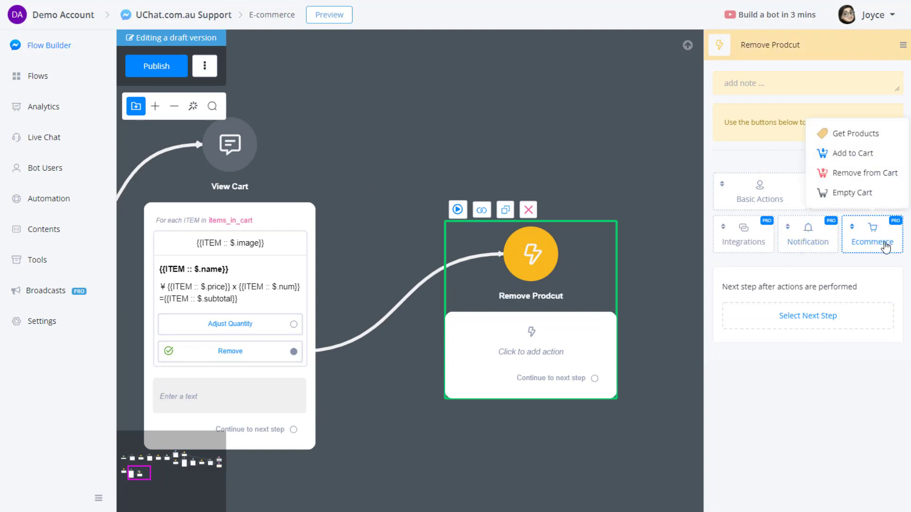
pyautogui.click(859, 174)
pyautogui.moveTo(348, 172); pyautogui.dragTo(410, 142)
pyautogui.click(742, 152)
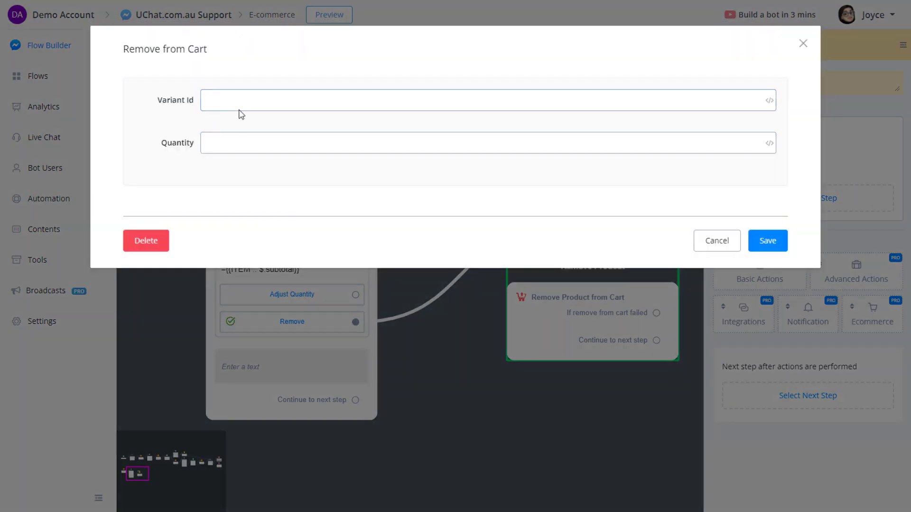
# Check the variant_id field in the CART sample data and set the Variant Id to the SELECT variable with the JSON path $.item.variant_id.
pyautogui.click(240, 109)
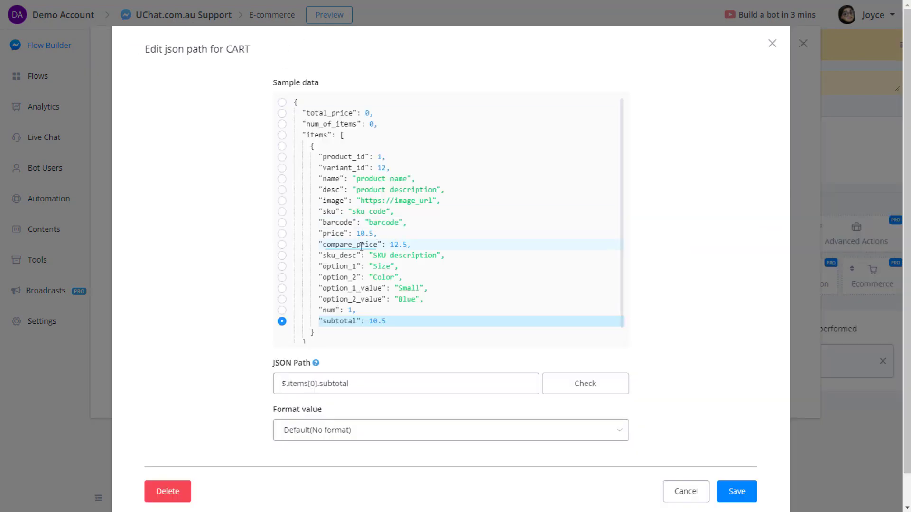
pyautogui.click(342, 168)
pyautogui.doubleClick(342, 167)
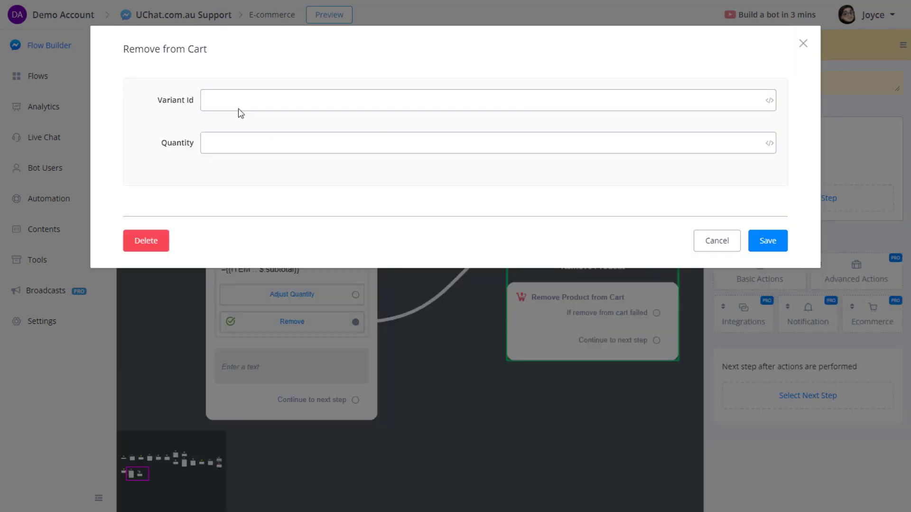
pyautogui.write('{{se')
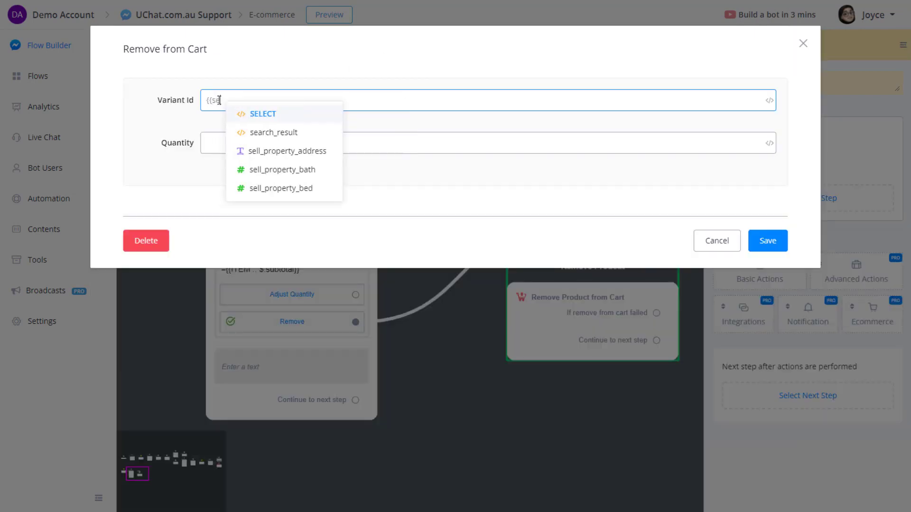
pyautogui.click(292, 113)
pyautogui.click(294, 114)
pyautogui.click(336, 382)
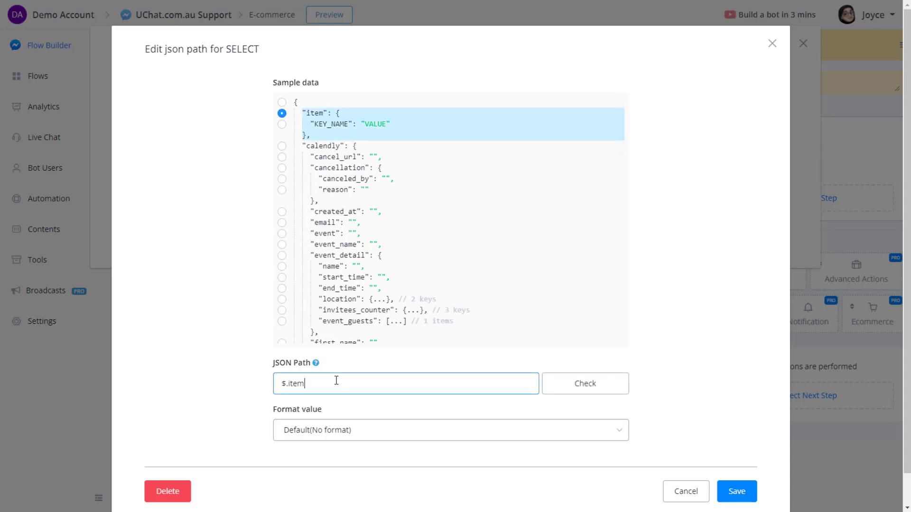
pyautogui.write('.variant_id')
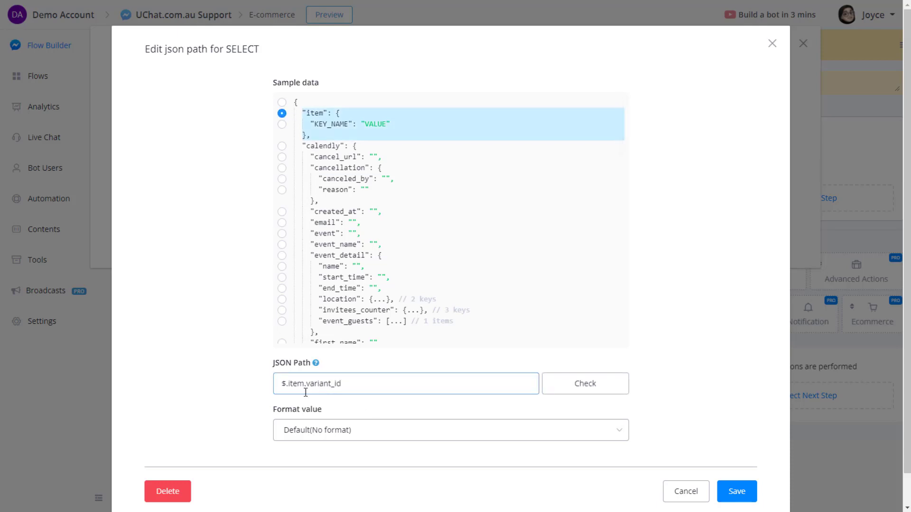
pyautogui.click(736, 491)
# Set the Remove from Cart quantity to the SELECT variable with the JSON path $.item.num and save the action.
pyautogui.click(269, 147)
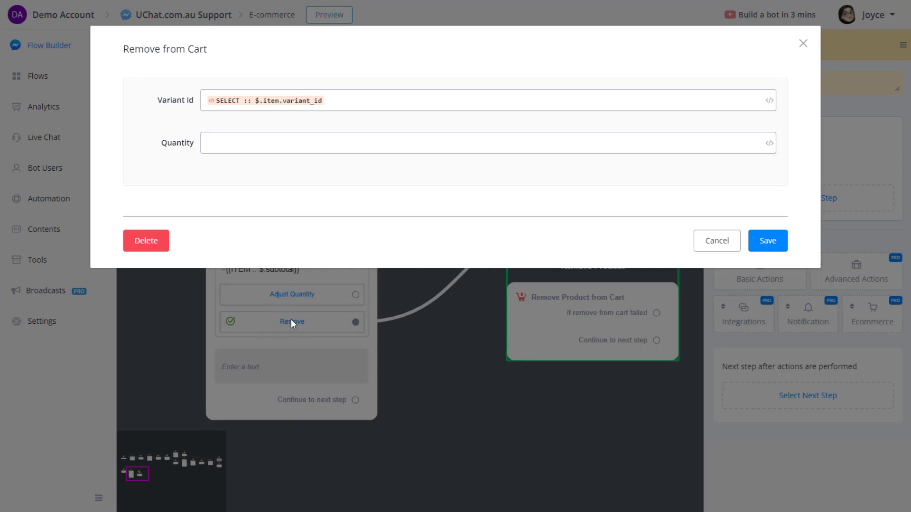
pyautogui.click(226, 140)
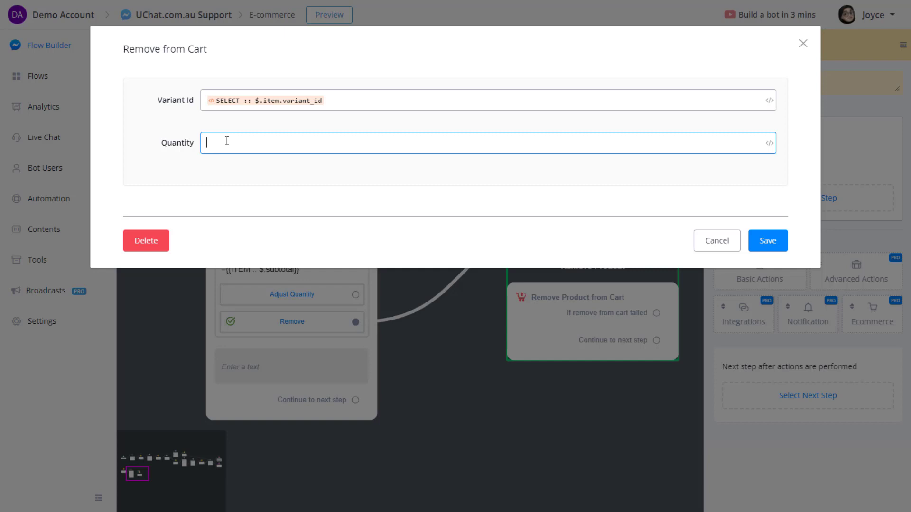
pyautogui.write('{{sel')
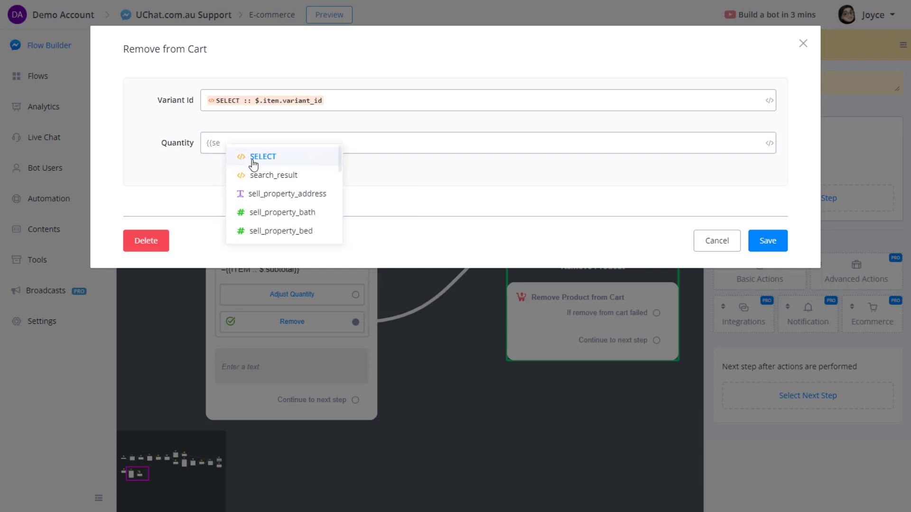
pyautogui.click(252, 163)
pyautogui.click(282, 112)
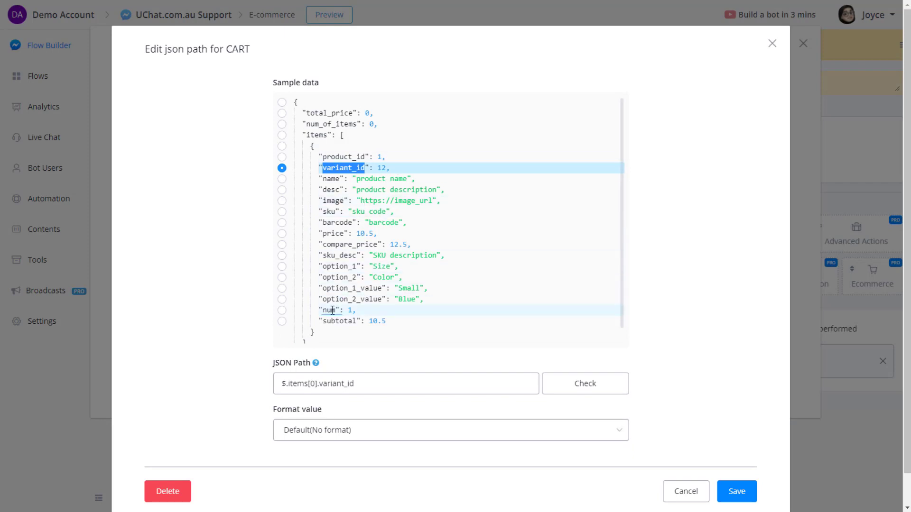
pyautogui.doubleClick(333, 310)
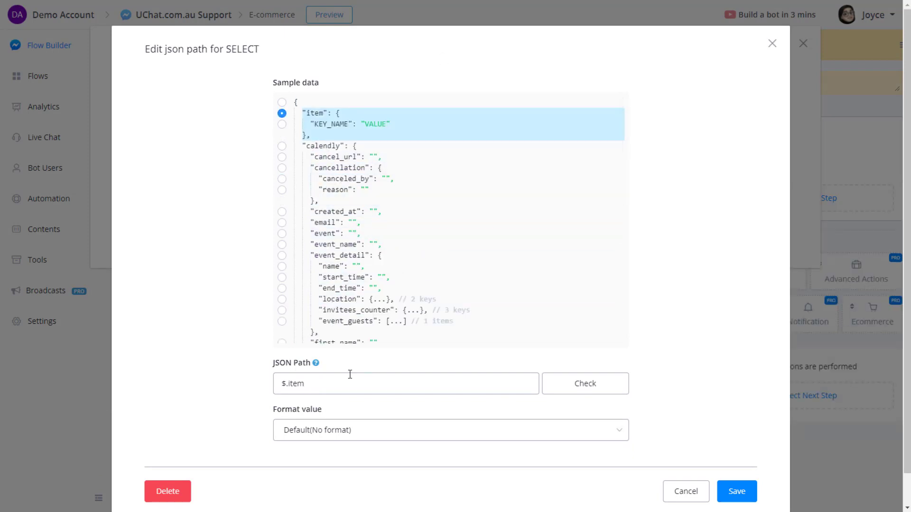
pyautogui.click(353, 383)
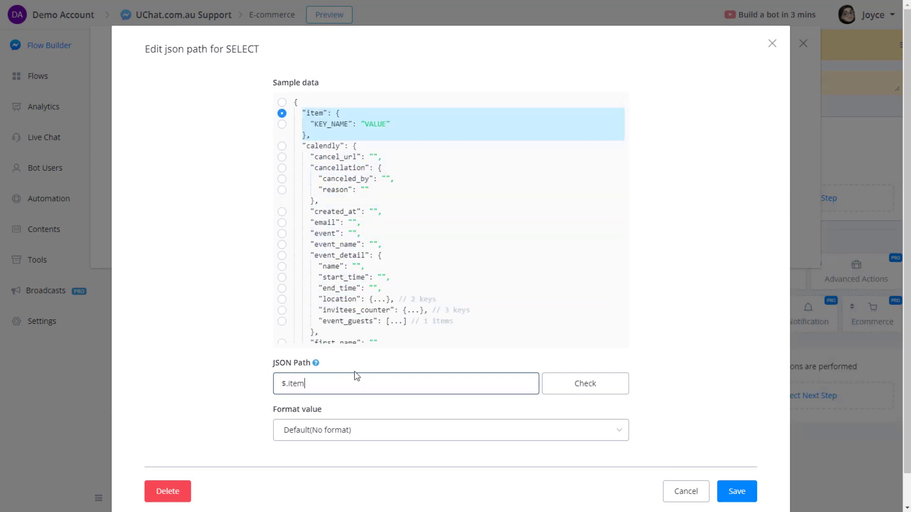
pyautogui.click(728, 494)
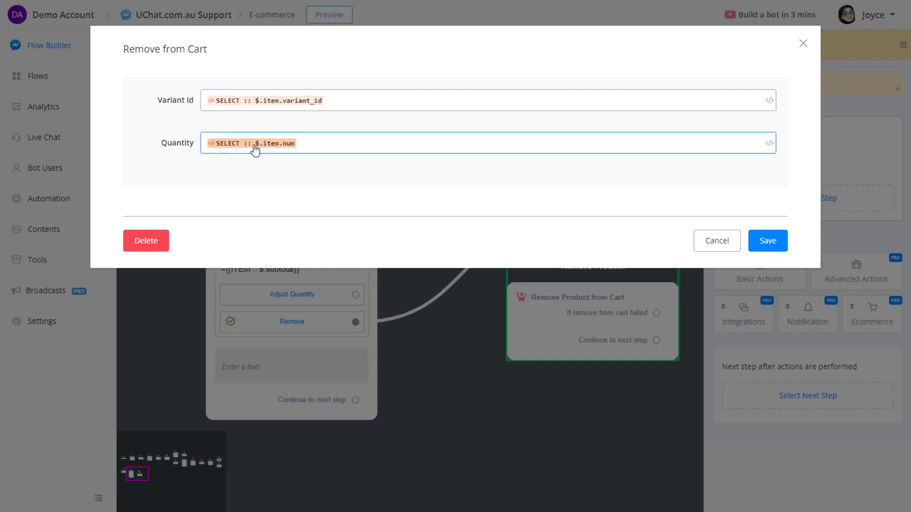
pyautogui.click(764, 241)
# Duplicate the Input Quantity step that follows Check Number and move the copy clear of the original.
pyautogui.scroll(-1, 596, 370)
pyautogui.moveTo(562, 393); pyautogui.dragTo(484, 428)
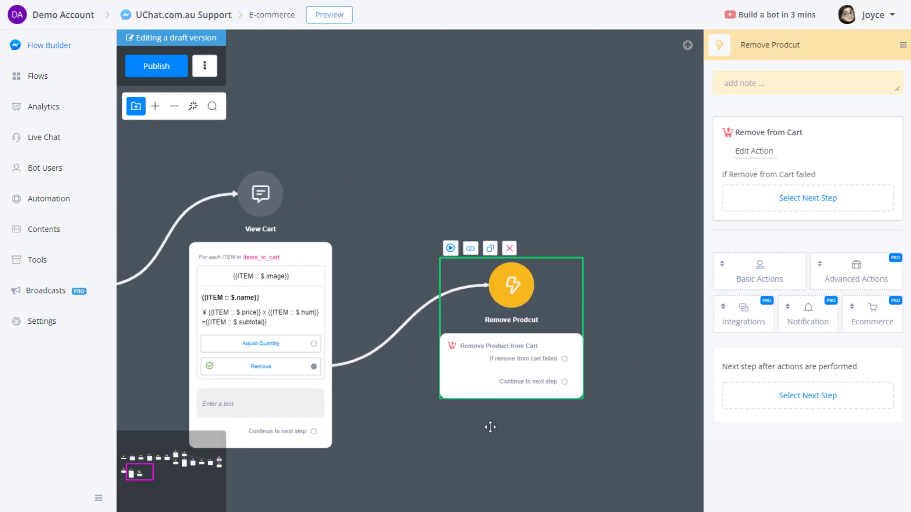
pyautogui.click(315, 360)
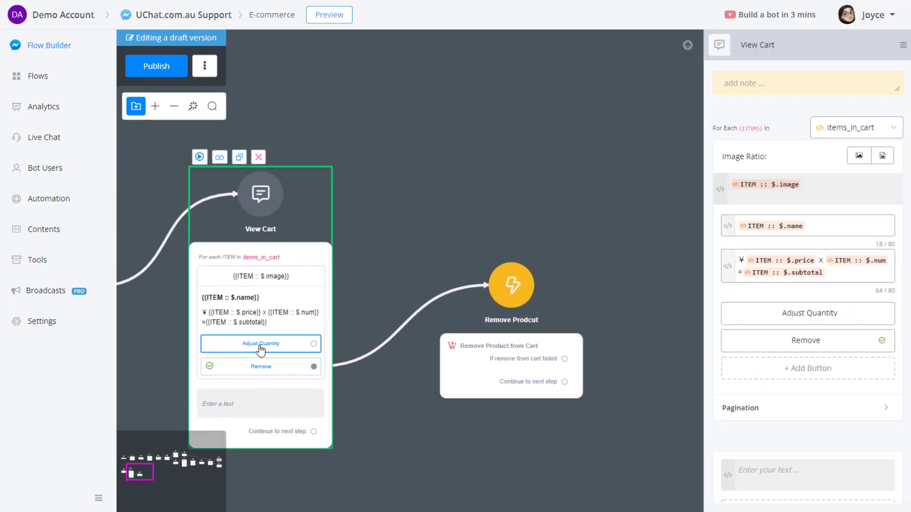
pyautogui.scroll(-2, 553, 222)
pyautogui.moveTo(481, 202); pyautogui.dragTo(246, 244)
pyautogui.moveTo(581, 228); pyautogui.dragTo(372, 429)
pyautogui.moveTo(548, 276); pyautogui.dragTo(332, 312)
pyautogui.moveTo(486, 362); pyautogui.dragTo(287, 424)
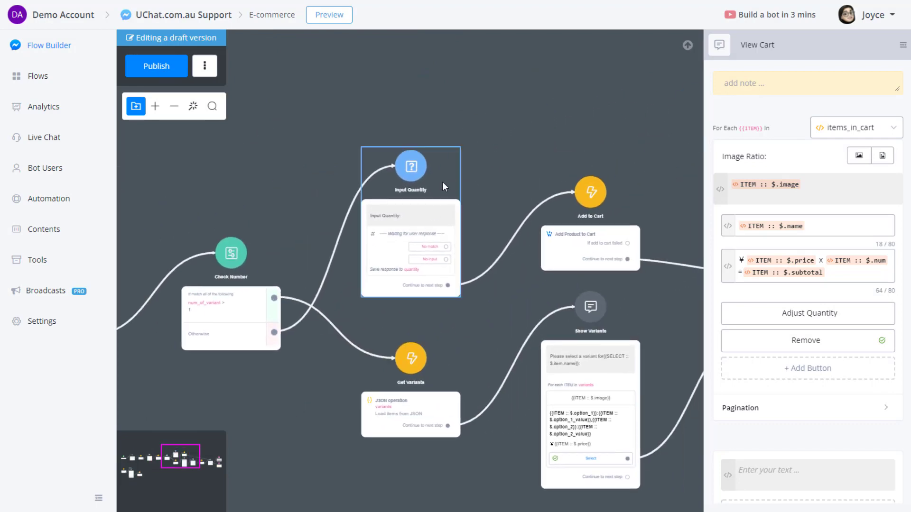
pyautogui.click(427, 205)
pyautogui.click(396, 144)
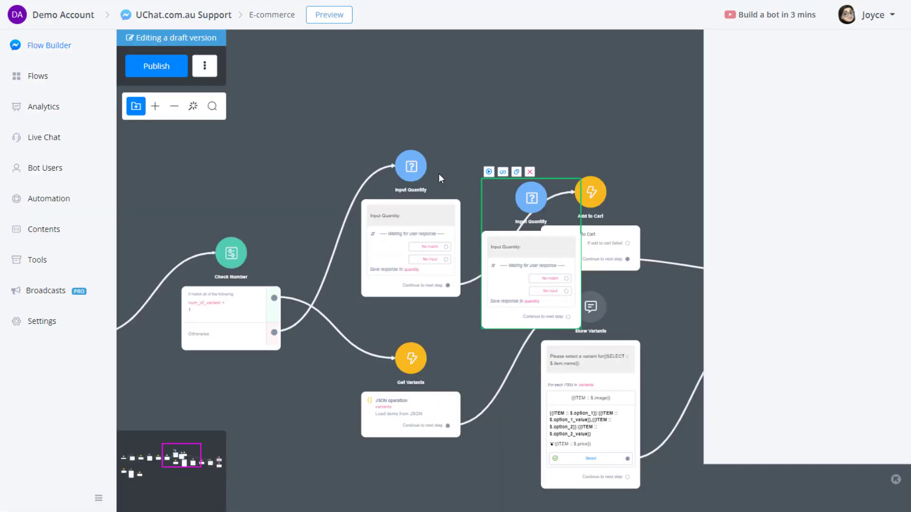
pyautogui.moveTo(516, 272); pyautogui.dragTo(271, 404)
# Duplicate the Add to Cart step and move it with the Input Quantity copy to the free area beside View Cart and Remove Prodcut.
pyautogui.click(570, 208)
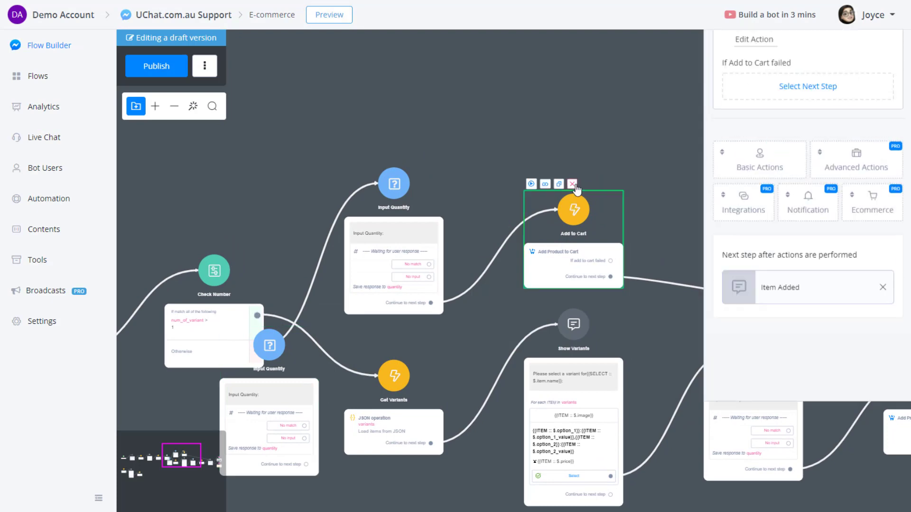
pyautogui.click(559, 185)
pyautogui.moveTo(569, 299); pyautogui.dragTo(582, 219)
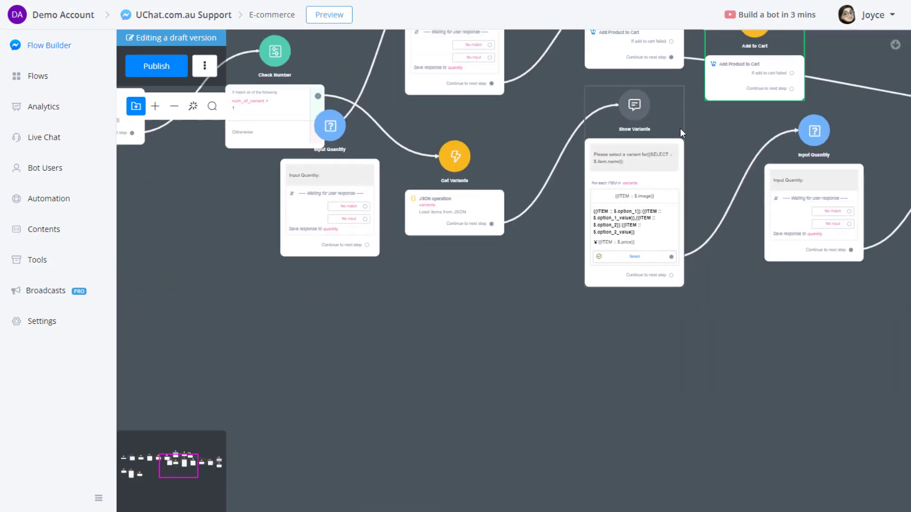
pyautogui.moveTo(748, 81); pyautogui.dragTo(359, 355)
pyautogui.moveTo(326, 225); pyautogui.dragTo(224, 386)
pyautogui.moveTo(428, 406); pyautogui.dragTo(729, 297)
pyautogui.moveTo(819, 326); pyautogui.dragTo(527, 105)
pyautogui.moveTo(605, 241); pyautogui.dragTo(256, 241)
pyautogui.moveTo(253, 361); pyautogui.dragTo(627, 398)
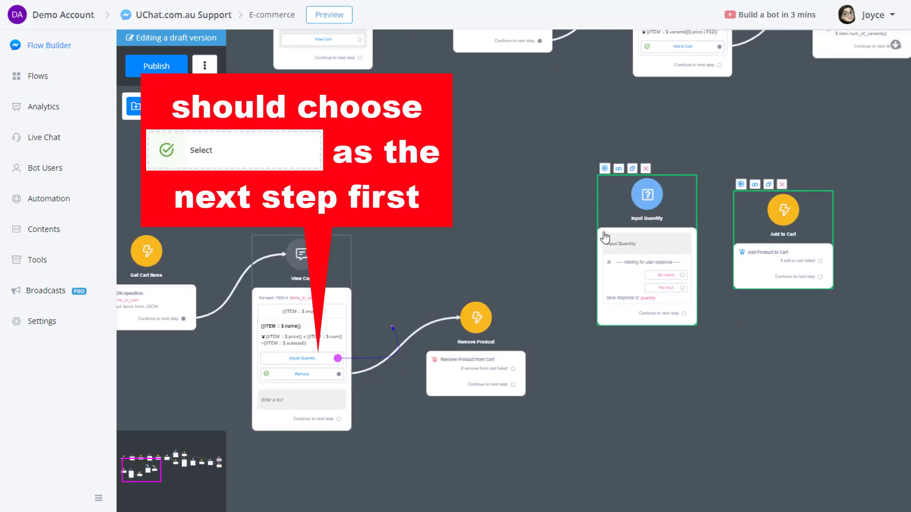
# Connect View Cart's Adjust Quantity button to the Input Quantity copy and place both copied steps closer to View Cart.
pyautogui.moveTo(339, 358); pyautogui.dragTo(648, 203)
pyautogui.moveTo(668, 307); pyautogui.dragTo(506, 272)
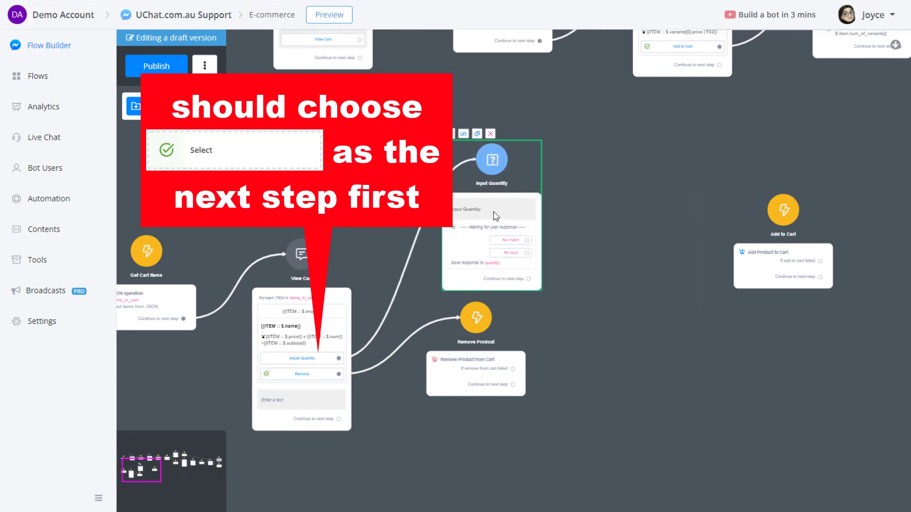
pyautogui.moveTo(778, 263); pyautogui.dragTo(618, 241)
# Connect the Input Quantity copy's next step directly to the Add to Cart copy.
pyautogui.scroll(4, 593, 249)
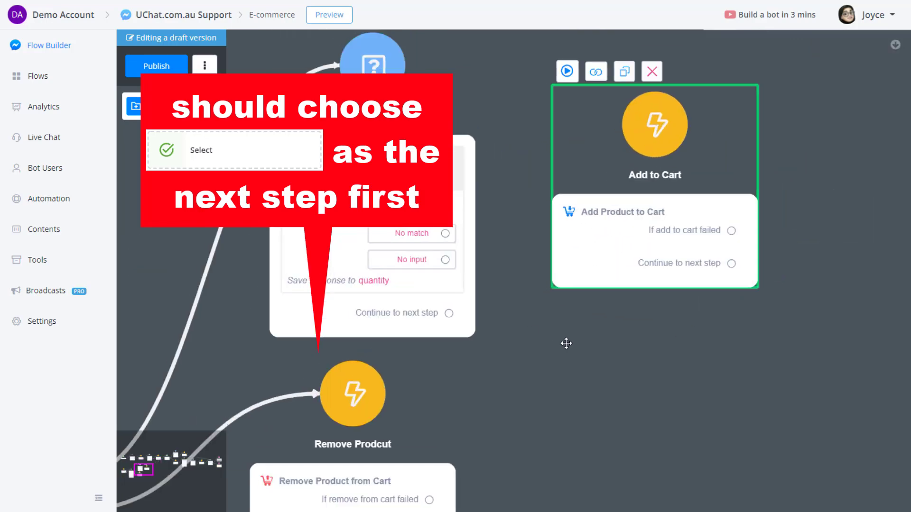
pyautogui.scroll(-3, 595, 335)
pyautogui.moveTo(566, 342); pyautogui.dragTo(561, 361)
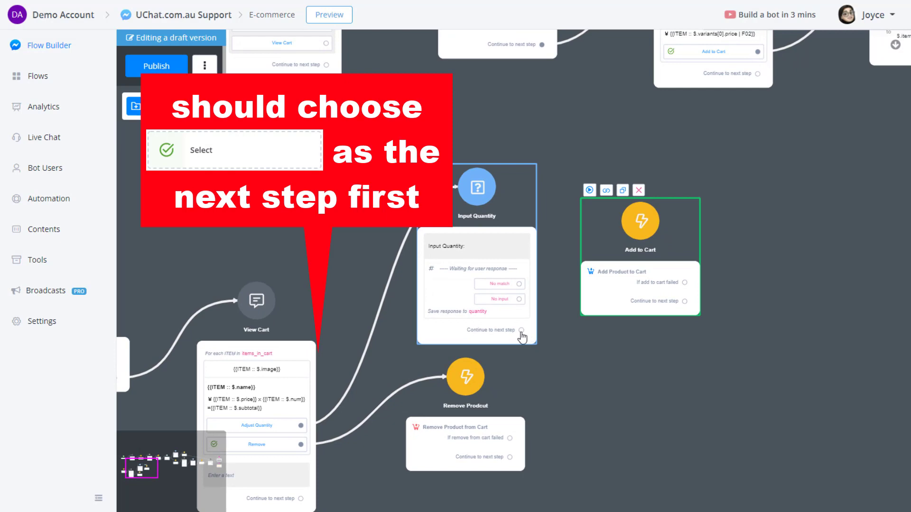
pyautogui.moveTo(521, 330); pyautogui.dragTo(632, 235)
pyautogui.moveTo(624, 277); pyautogui.dragTo(639, 280)
pyautogui.moveTo(600, 335); pyautogui.dragTo(527, 345)
# Check the Variant Id and Quantity settings of the Add to Cart copy without changing them.
pyautogui.click(511, 232)
pyautogui.click(602, 272)
pyautogui.click(757, 154)
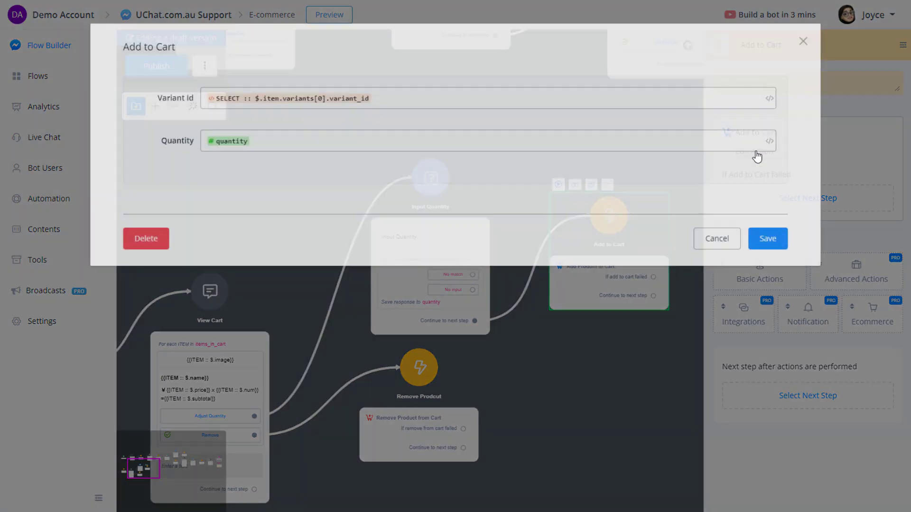
pyautogui.click(719, 240)
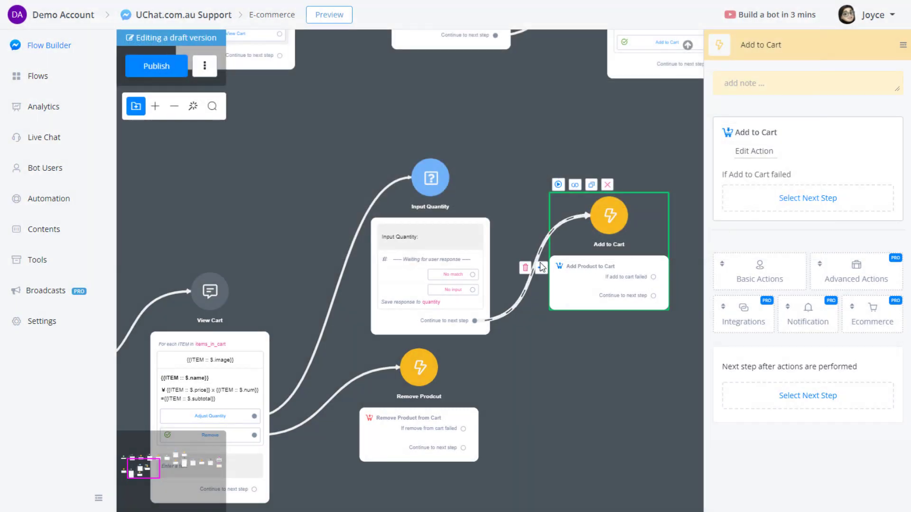
# Replace the link between the copied Input Quantity and Add to Cart steps with a duplicate of Remove Prodcut connected between them.
pyautogui.click(527, 265)
pyautogui.click(545, 277)
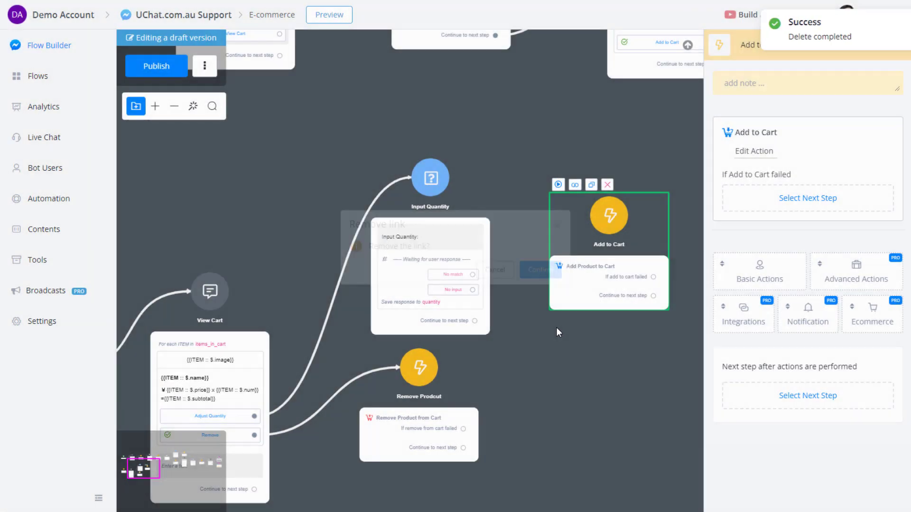
pyautogui.click(420, 379)
pyautogui.click(402, 337)
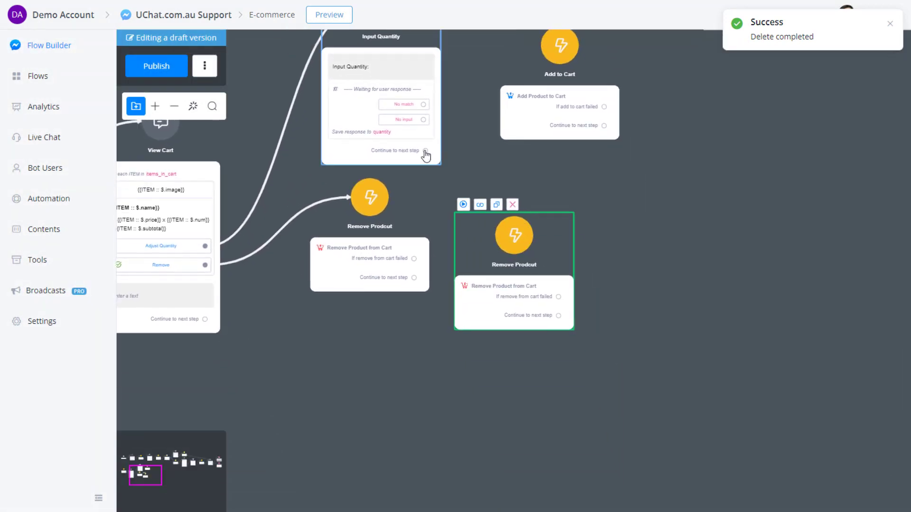
pyautogui.moveTo(425, 152); pyautogui.dragTo(515, 234)
pyautogui.moveTo(612, 135); pyautogui.dragTo(718, 200)
pyautogui.moveTo(586, 281); pyautogui.dragTo(664, 137)
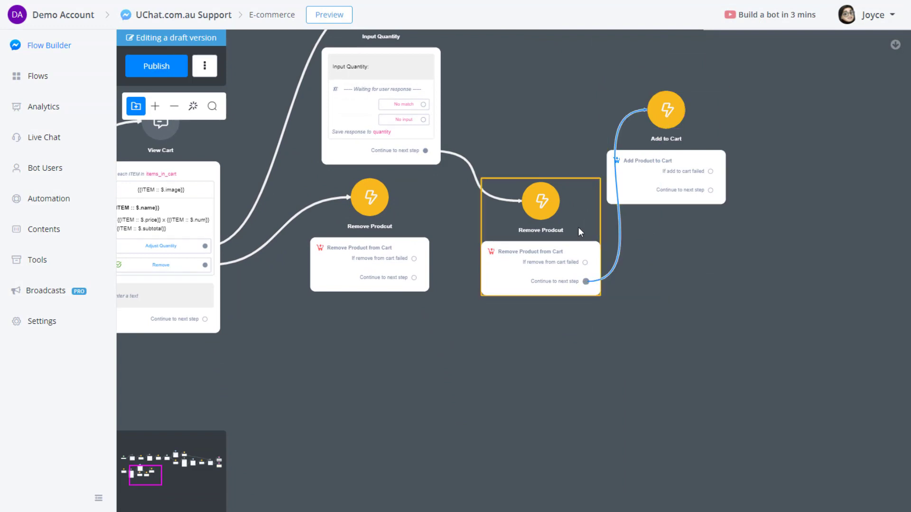
# Auto-arrange the steps in the flow and publish the draft.
pyautogui.click(193, 106)
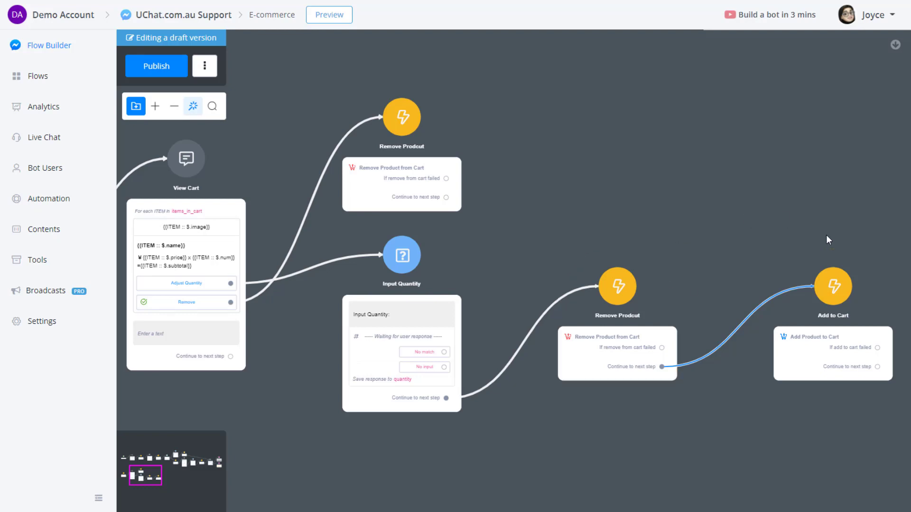
pyautogui.click(140, 71)
# Fill View Cart's empty text message with "Total Item:" followed by the CART variable using the JSON path $.num_of_items.
pyautogui.scroll(-1, 343, 199)
pyautogui.scroll(3, 268, 281)
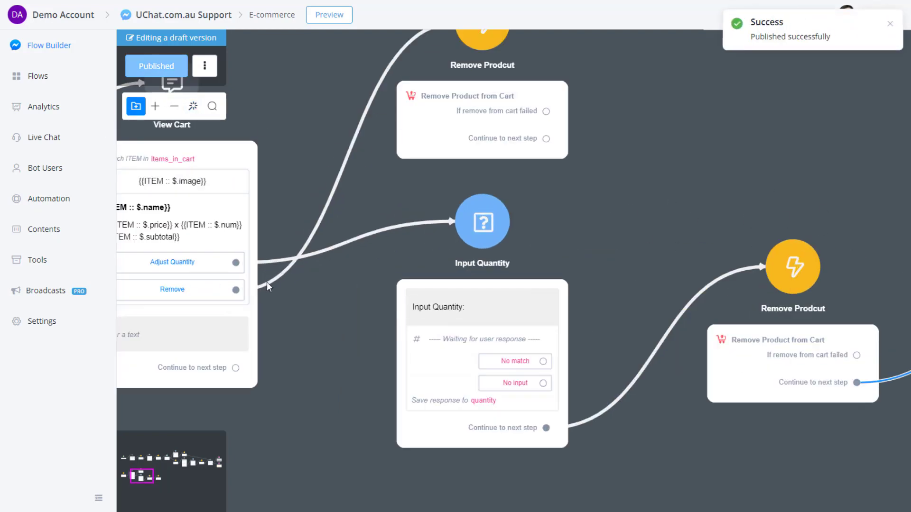
pyautogui.scroll(-2, 268, 282)
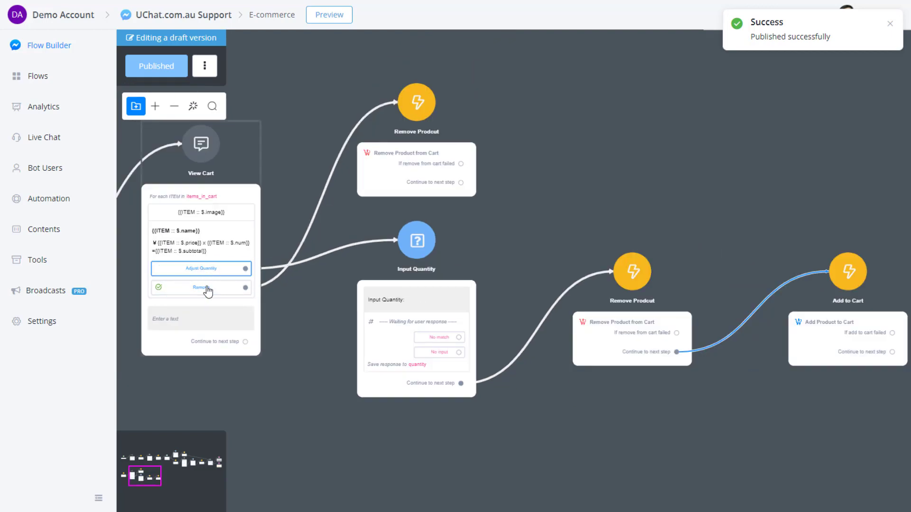
pyautogui.click(208, 312)
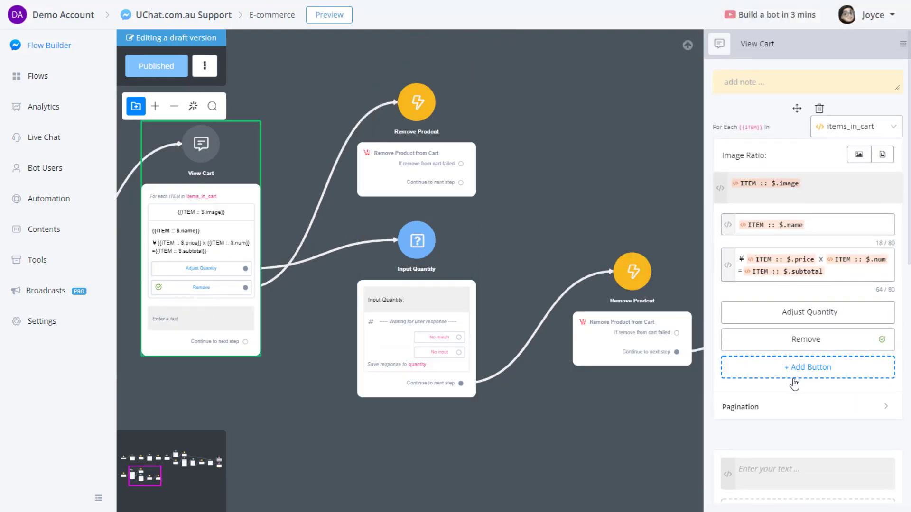
pyautogui.scroll(-2, 793, 378)
pyautogui.click(797, 421)
pyautogui.write('to')
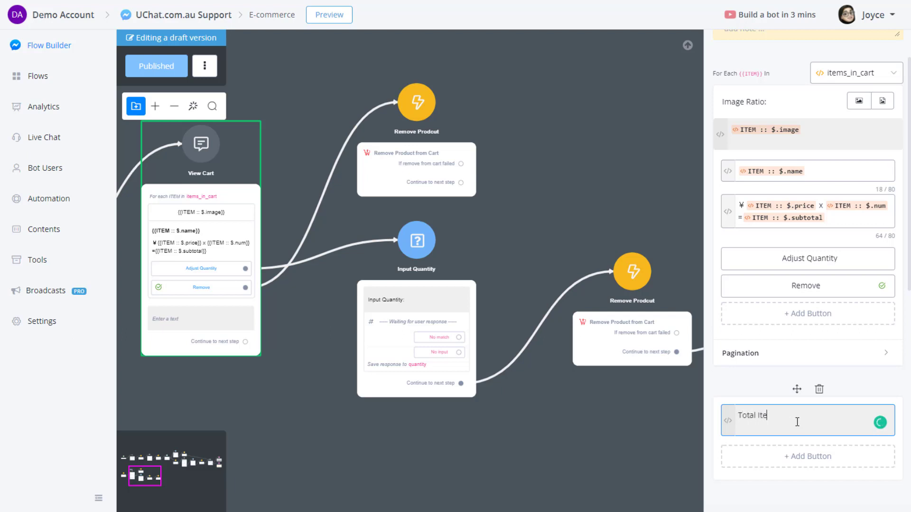
pyautogui.write('{{car')
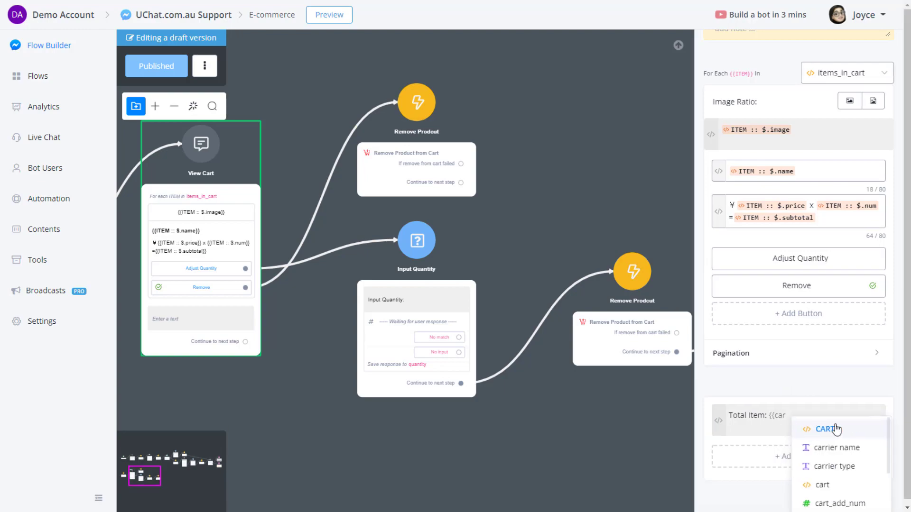
pyautogui.click(820, 428)
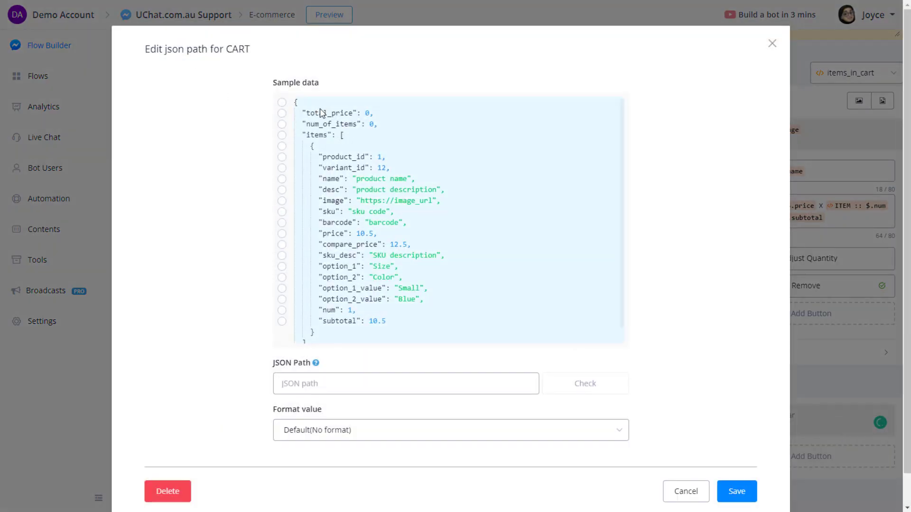
pyautogui.click(323, 124)
pyautogui.click(731, 462)
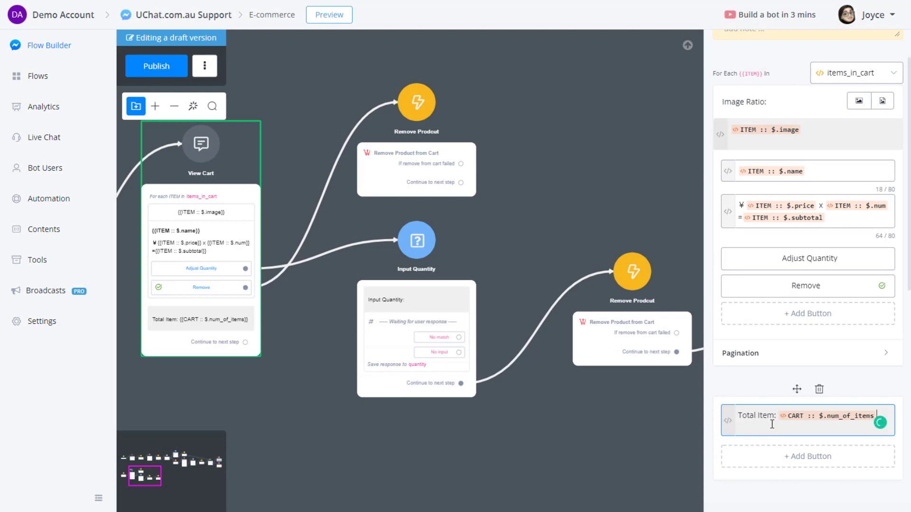
# Add a second line "Total Price: ¥" to the totals message, followed by the CART variable with JSON path $.total_price and format F02.
pyautogui.press('Return')
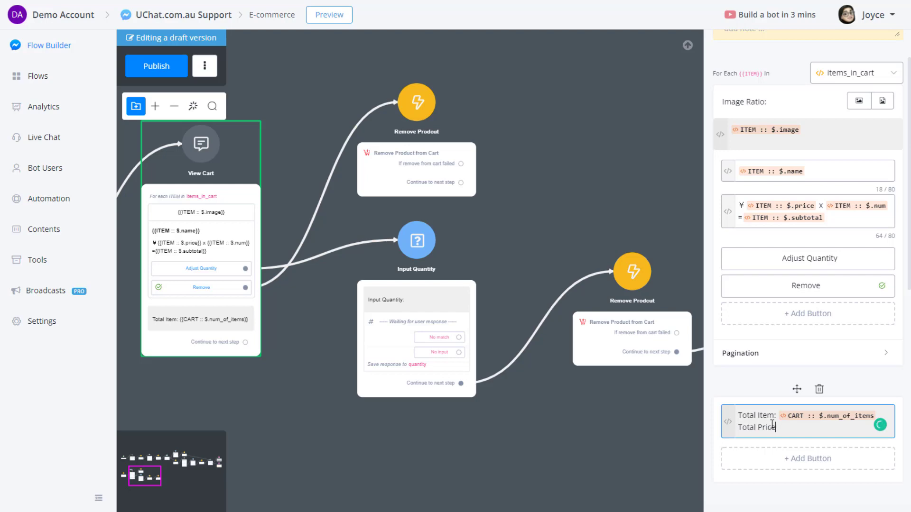
pyautogui.write('Total Price: {{ca')
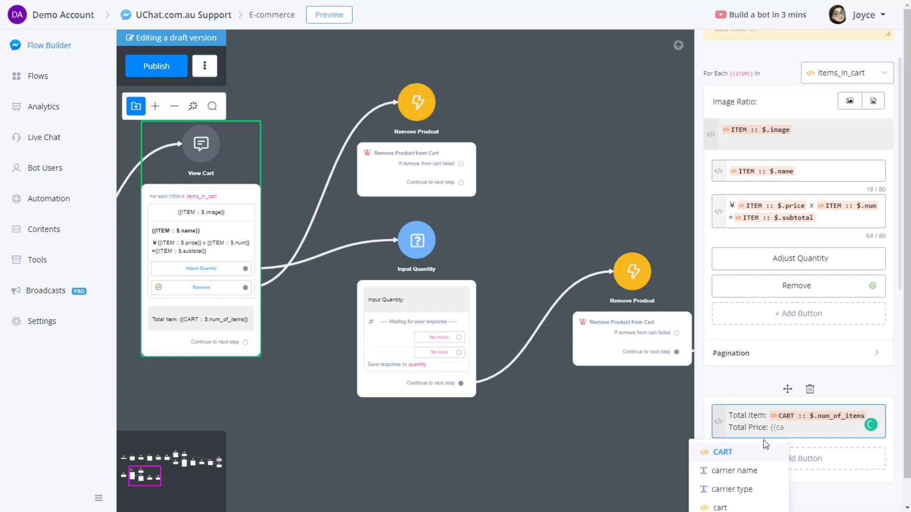
pyautogui.click(761, 450)
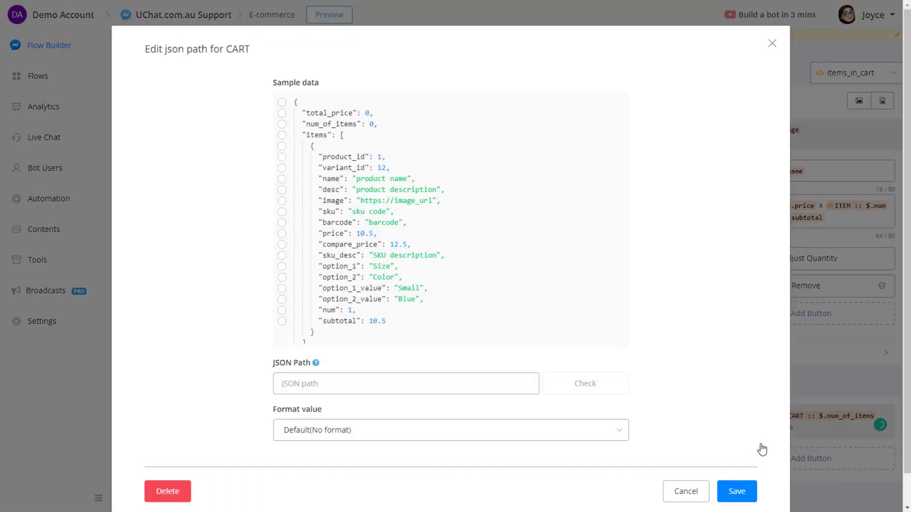
pyautogui.click(328, 113)
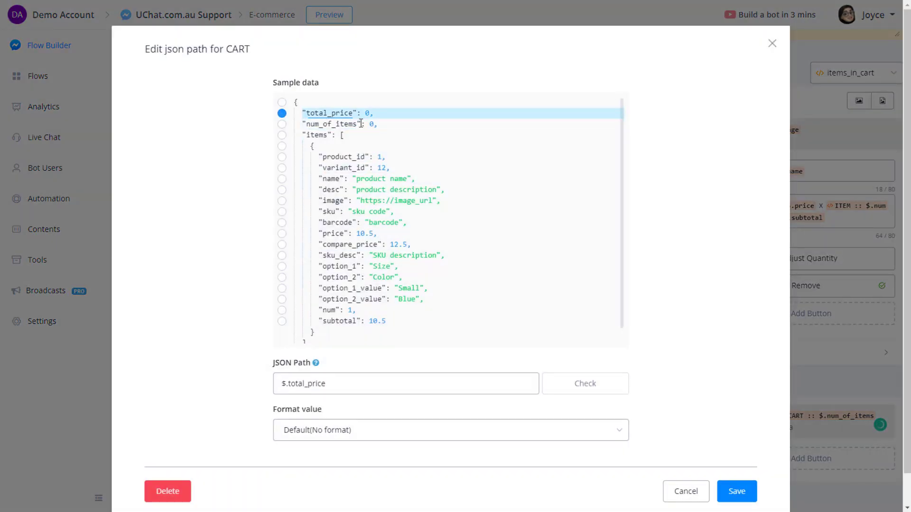
pyautogui.click(368, 437)
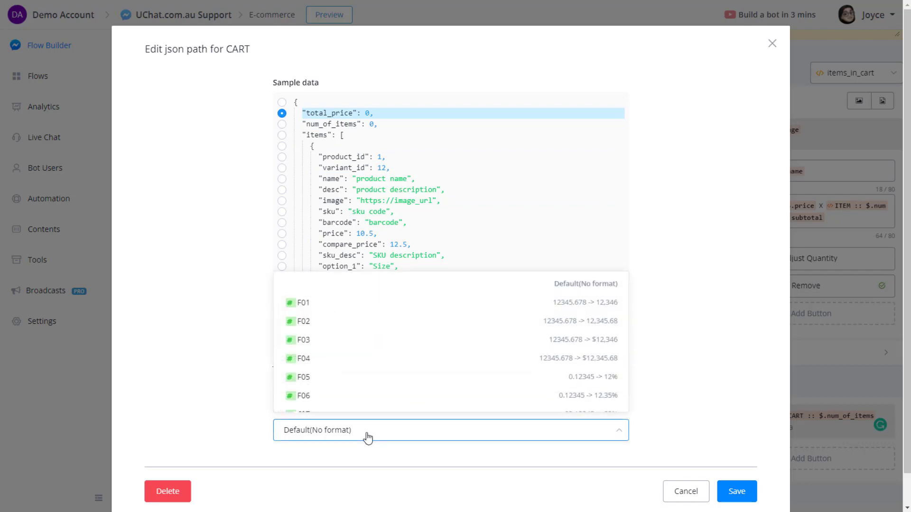
pyautogui.click(589, 322)
pyautogui.click(737, 491)
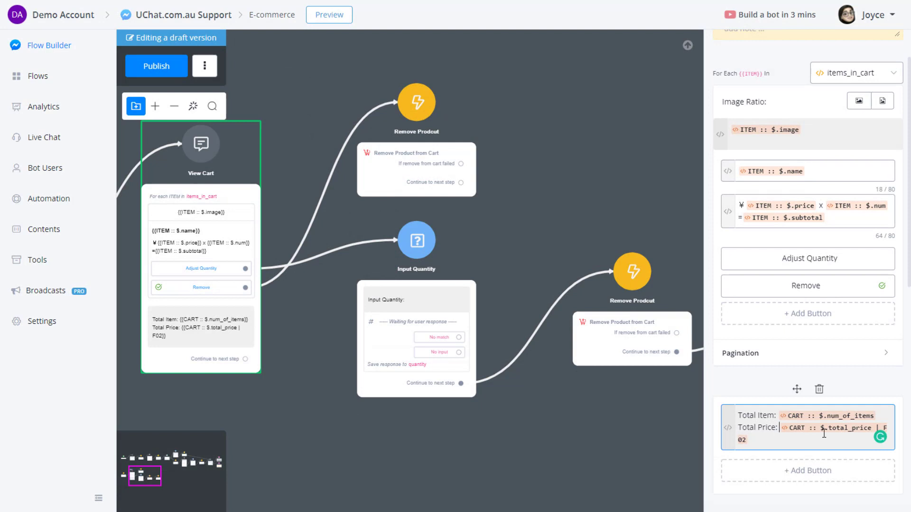
pyautogui.write('¥')
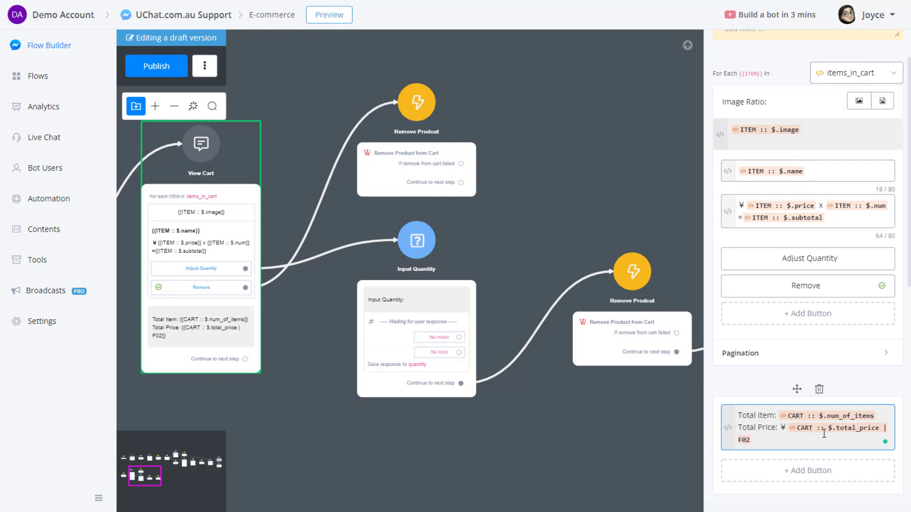
# Add a button titled "Checkout" below the totals message that triggers a new Checkout step.
pyautogui.click(786, 474)
pyautogui.write('Checkout')
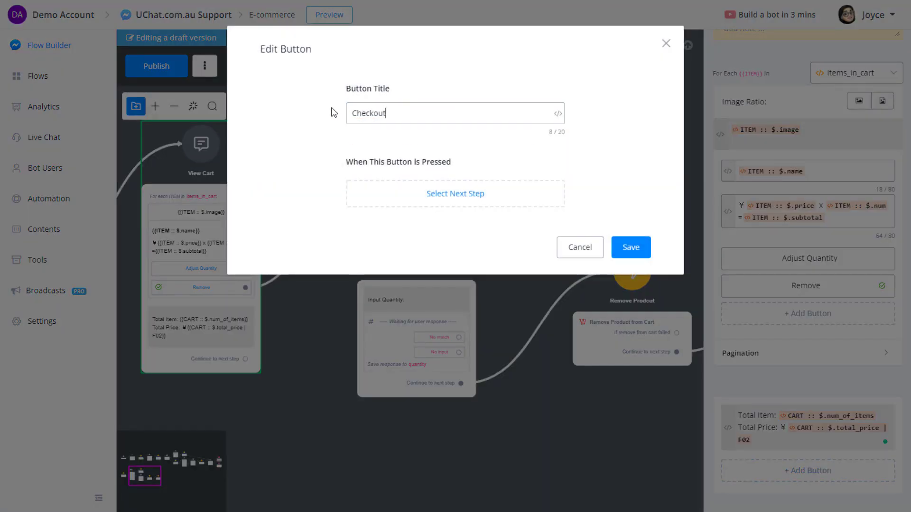
pyautogui.click(453, 199)
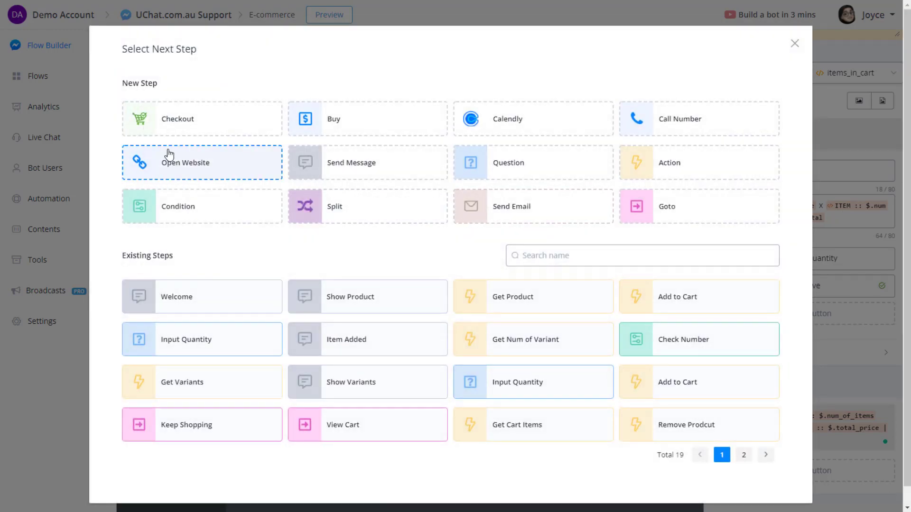
pyautogui.click(189, 120)
pyautogui.scroll(-2, 621, 418)
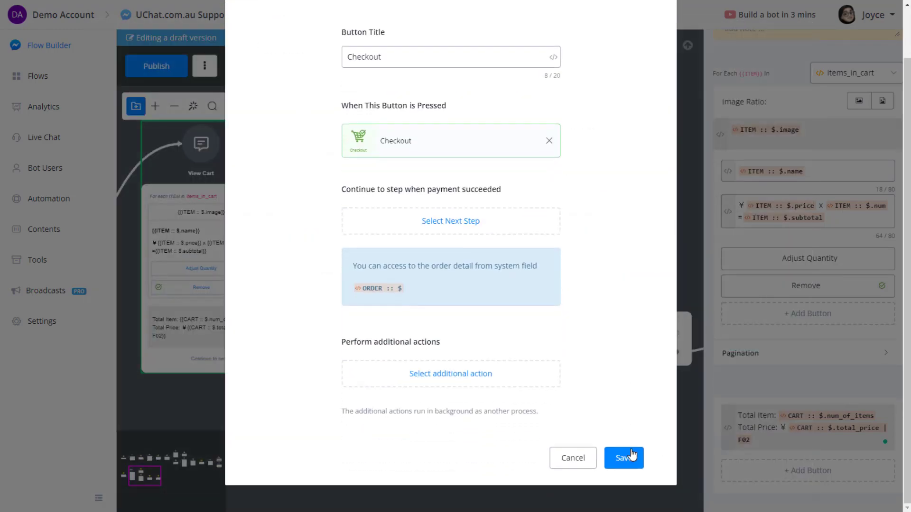
pyautogui.click(631, 457)
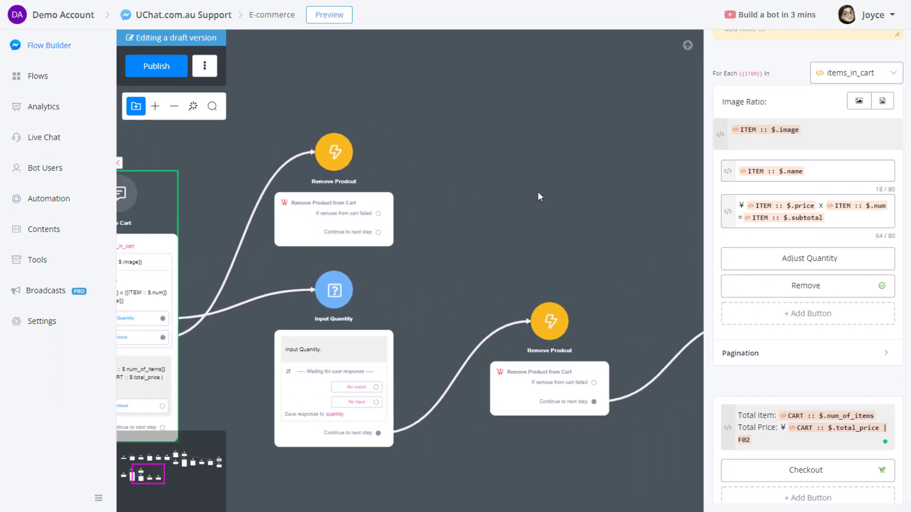
# Route both View Cart's Remove Prodcut step and the final Add to Cart step to one new Goto step, and auto-arrange the flow.
pyautogui.moveTo(538, 196); pyautogui.dragTo(582, 179)
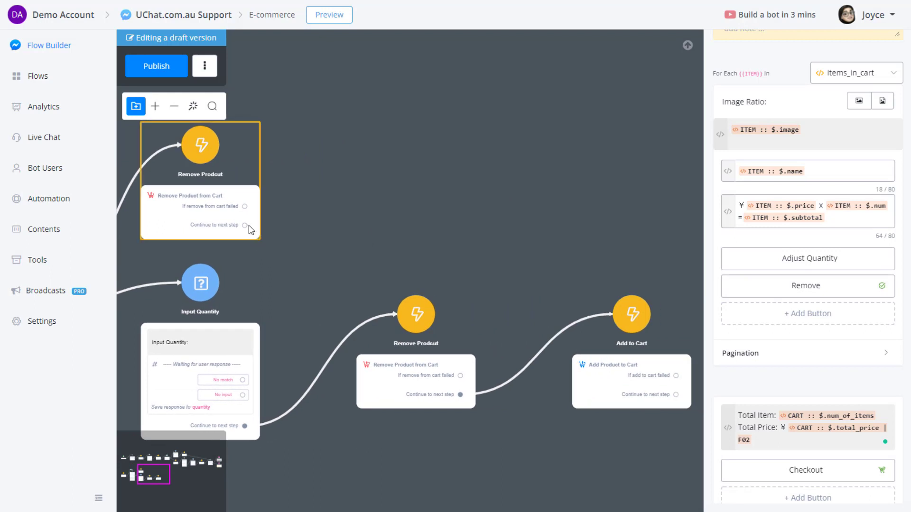
pyautogui.moveTo(244, 226); pyautogui.dragTo(439, 171)
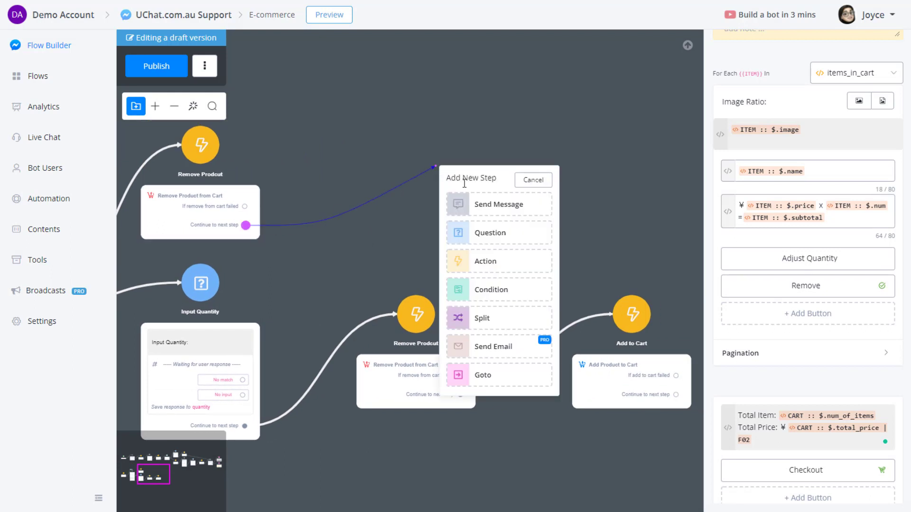
pyautogui.click(483, 375)
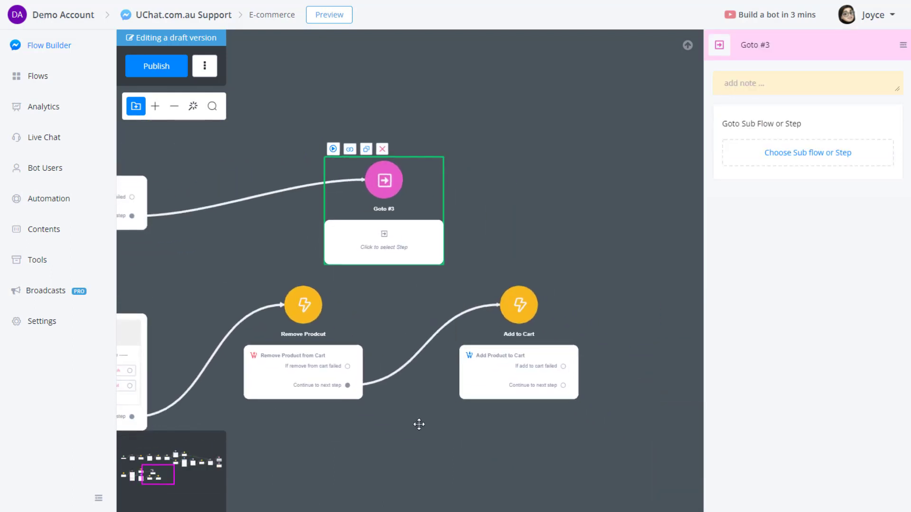
pyautogui.moveTo(562, 386); pyautogui.dragTo(393, 205)
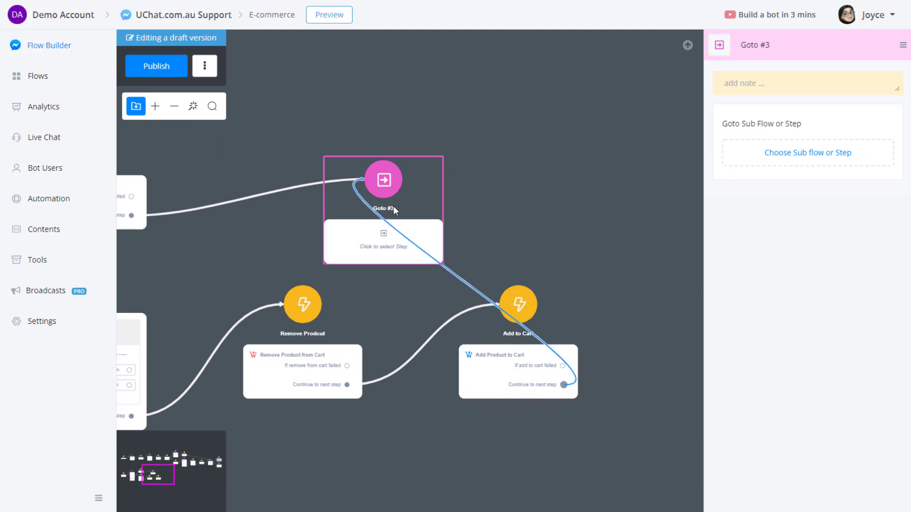
pyautogui.click(193, 106)
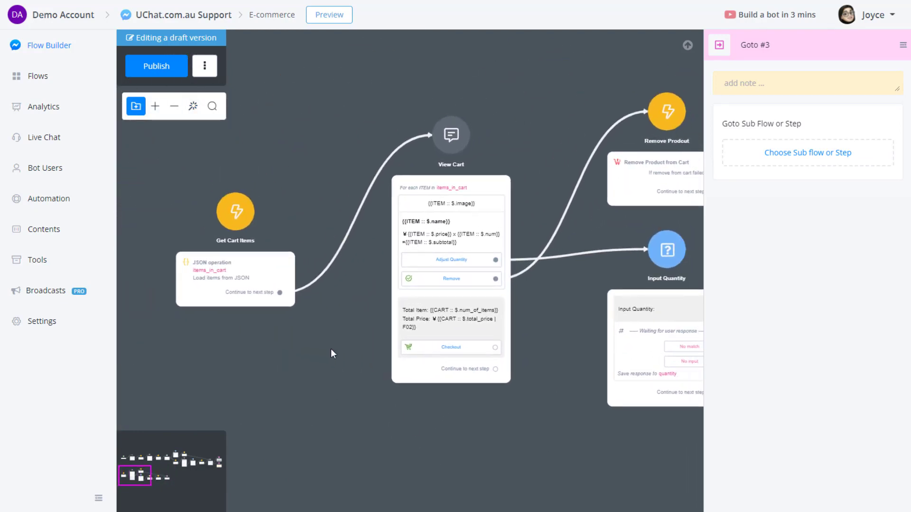
# Point the new Goto step to the existing Get Cart Items step and publish the flow.
pyautogui.click(221, 248)
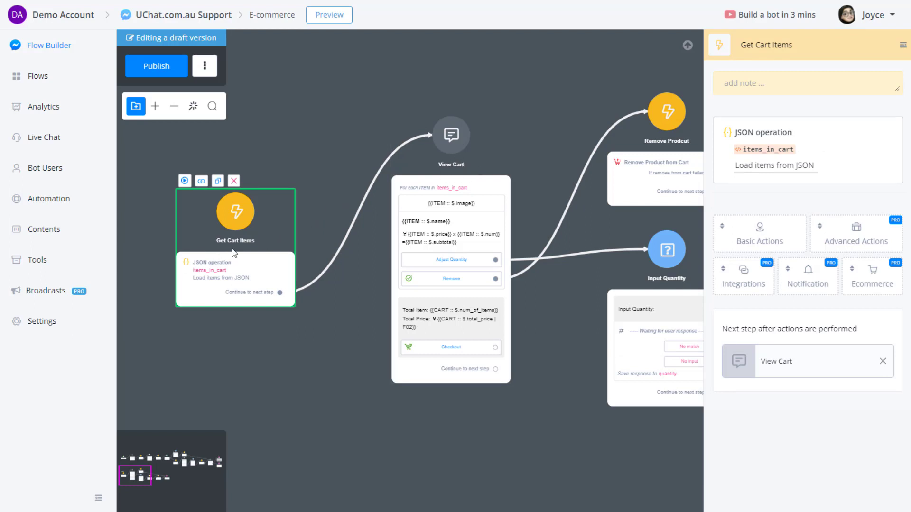
pyautogui.moveTo(455, 431); pyautogui.dragTo(168, 433)
pyautogui.click(569, 332)
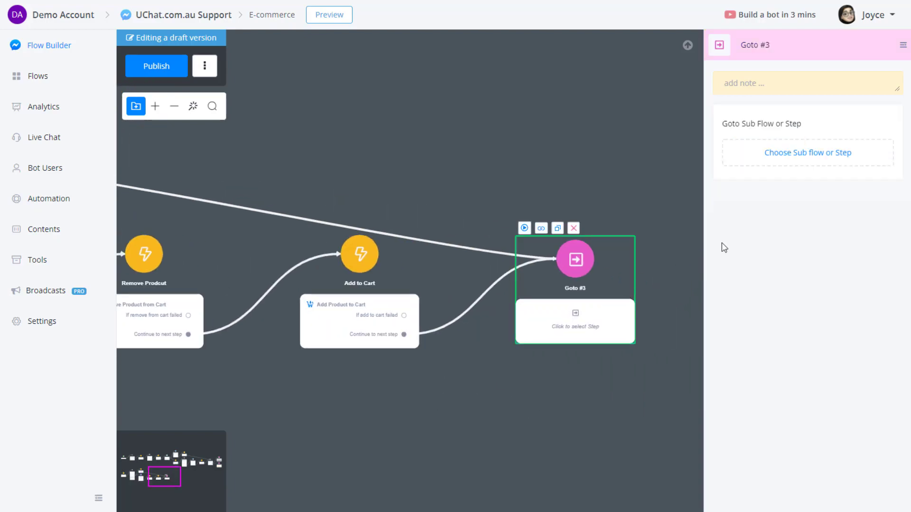
pyautogui.click(773, 163)
pyautogui.click(557, 404)
pyautogui.write('get')
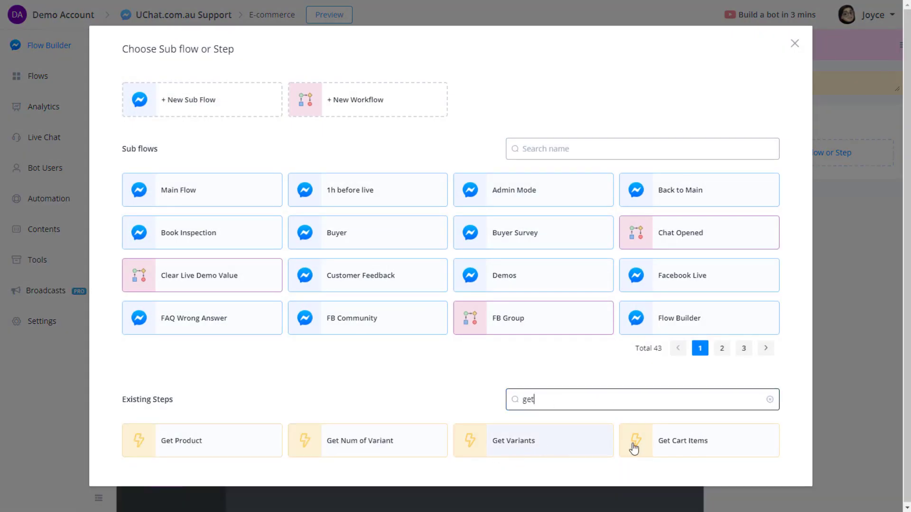
pyautogui.click(687, 441)
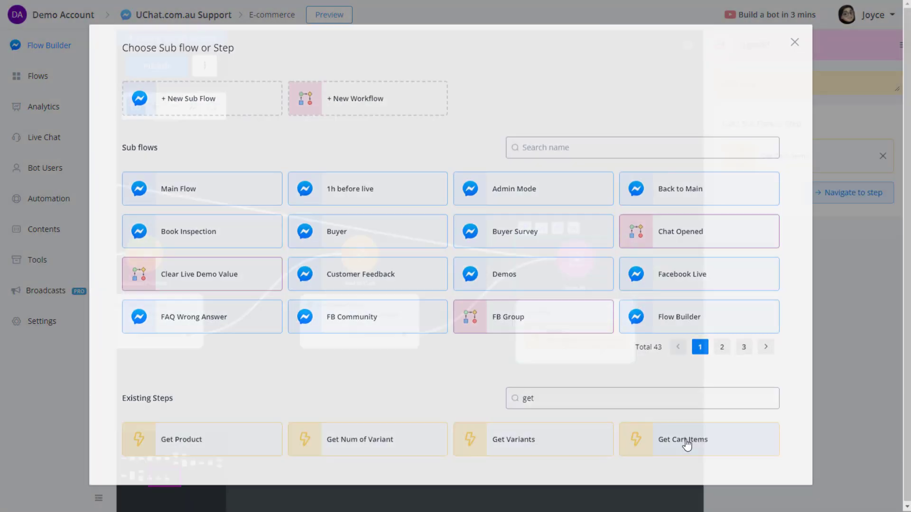
pyautogui.click(150, 75)
pyautogui.click(194, 108)
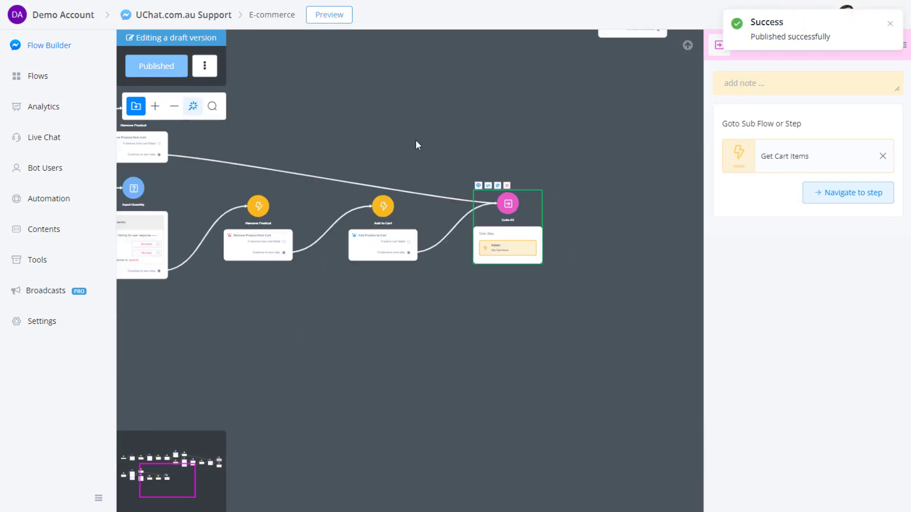
# Connect the Welcome message's View Cart button to Get Cart Items, and publish the flow with its steps auto-arranged.
pyautogui.moveTo(365, 314); pyautogui.dragTo(179, 301)
pyautogui.moveTo(238, 339); pyautogui.dragTo(236, 363)
pyautogui.moveTo(539, 359); pyautogui.dragTo(437, 352)
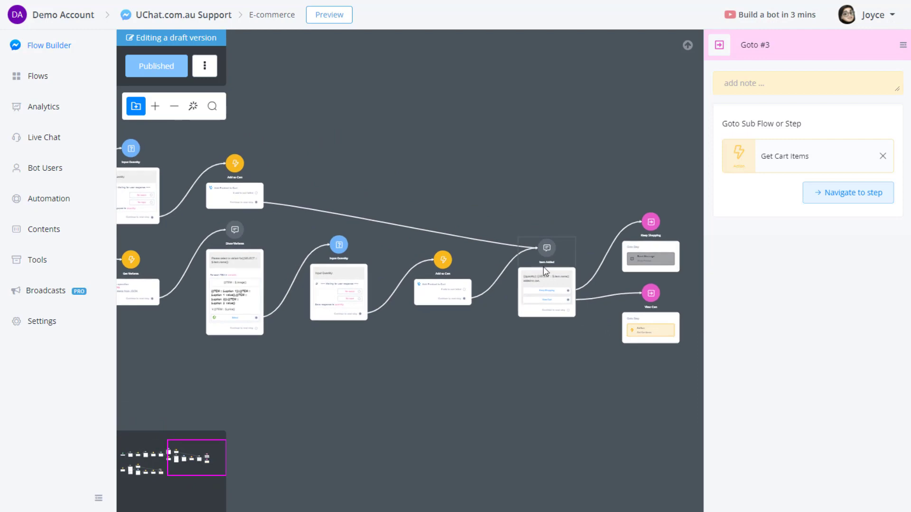
pyautogui.click(543, 271)
pyautogui.scroll(-5, 353, 303)
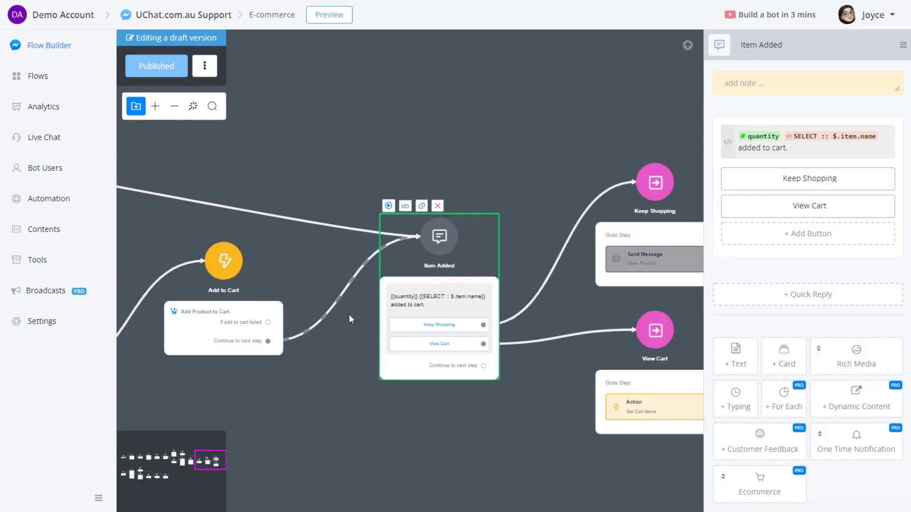
pyautogui.moveTo(237, 394); pyautogui.dragTo(448, 390)
pyautogui.moveTo(228, 375); pyautogui.dragTo(389, 341)
pyautogui.scroll(5, 389, 354)
pyautogui.scroll(-3, 452, 262)
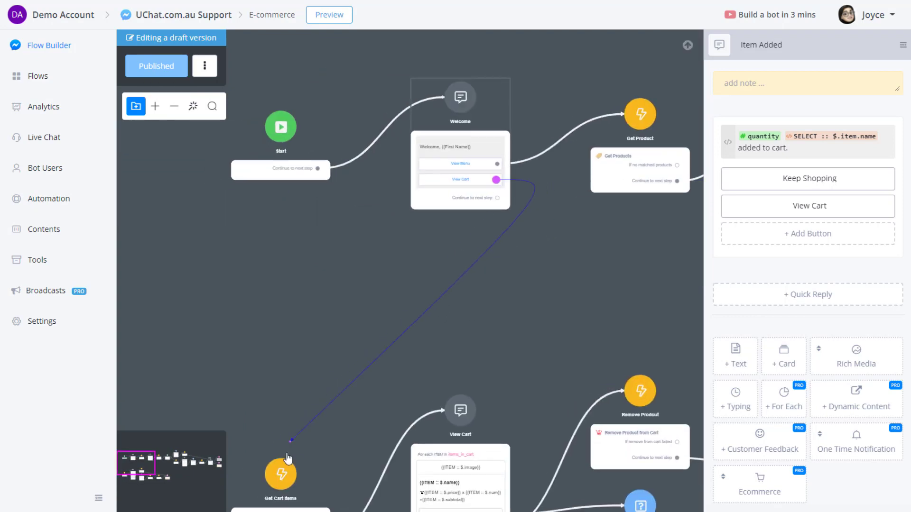
pyautogui.moveTo(287, 454); pyautogui.dragTo(282, 469)
pyautogui.click(193, 105)
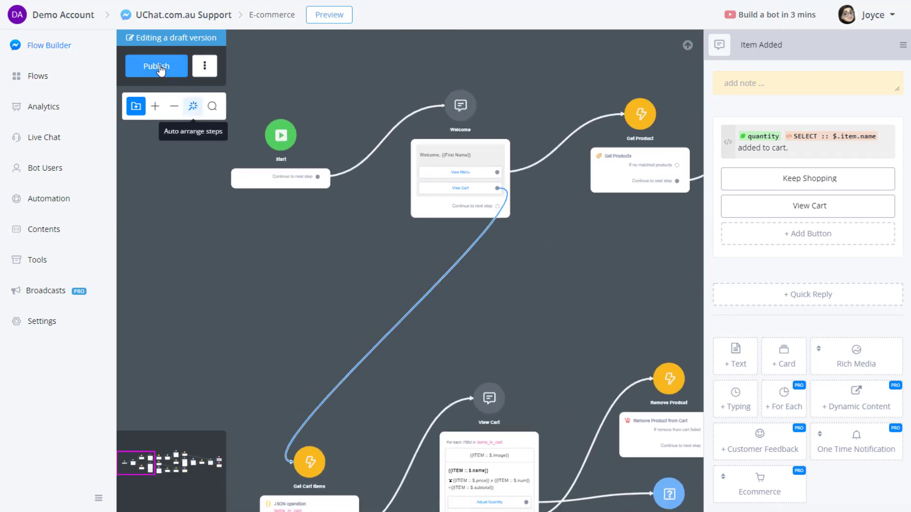
pyautogui.click(157, 66)
# Preview the bot in Messenger and view the cart from the welcome message.
pyautogui.click(465, 205)
pyautogui.click(419, 175)
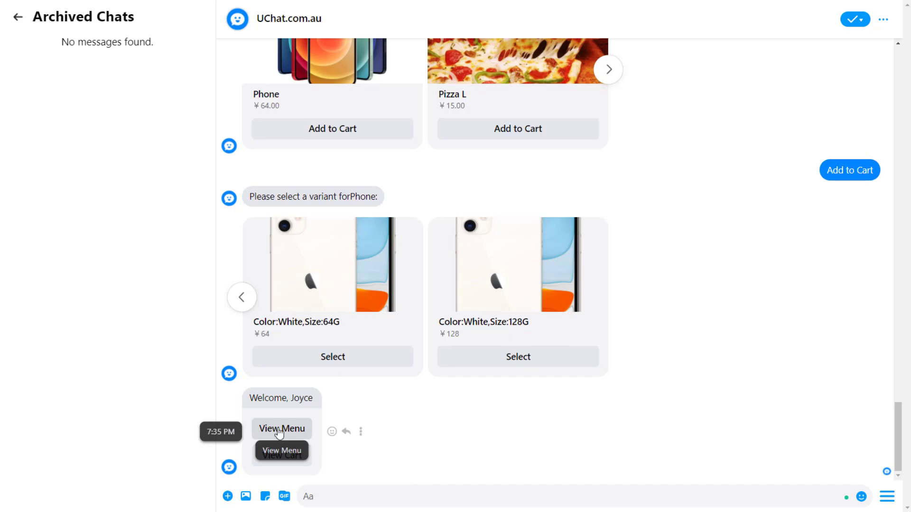
pyautogui.click(282, 456)
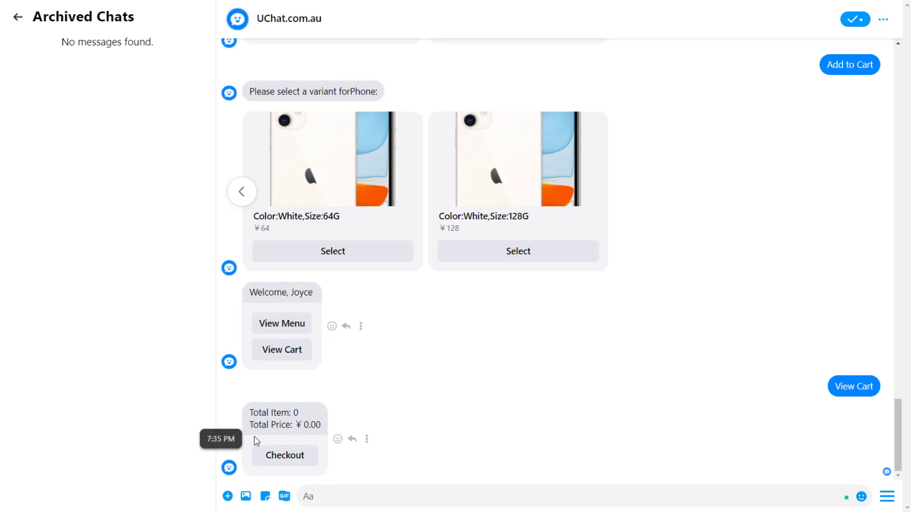
# View the menu in the chat and add Pizza L to the cart with a quantity of 5.
pyautogui.click(280, 324)
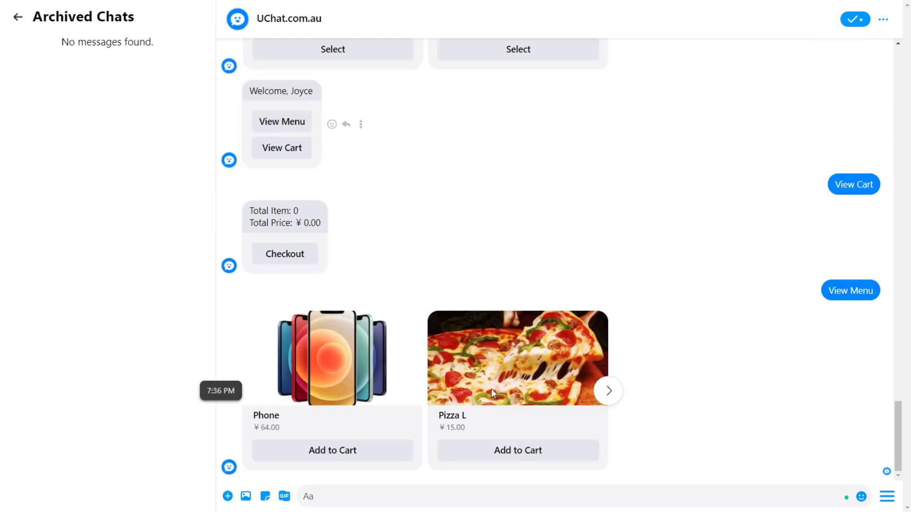
pyautogui.click(608, 391)
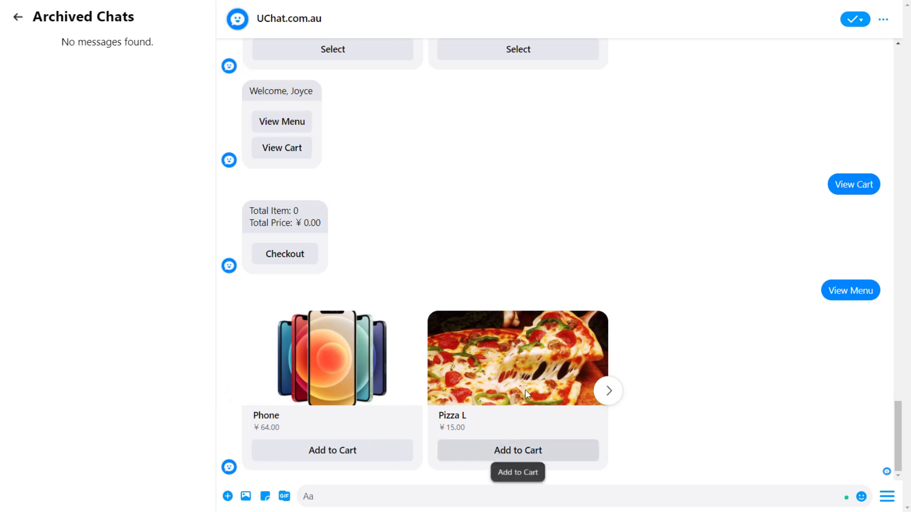
pyautogui.click(521, 451)
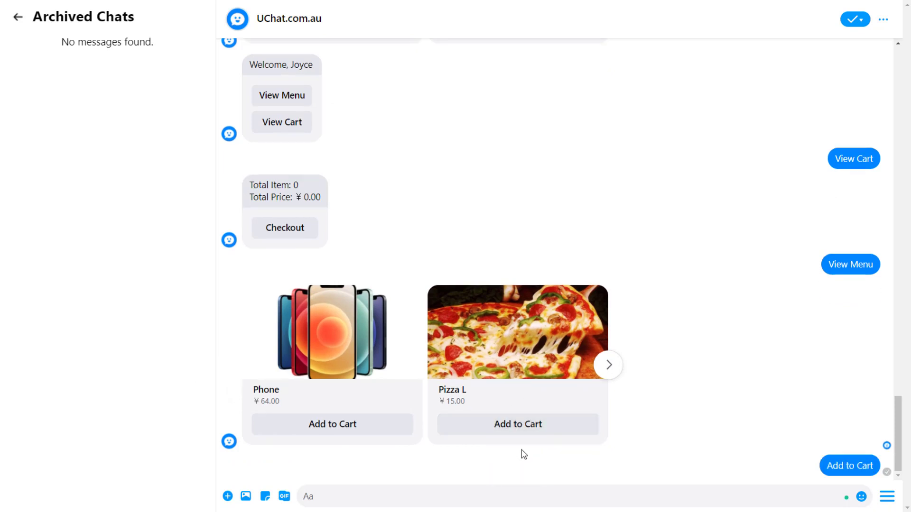
pyautogui.click(487, 498)
pyautogui.write('5')
pyautogui.press('Return')
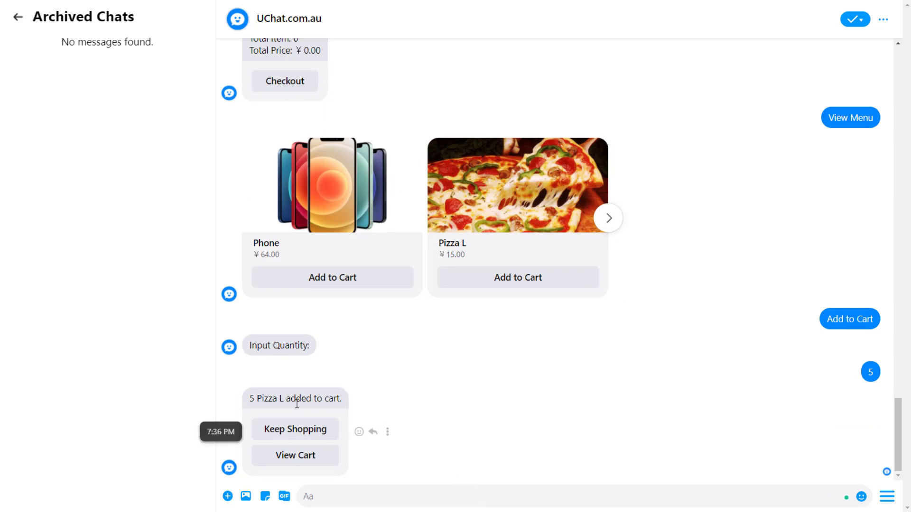
# View the cart and examine the price, quantity and subtotal of Pizza L.
pyautogui.click(313, 457)
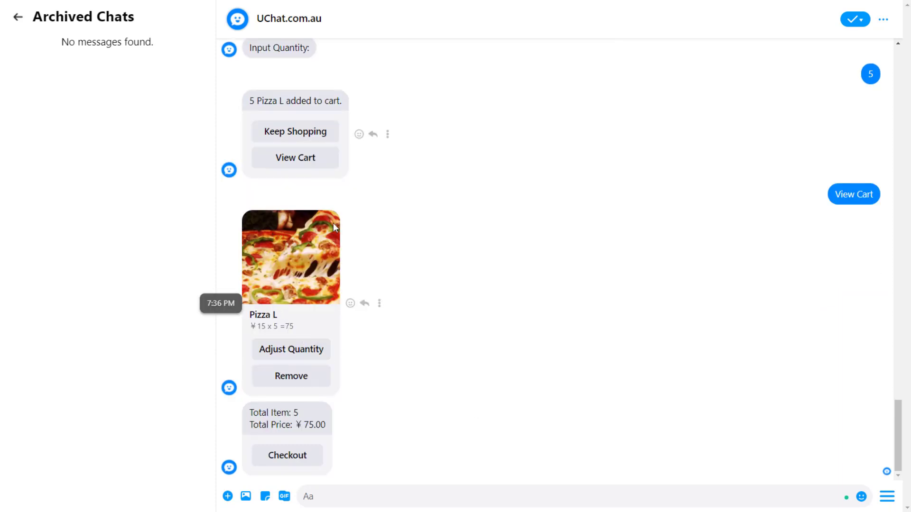
pyautogui.click(269, 327)
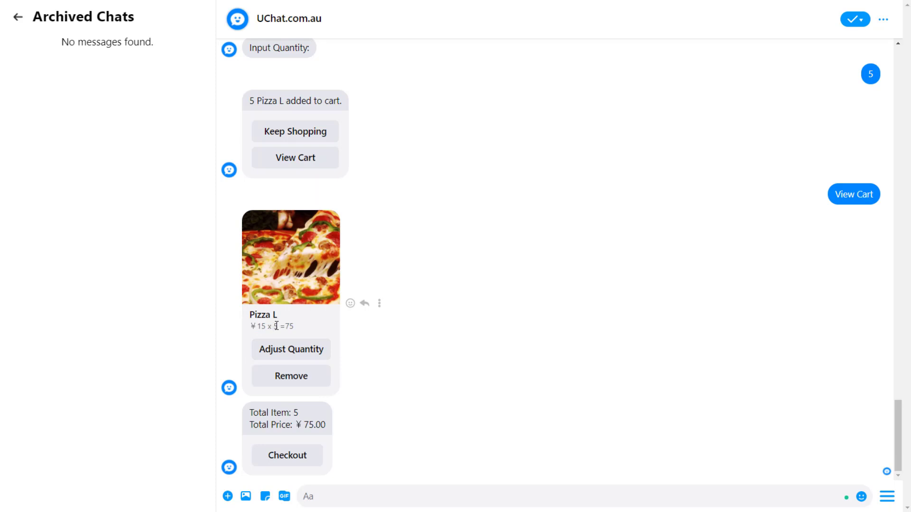
pyautogui.doubleClick(290, 326)
pyautogui.doubleClick(286, 327)
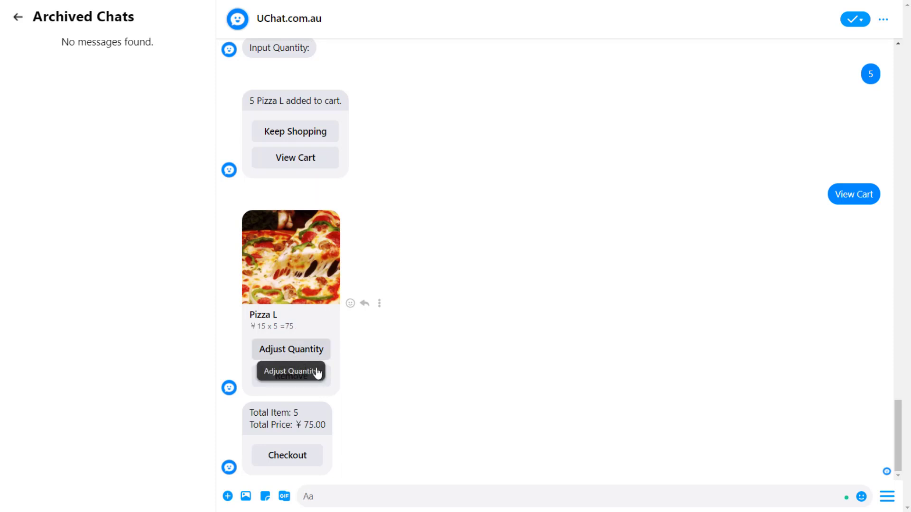
pyautogui.scroll(5, 444, 422)
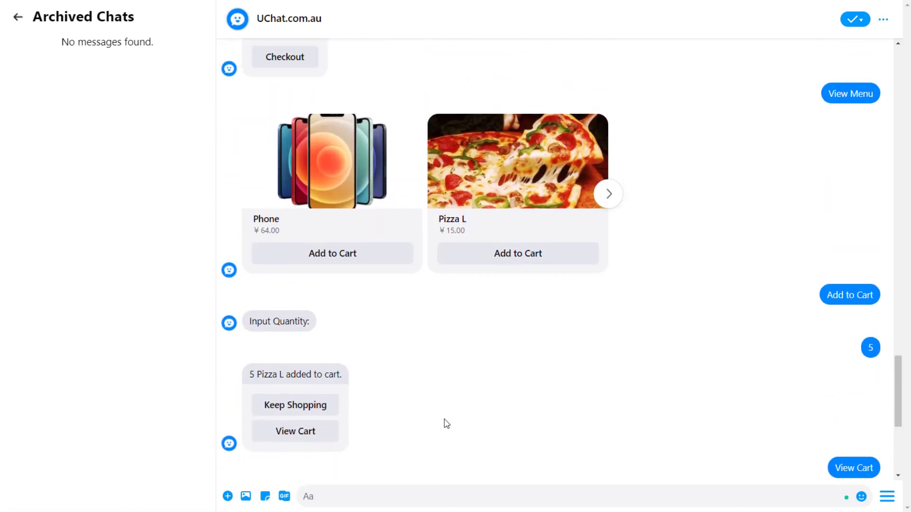
# Add the Phone to the cart in the Color:Black, Size:64G variant with a quantity of 10.
pyautogui.scroll(1, 441, 413)
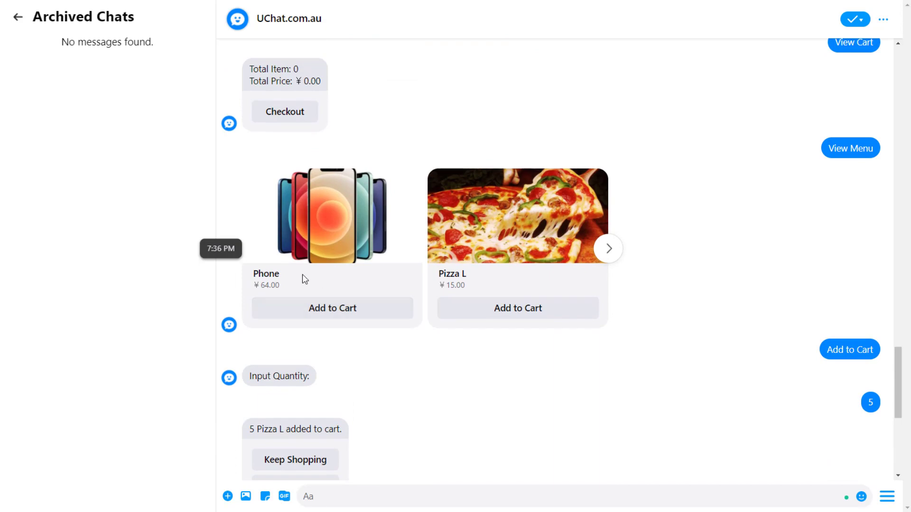
pyautogui.click(332, 308)
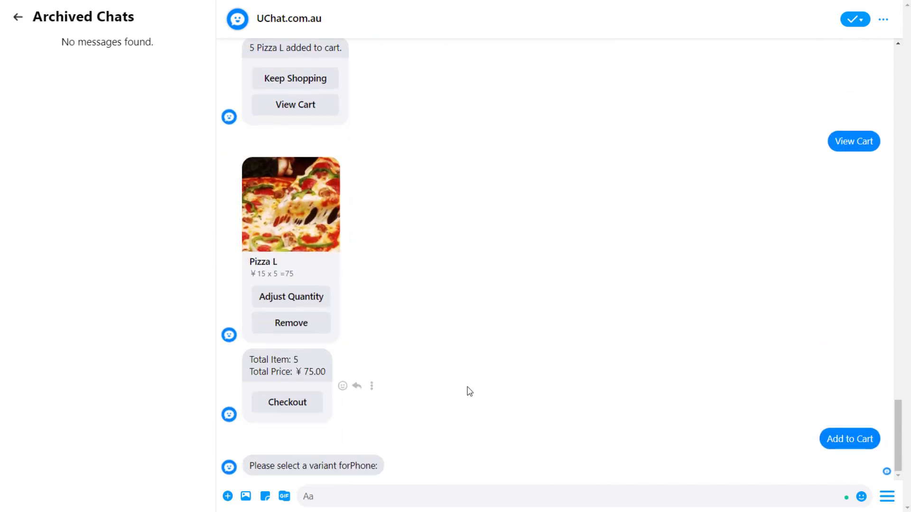
pyautogui.click(607, 394)
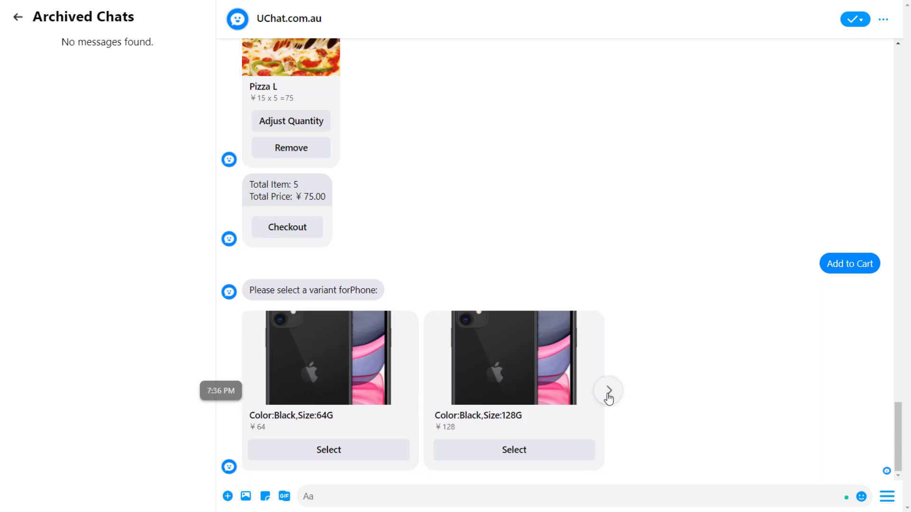
pyautogui.click(242, 392)
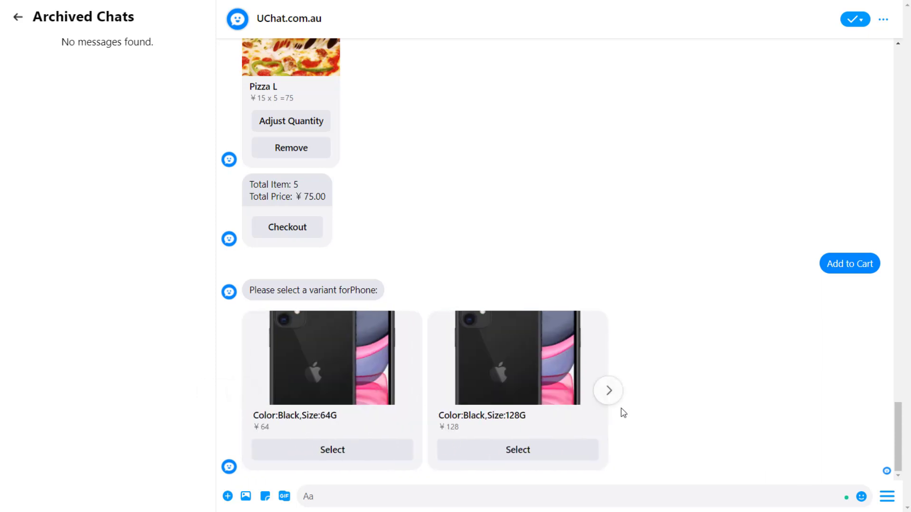
pyautogui.click(324, 454)
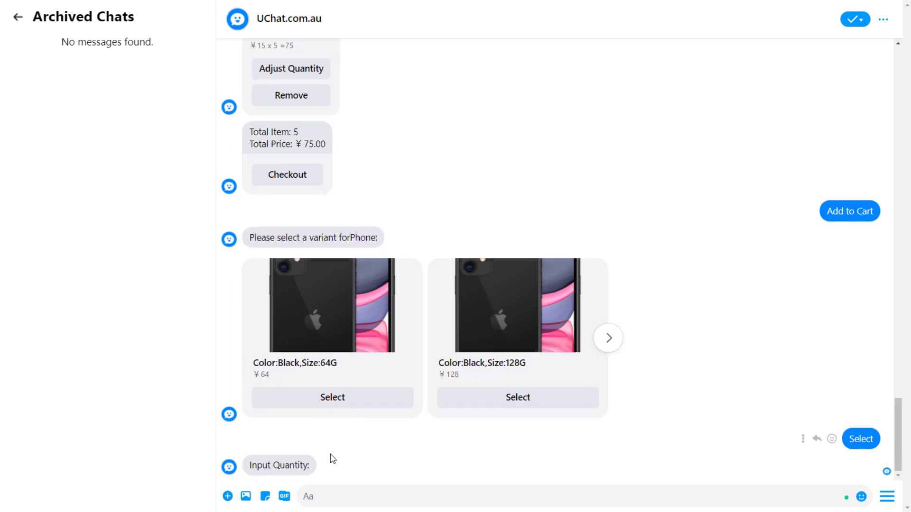
pyautogui.click(335, 494)
pyautogui.write('10')
pyautogui.press('Return')
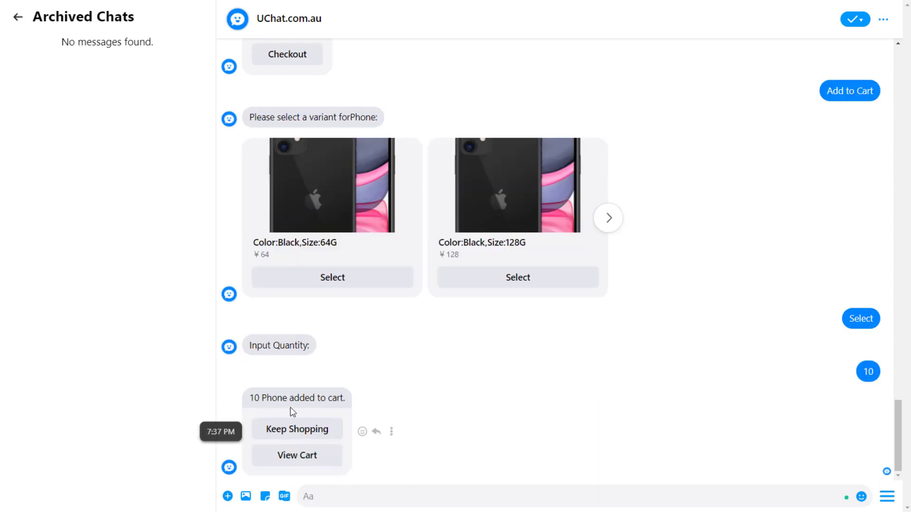
# View the cart and examine the Phone item's price, quantity and subtotal along with the cart totals.
pyautogui.click(306, 454)
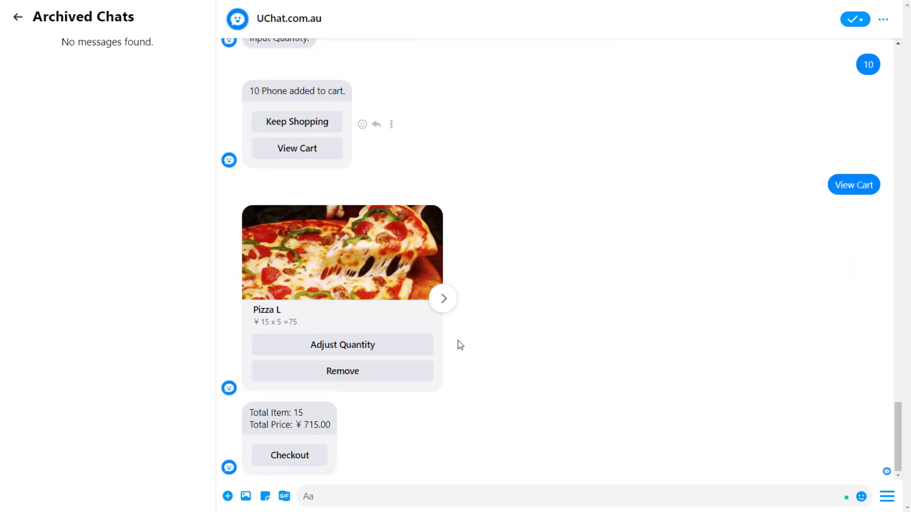
pyautogui.click(446, 296)
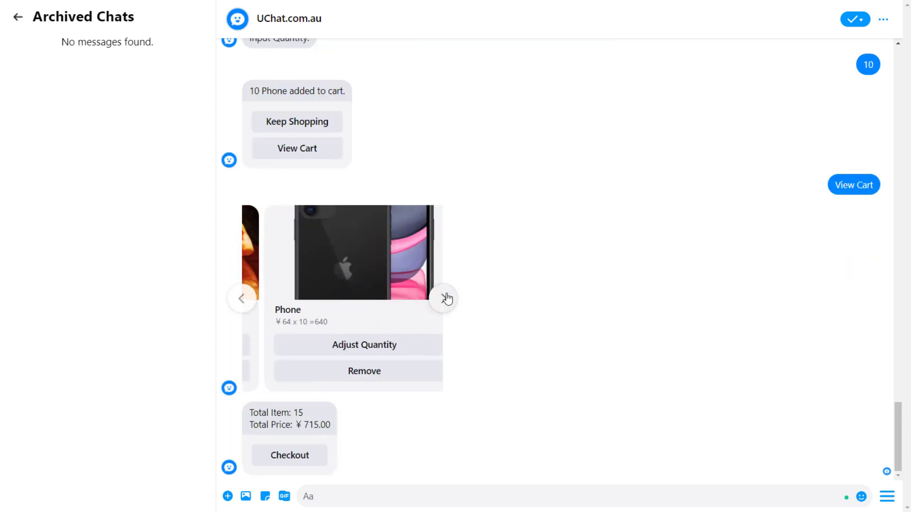
pyautogui.doubleClick(299, 322)
pyautogui.click(316, 323)
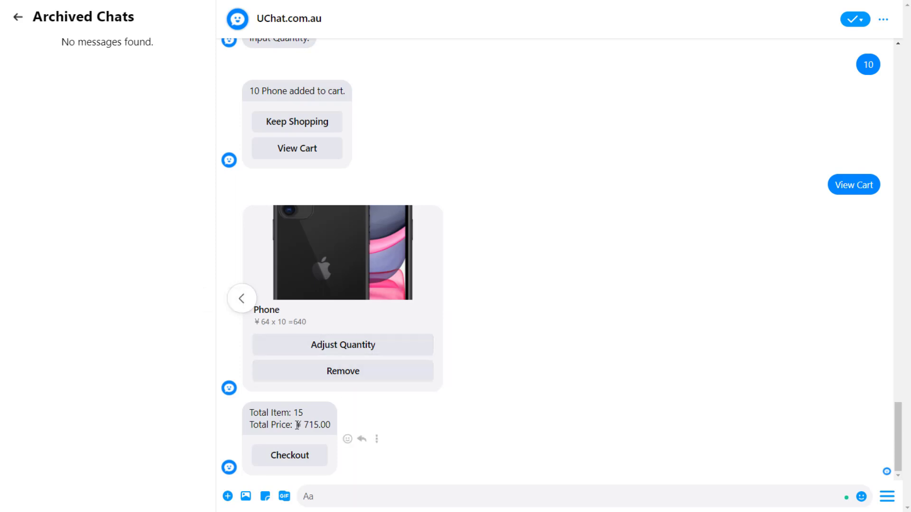